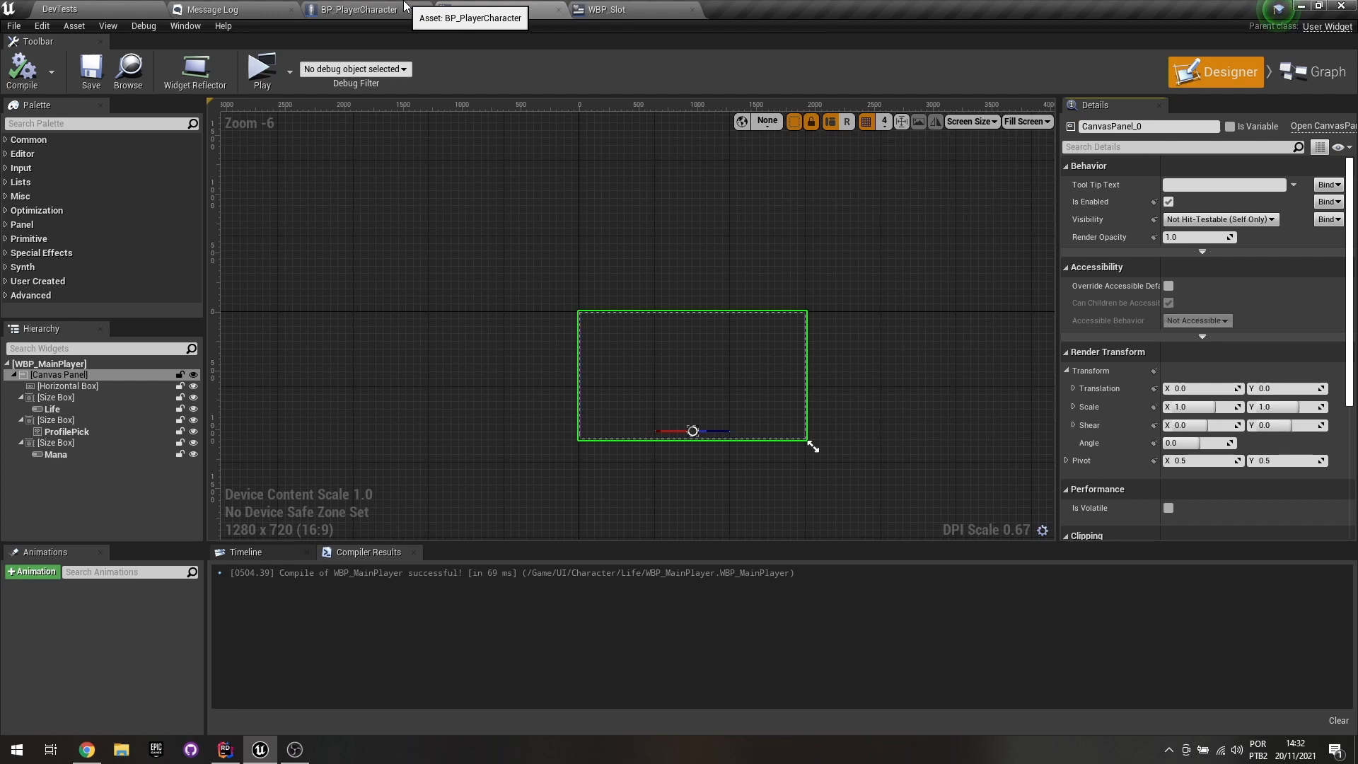
Run the game preview and walk the character among the sword and potion pickups to check the HUD, ending the preview after the check.
scroll(710, 410, "up", 8)
right_click_drag(706, 482, 780, 311)
scroll(635, 406, "down", 4)
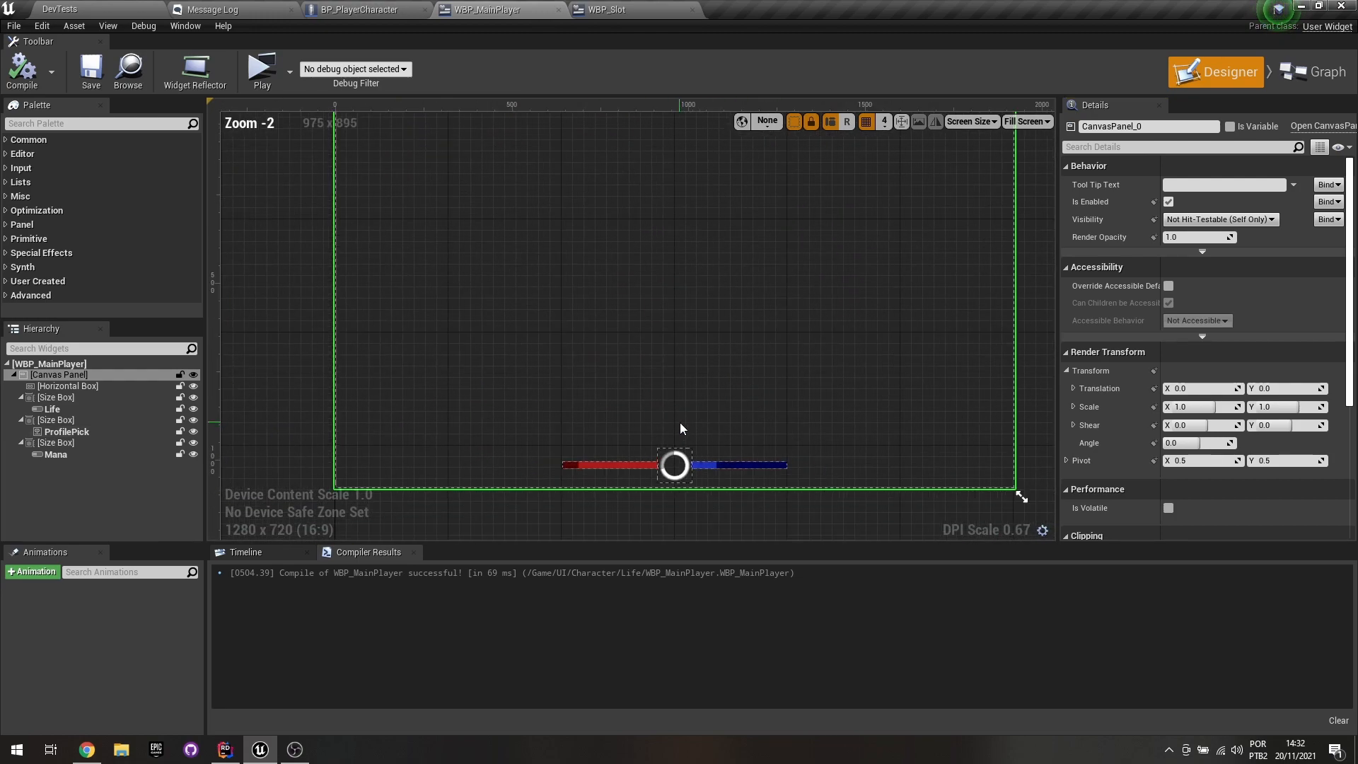
left_click(262, 70)
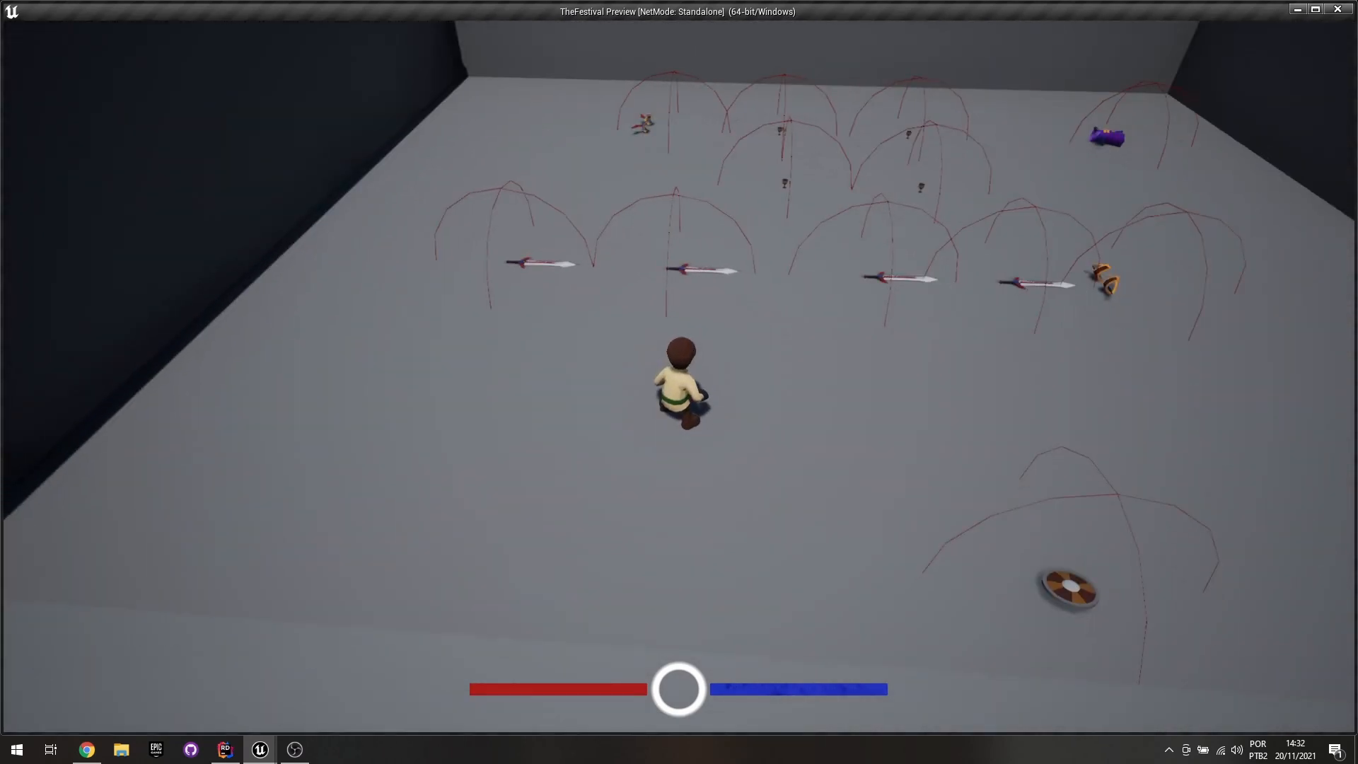
key("w")
key("e")
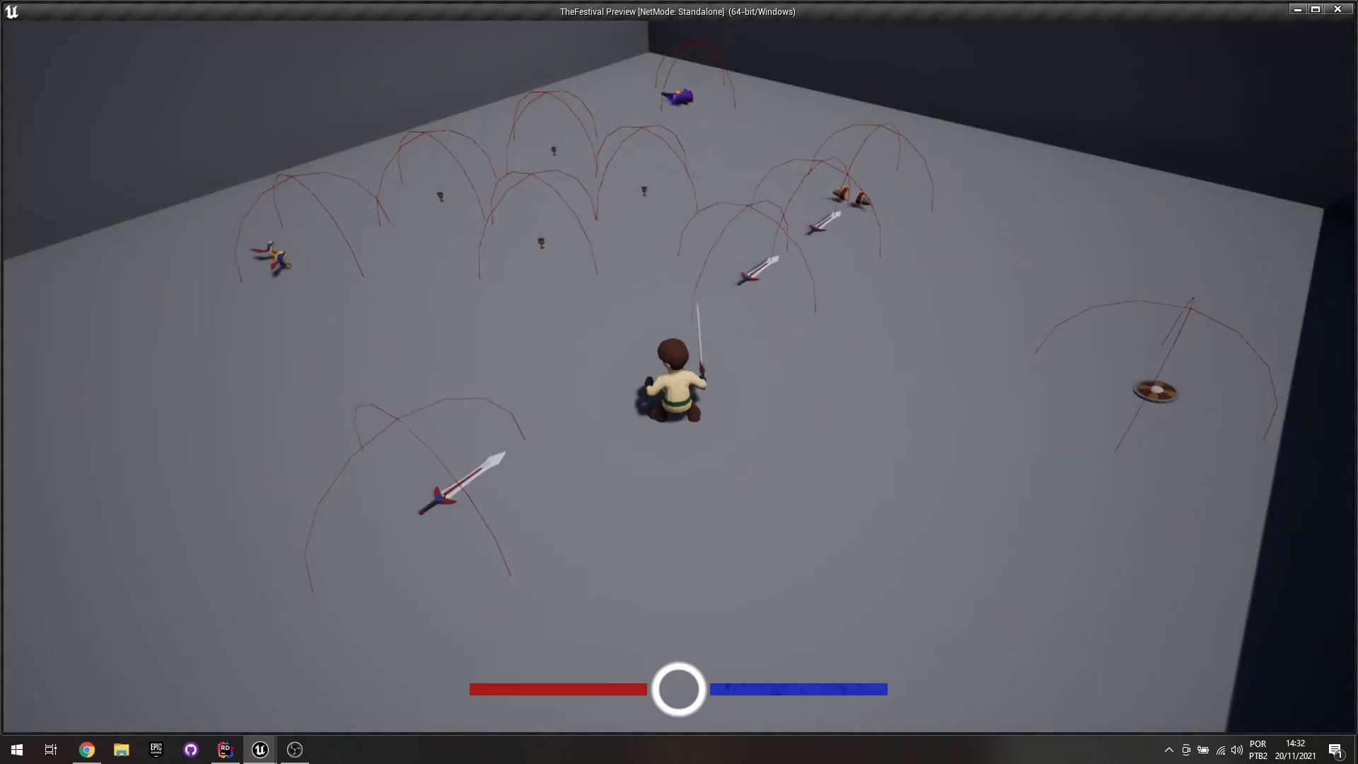
key("d")
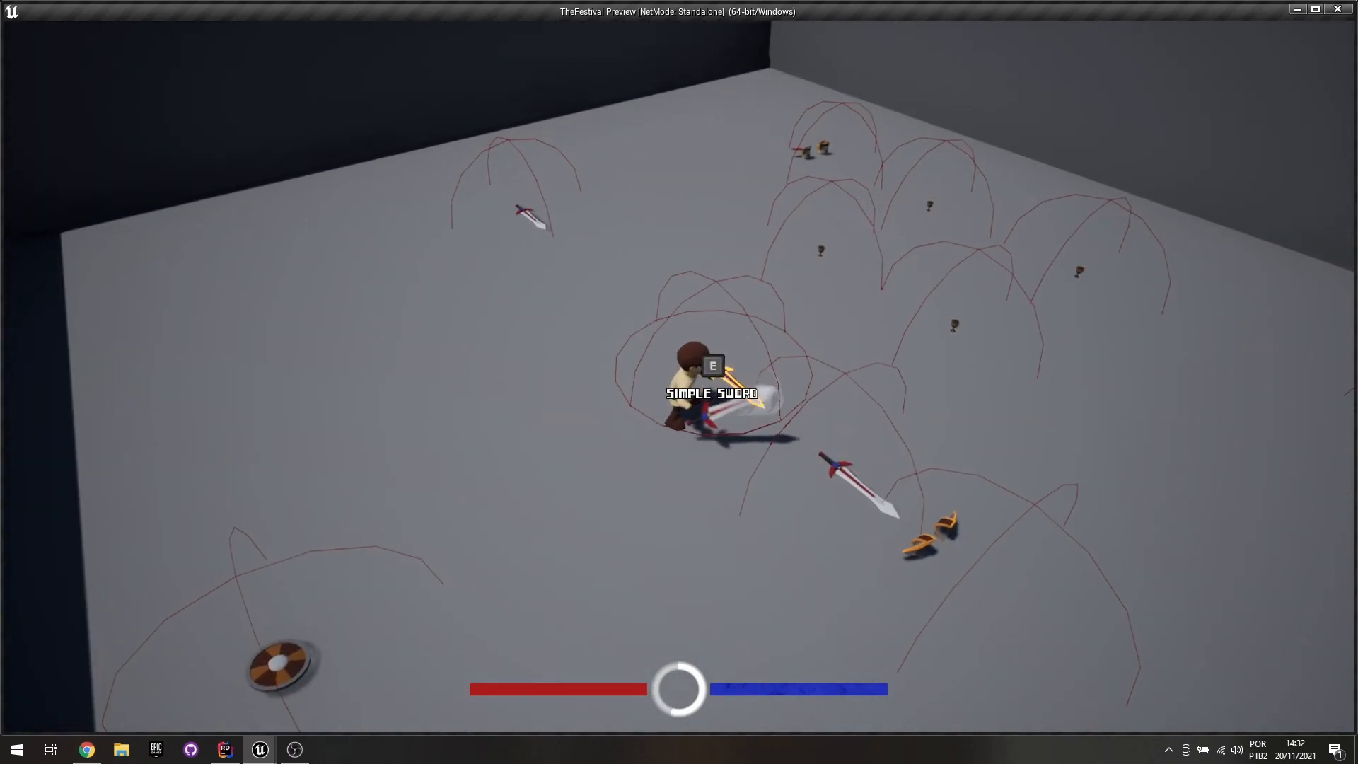
key("d")
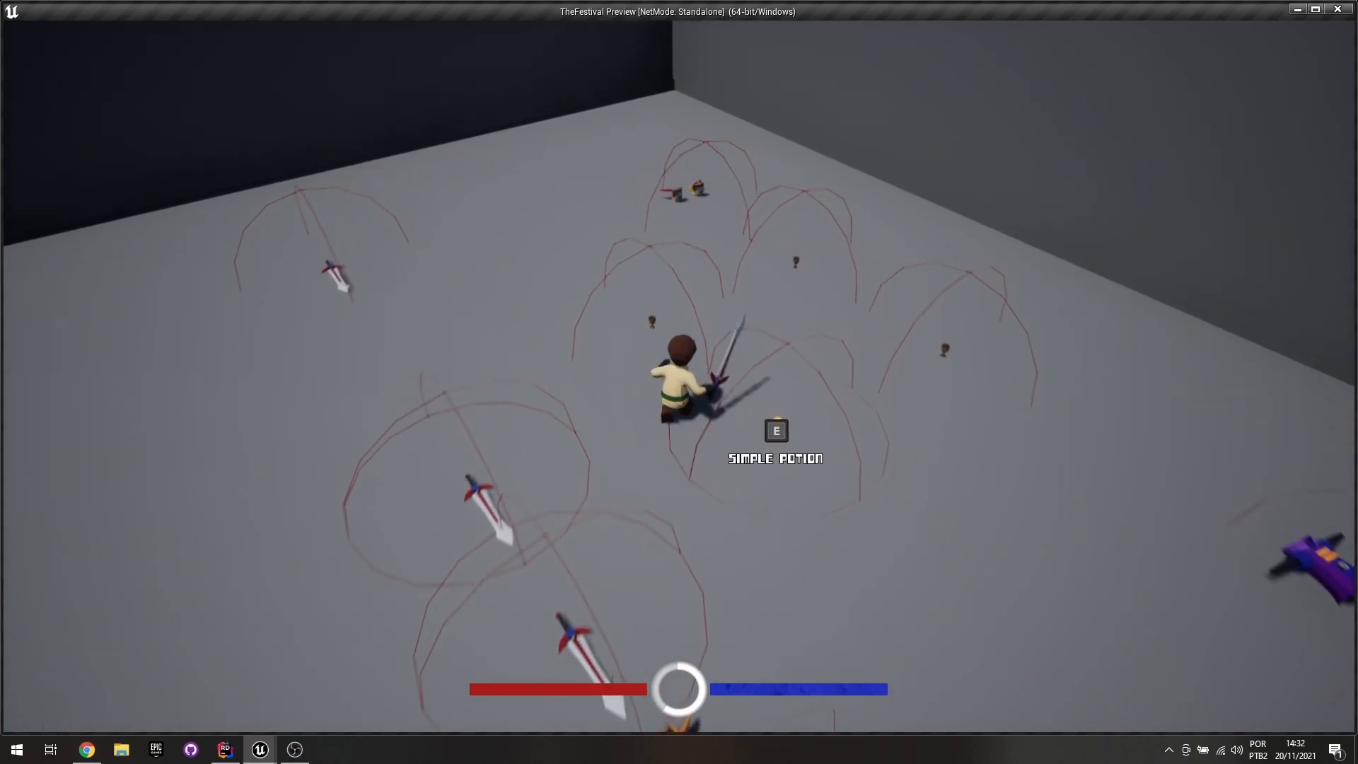
key("Escape")
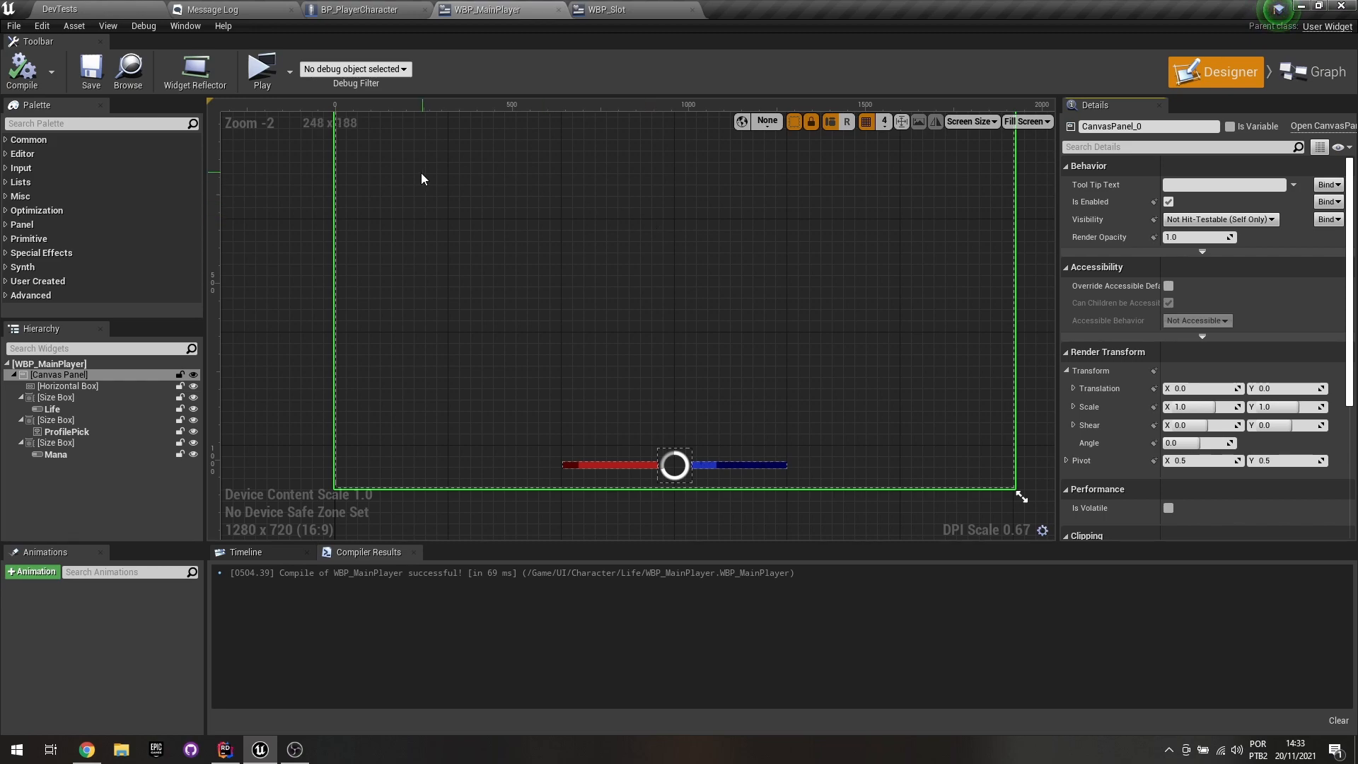
Examine the Life progress bar's percent binding, fill type, appearance and background image style.
left_click(597, 468)
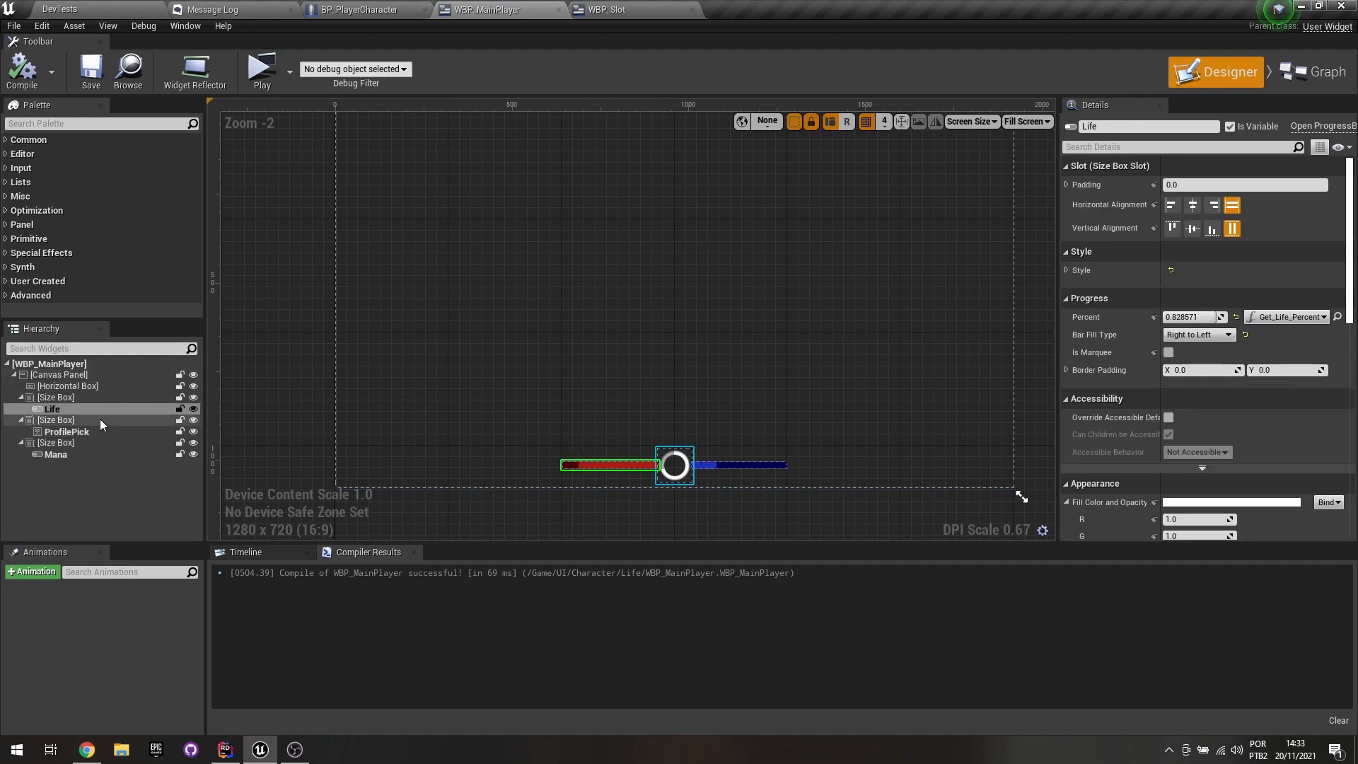
left_click(6, 140)
left_click(71, 225)
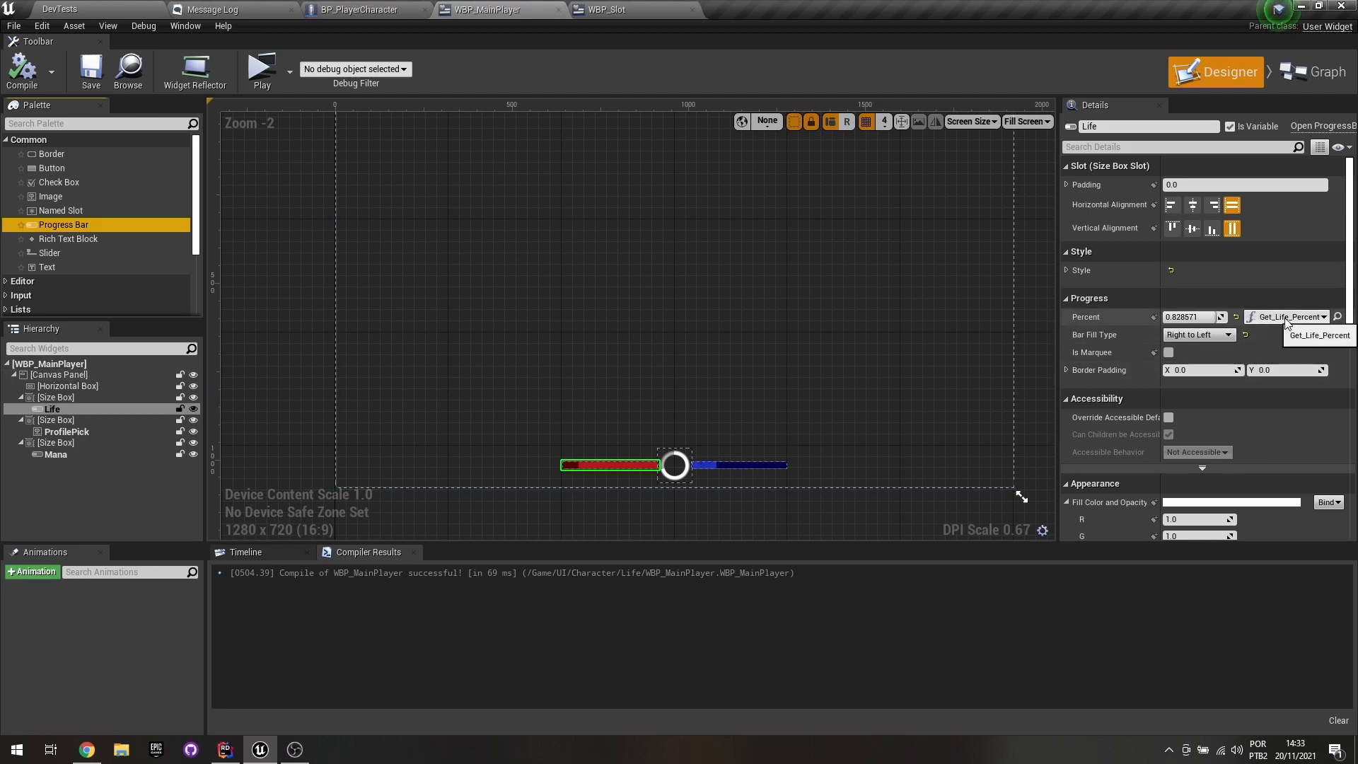
scroll(1142, 371, "down", 1)
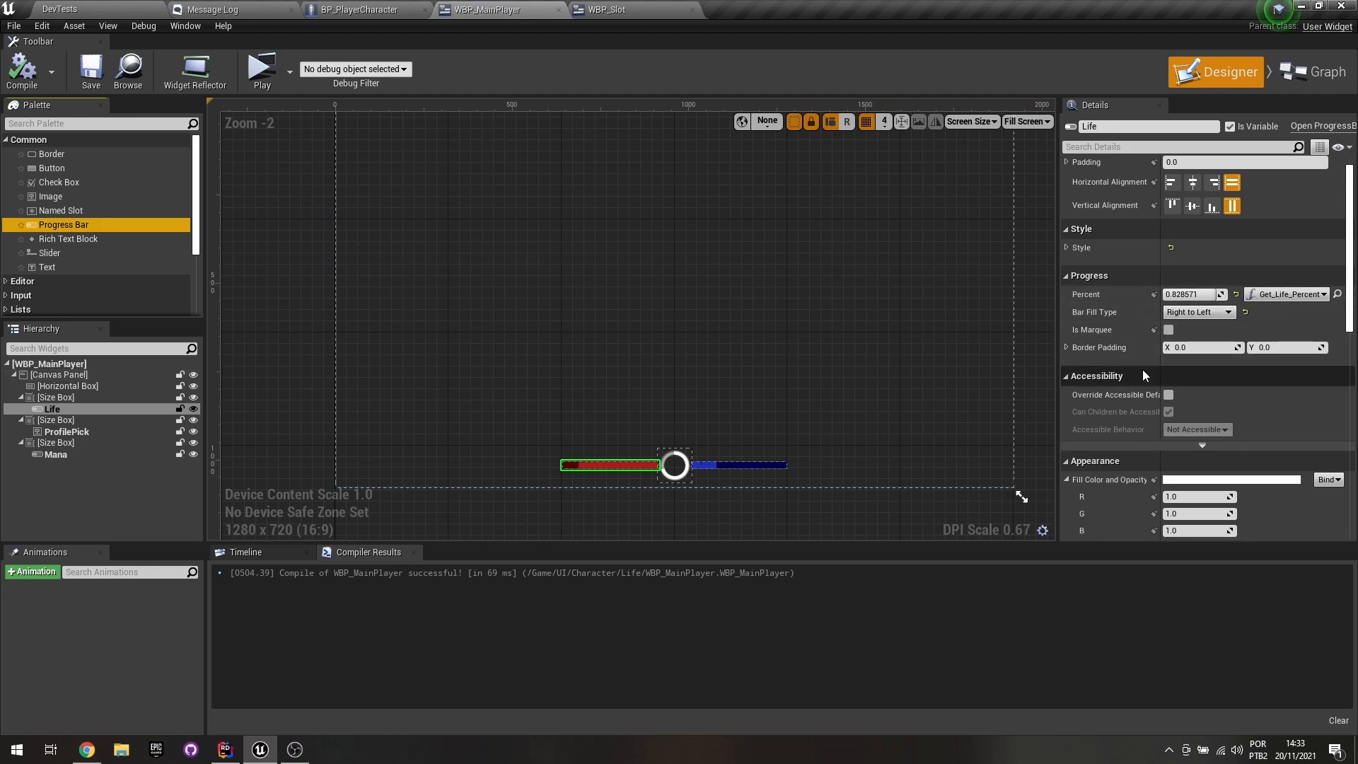
scroll(1111, 413, "down", 4)
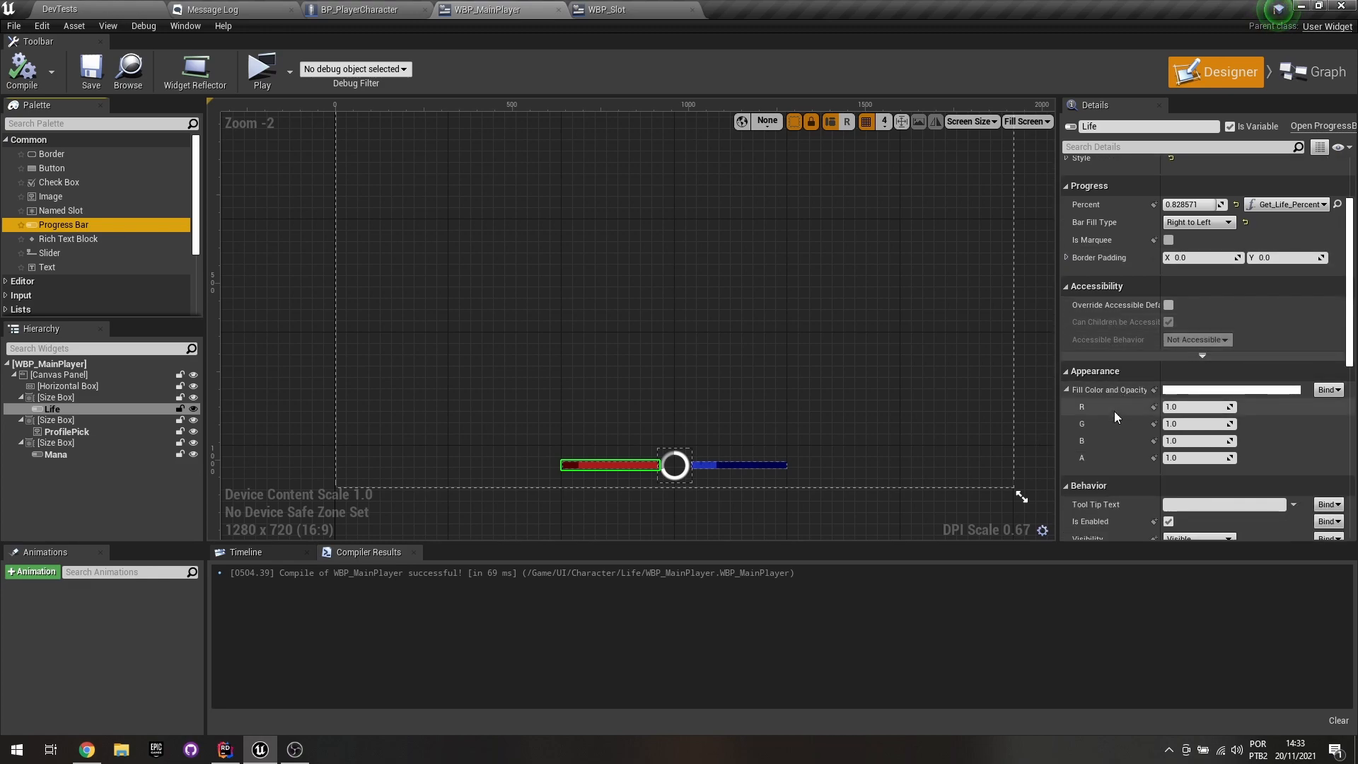
scroll(1113, 409, "up", 3)
left_click(1065, 225)
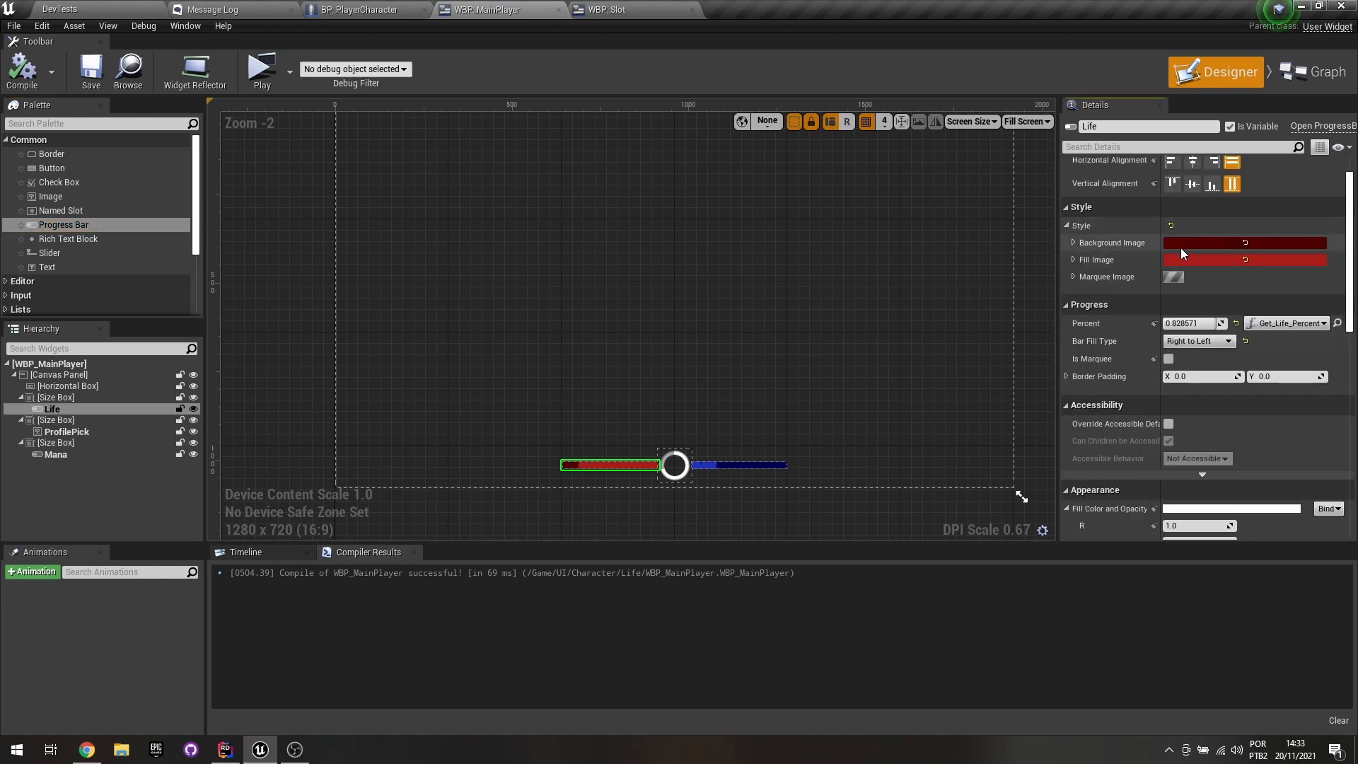
left_click(1074, 242)
left_click(1074, 242)
left_click(1074, 243)
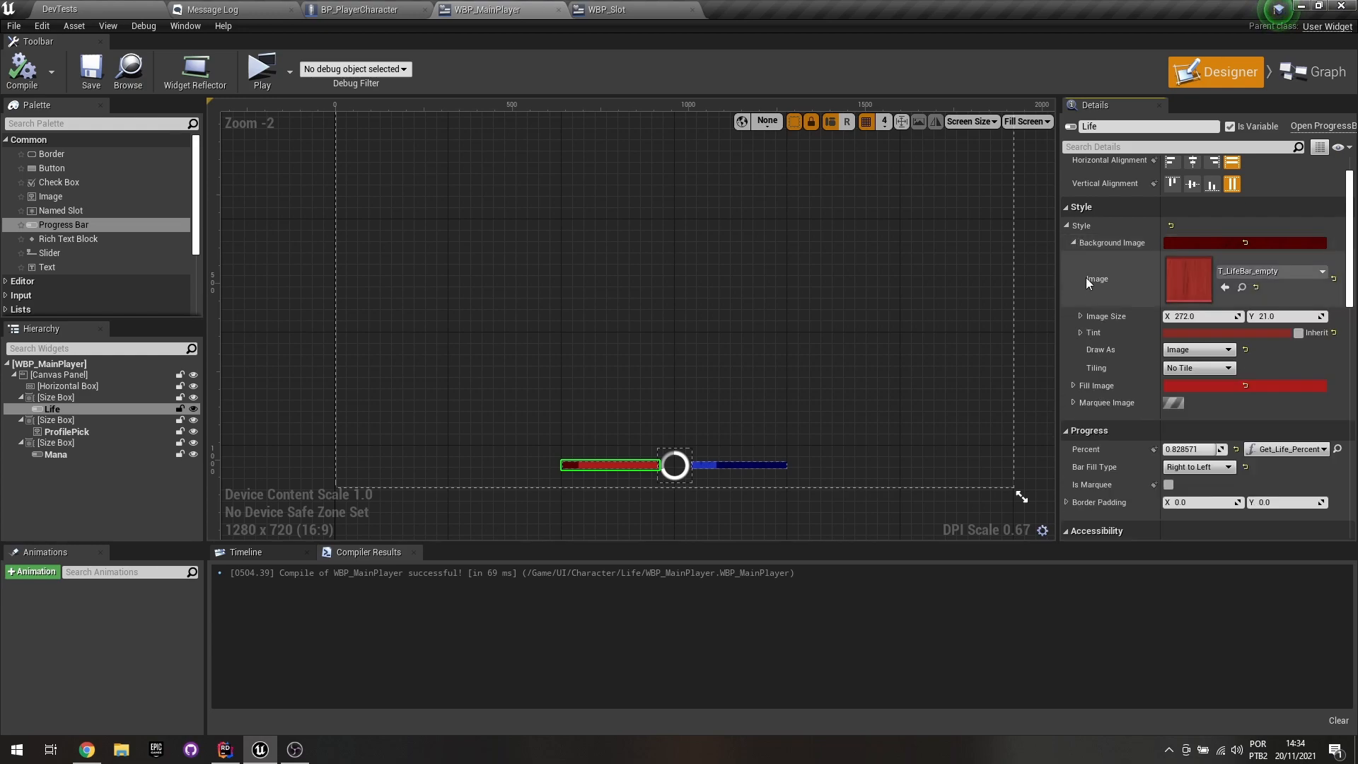
left_click(1075, 243)
Examine the Mana progress bar's background image style settings.
left_click(723, 466)
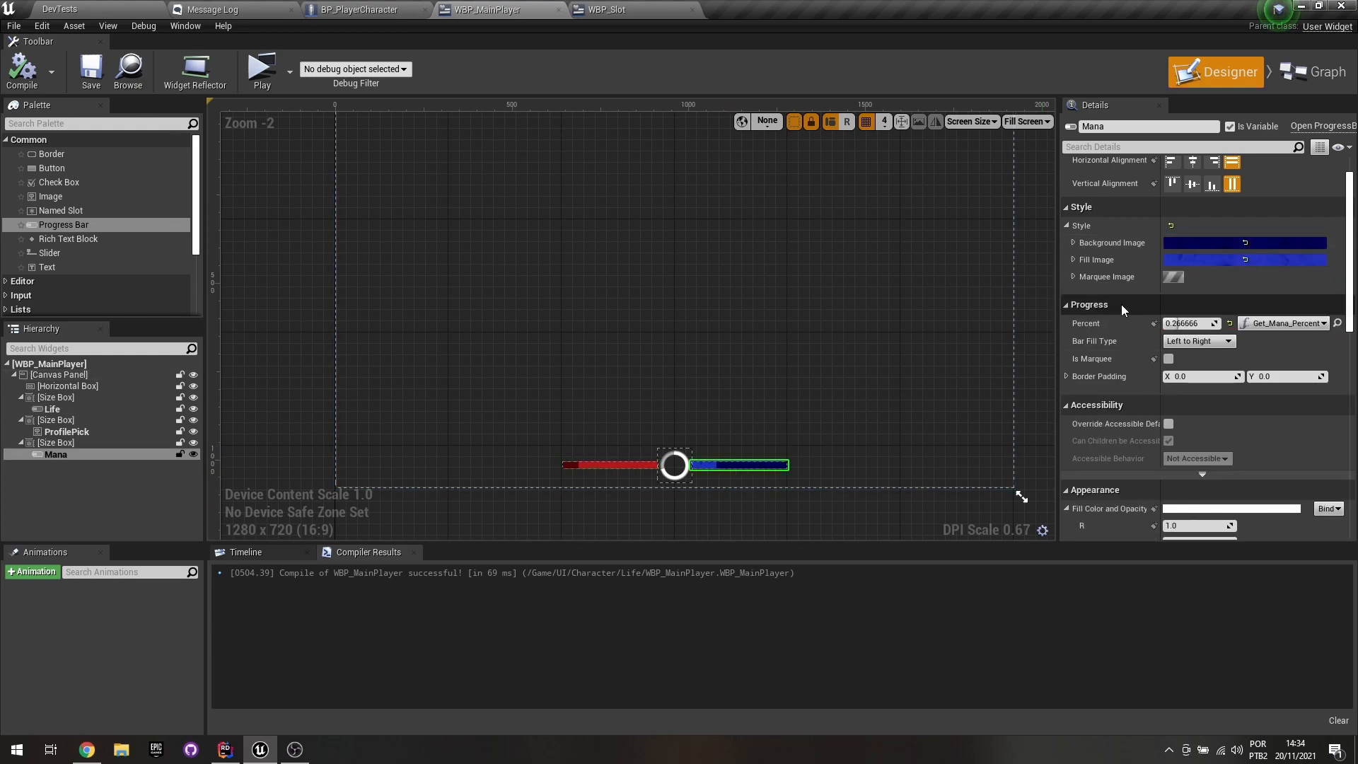
left_click(1073, 243)
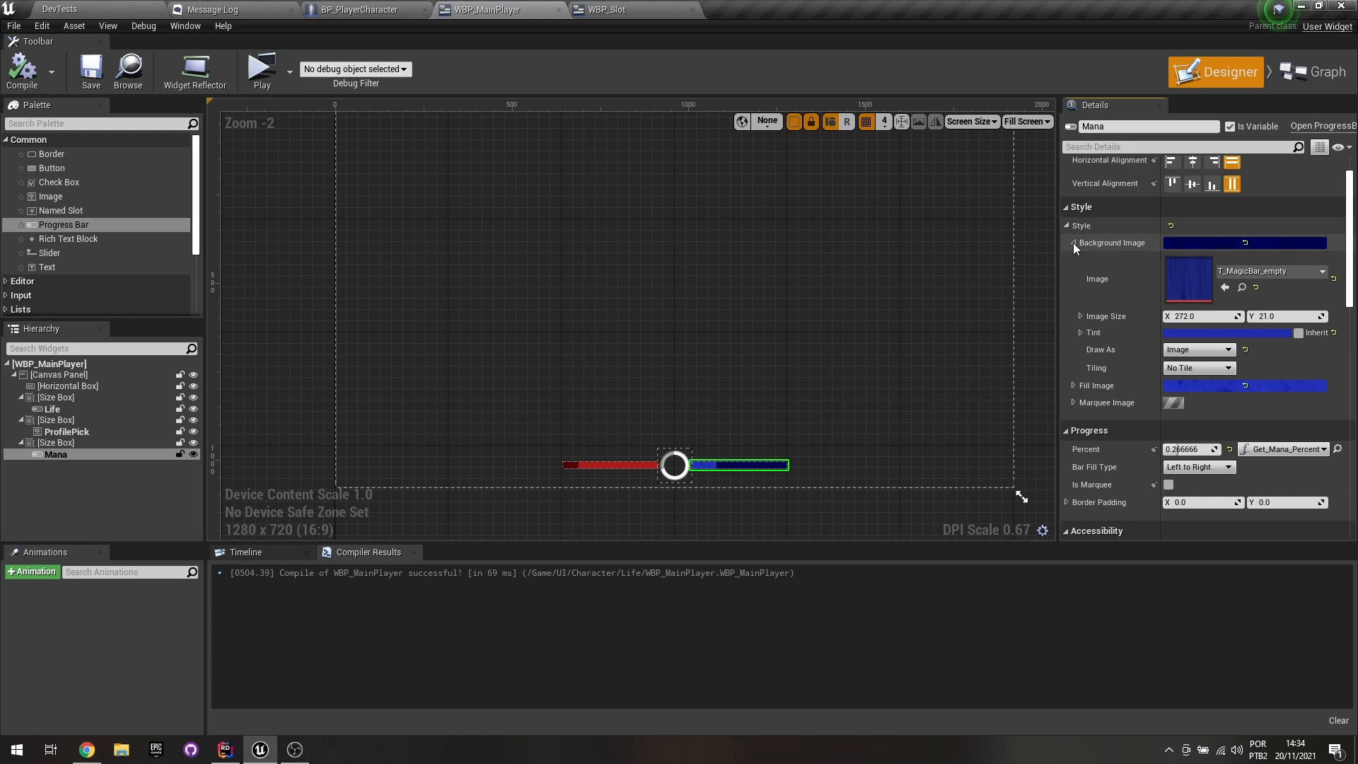
left_click(1073, 243)
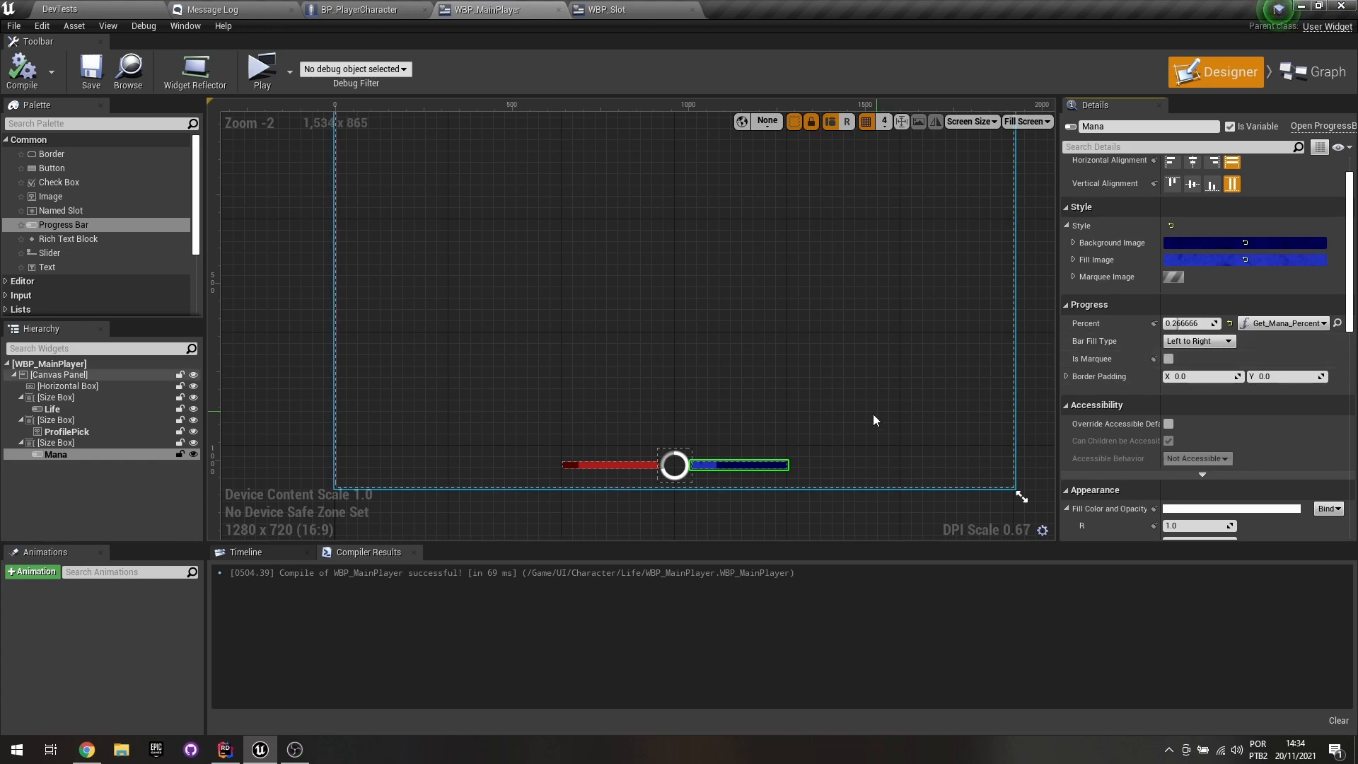
Select the ProfilePick image, look through the available widget categories and open its MI_CircularProgressBar material instance.
left_click(686, 485)
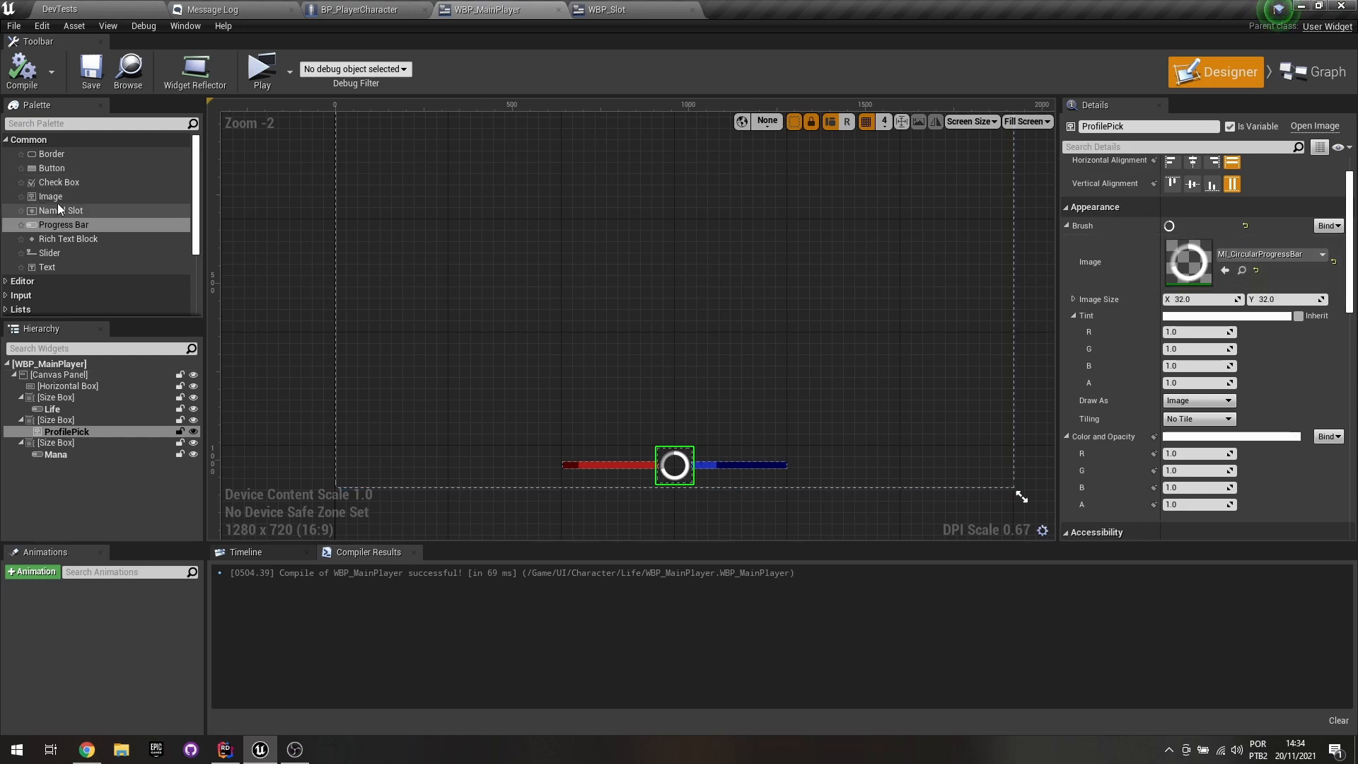
scroll(28, 233, "down", 3)
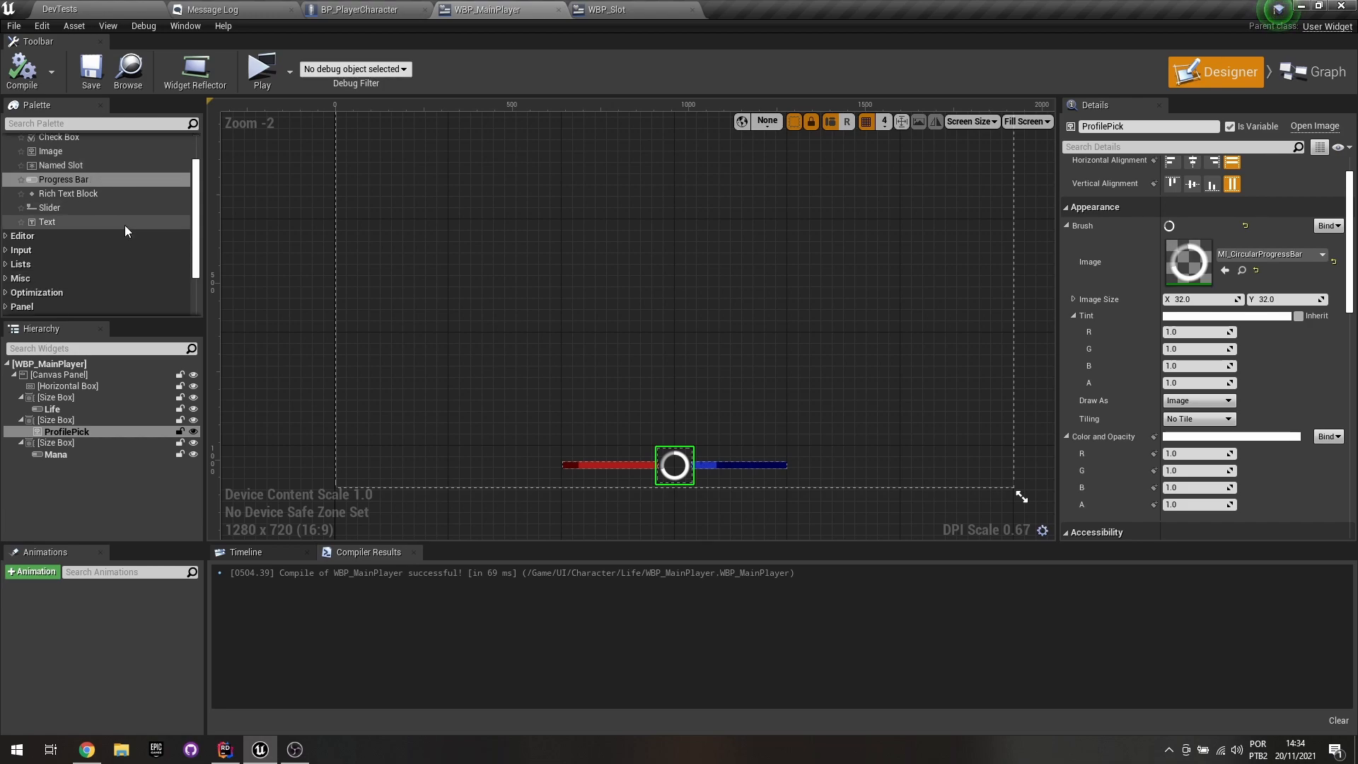
left_click(14, 239)
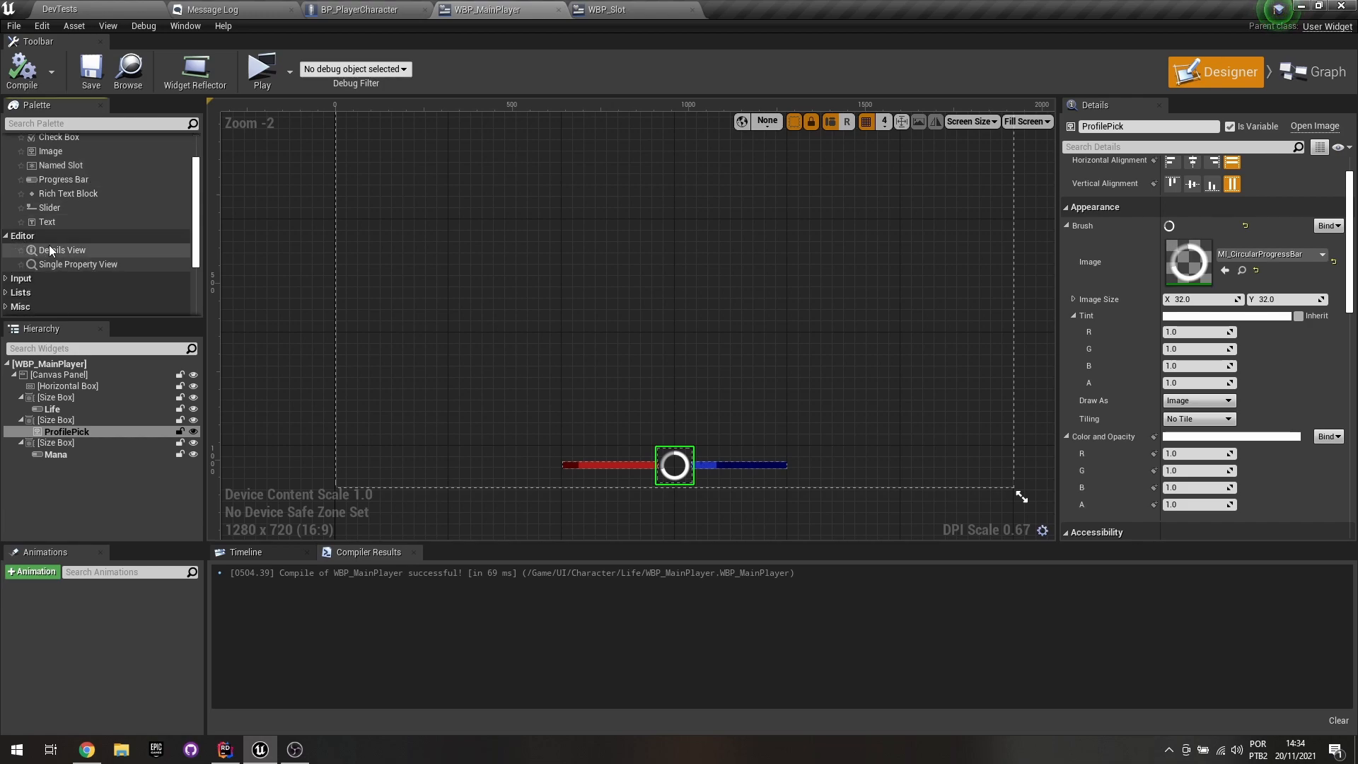
left_click(13, 240)
left_click(12, 252)
left_click(11, 253)
scroll(687, 511, "up", 4)
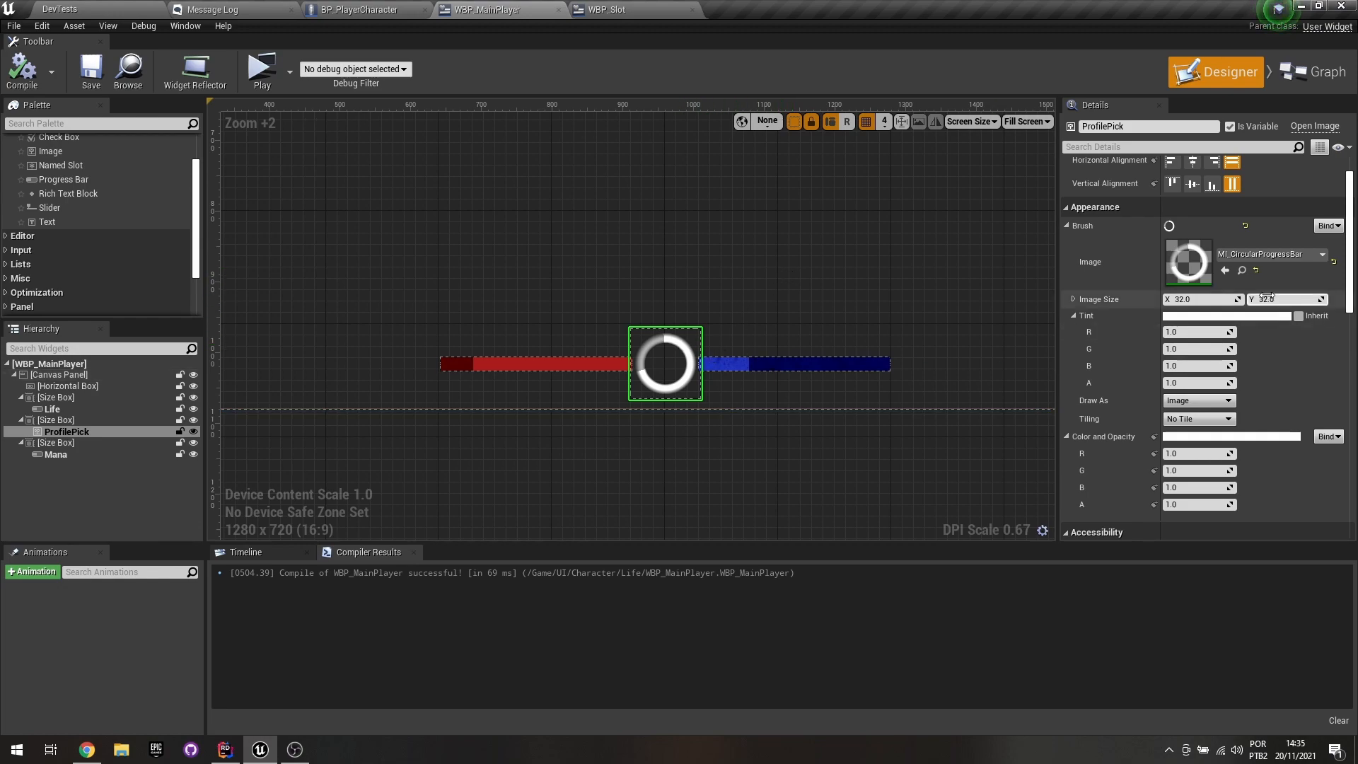
left_click(1243, 271)
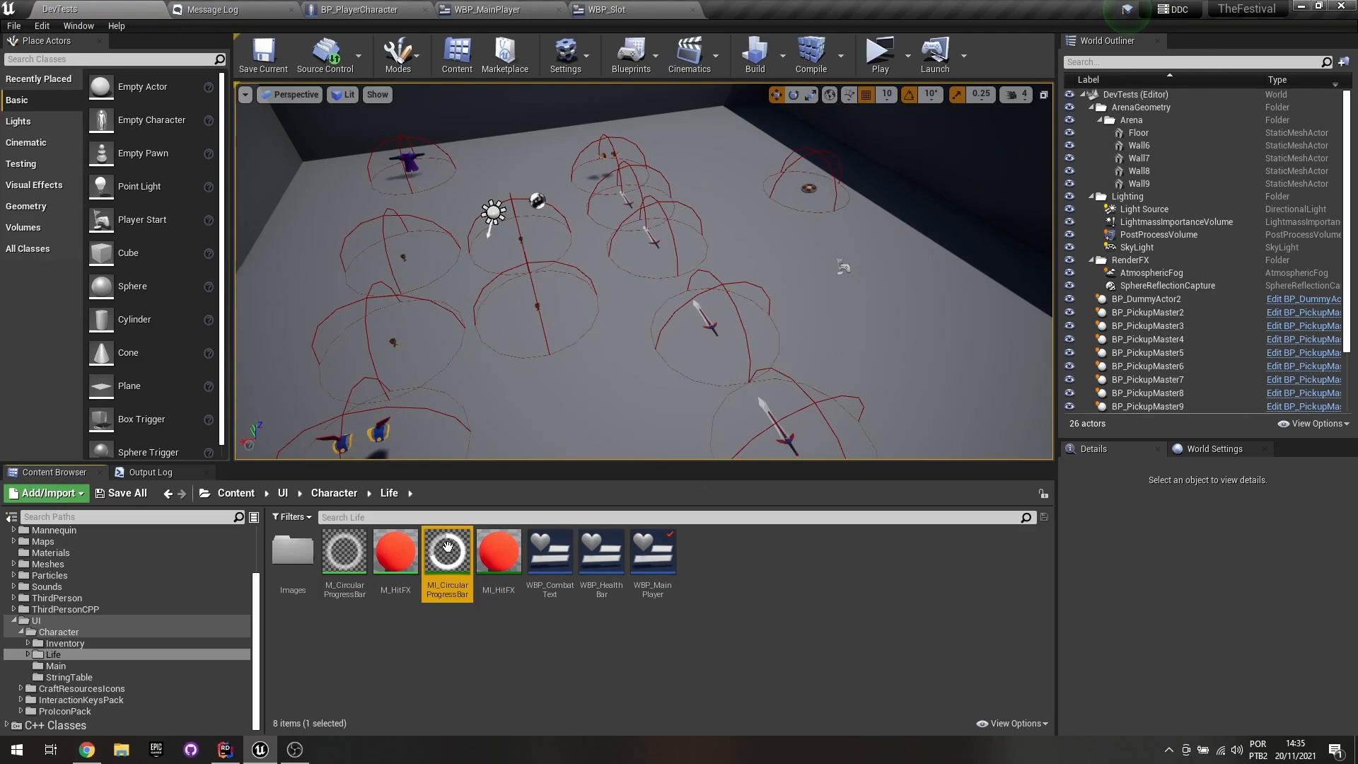
double_click(445, 465)
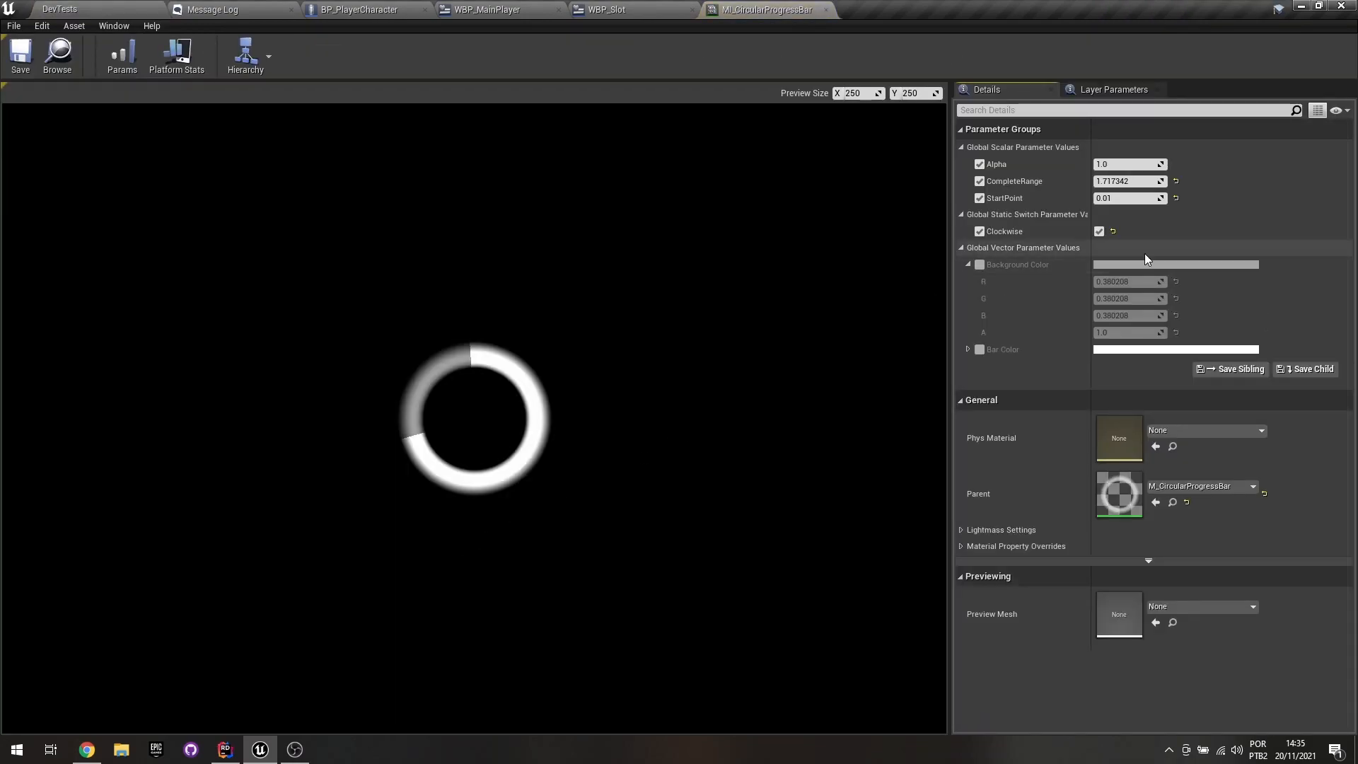
Save the material instance with Clockwise off, test CompleteRange, re-enable Clockwise and raise CompleteRange to about 3.49.
left_click(1099, 232)
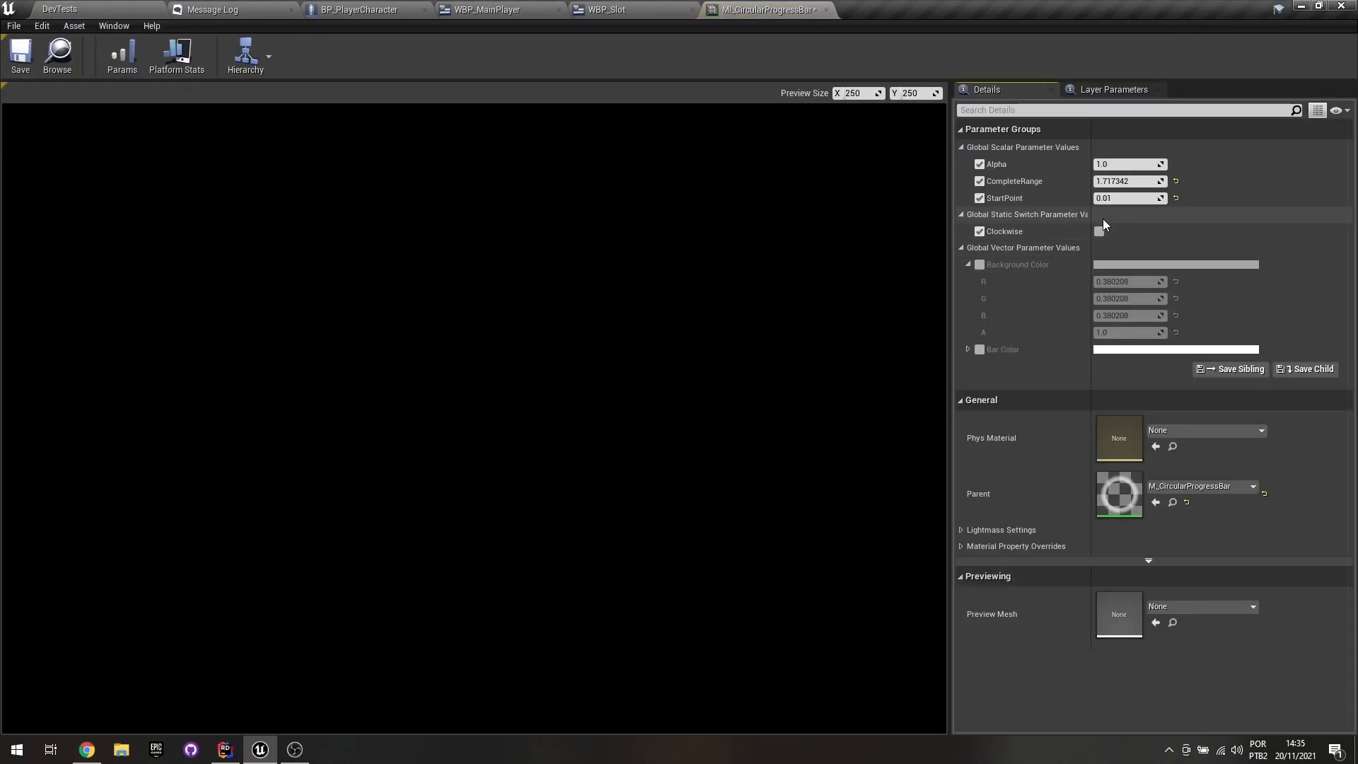
left_click(9, 67)
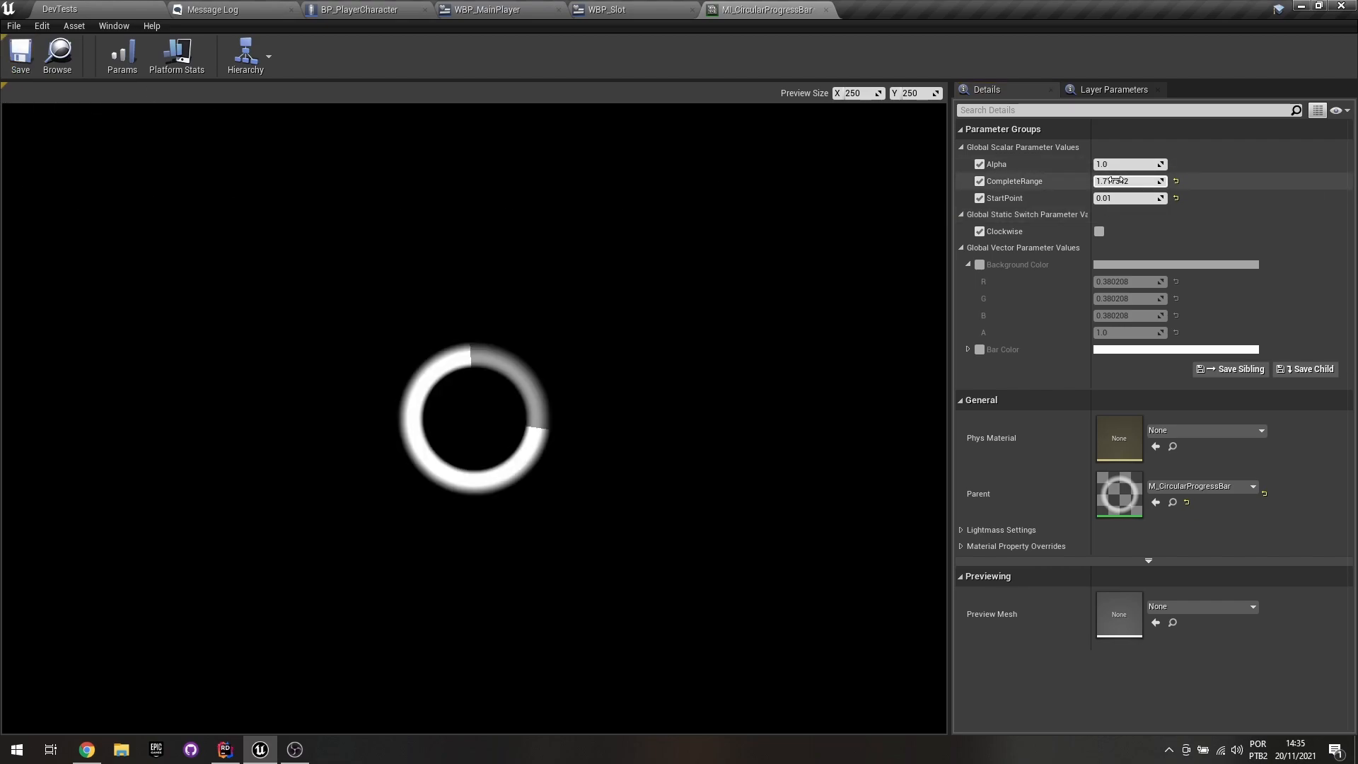
left_click_drag(1114, 181, 1160, 181)
left_click(1099, 232)
mouse_move(1116, 182)
left_mouse_down()
mouse_move(1065, 182)
mouse_move(1129, 184)
left_mouse_up()
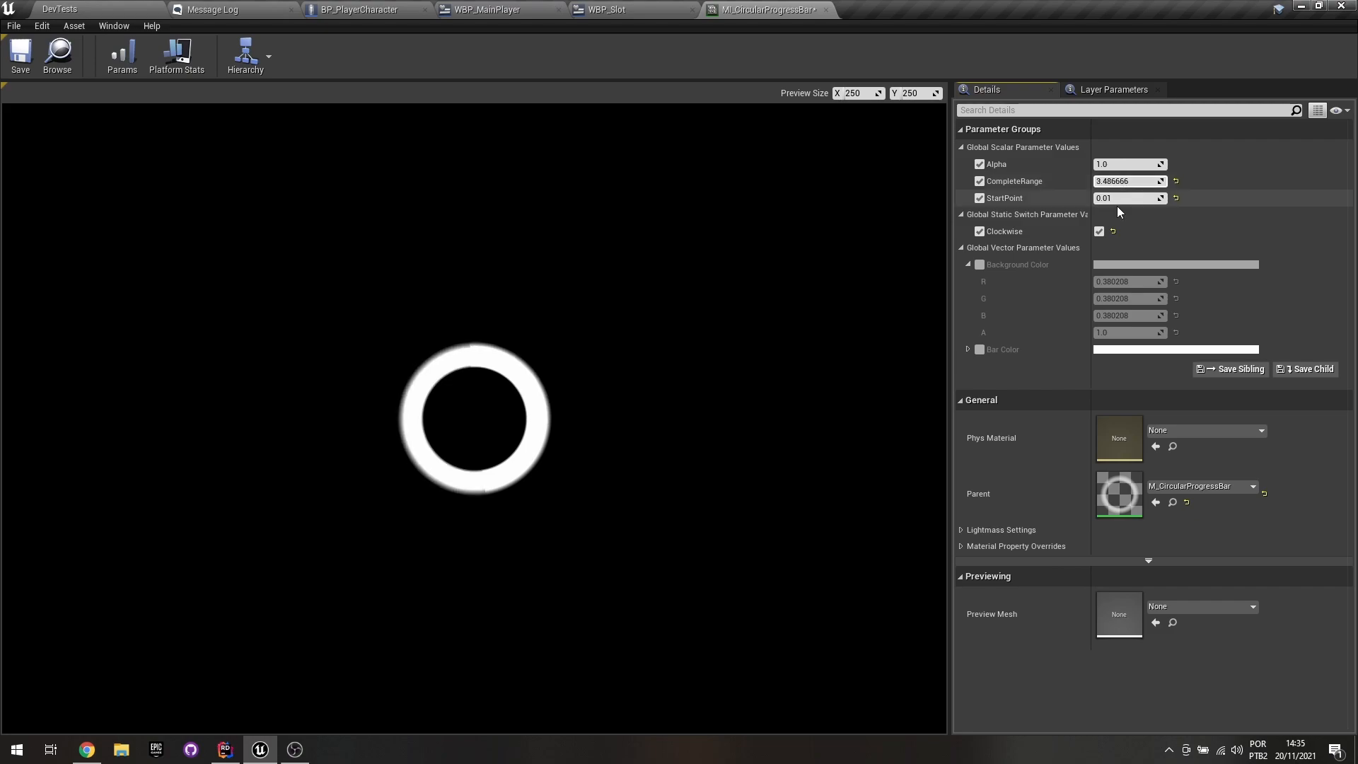
Set StartPoint to 0.5 and test the ring's fill with CompleteRange, resetting CompleteRange to its default of 1.0.
left_click(1176, 182)
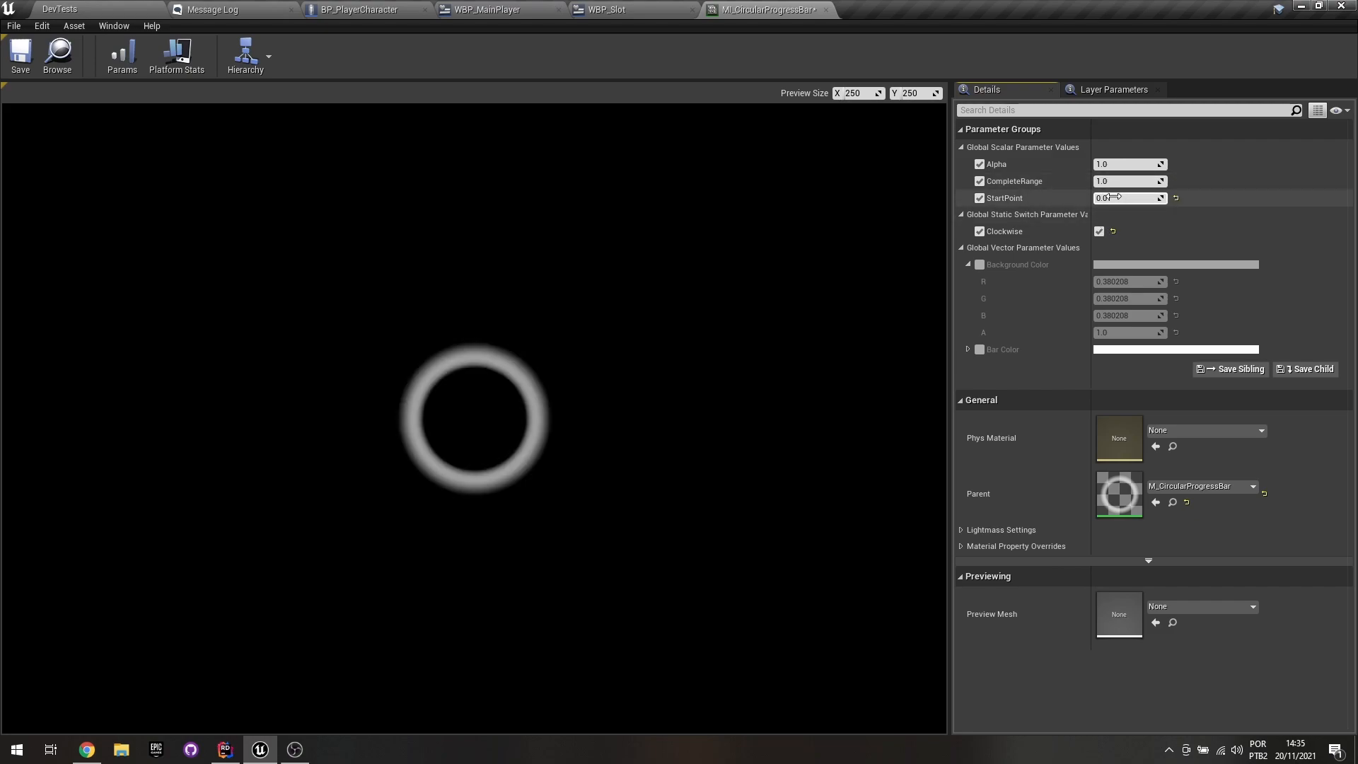
left_click(1140, 198)
type(".5")
key("Return")
left_click_drag(1128, 181, 1132, 181)
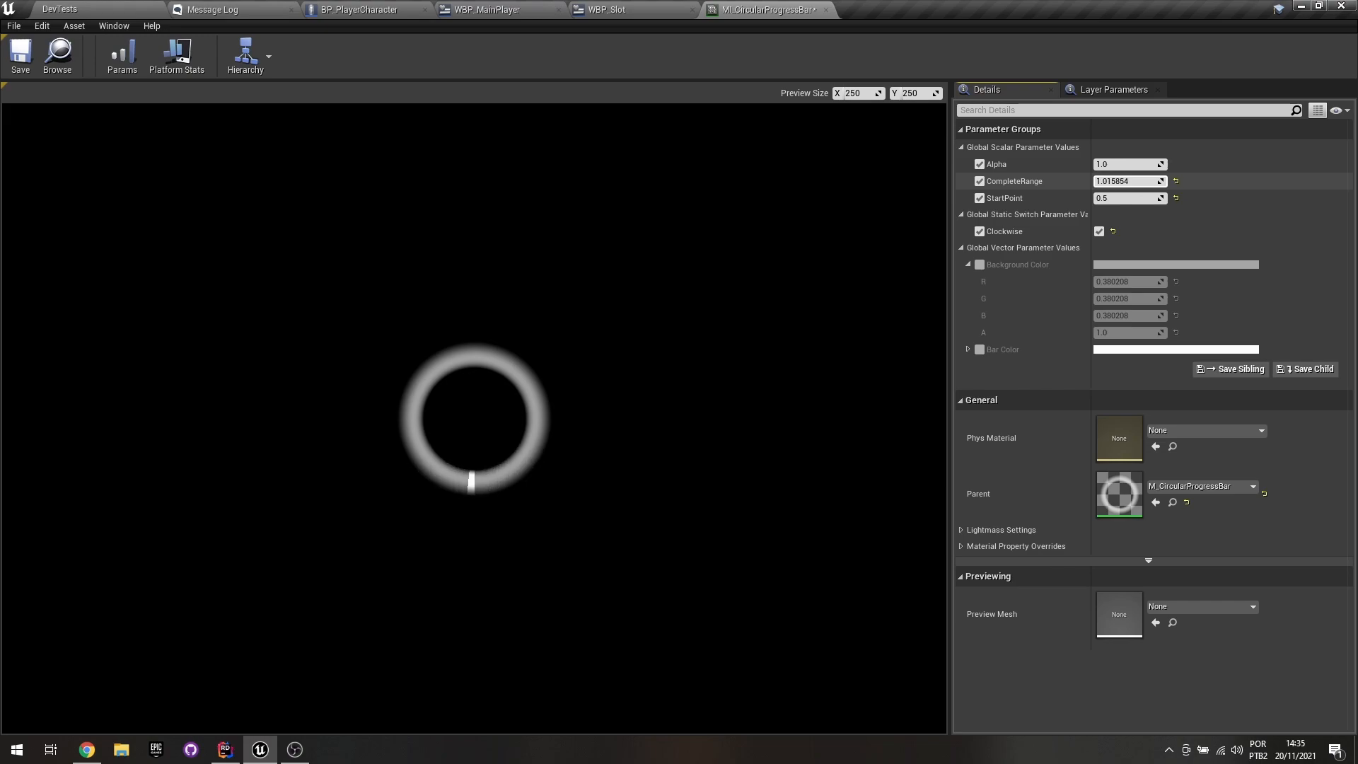
left_click(1175, 181)
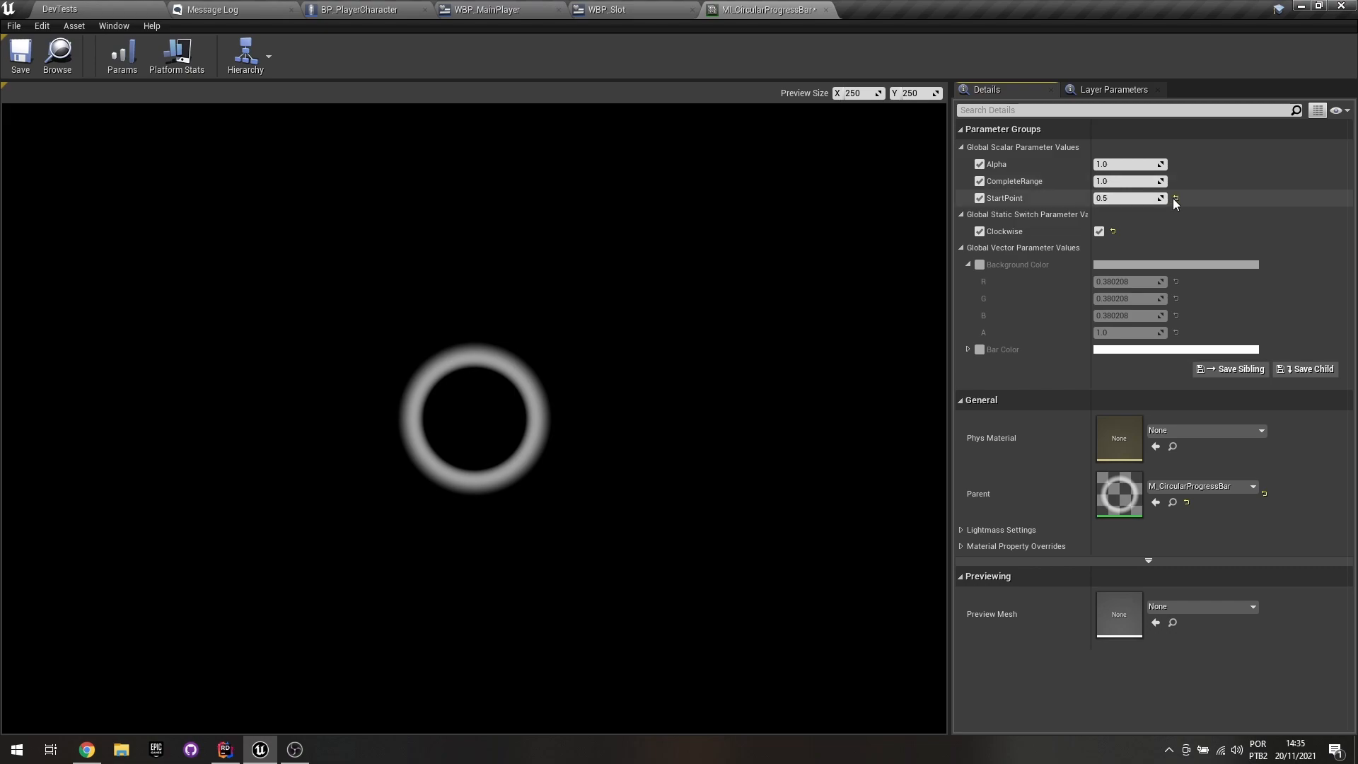
Set StartPoint to 0.01, test the fill with CompleteRange and reset CompleteRange to 1.0.
left_click(1140, 198)
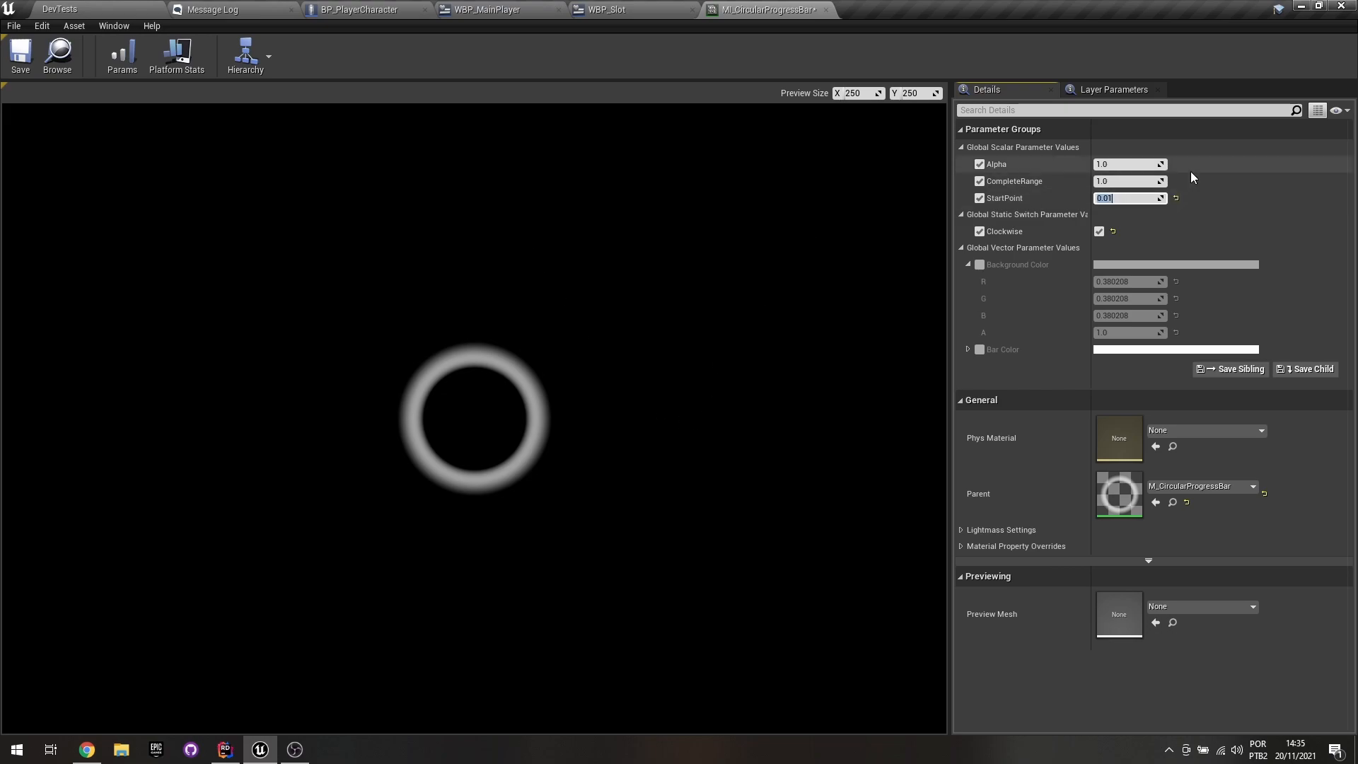
mouse_move(1131, 182)
left_mouse_down()
mouse_move(1153, 181)
mouse_move(1135, 181)
left_mouse_up()
left_click(1175, 181)
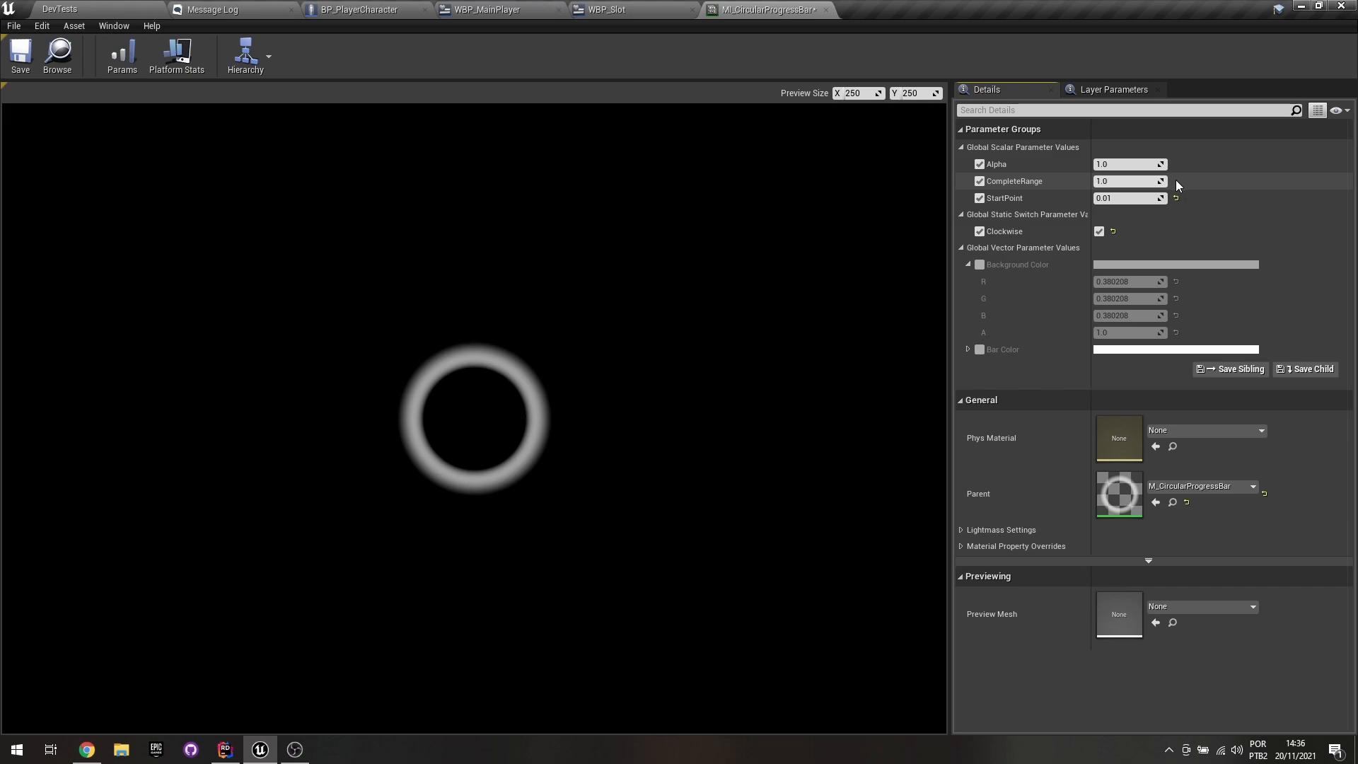
Cancel the pending autosave and set the ring material's Alpha to 0.25.
left_click(1119, 164)
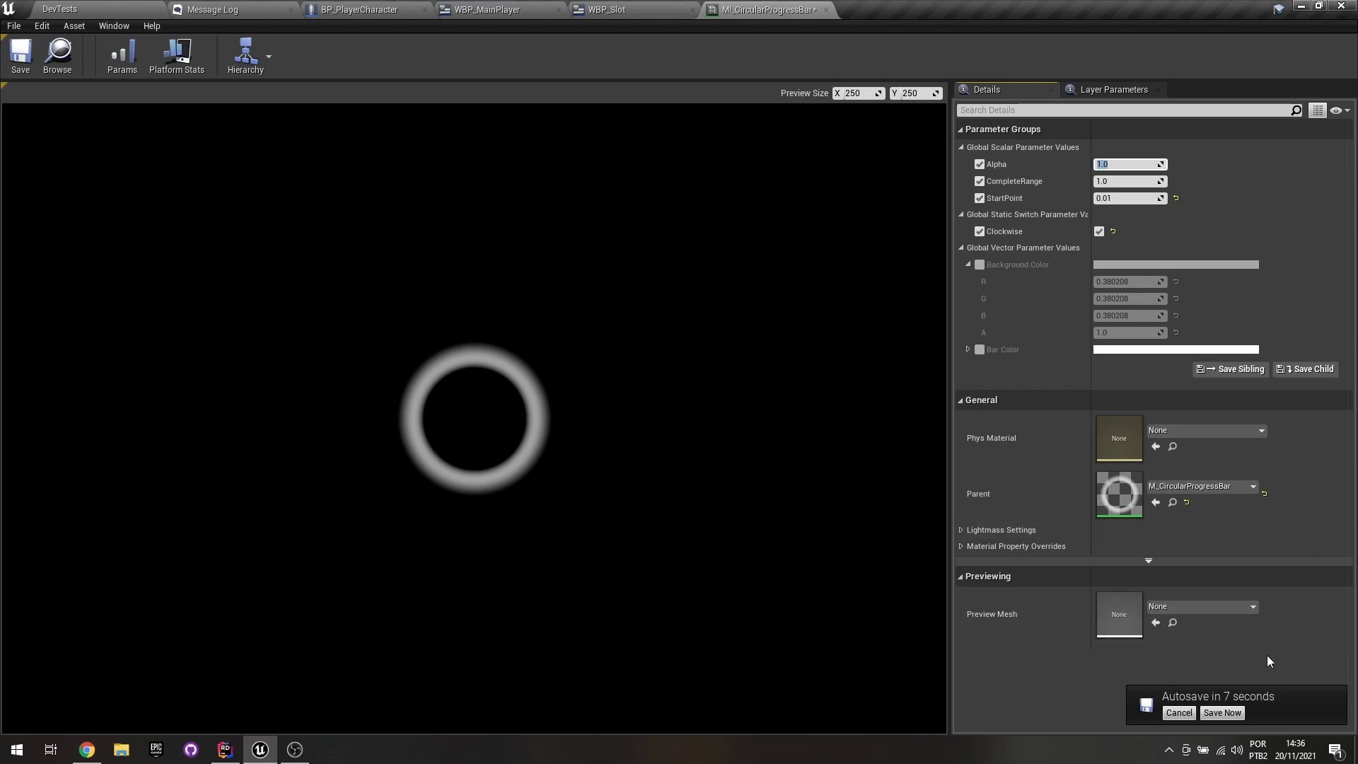
left_click(1178, 712)
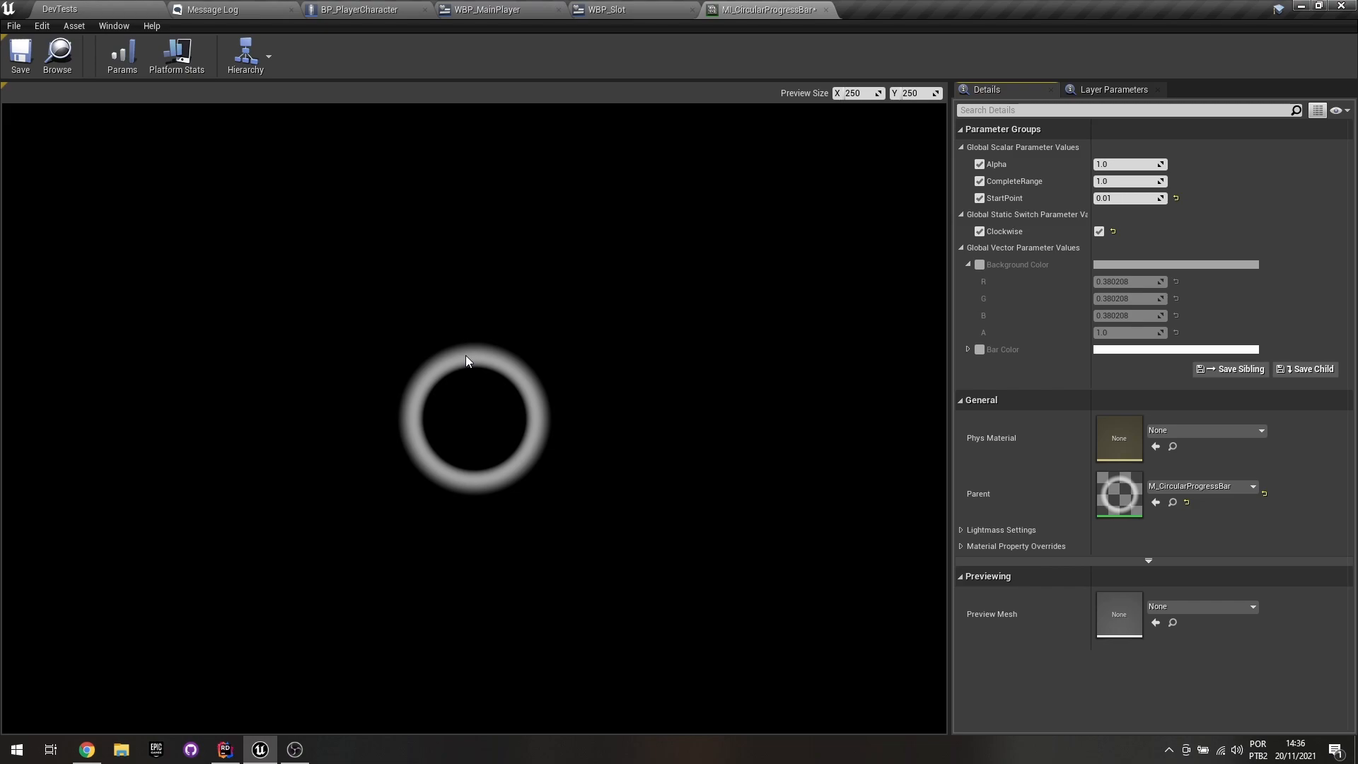
left_click(1119, 165)
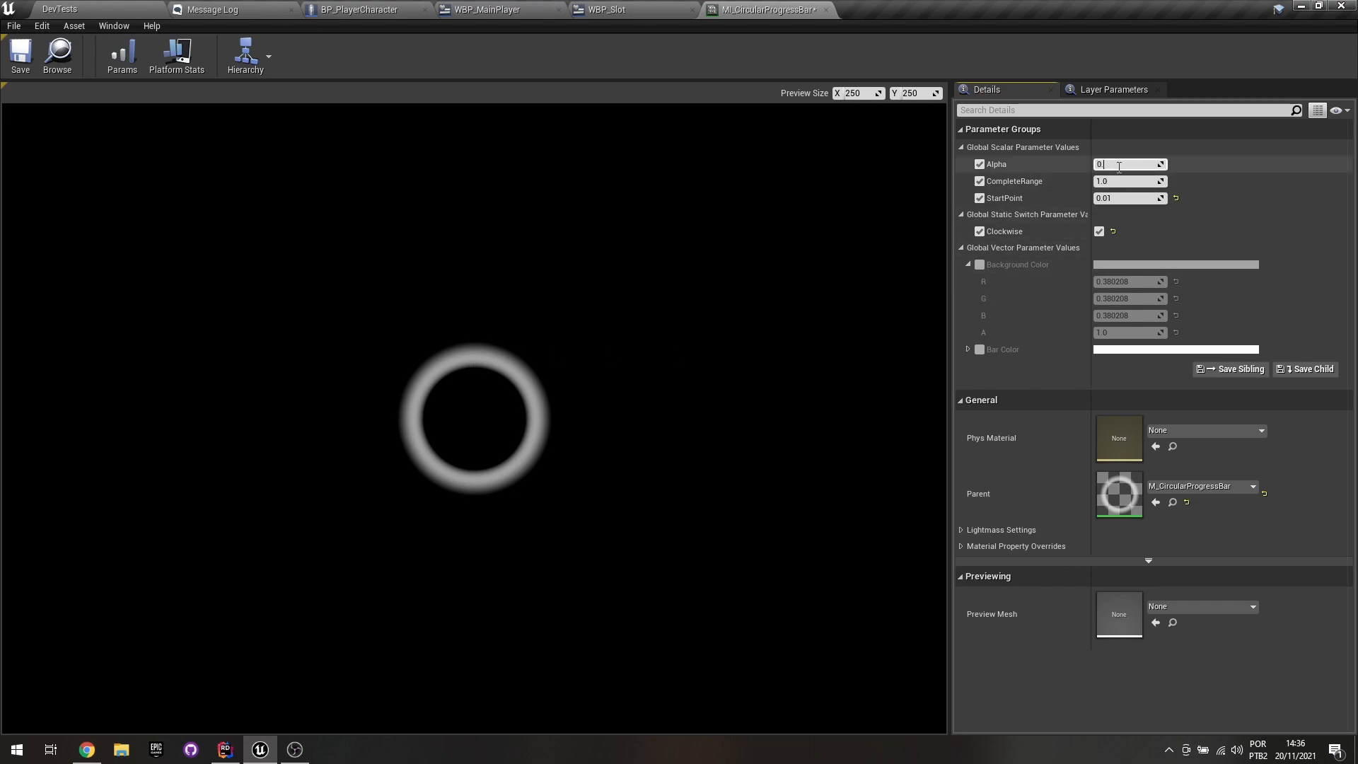
type("0.25")
key("Return")
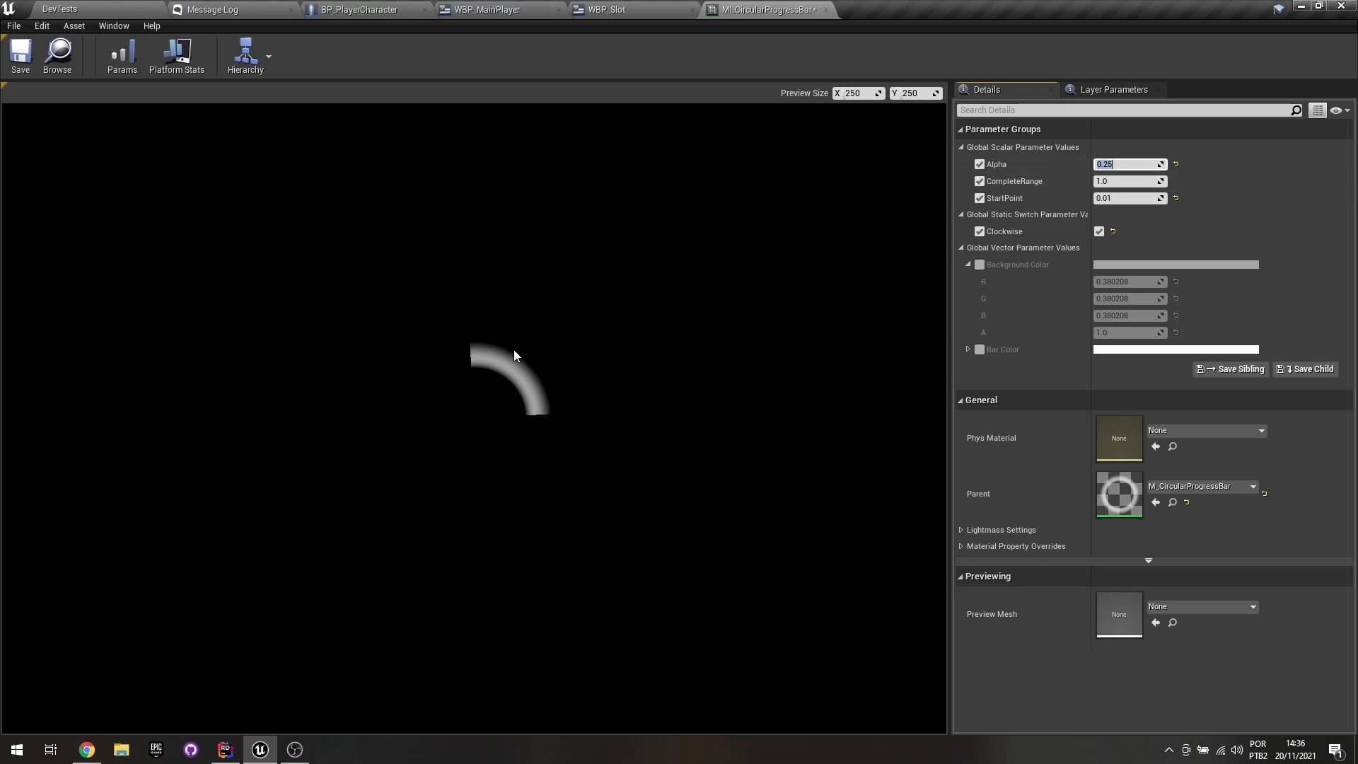
Test how CompleteRange fills the quarter ring and reset it to the default 1.0.
mouse_move(1111, 182)
left_mouse_down()
mouse_move(1130, 196)
mouse_move(1078, 182)
mouse_move(1128, 181)
left_mouse_up()
key("Return")
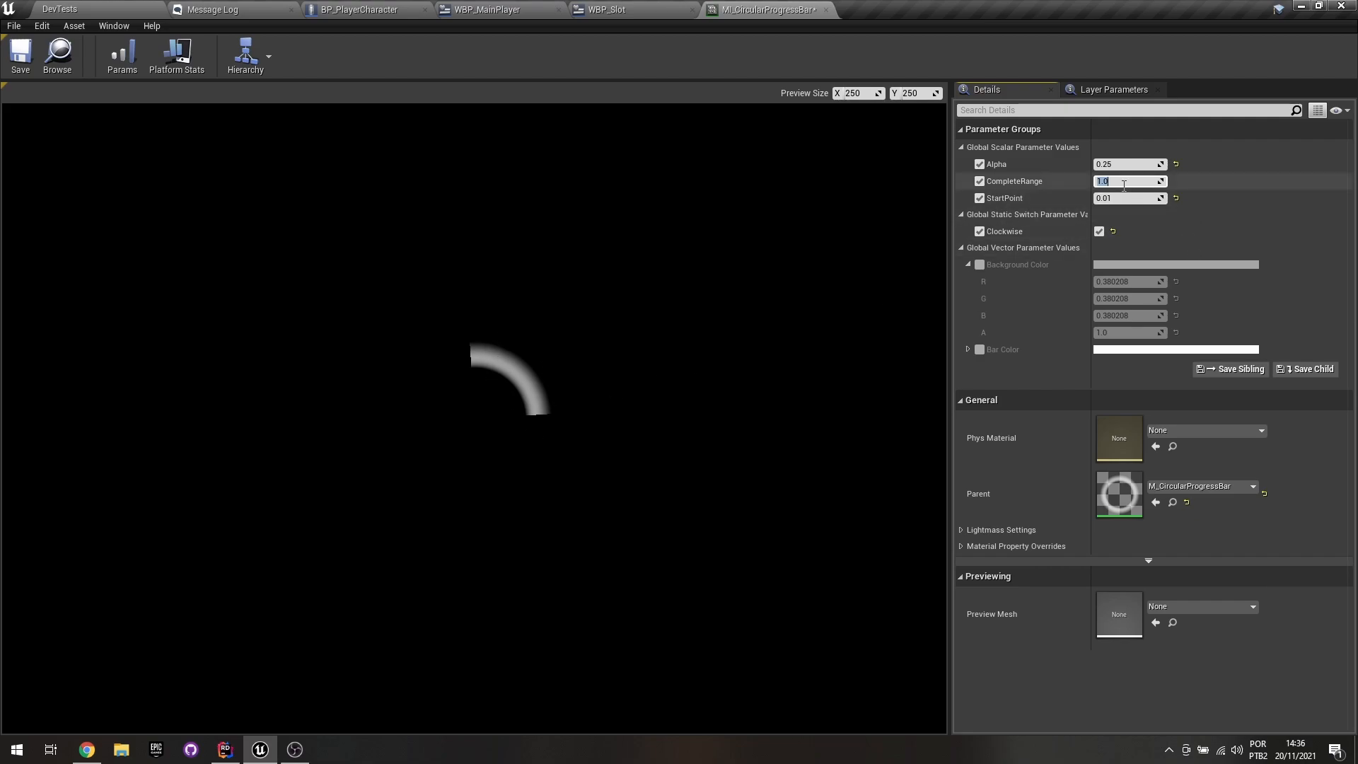
left_click(1109, 183)
mouse_move(1162, 181)
left_mouse_down()
mouse_move(1314, 181)
mouse_move(1161, 182)
left_mouse_up()
left_click(1176, 182)
Set the ring material's Alpha to 0.5, test the fill with CompleteRange and reset CompleteRange to 1.0.
left_click(1140, 163)
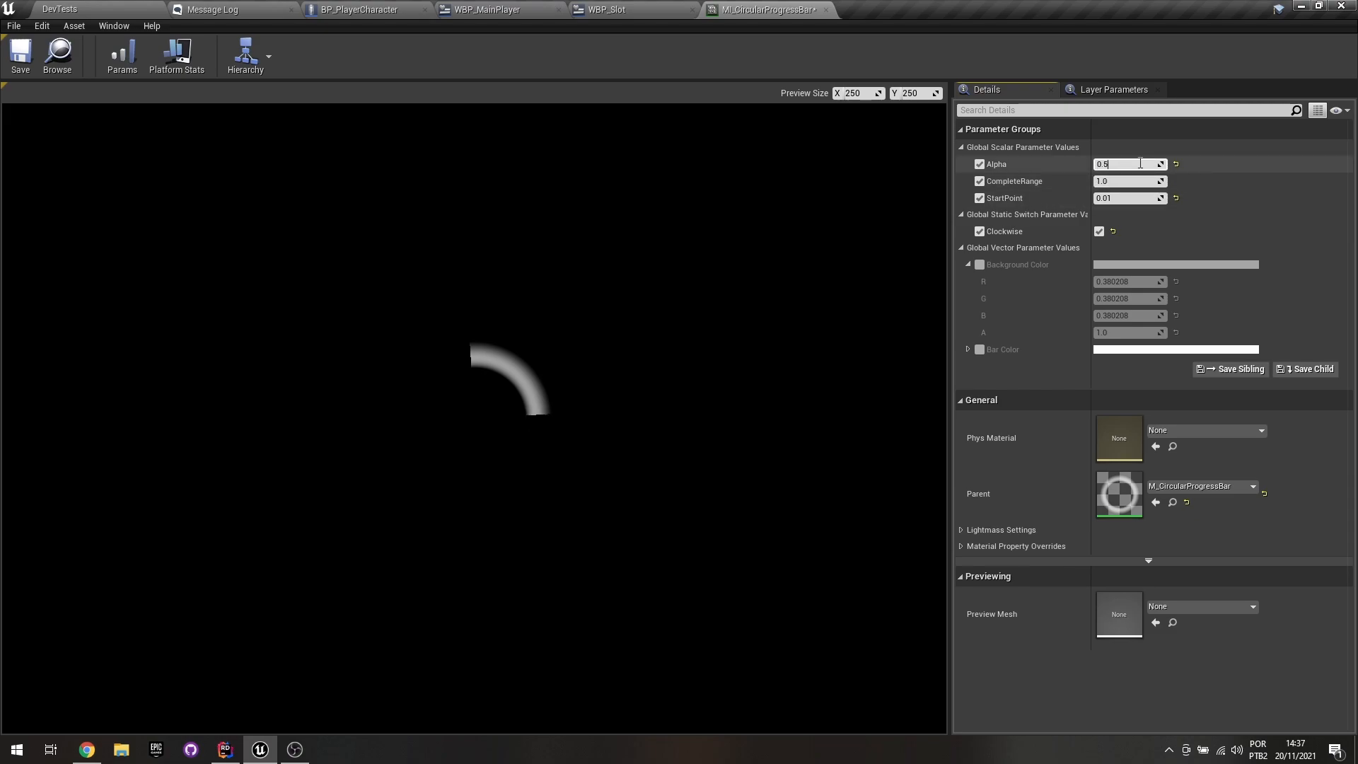
key("Return")
mouse_move(1127, 181)
left_mouse_down()
mouse_move(1078, 181)
mouse_move(1132, 182)
left_mouse_up()
left_click(1176, 181)
Set Alpha to 1.0, test the full ring's fill with CompleteRange and reset CompleteRange to its default.
left_click(1107, 167)
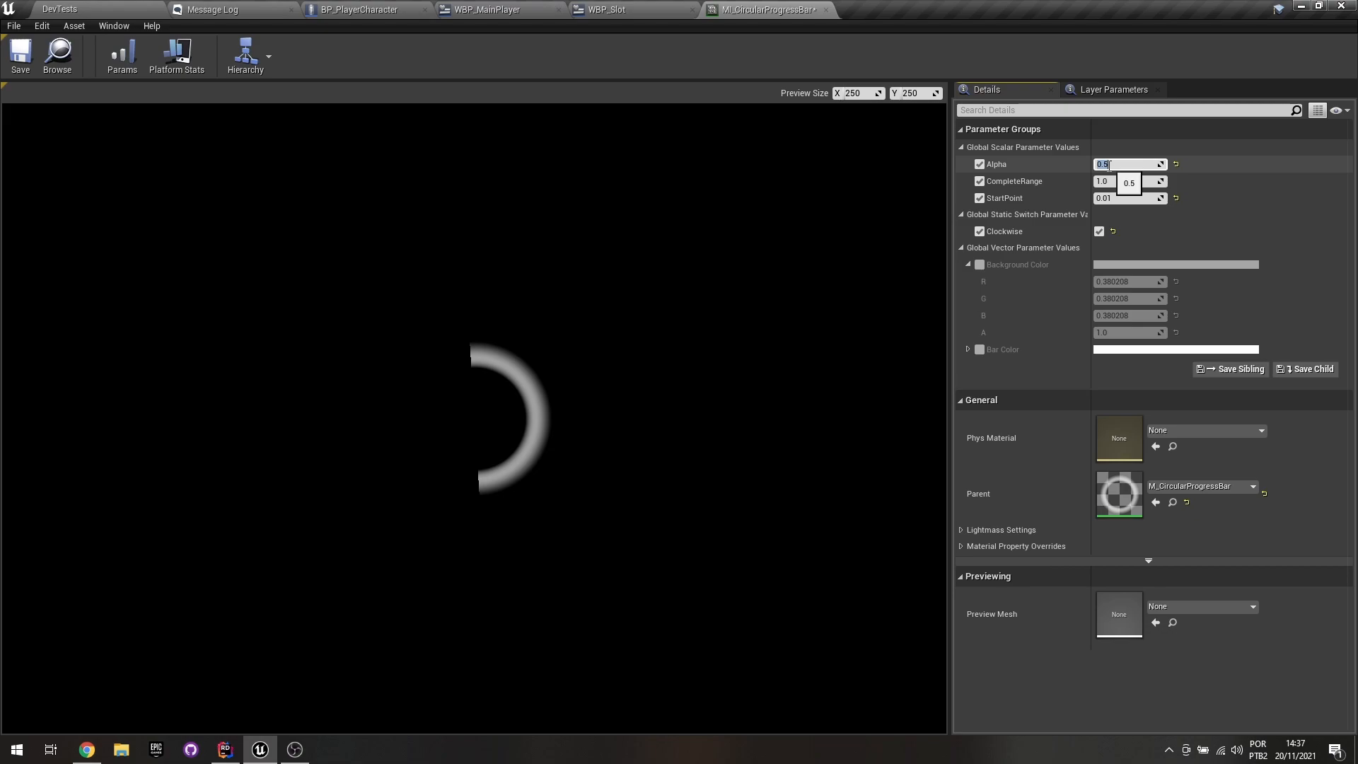
type("1")
key("Return")
left_click_drag(1107, 181, 1188, 181)
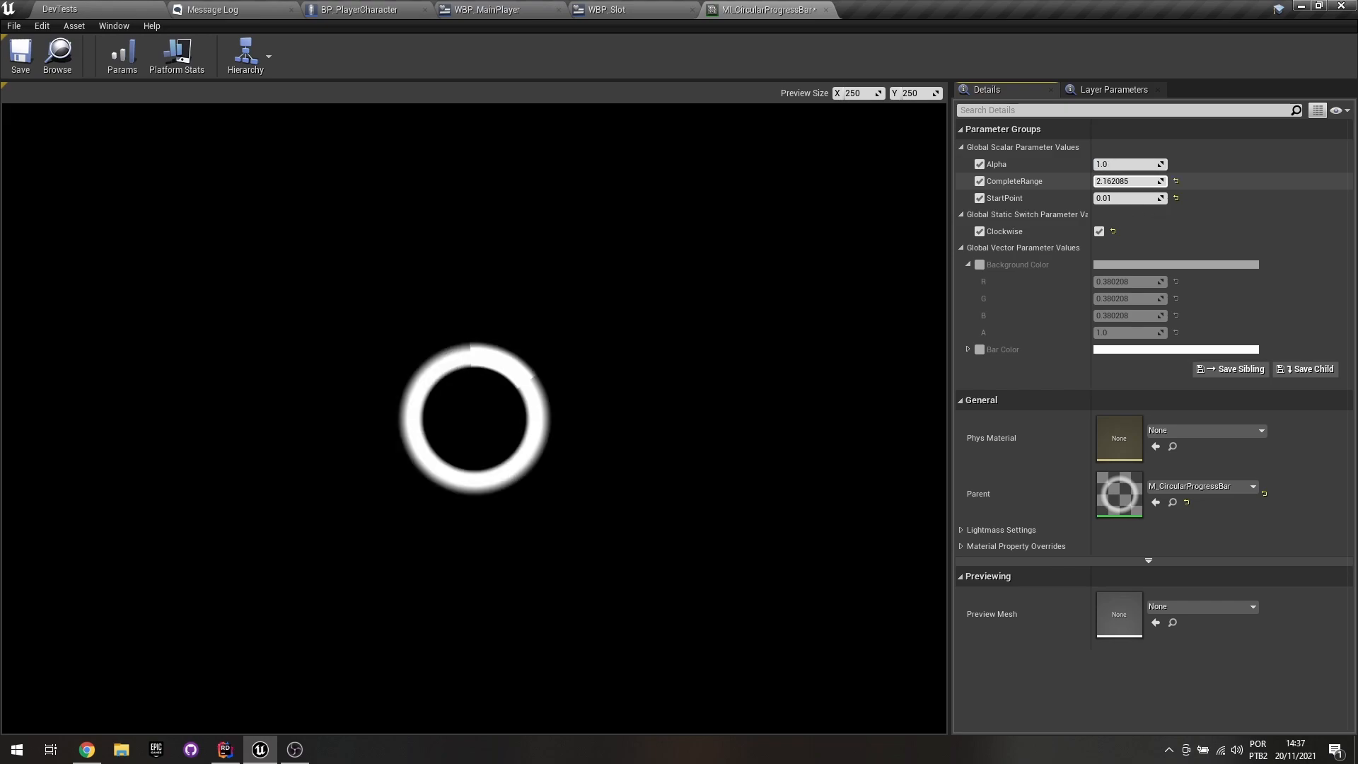
left_click(1176, 182)
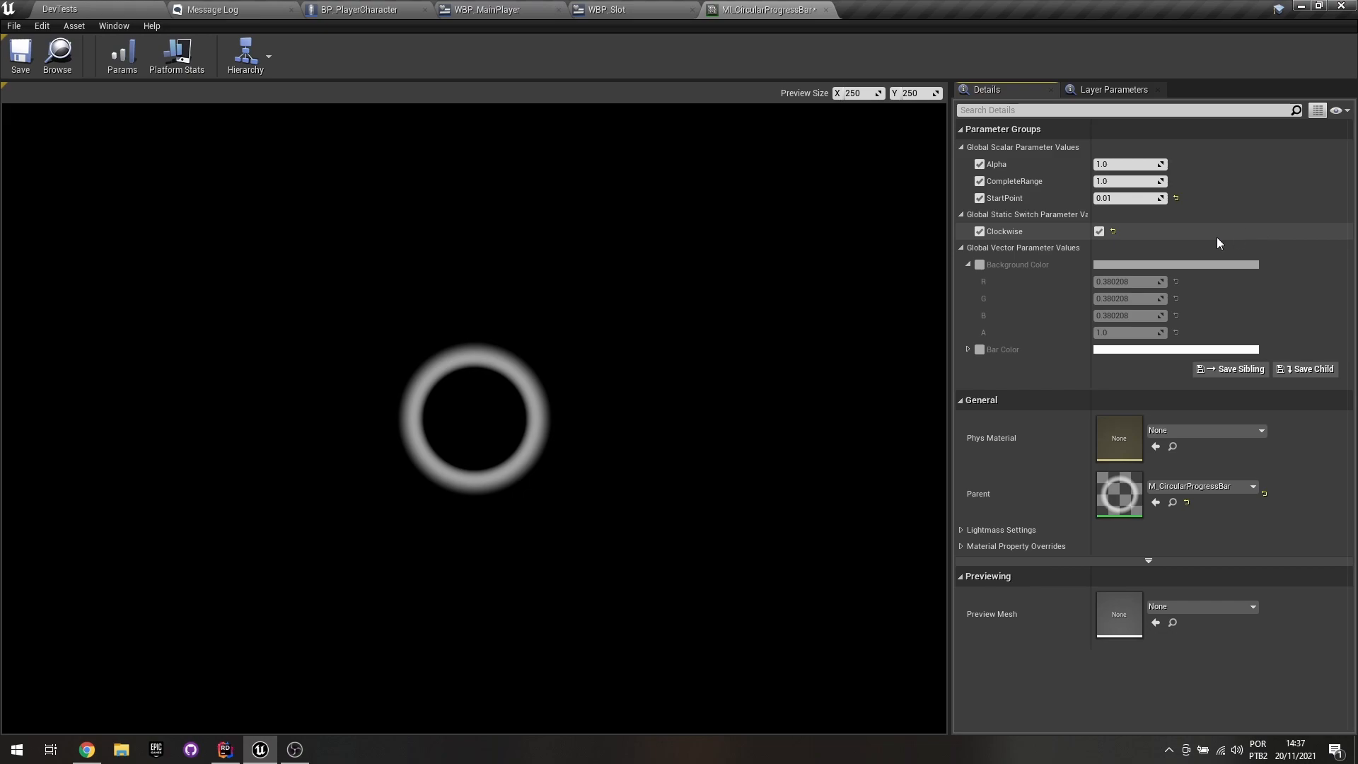
Enable the Background Color override, preview the saved green 8ADB64FF on the ring and cancel the colour change.
left_click(979, 265)
left_click(1129, 265)
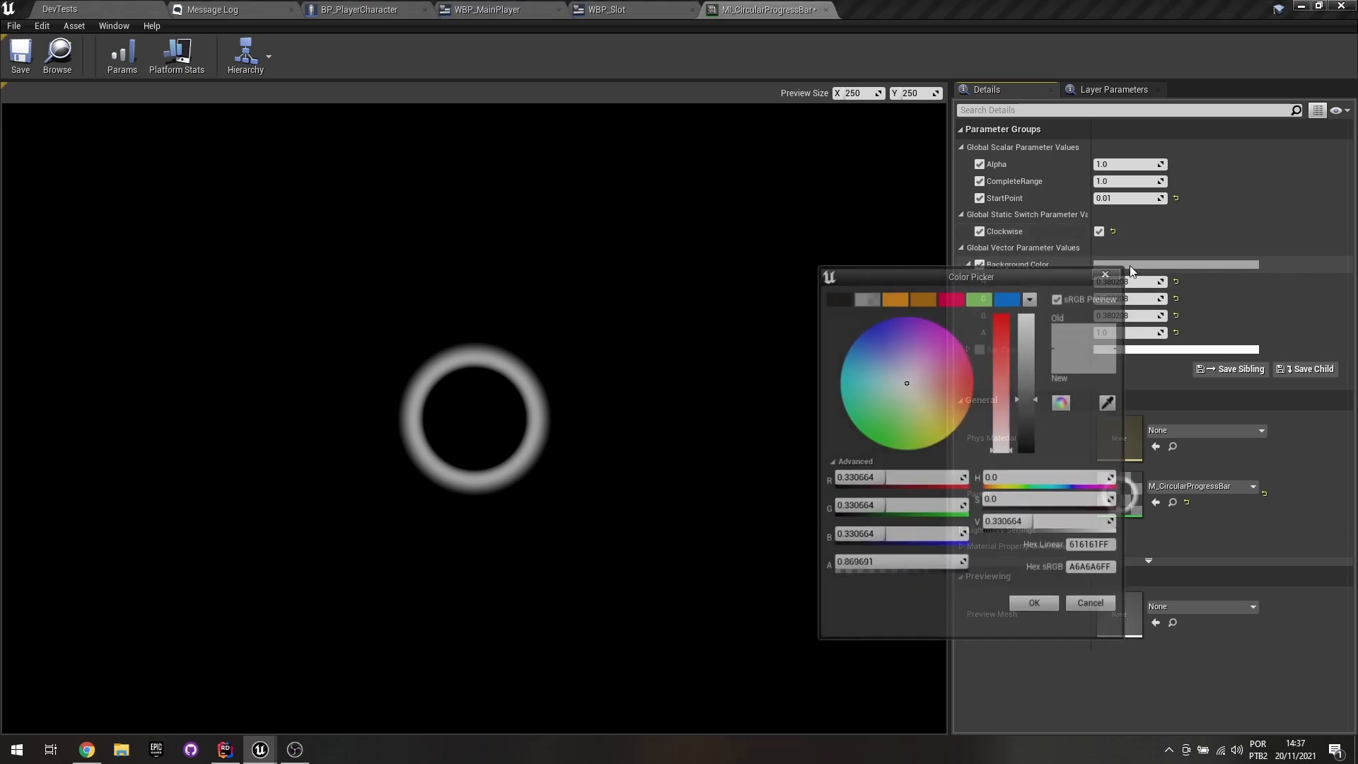
left_click(976, 299)
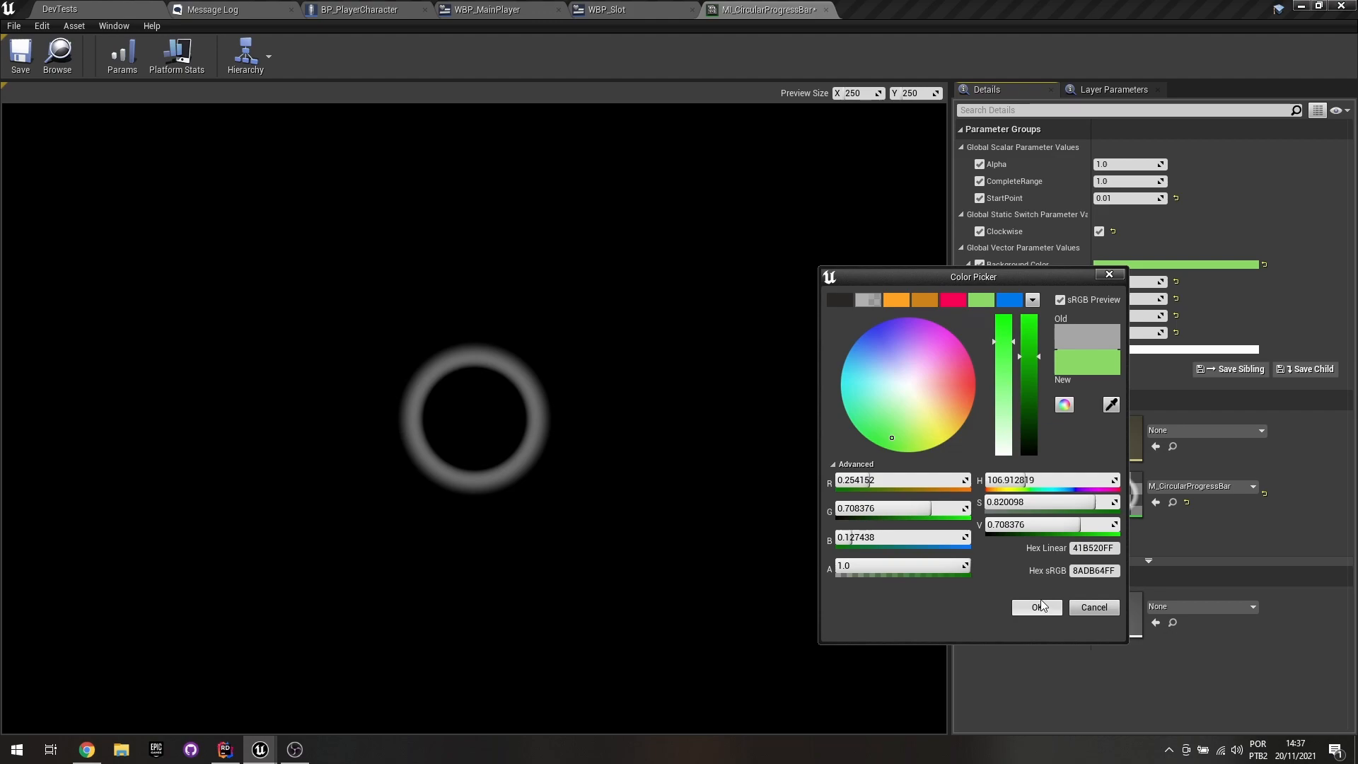
left_click(1094, 607)
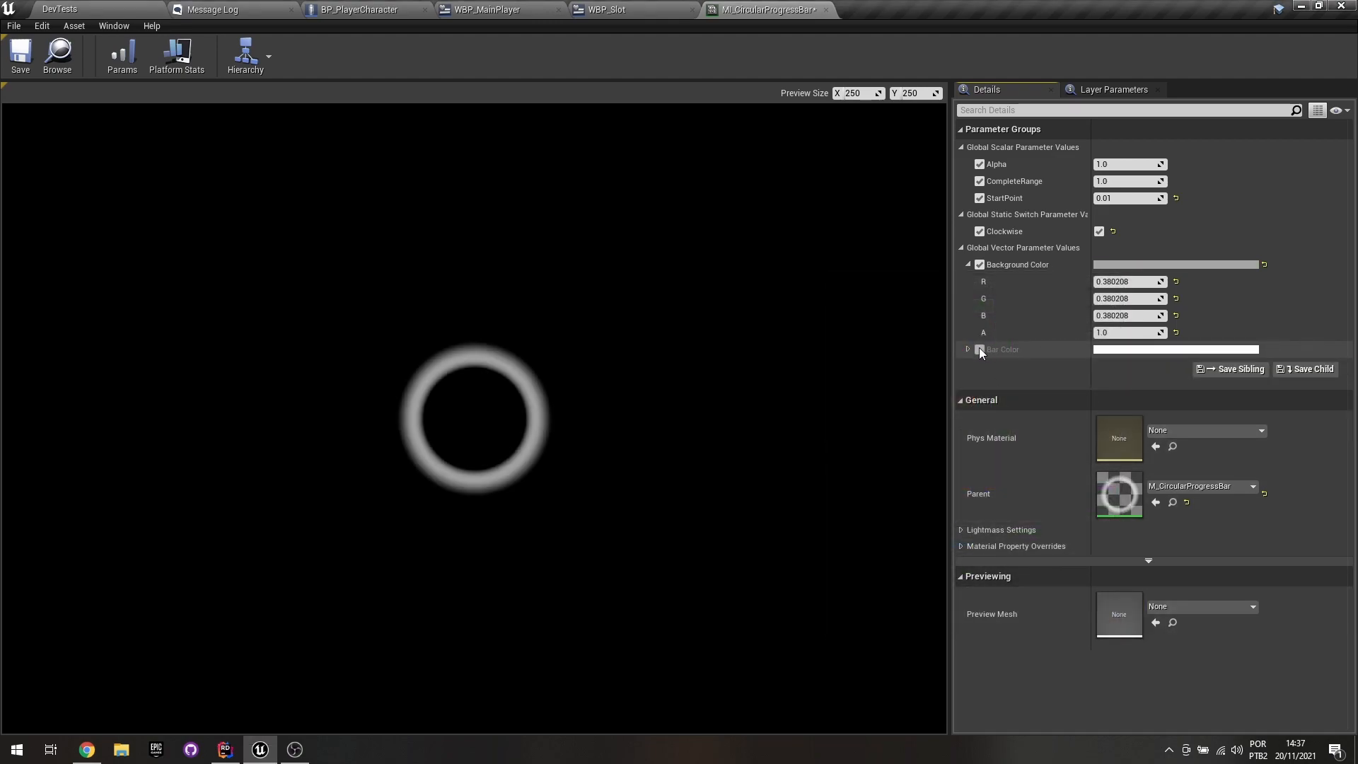
Override Bar Color with the saved pinkish red FC0055FF and test the fill with CompleteRange, resetting CompleteRange to 1.0.
left_click(980, 350)
left_click(1123, 350)
left_click_drag(935, 460, 960, 406)
left_click(971, 382)
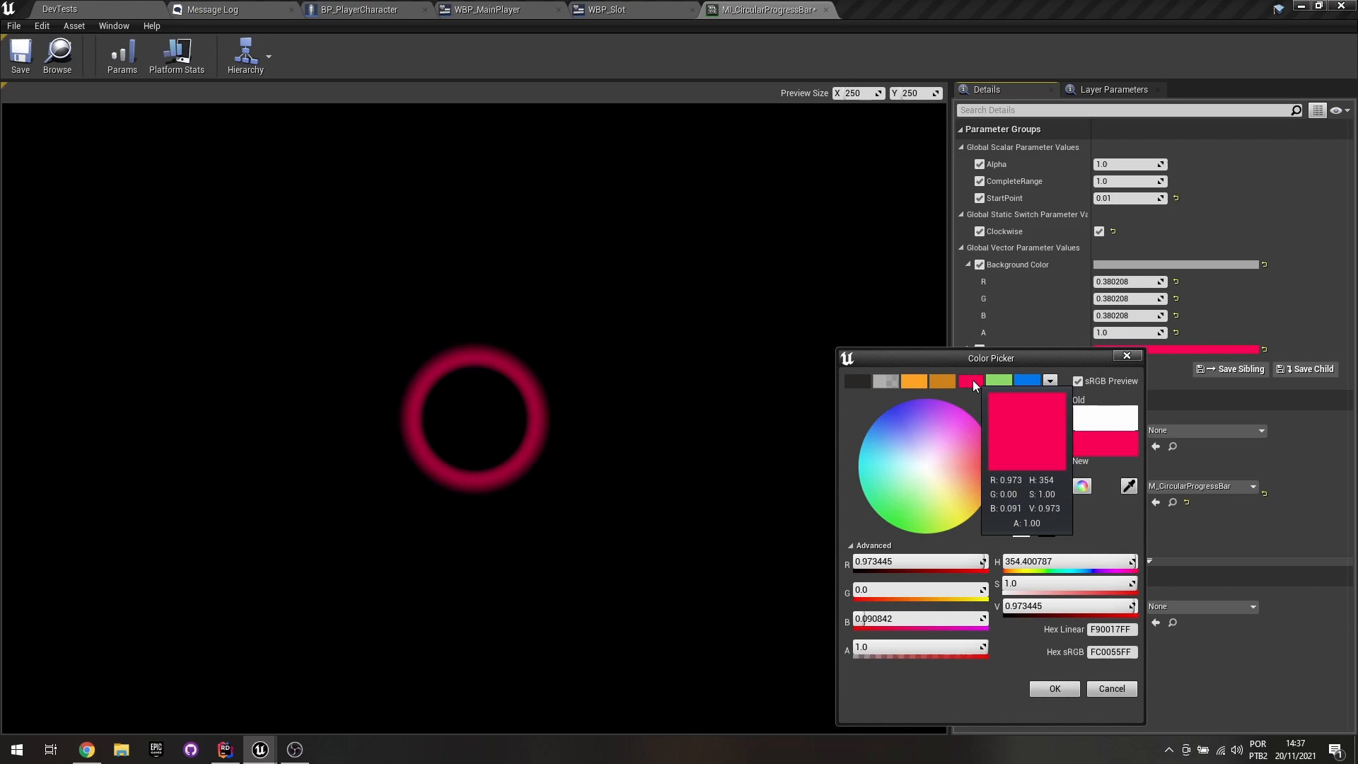
left_click(1064, 693)
mouse_move(1103, 182)
left_mouse_down()
mouse_move(1132, 183)
mouse_move(1117, 182)
left_mouse_up()
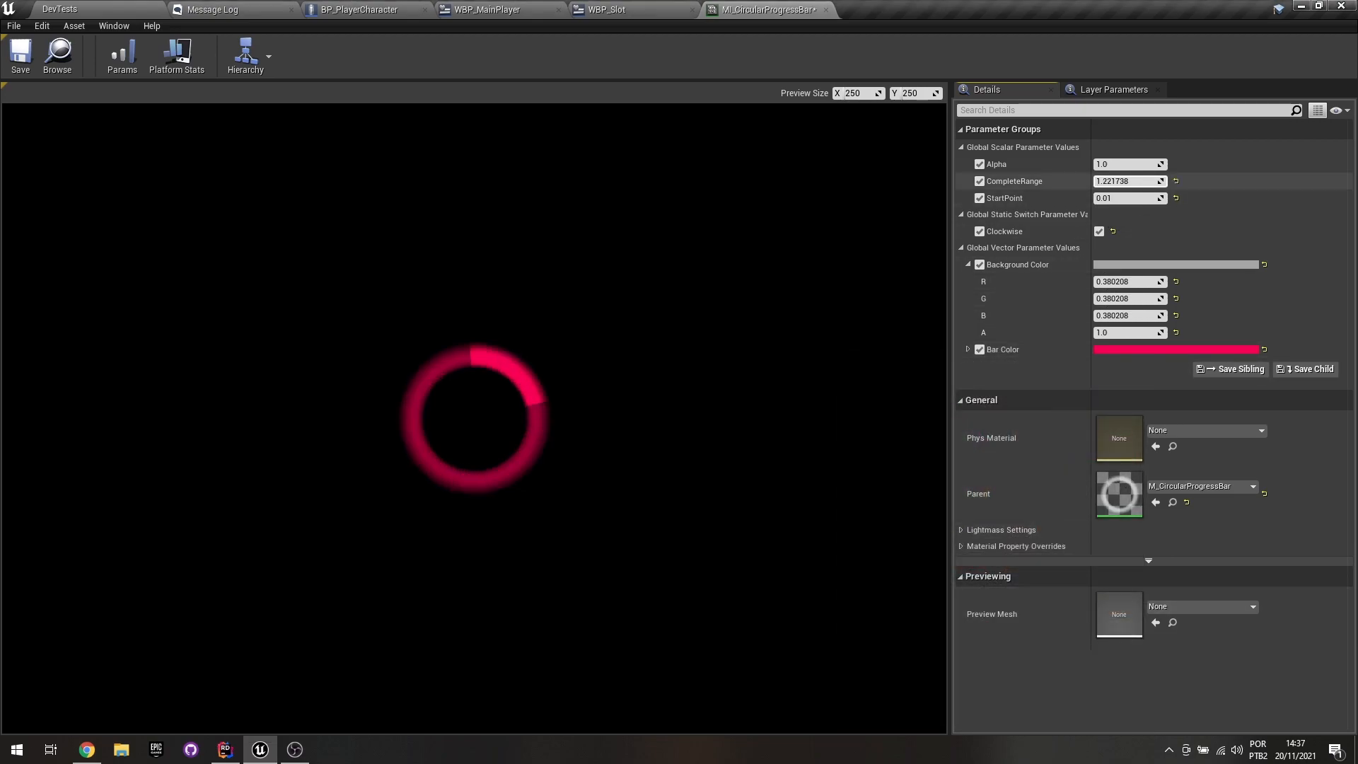
left_click(1175, 181)
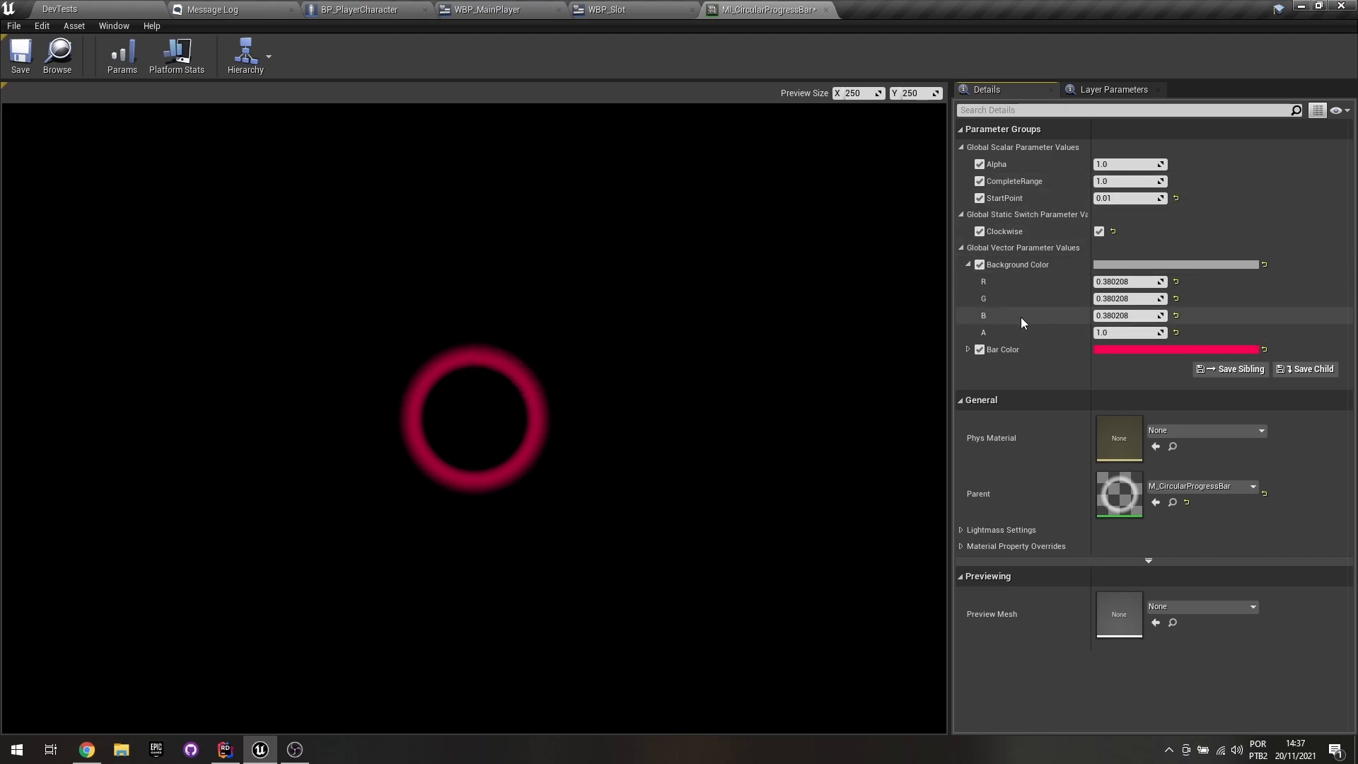
Reset Bar Color to its default, disable the Background Color and Bar Color overrides, and save the material instance.
left_click(1264, 349)
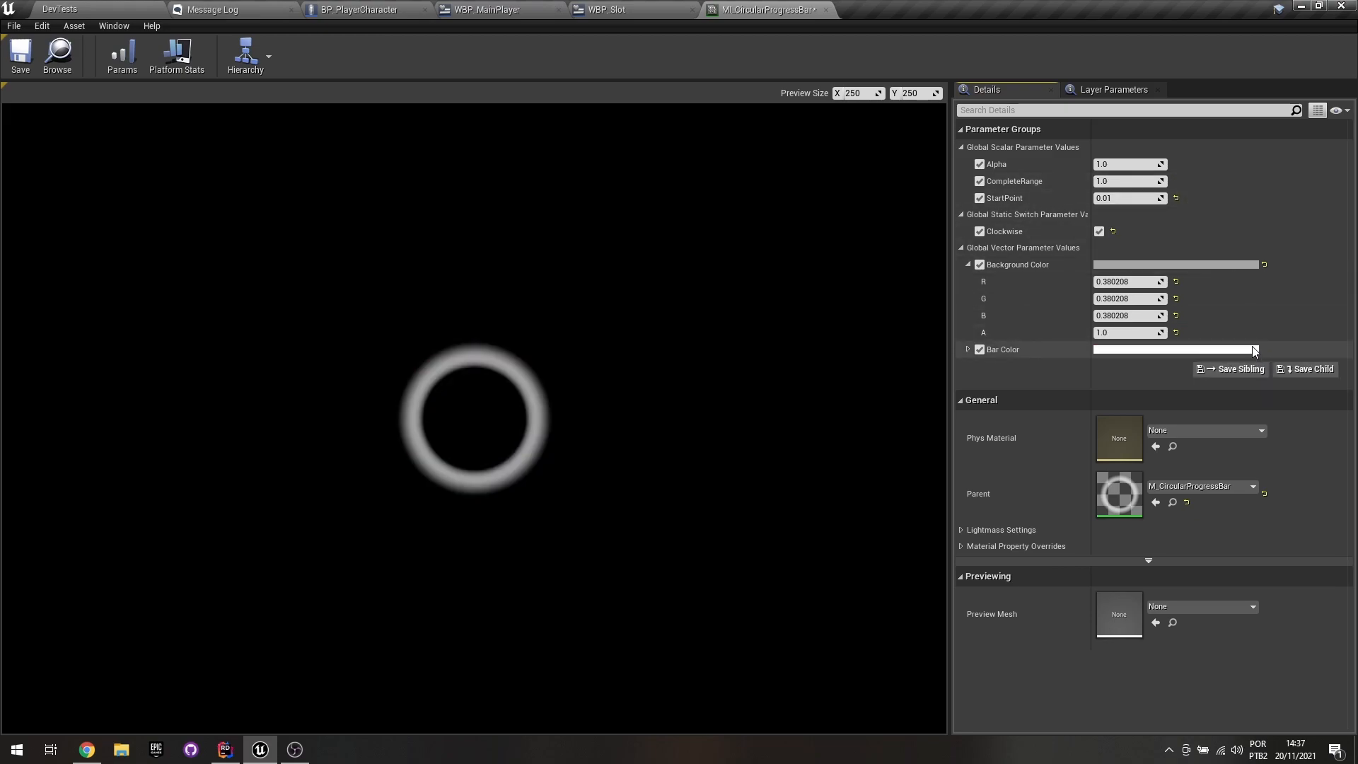
left_click(979, 265)
left_click(979, 264)
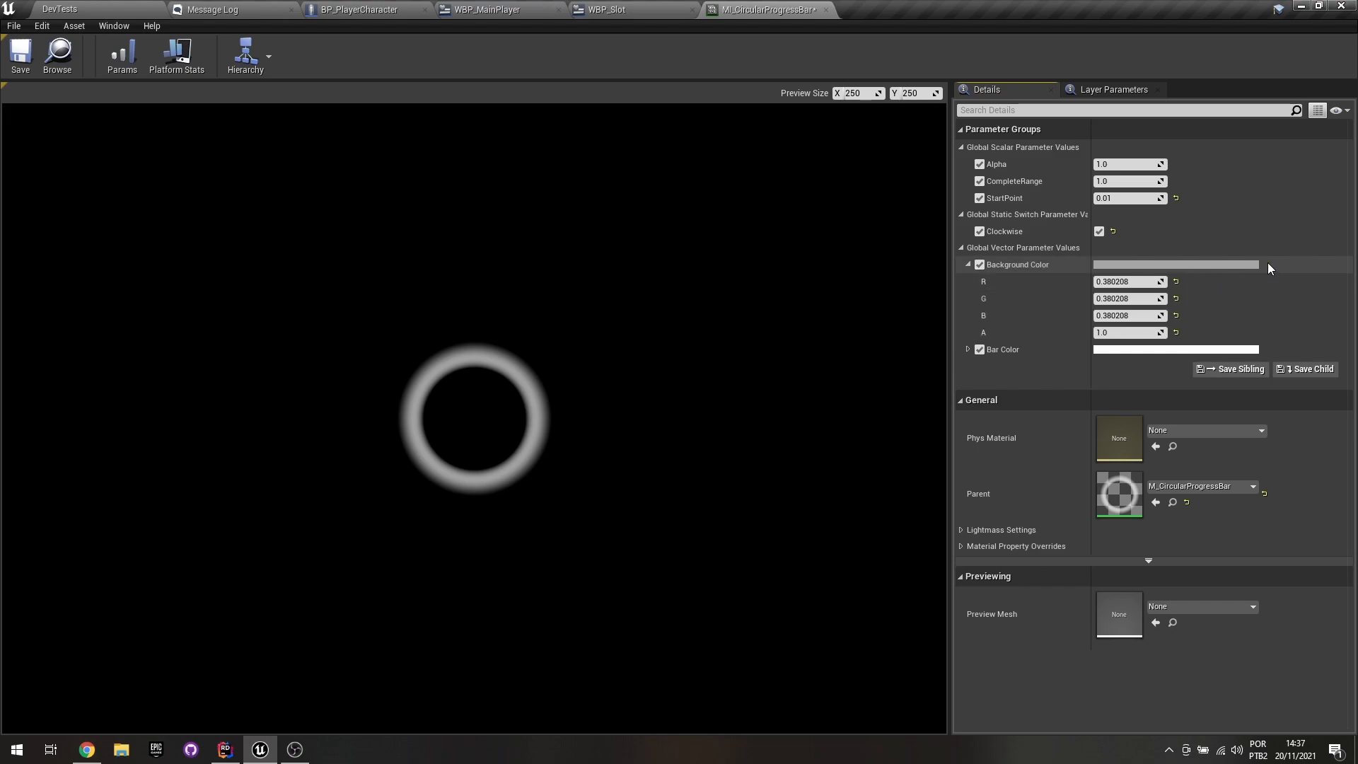
left_click(979, 265)
left_click(980, 349)
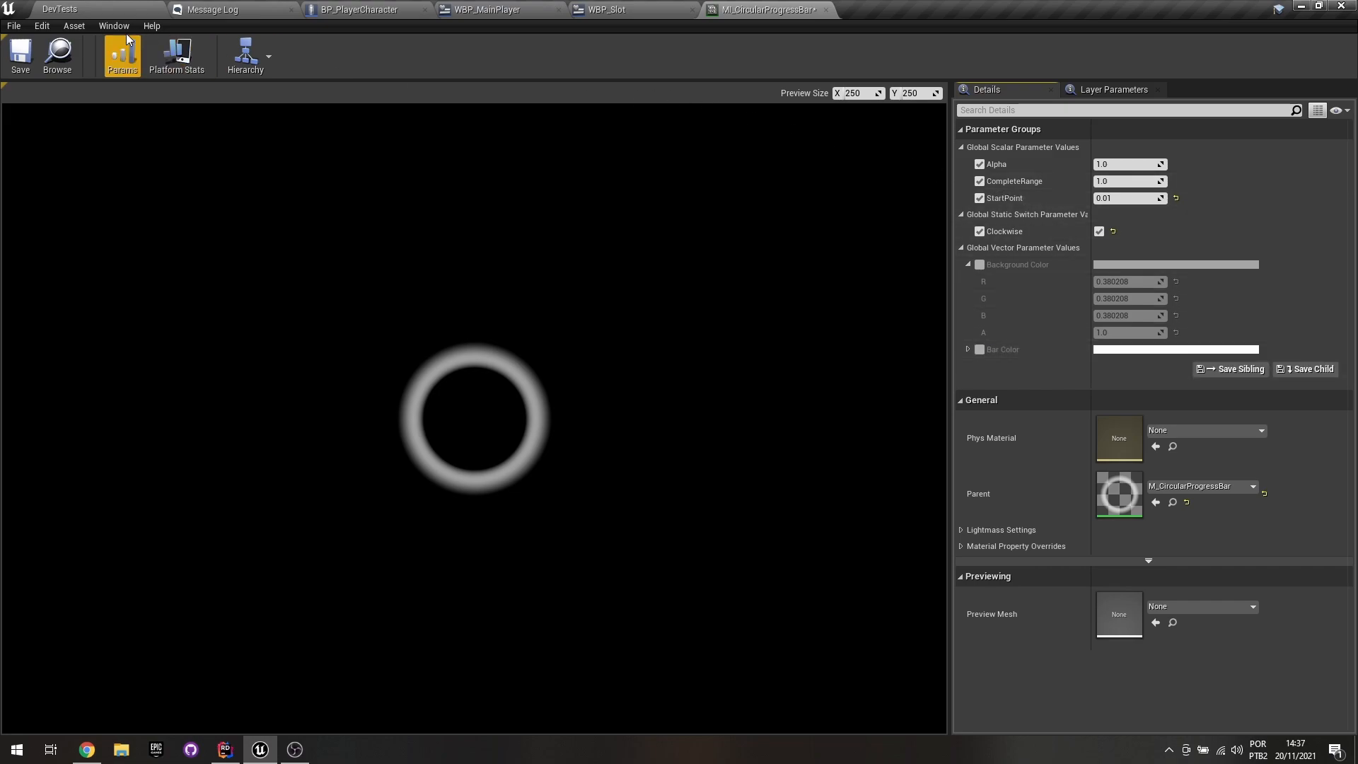
left_click(21, 57)
Return to the DevTests level and open the parent material M_CircularProgressBar from the Life folder.
left_click(59, 8)
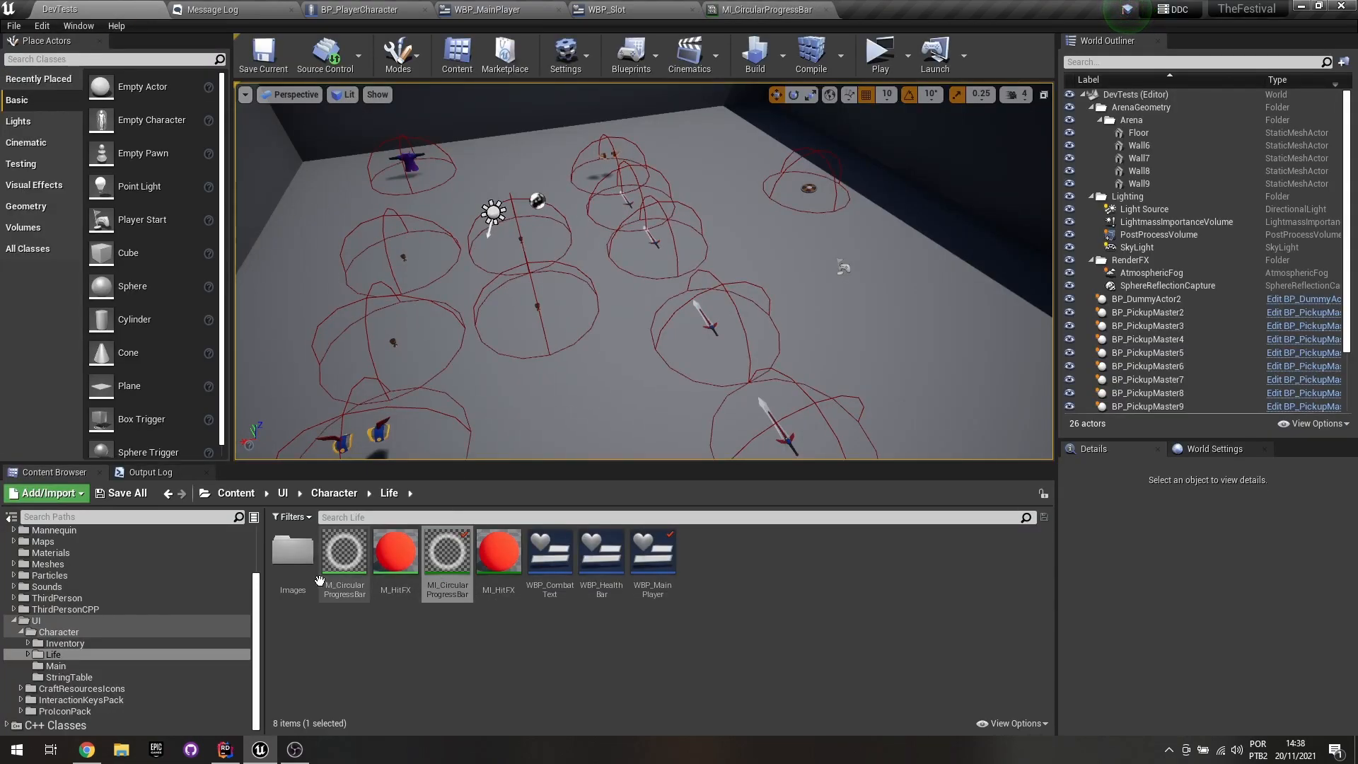
right_click(338, 660)
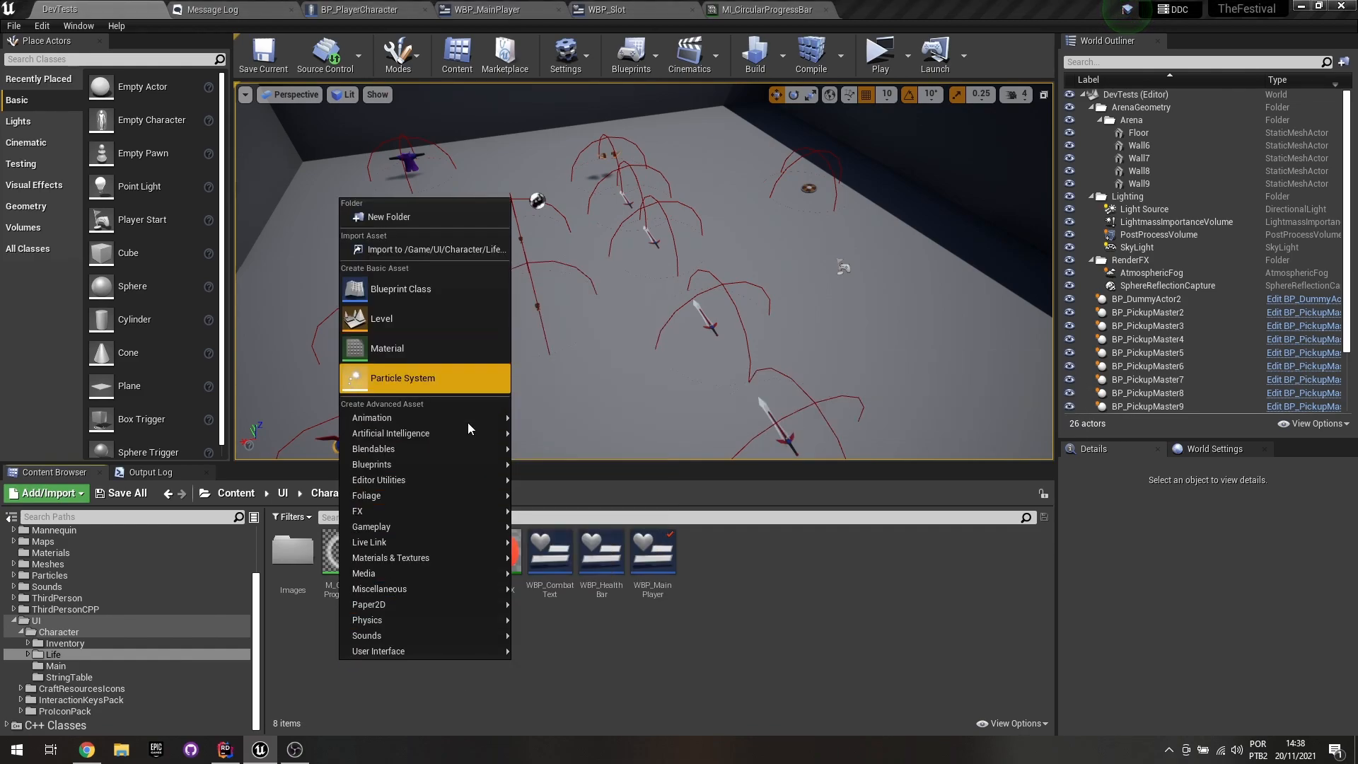
left_click(737, 685)
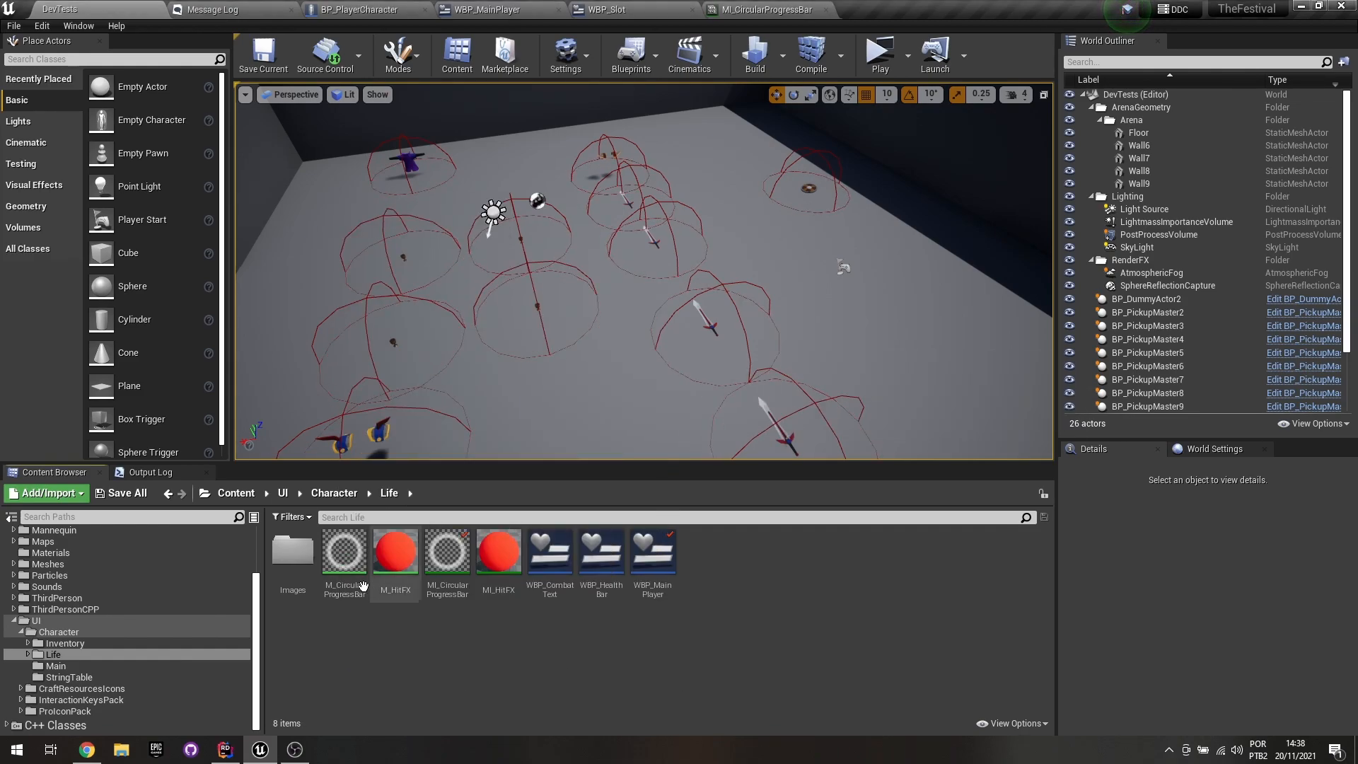
double_click(345, 551)
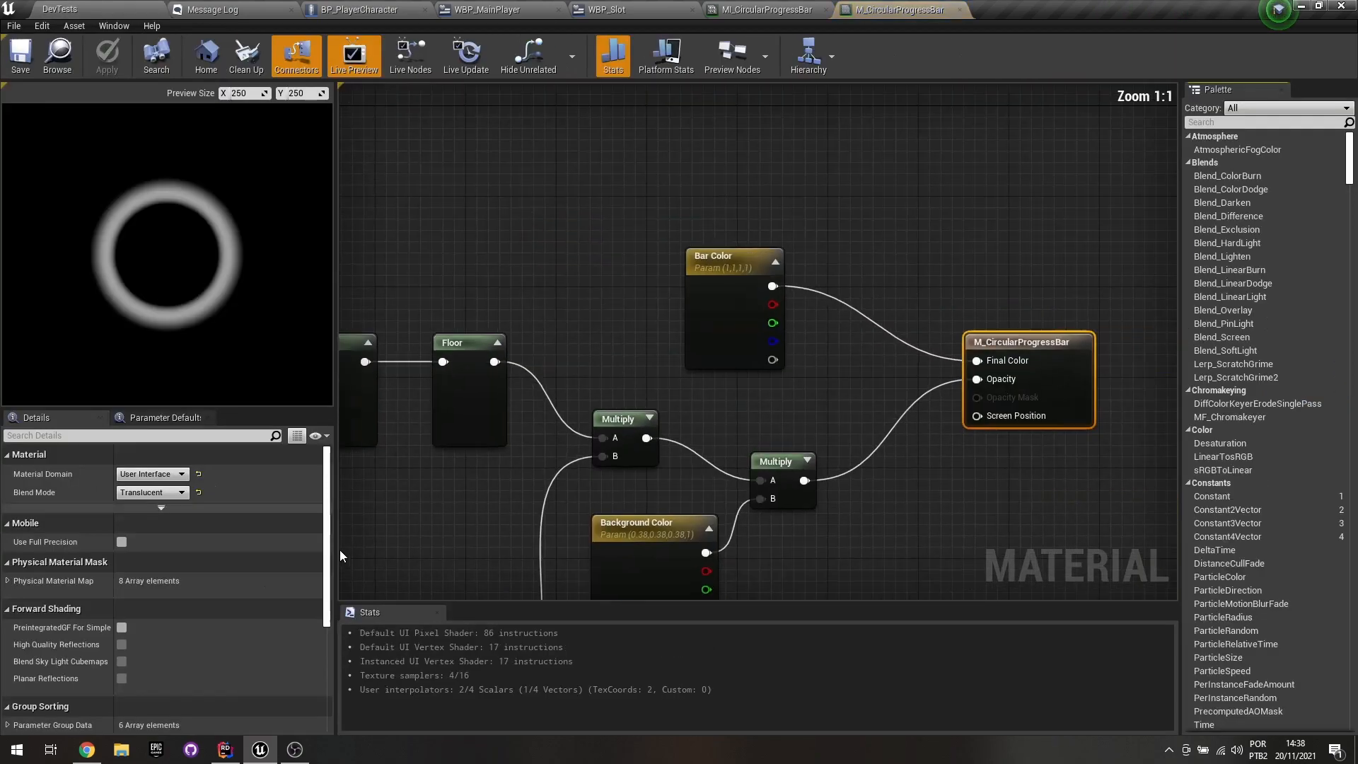
Examine the Background Color parameter and the Multiply nodes that feed the material's Opacity.
scroll(773, 420, "down", 4)
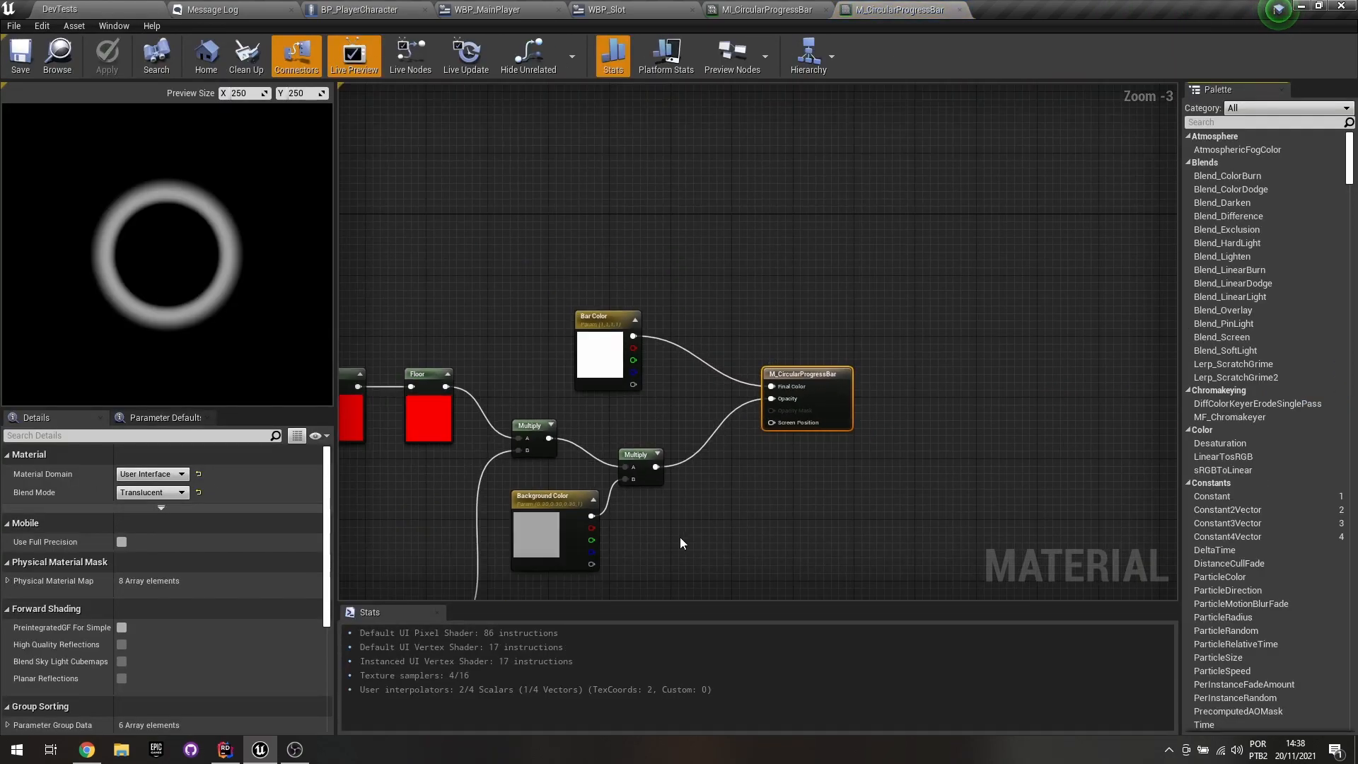
right_click_drag(677, 536, 728, 403)
left_click(606, 384)
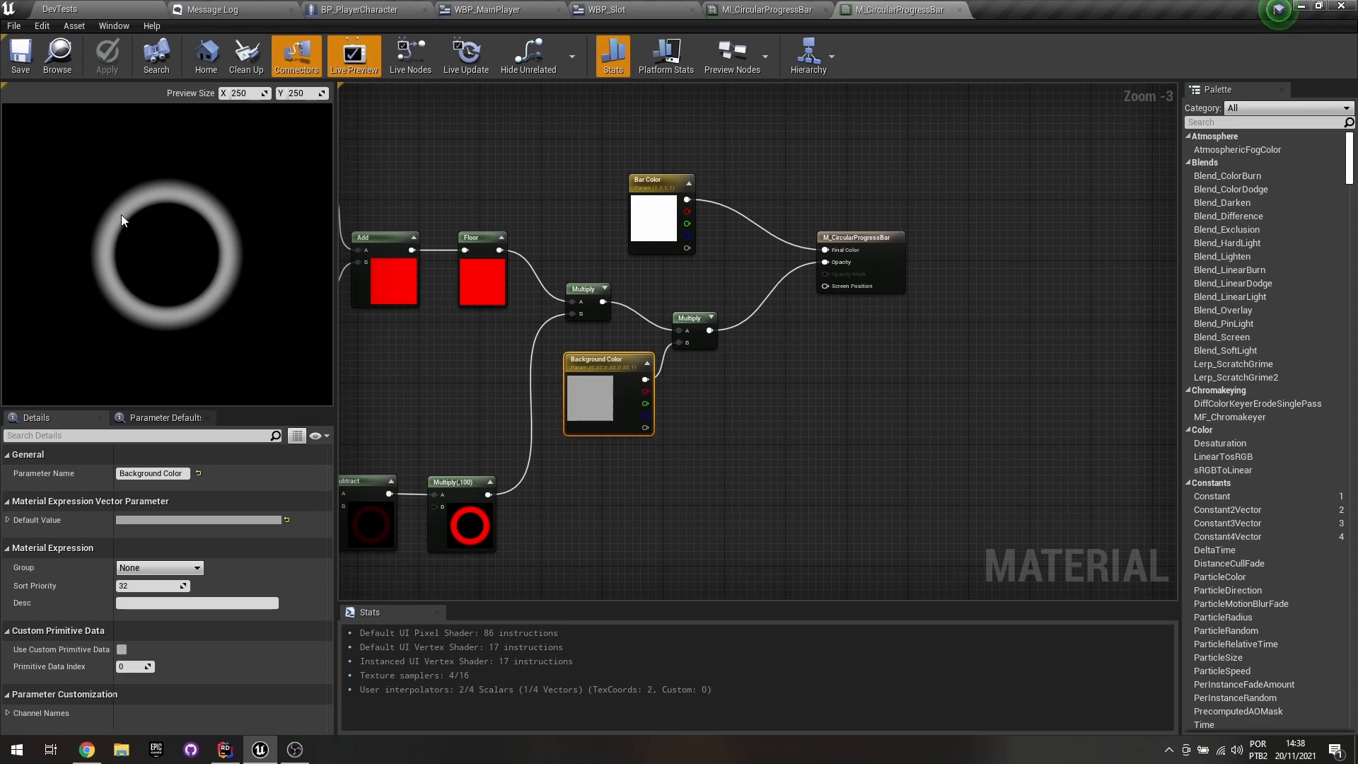
mouse_move(602, 301)
left_mouse_down()
mouse_move(808, 274)
mouse_move(578, 299)
mouse_move(613, 299)
left_mouse_up()
left_click(610, 267)
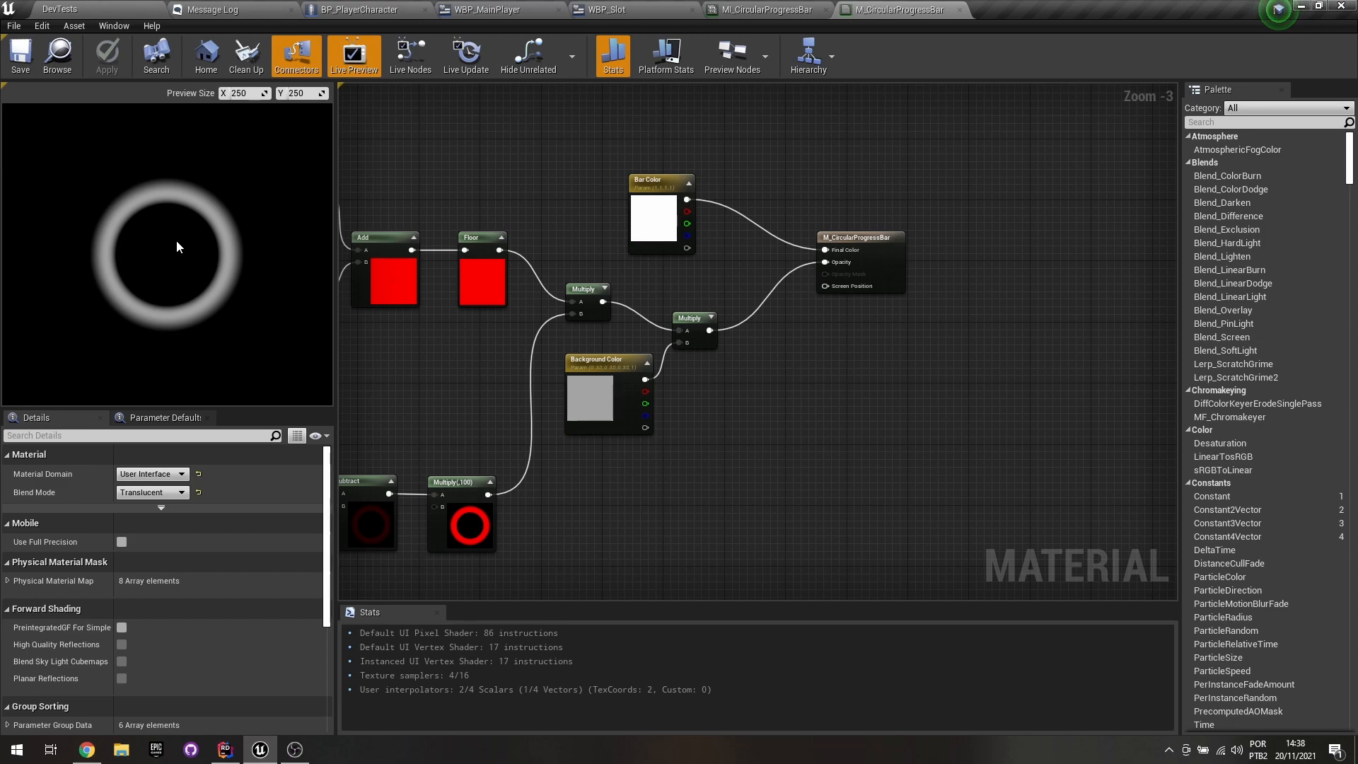
Reposition the material's result node closer to the Bar Color parameter and move the Bar Color node slightly higher in the graph.
left_click(875, 243)
left_click_drag(863, 235, 825, 197)
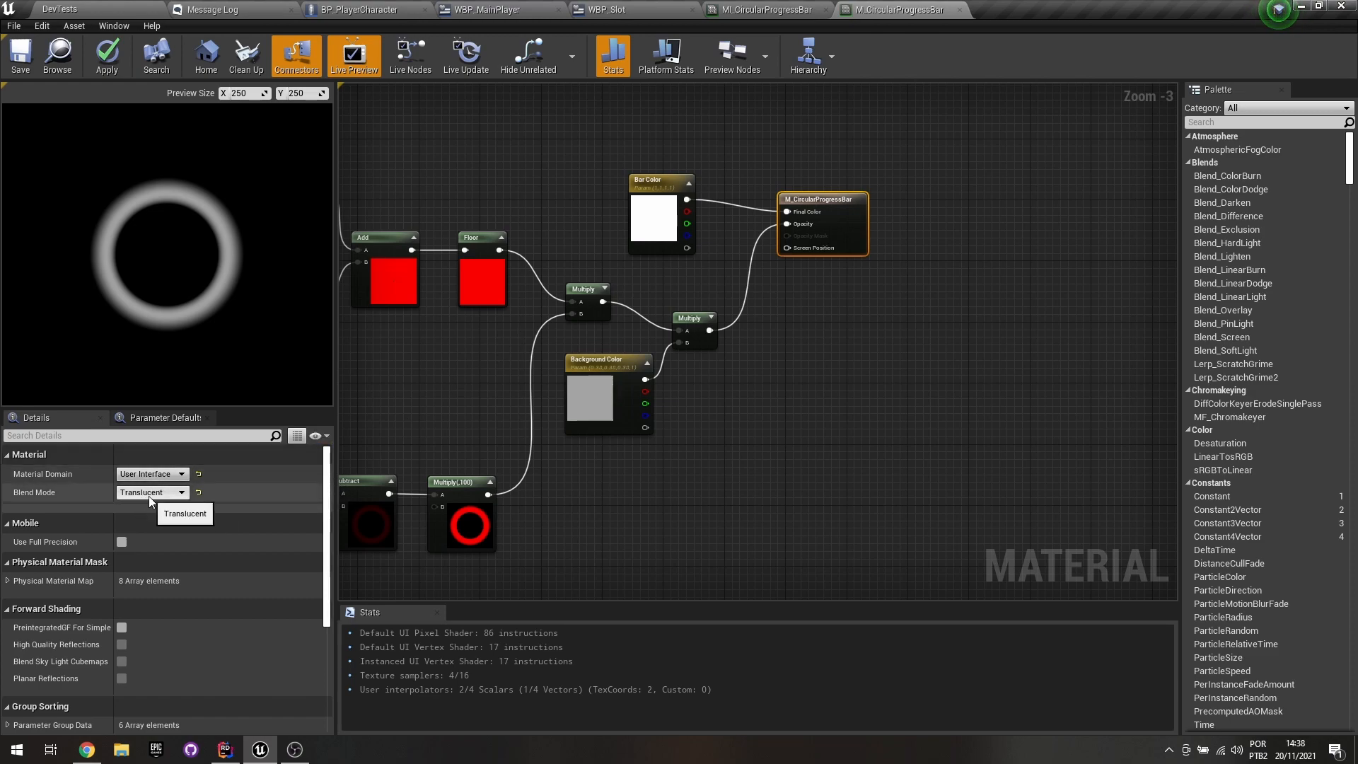
scroll(325, 562, "down", 3)
scroll(325, 563, "up", 3)
scroll(761, 219, "up", 3)
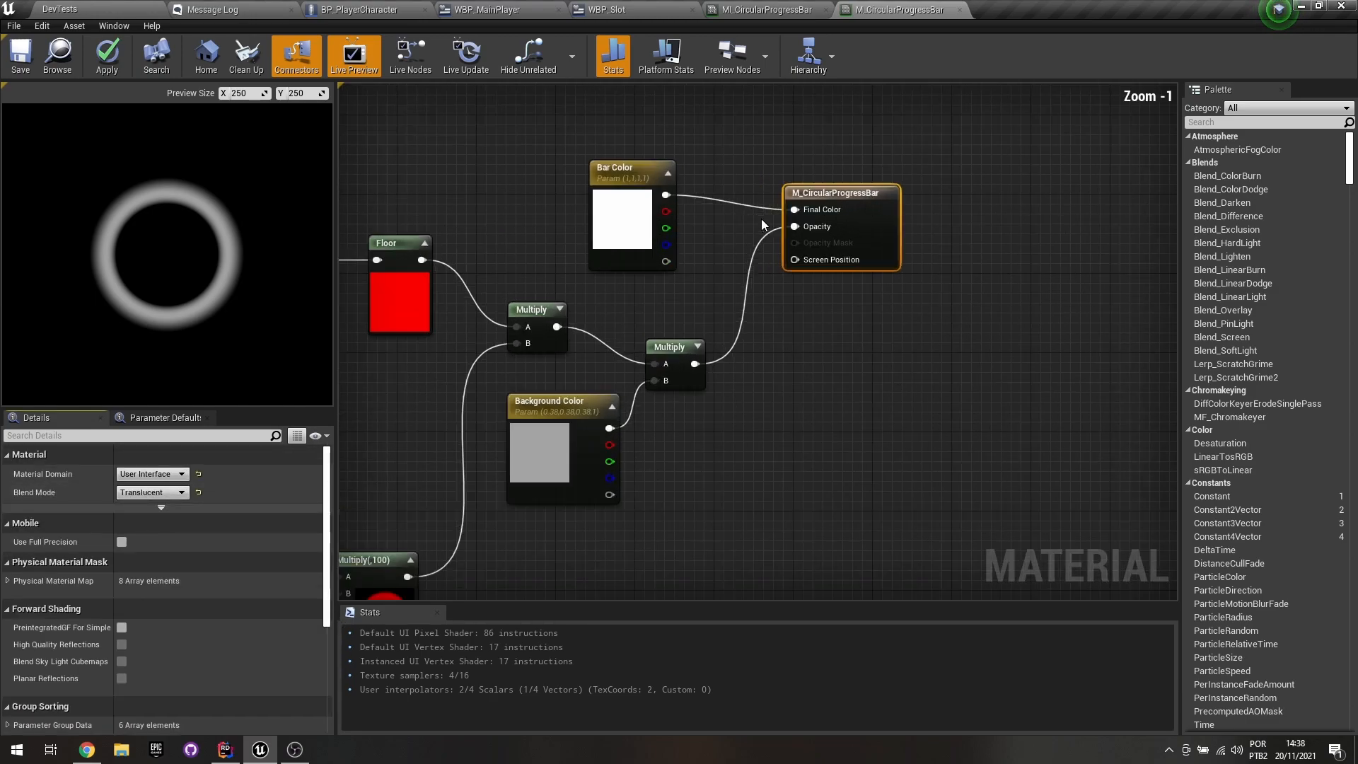
left_click_drag(836, 201, 830, 175)
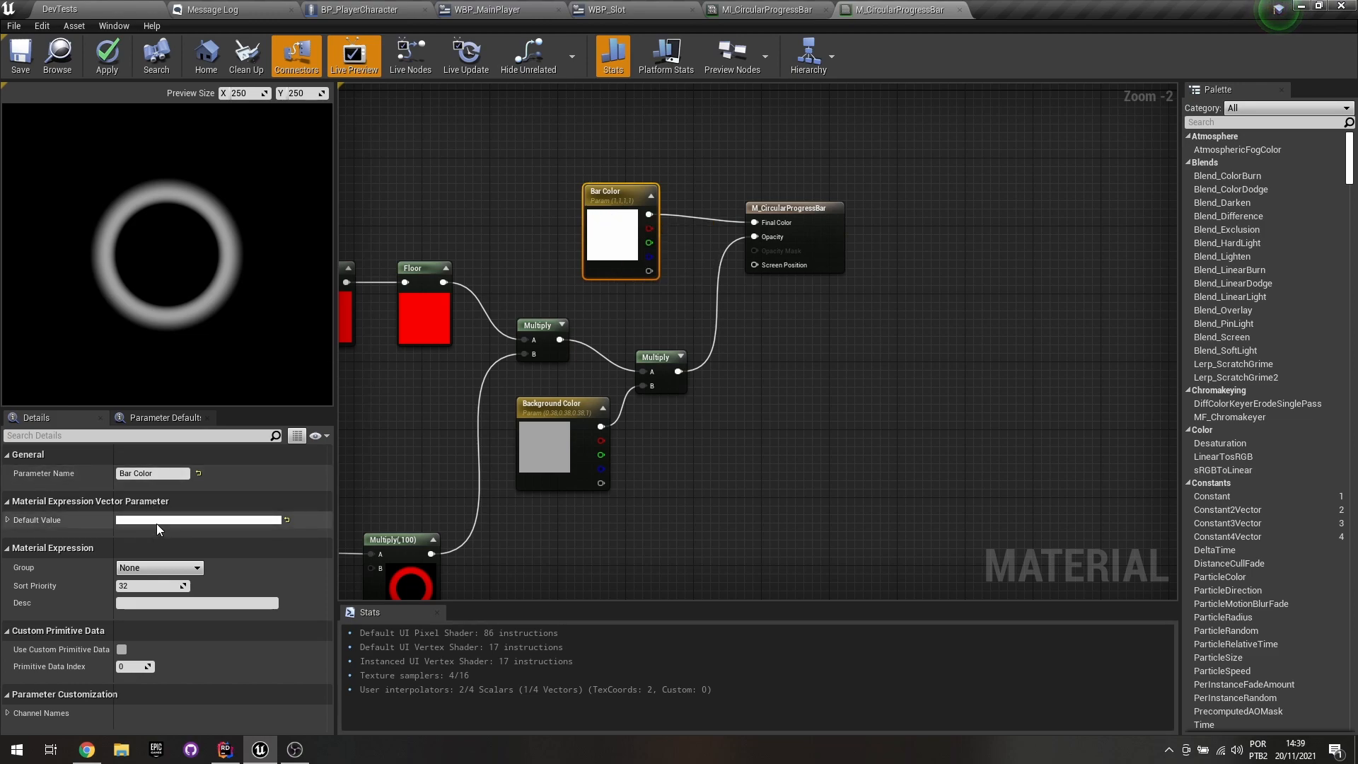
left_click_drag(615, 243, 632, 210)
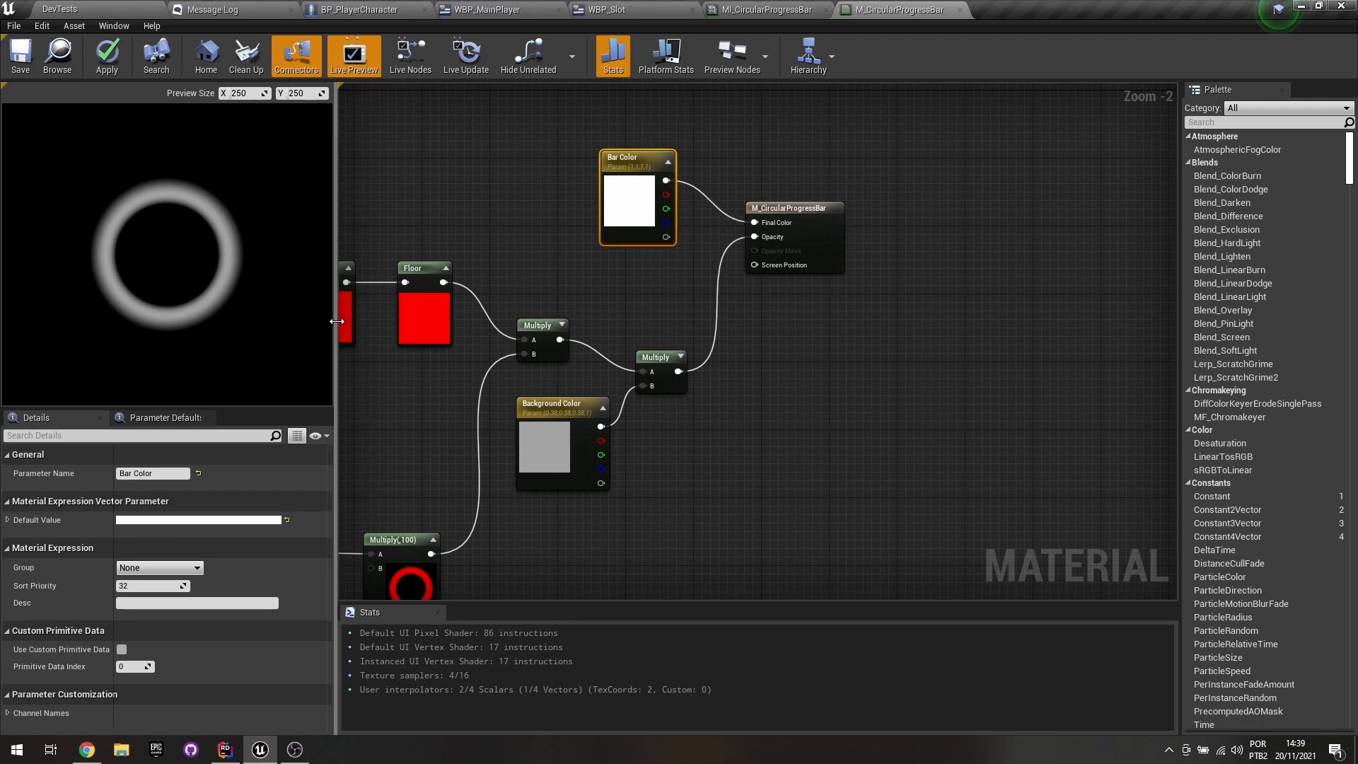
right_click(545, 218)
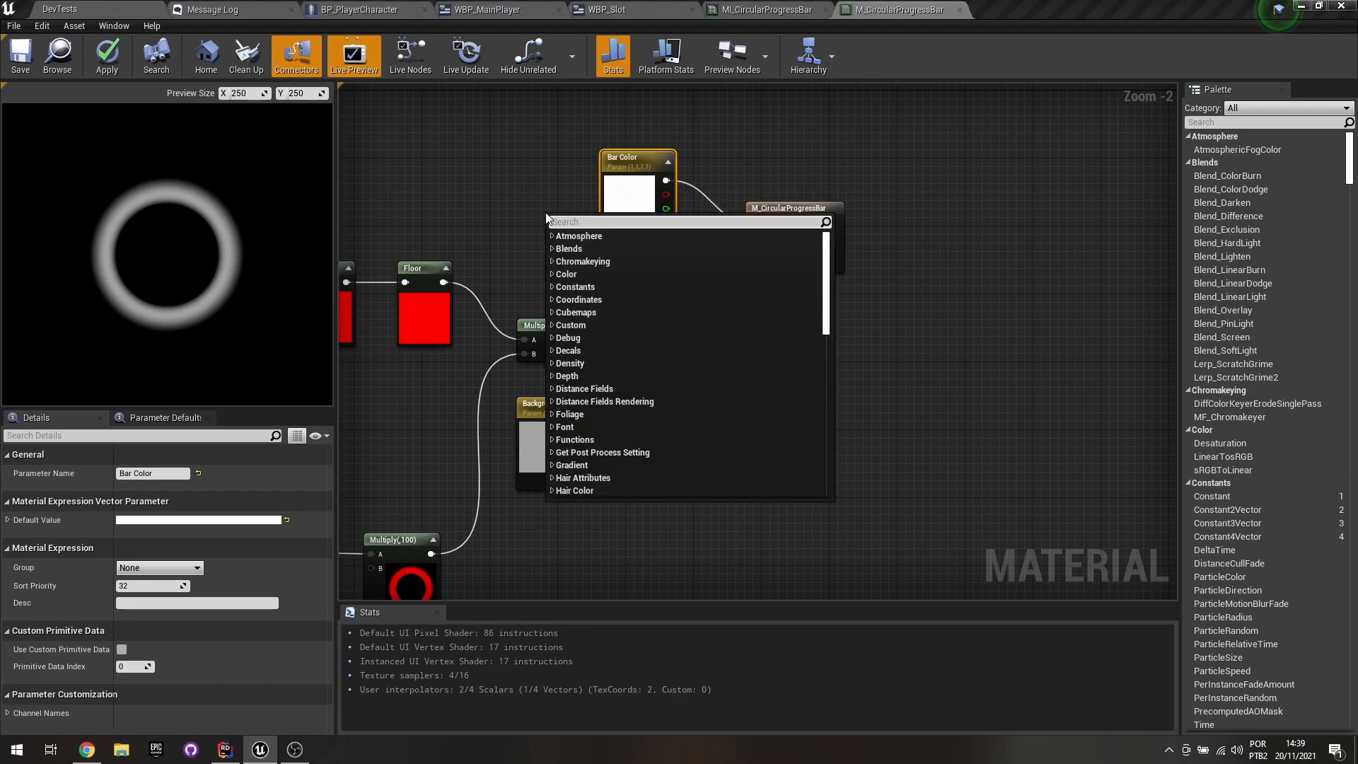
type("PARAMETER")
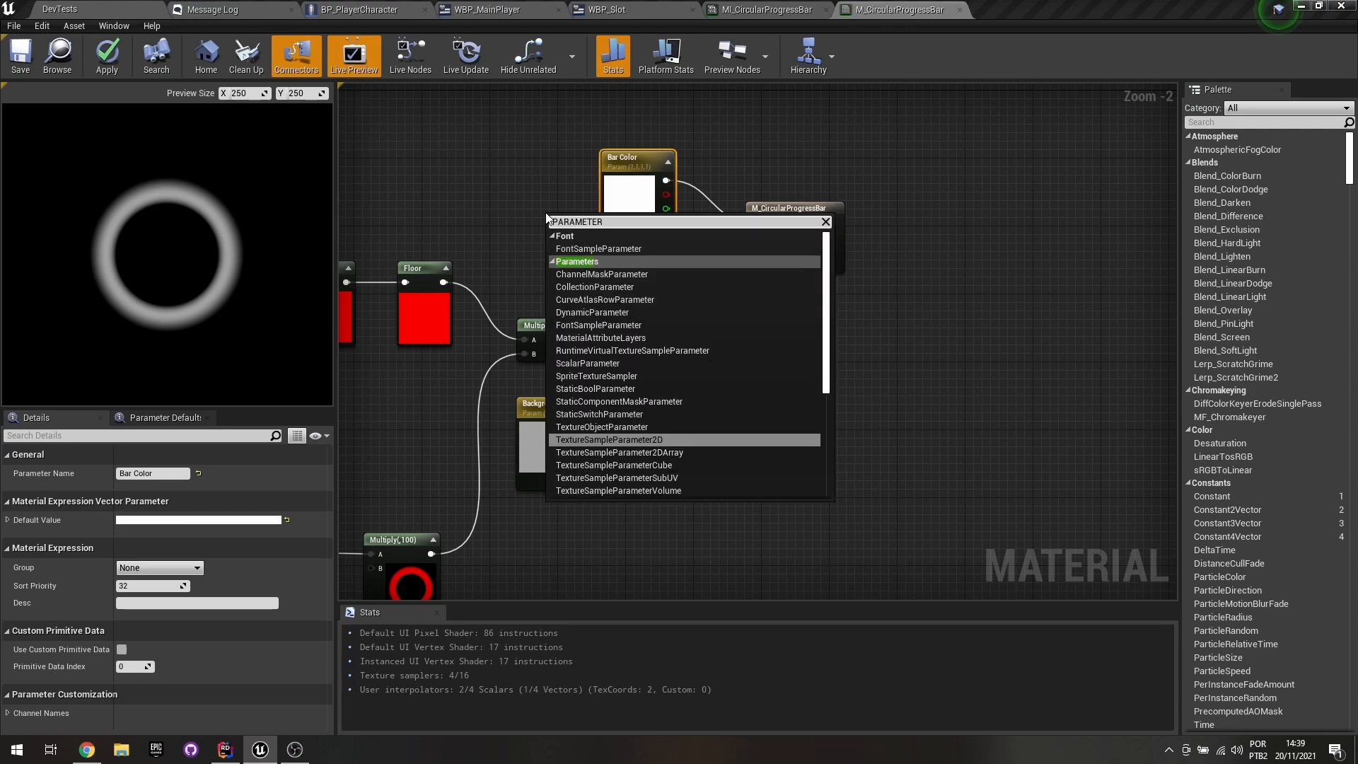
type(" COL")
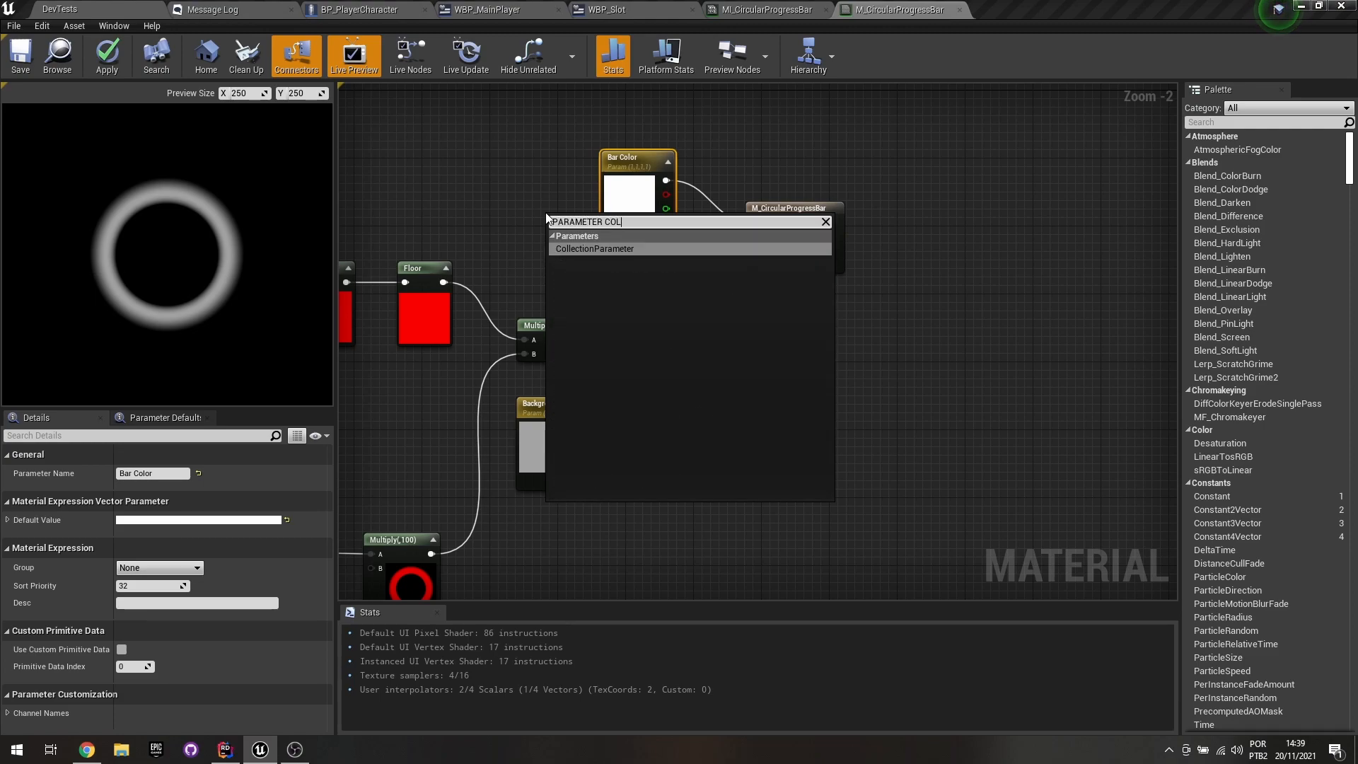
left_click(473, 177)
key("Caps_Lock")
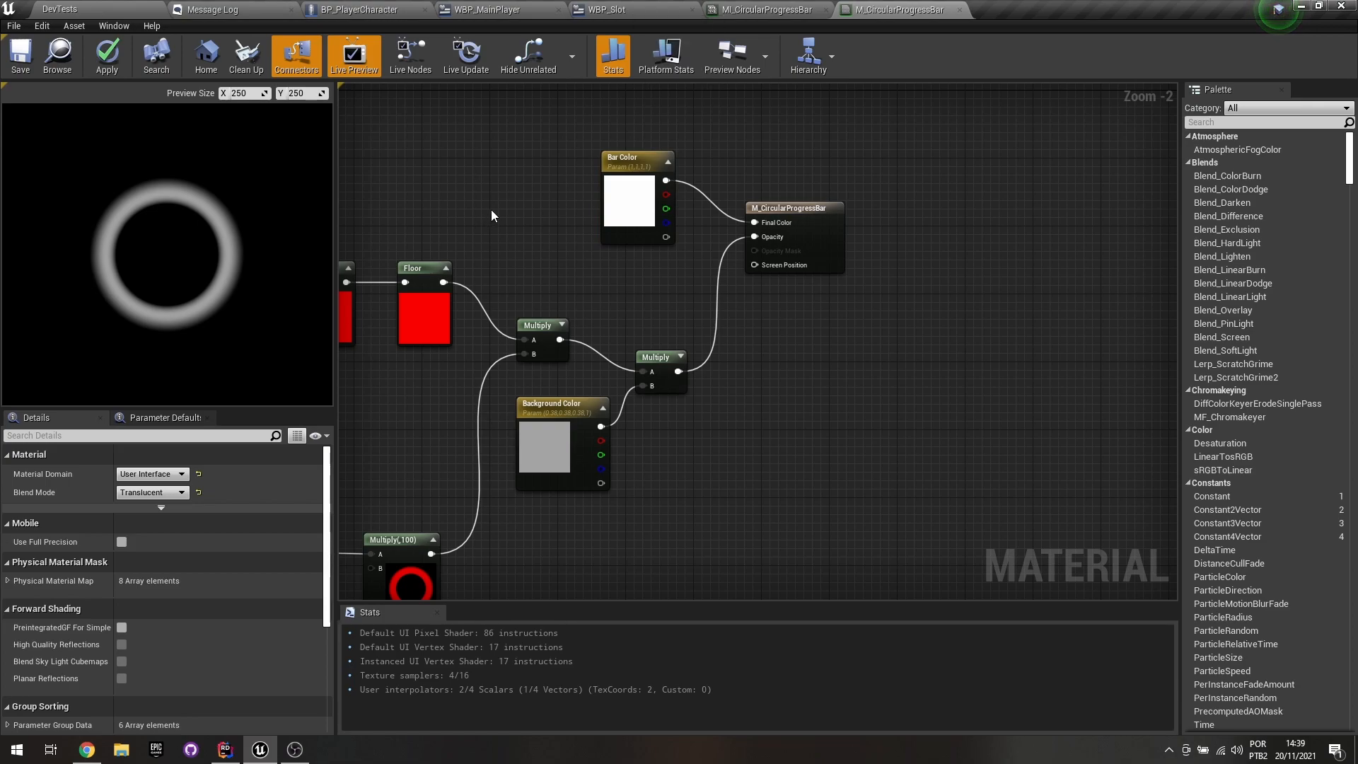
Demonstrate making a colour parameter by placing a Constant3Vector beside Bar Color and converting it to a parameter, and delete it.
left_click(485, 153)
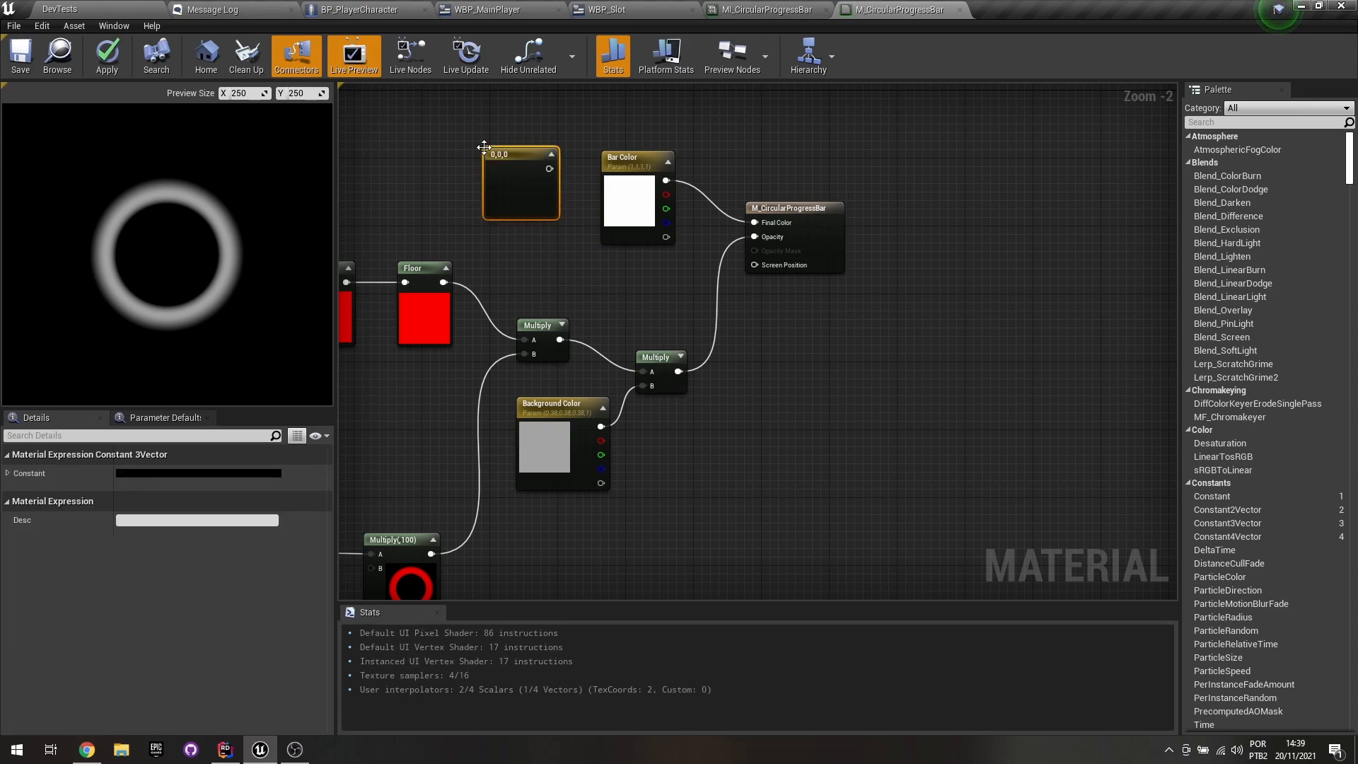
right_click(497, 161)
left_click(550, 217)
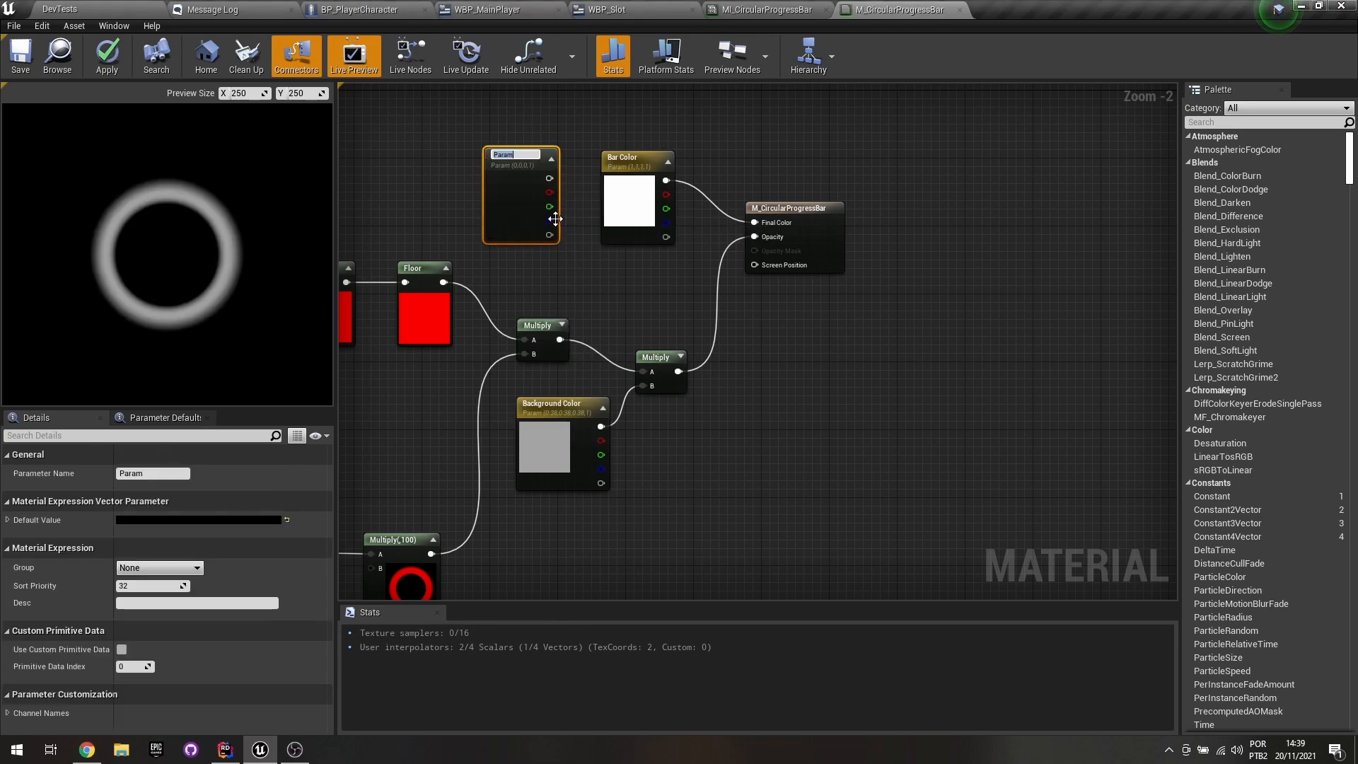
left_click(506, 174)
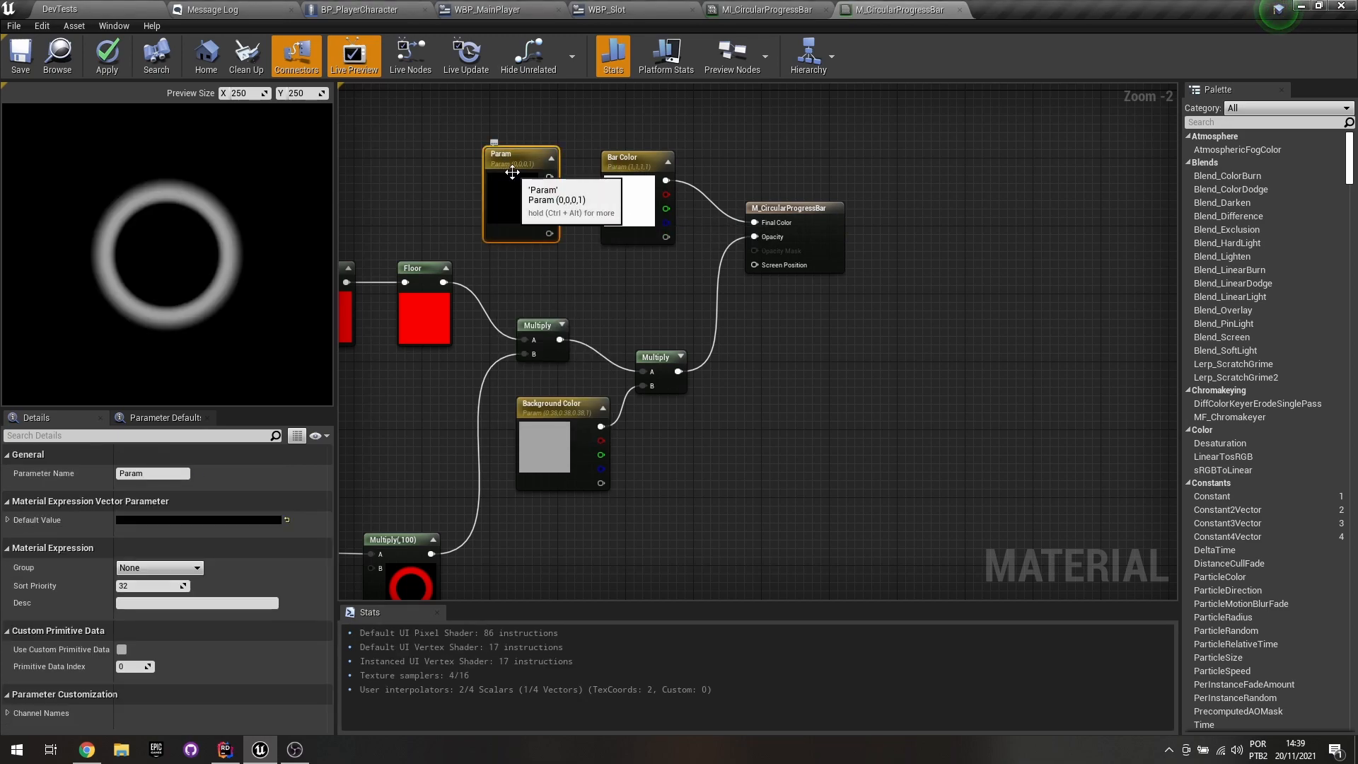
key("Delete")
Apply the material changes and select the TexCoord node at the start of the graph for inspection.
left_click(107, 58)
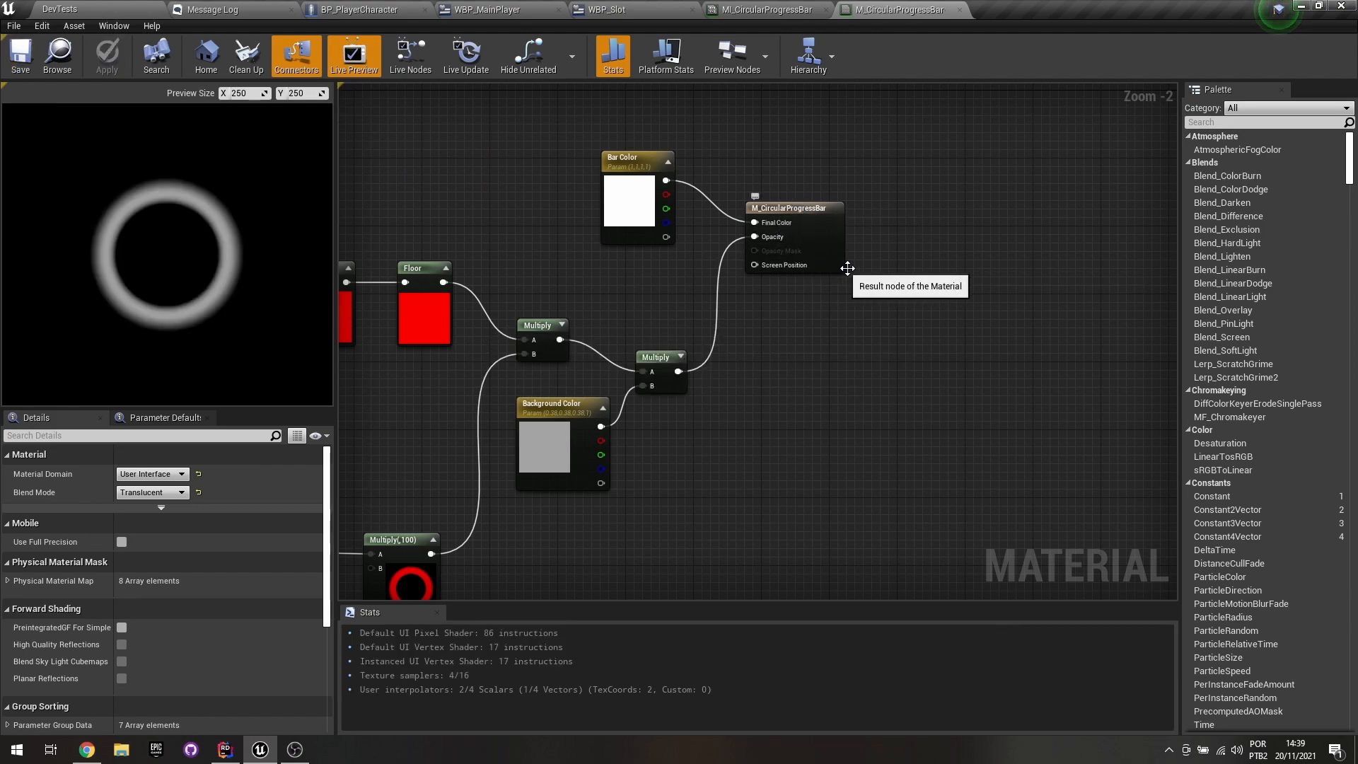
right_click_drag(641, 261, 726, 289)
scroll(972, 259, "down", 1)
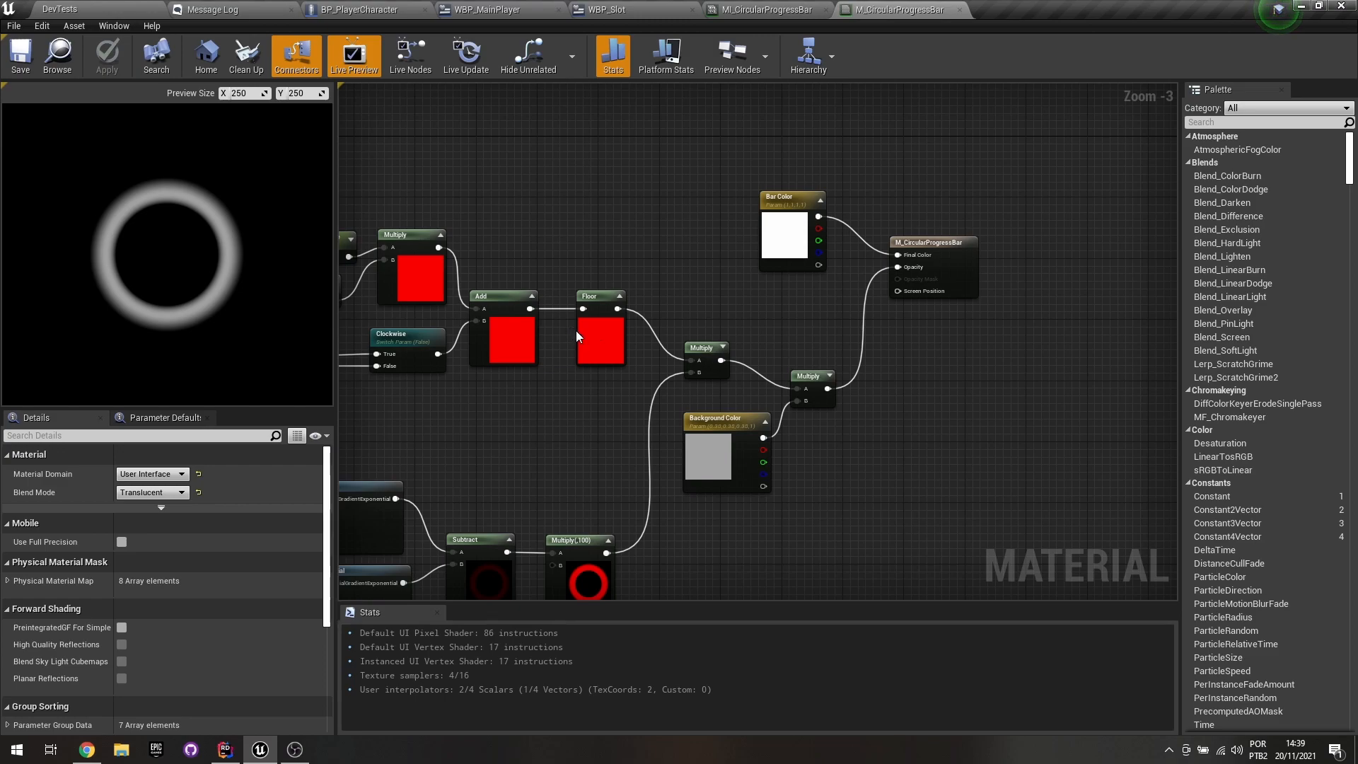
right_click_drag(524, 424, 1330, 374)
left_click(463, 273)
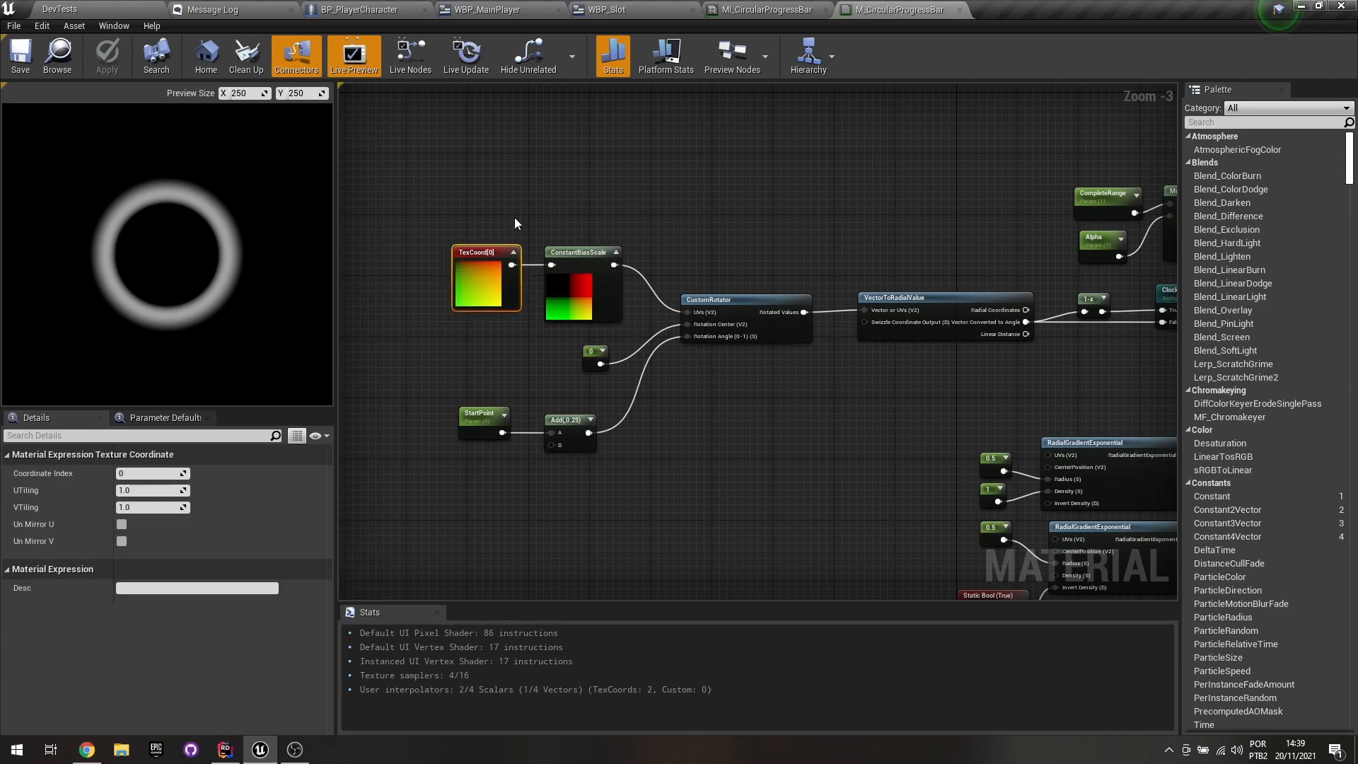
Demonstrate adding a TextureCoordinate node above the existing TexCoord node, expand its preview, and delete it.
right_click(463, 203)
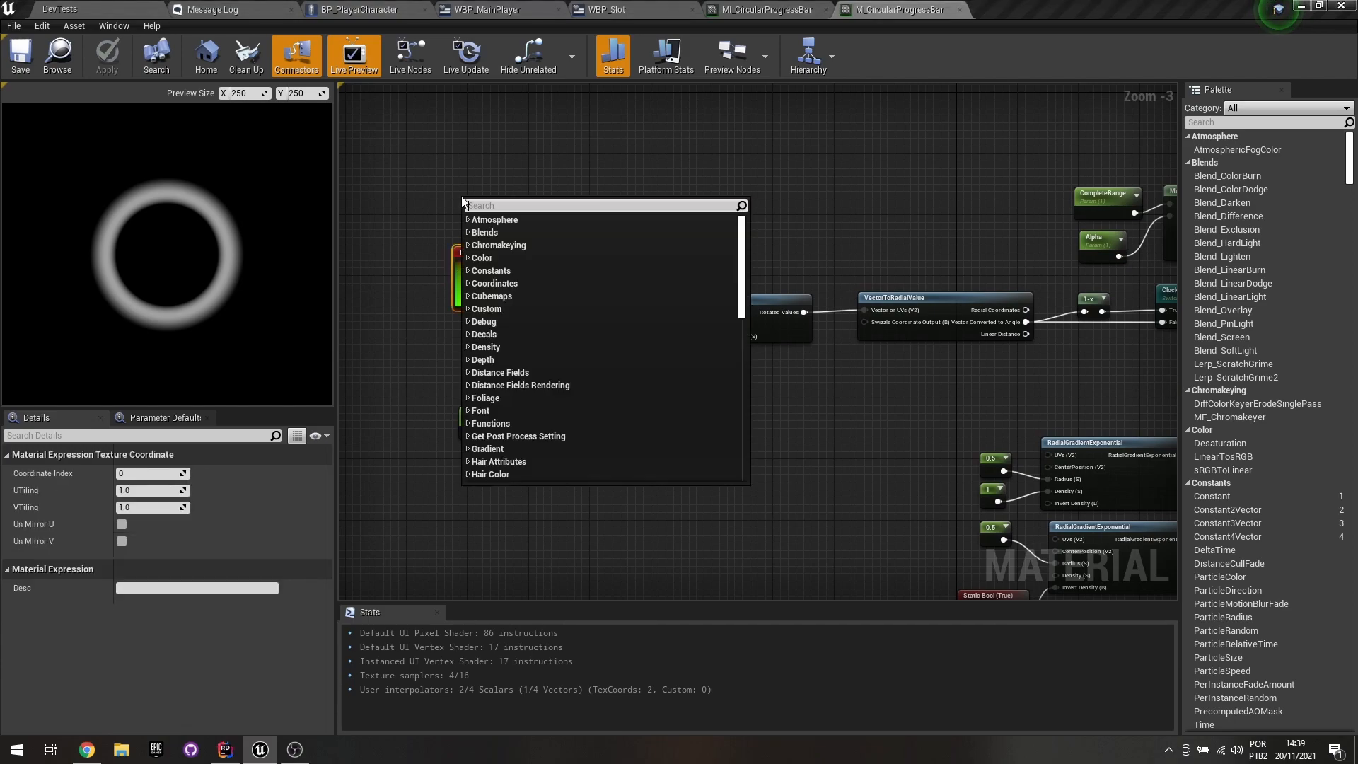
type("text")
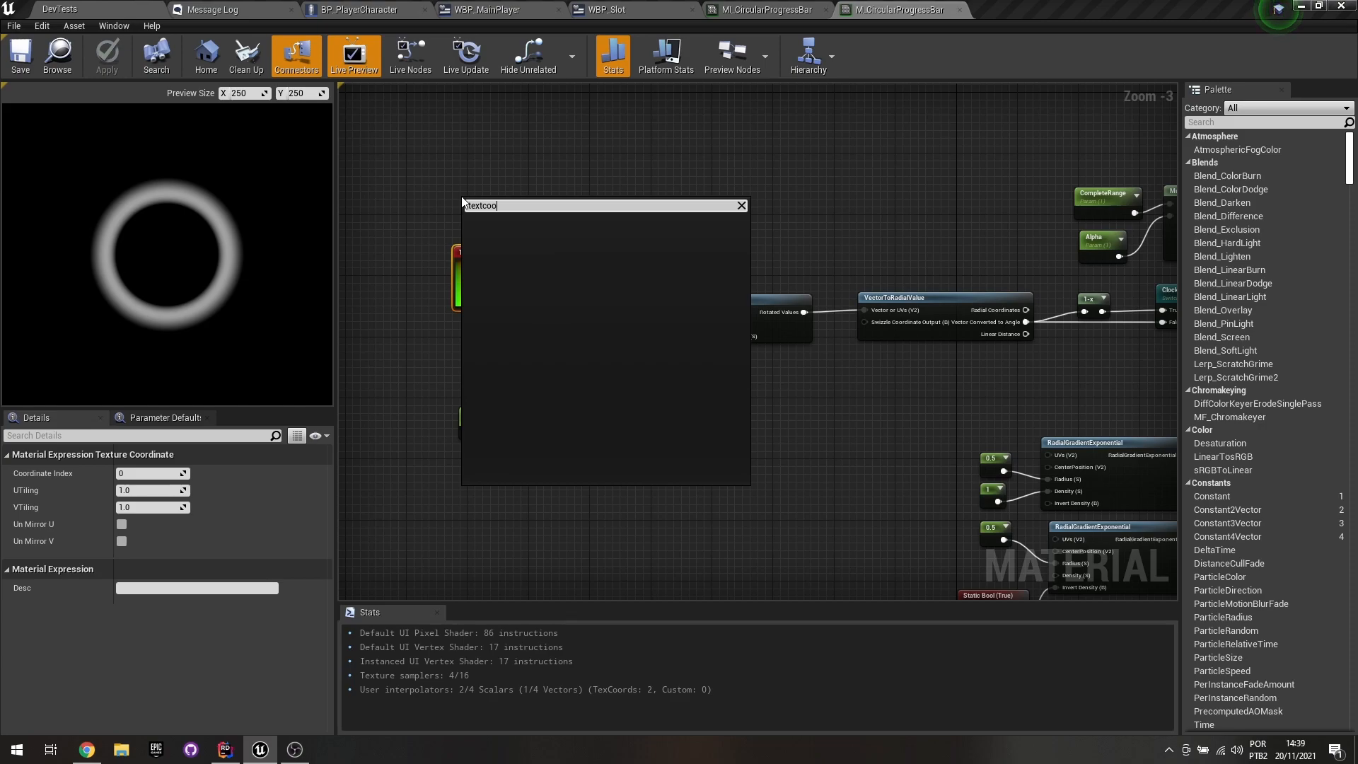
type("ure coord")
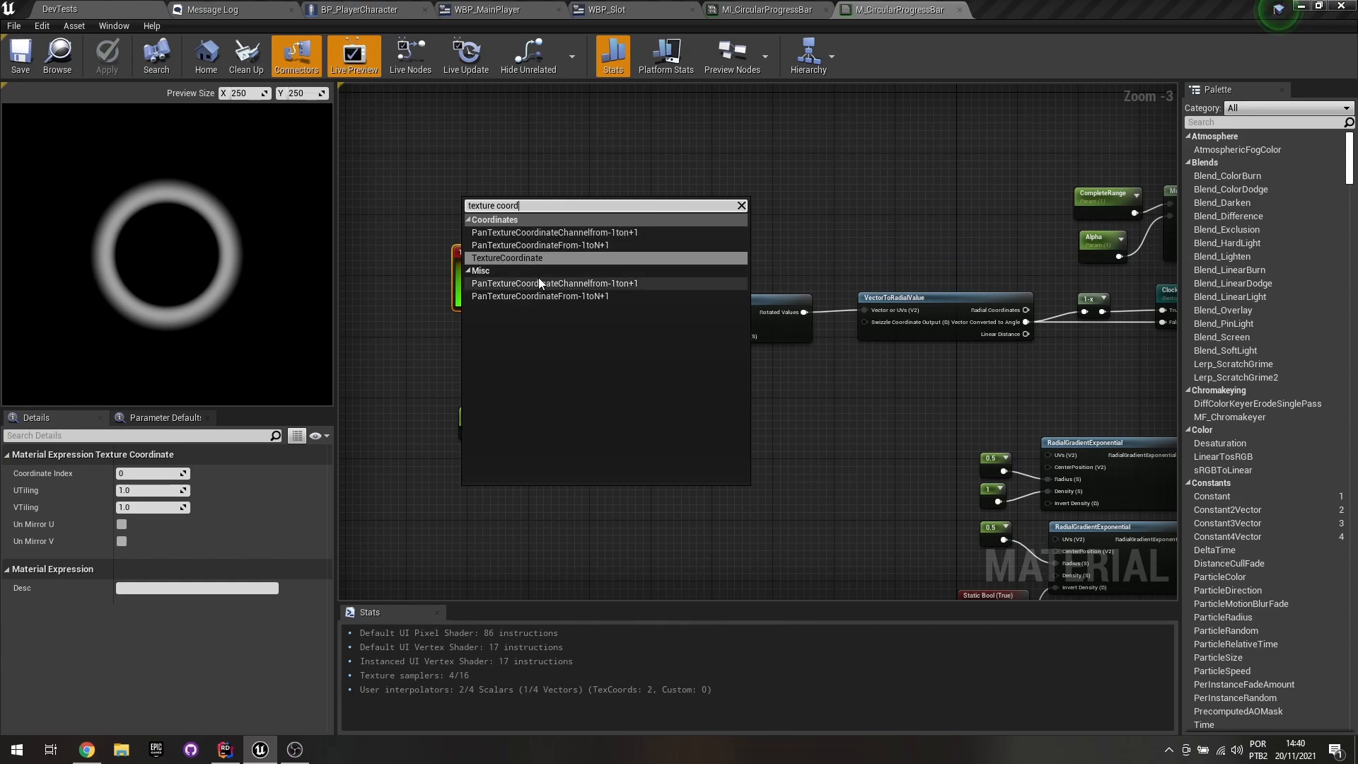
left_click(544, 258)
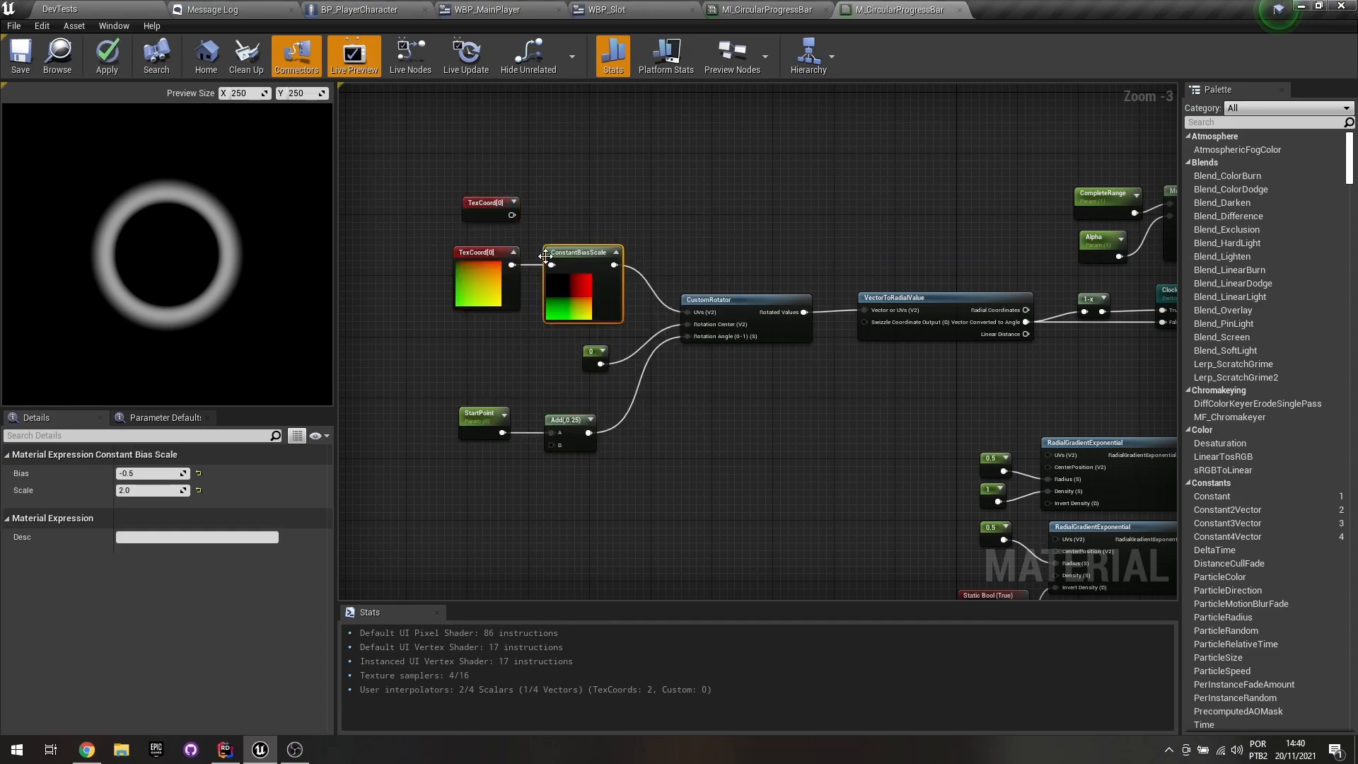
left_click(514, 202)
left_click_drag(487, 222, 471, 157)
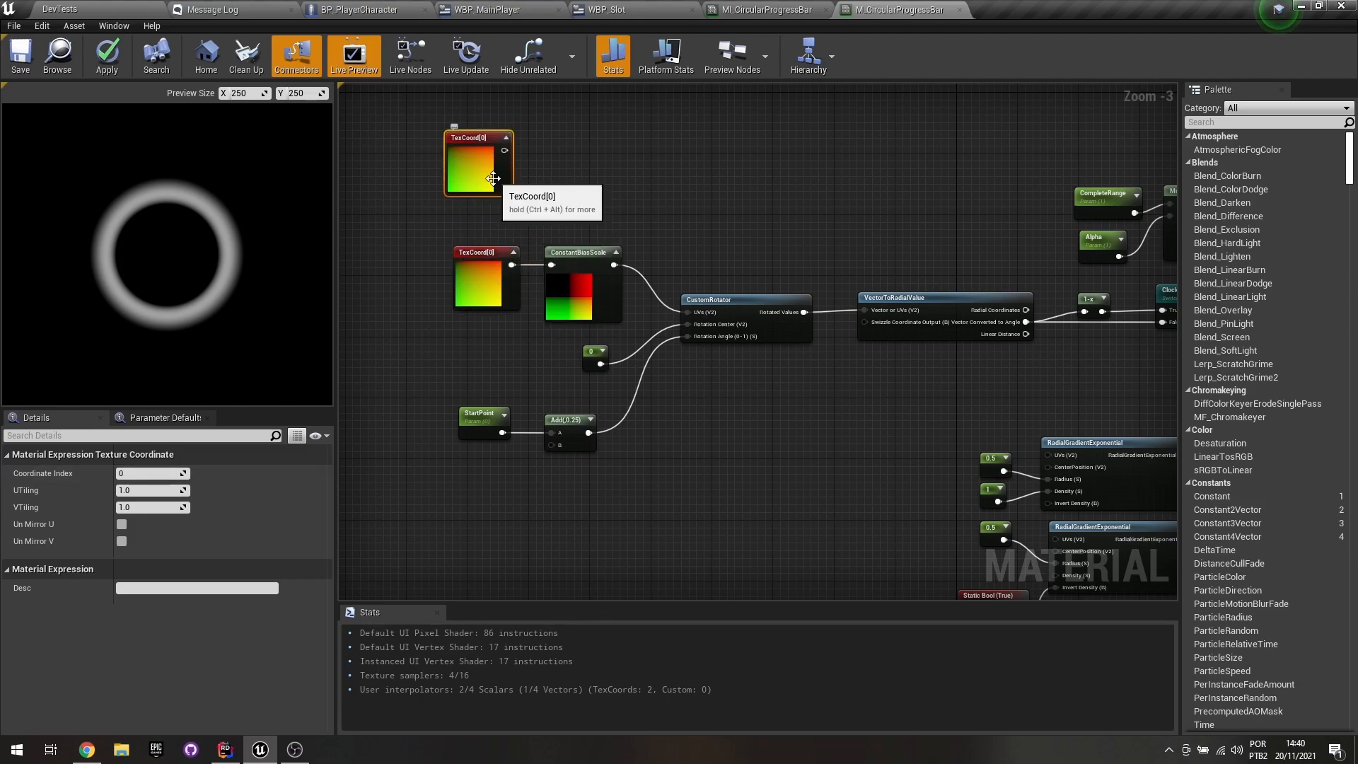
key("Delete")
Examine the ConstantBiasScale node, the CustomRotator node and the constant that feeds its Rotation Center.
left_click(555, 246)
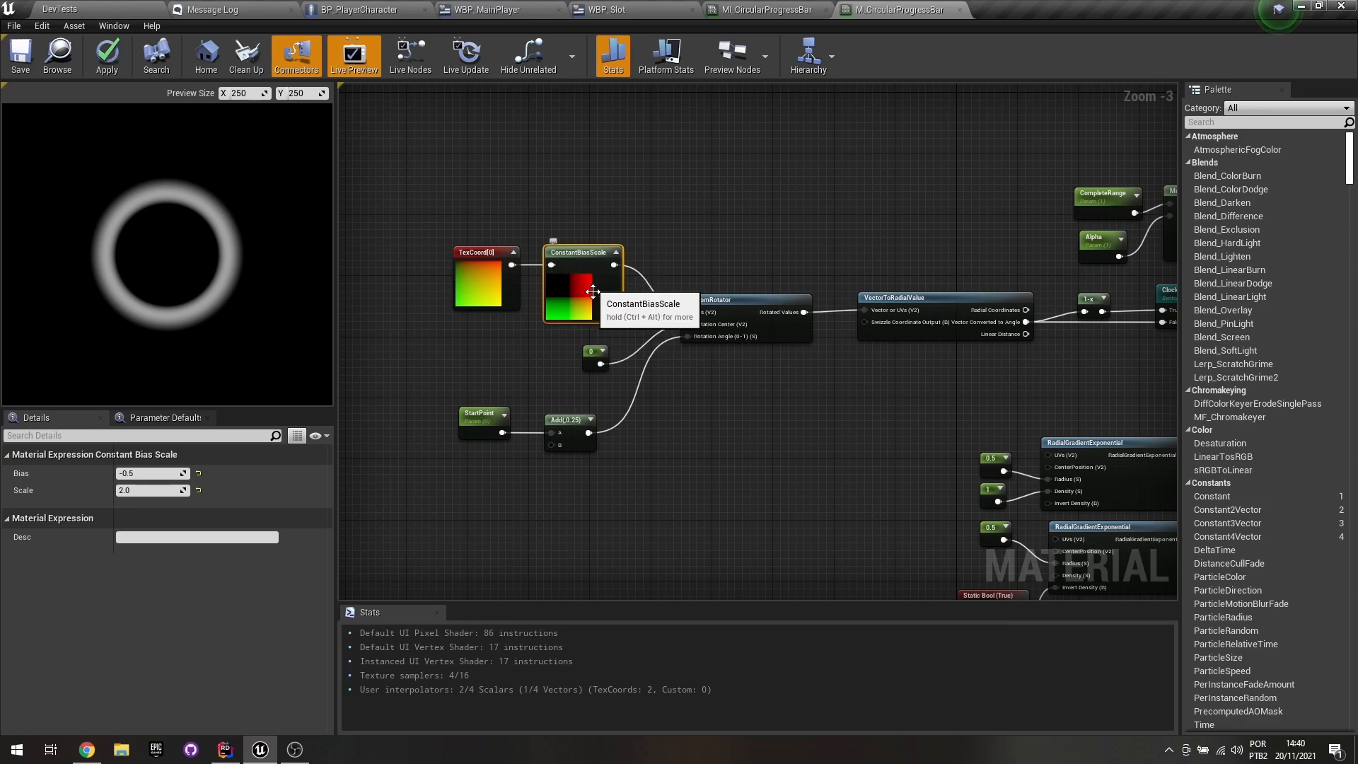
left_click(880, 439)
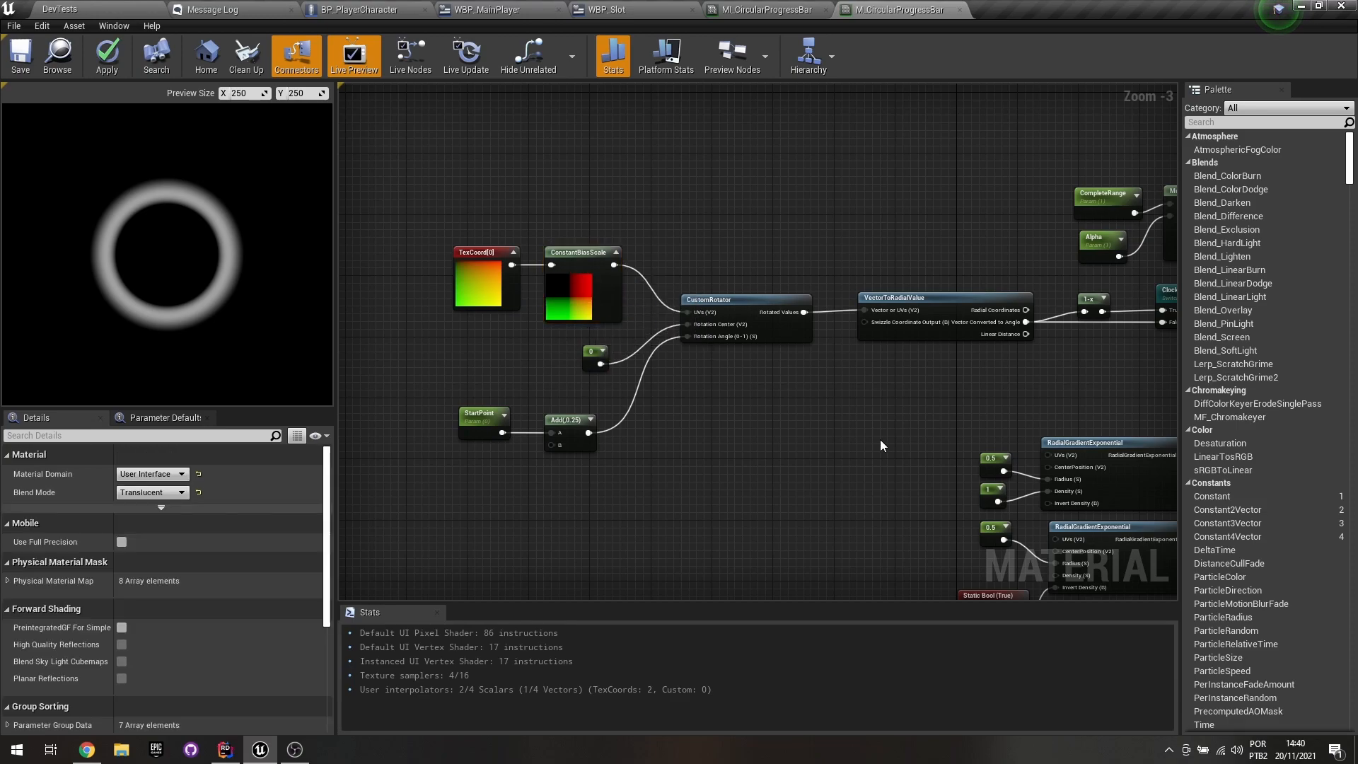
scroll(778, 371, "up", 3)
left_click(728, 268)
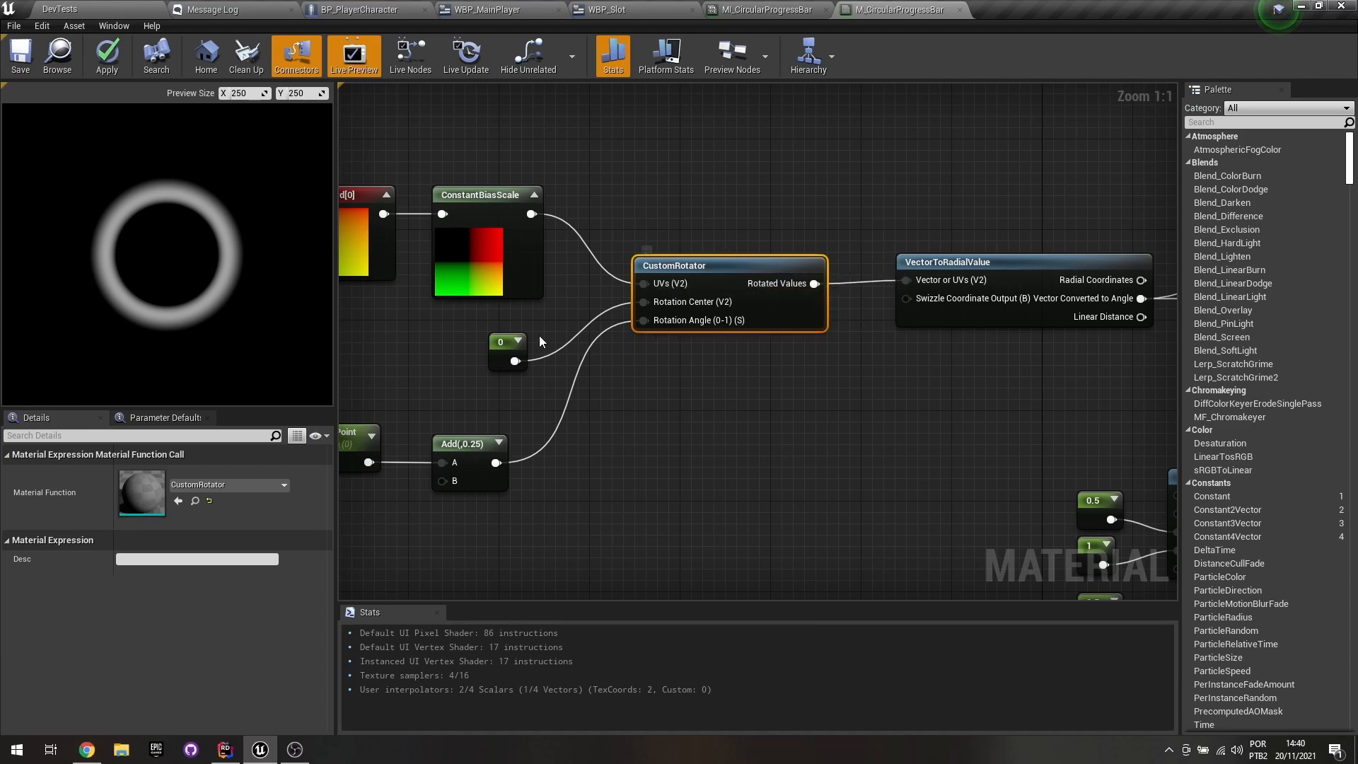
left_click(495, 345)
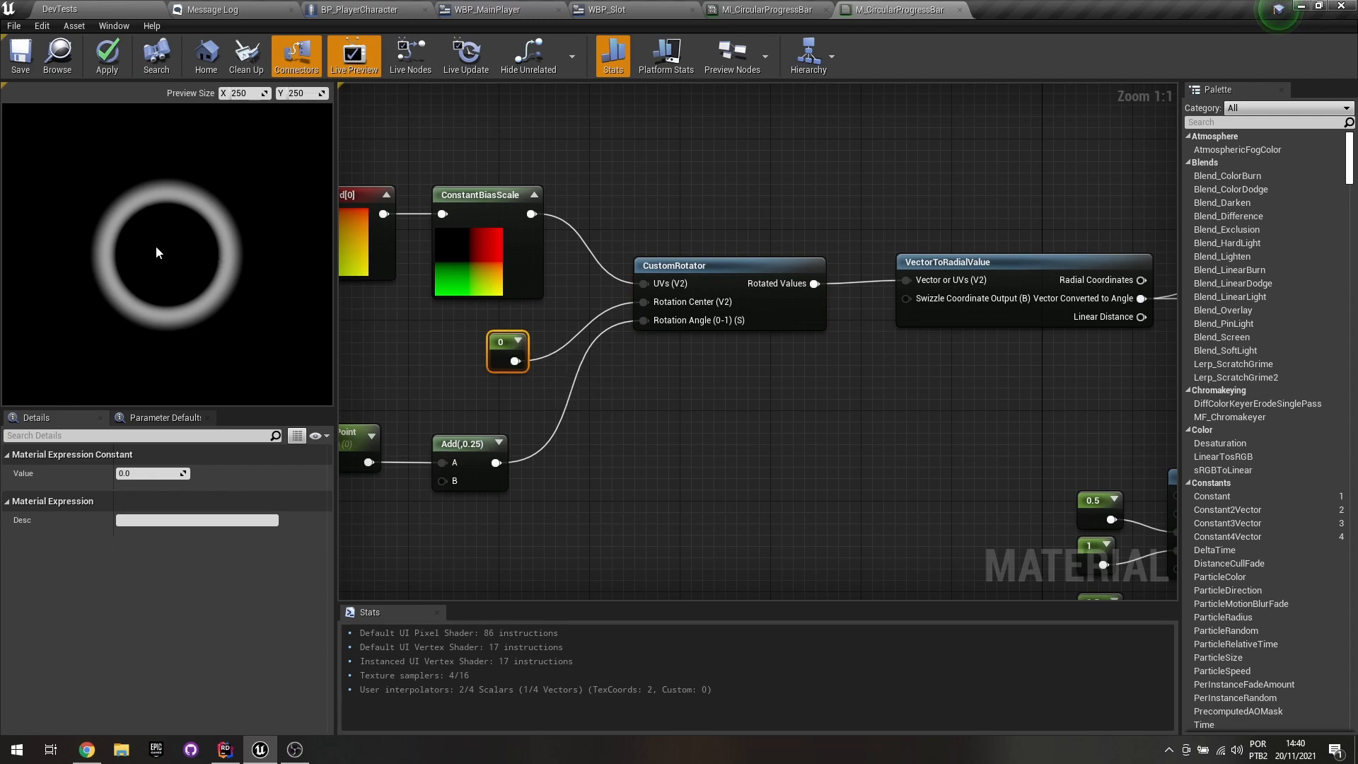
right_click(498, 346)
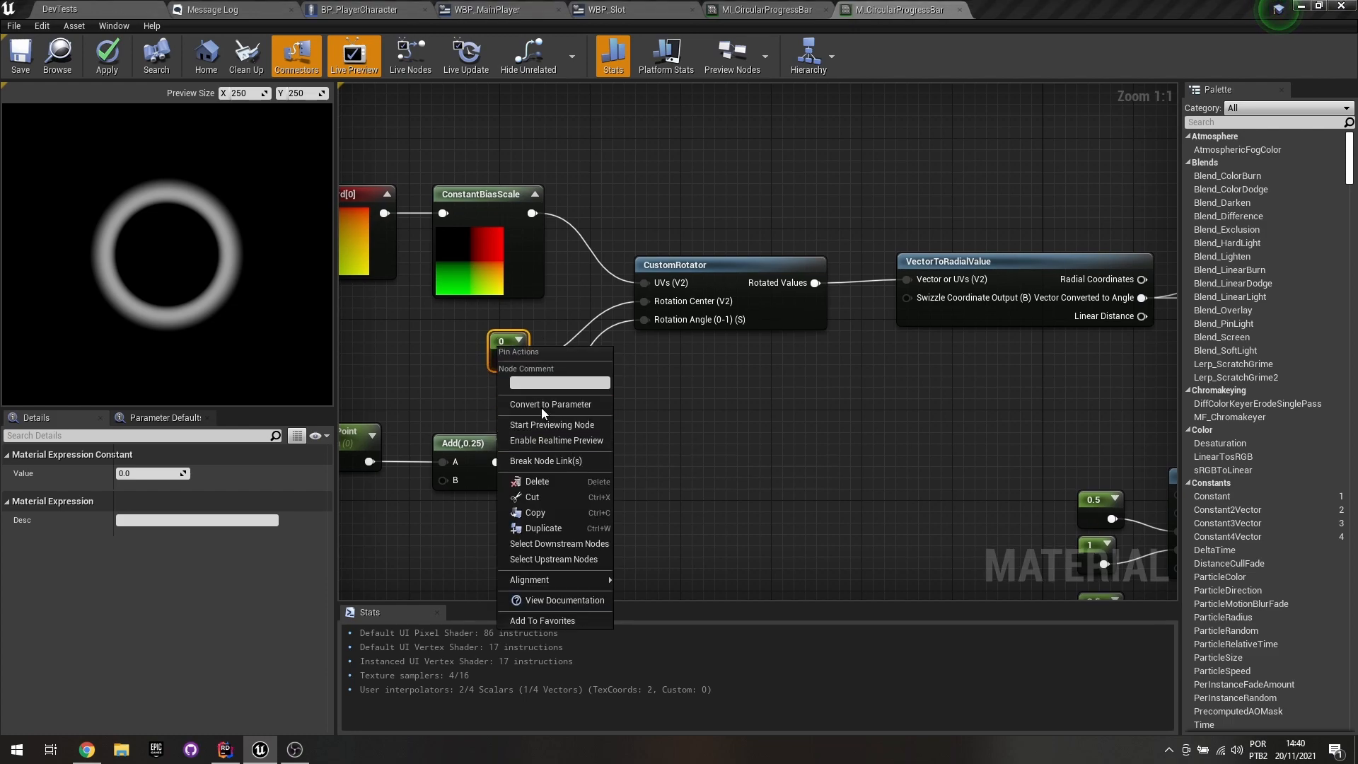
left_click(433, 351)
Inspect the StartPoint parameter that feeds the Add node ahead of the CustomRotator.
right_click_drag(447, 347, 505, 350)
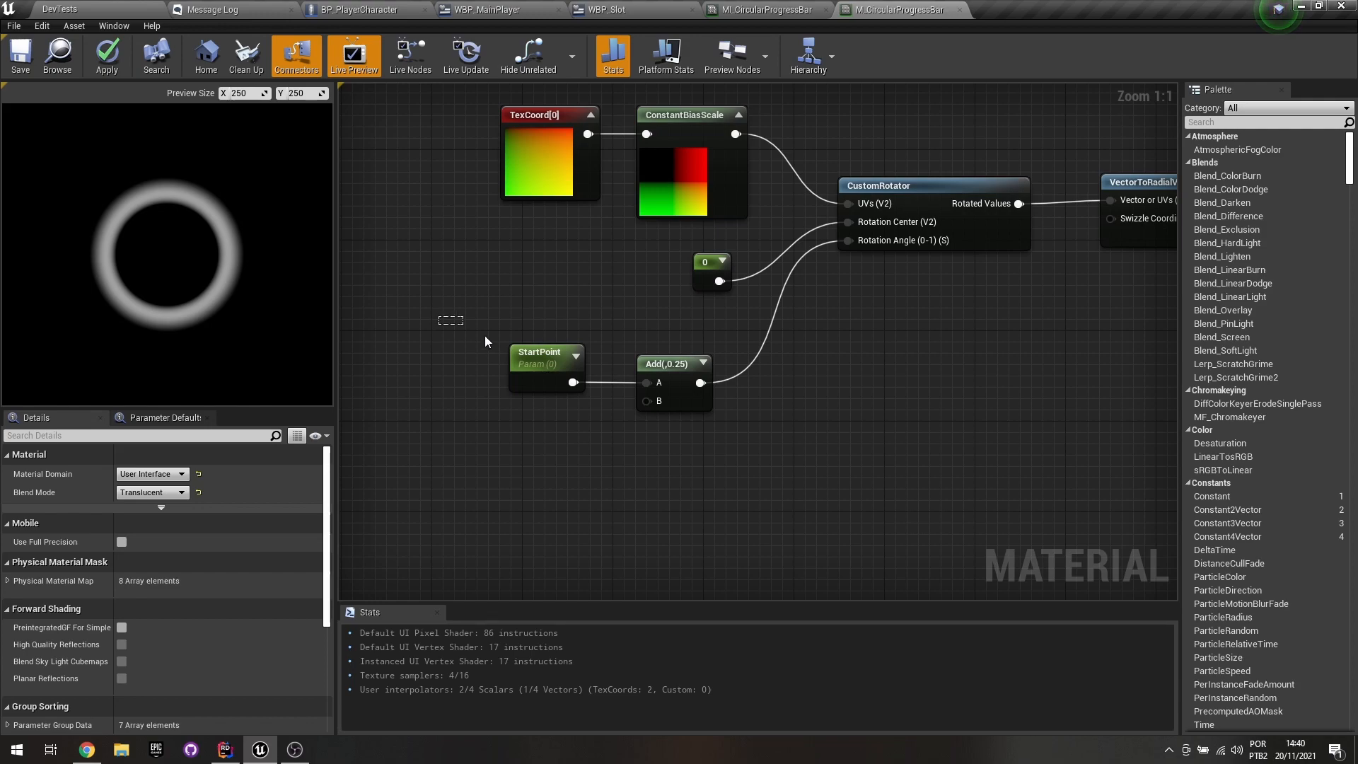
left_click_drag(471, 334, 581, 412)
left_click(598, 440)
left_click(544, 365)
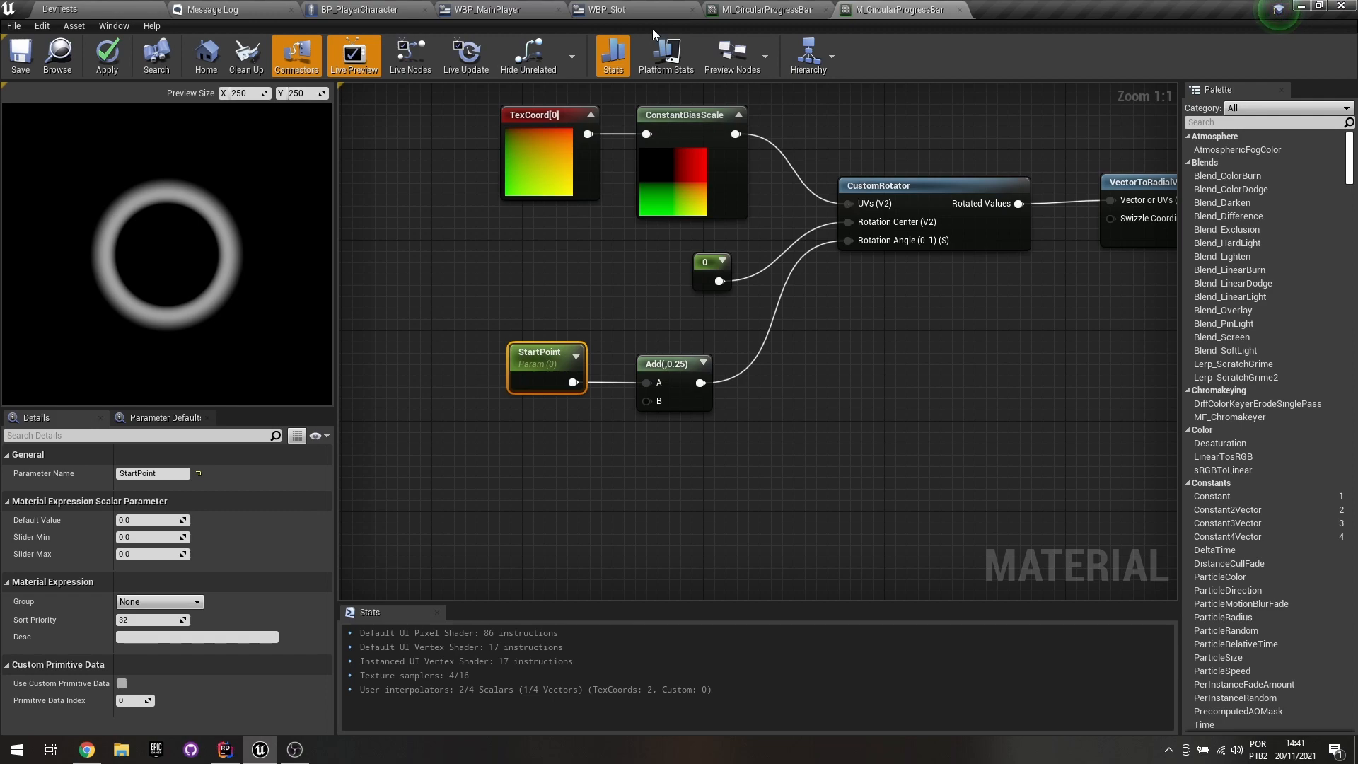
Set StartPoint to 0.0 in the MI_CircularProgressBar instance and save it.
left_click(760, 10)
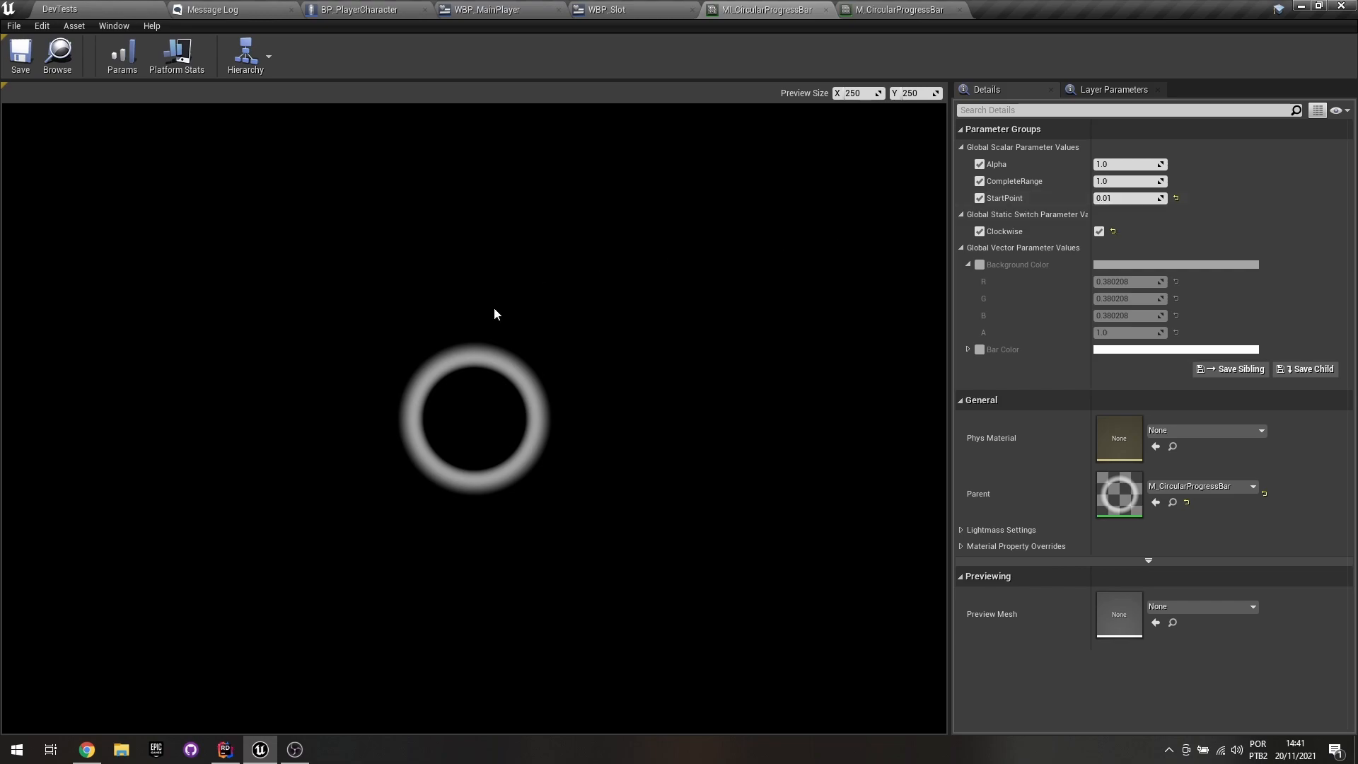
left_click(1124, 199)
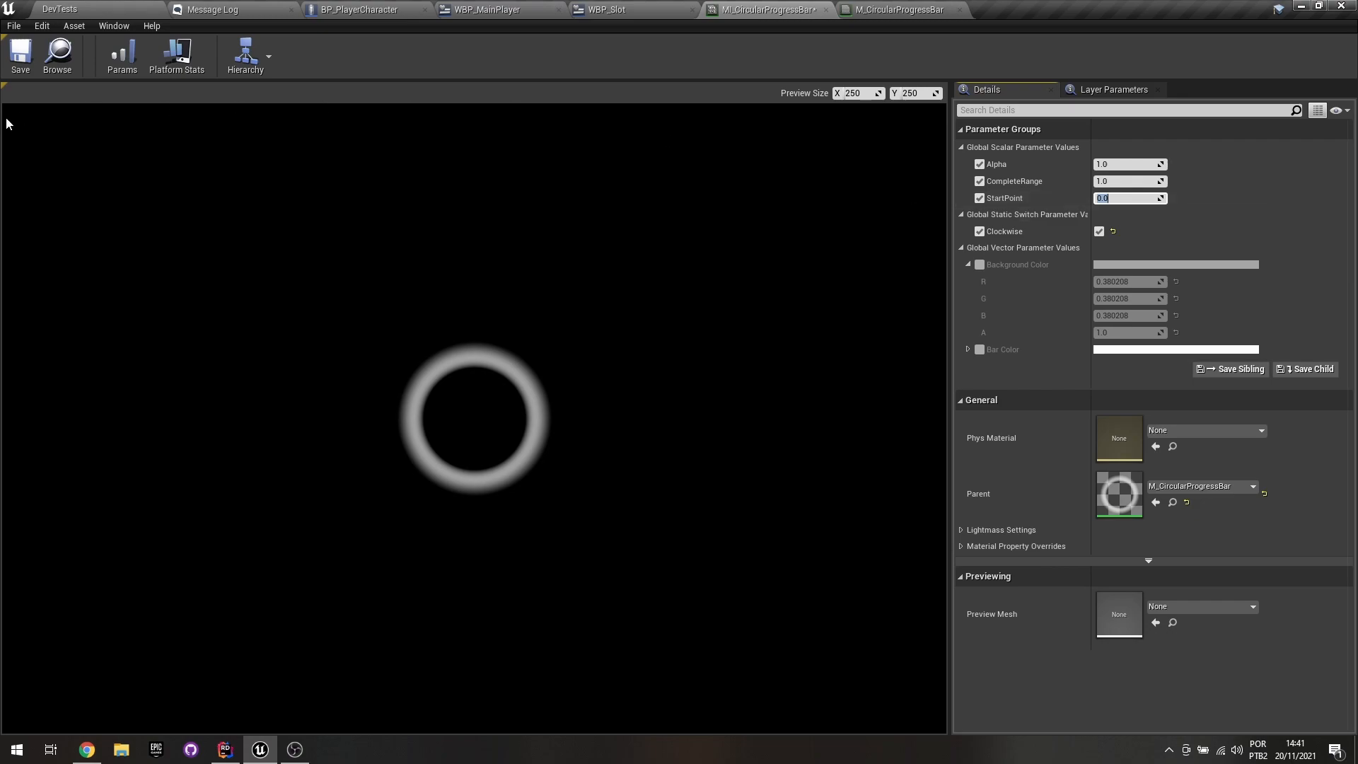
left_click(21, 57)
Play the DevTests level to check the circular bar in the player HUD, and stop the preview.
left_click(130, 8)
left_click(880, 55)
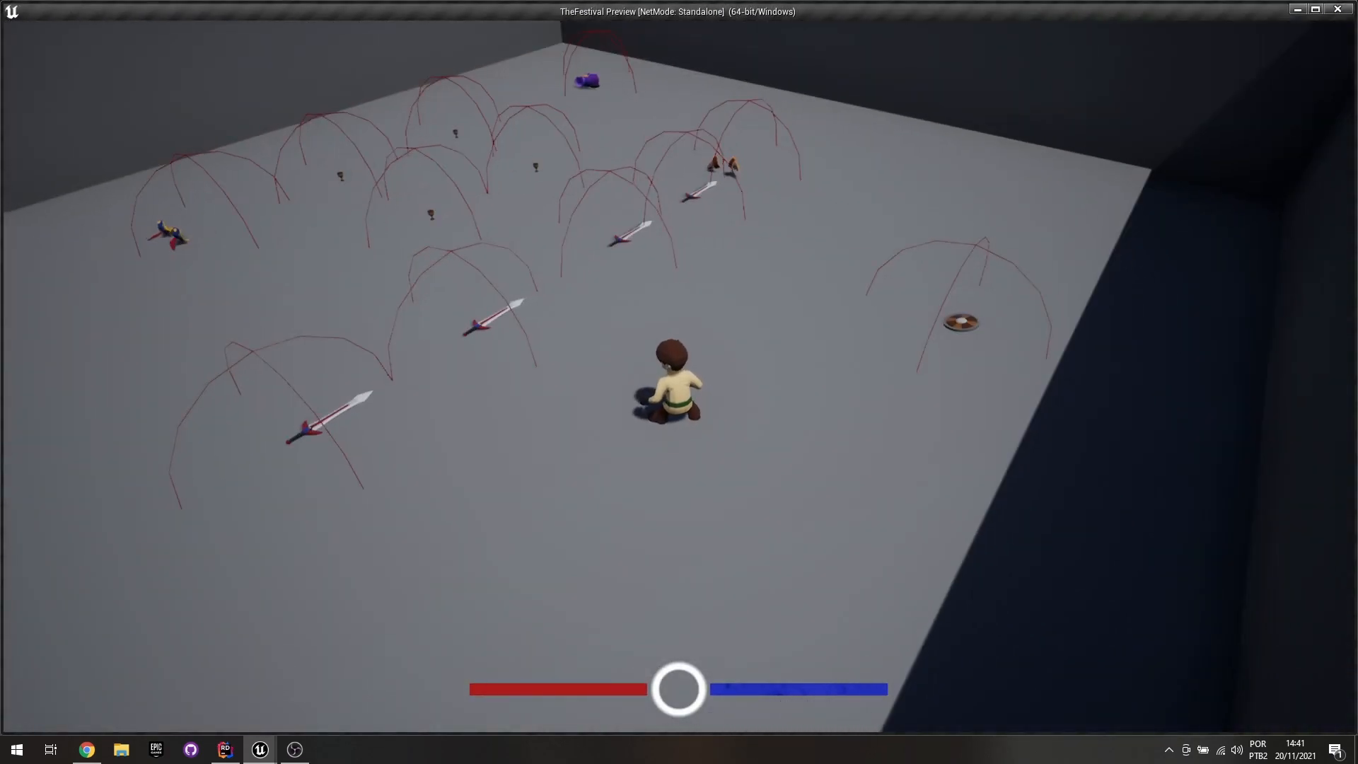
key("Escape")
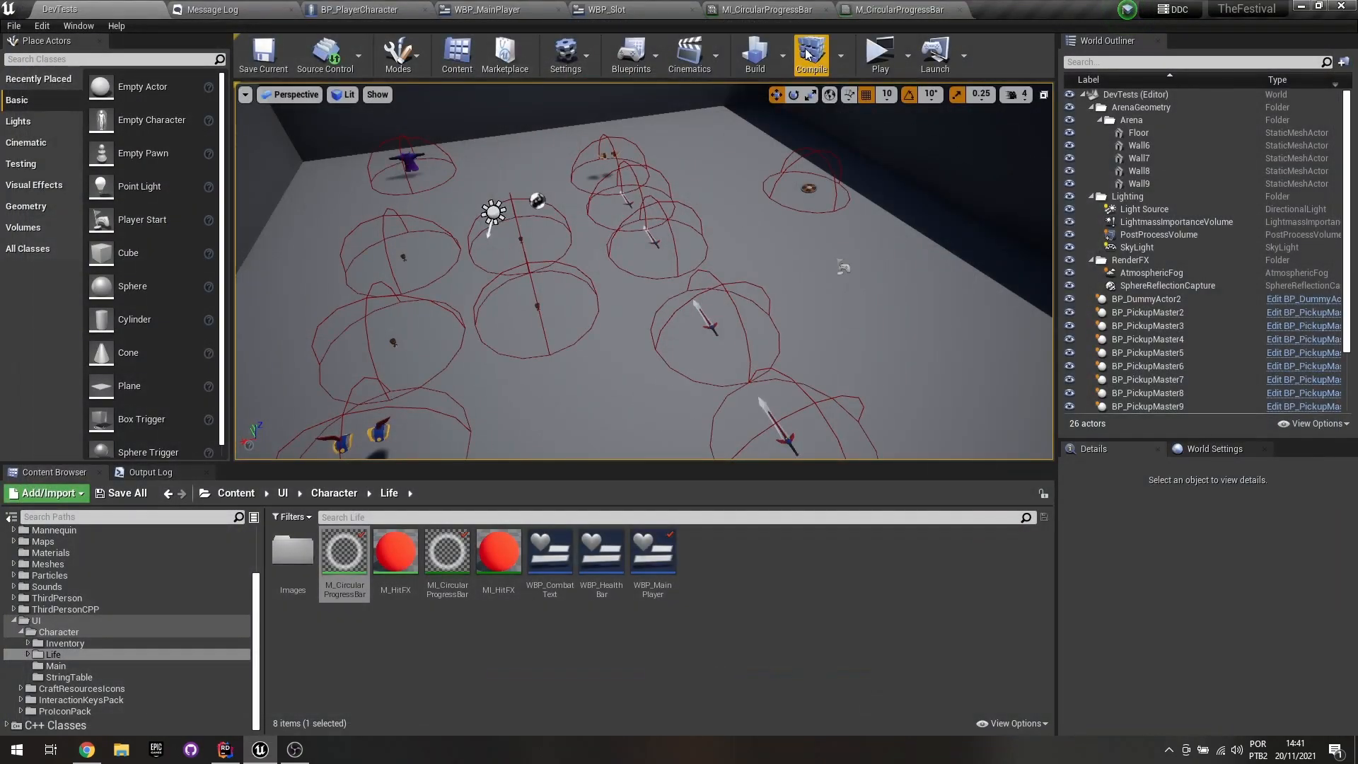
Demonstrate StartPoint at 0.5 with CompleteRange lowered to about 0.88 in the material instance, and restore them to 0.0 and 1.0.
left_click(899, 10)
left_click(767, 9)
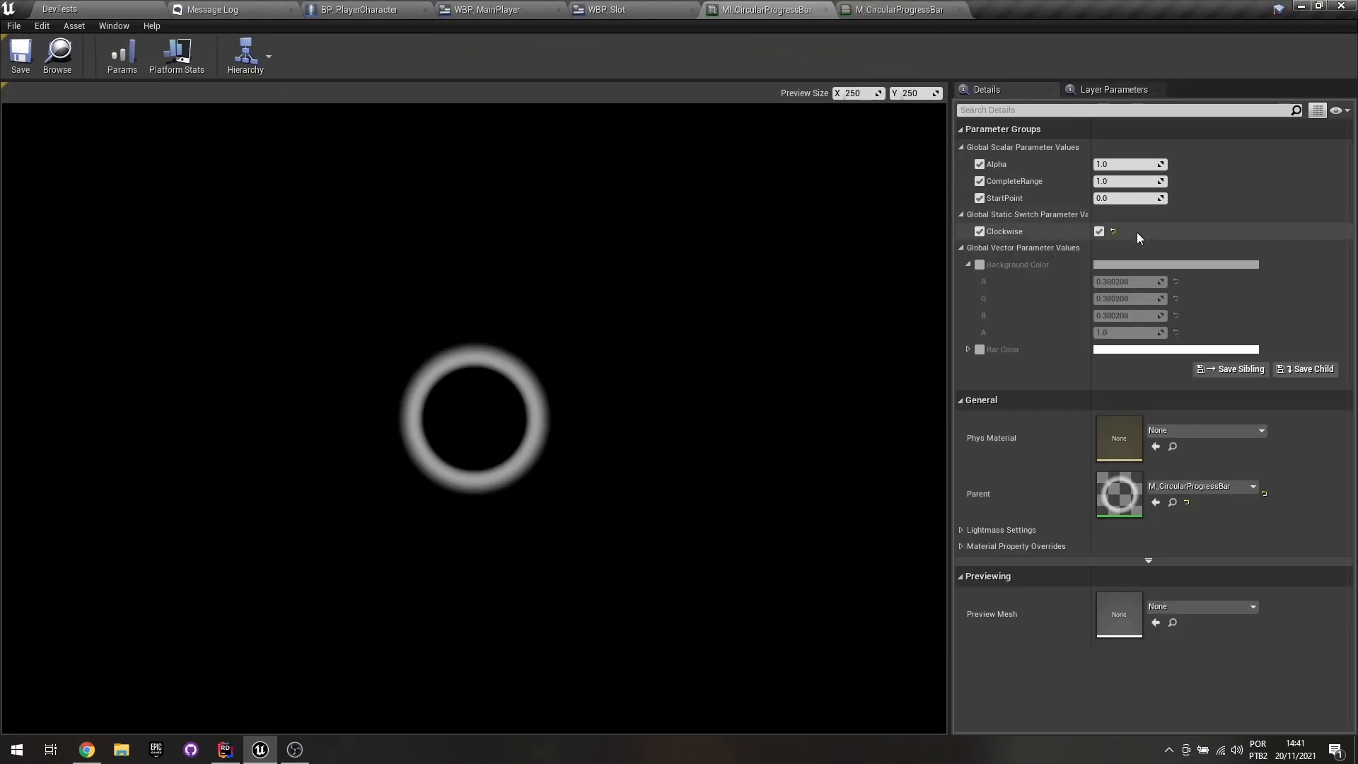
left_click(1105, 198)
type("0.5")
key("Return")
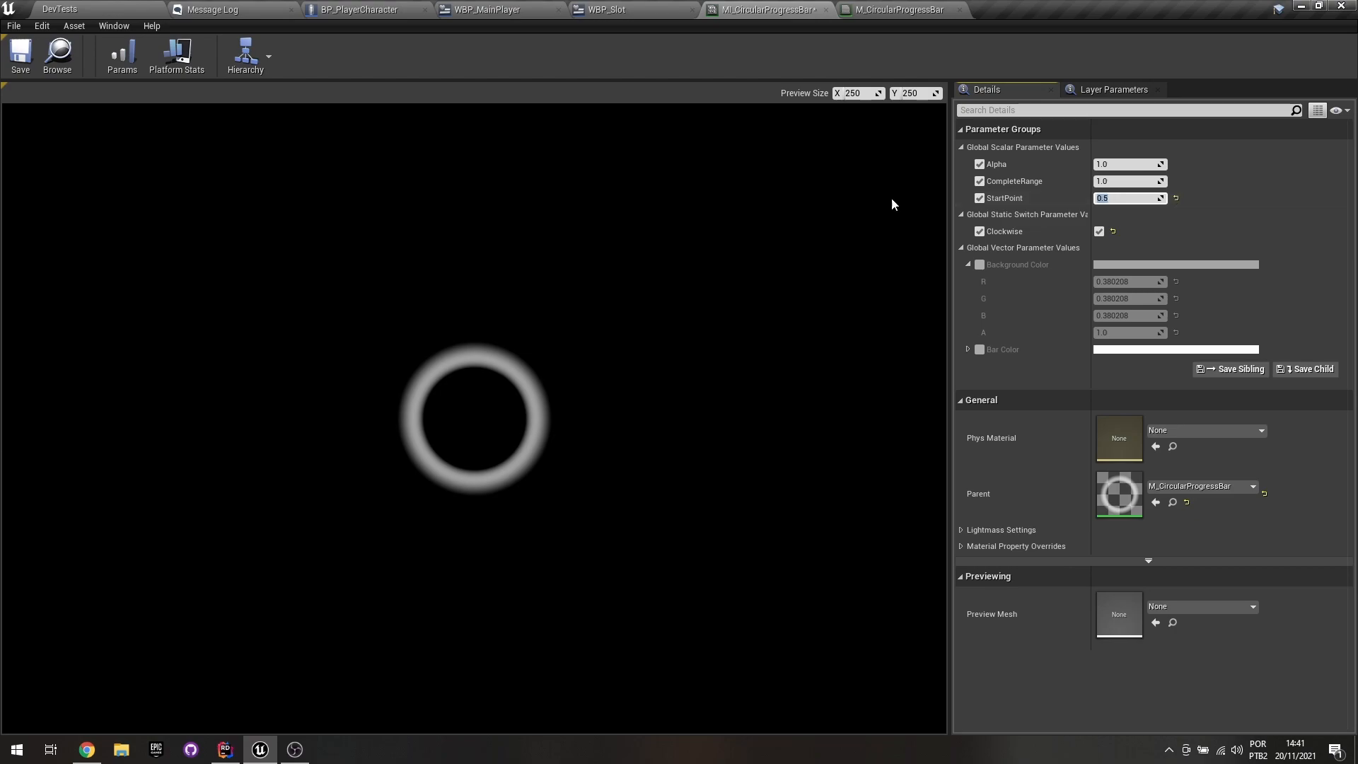
left_click_drag(1130, 181, 1123, 181)
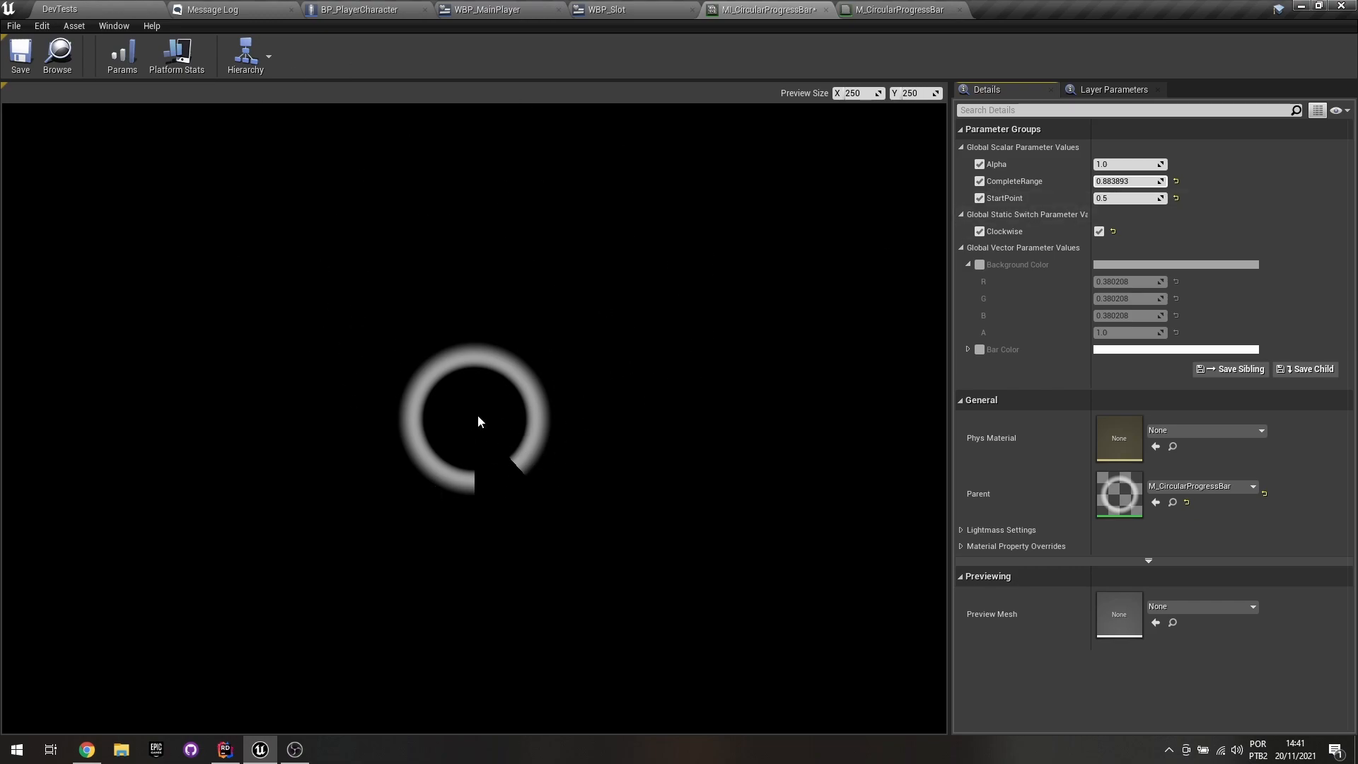
left_click(1176, 181)
left_click(1129, 199)
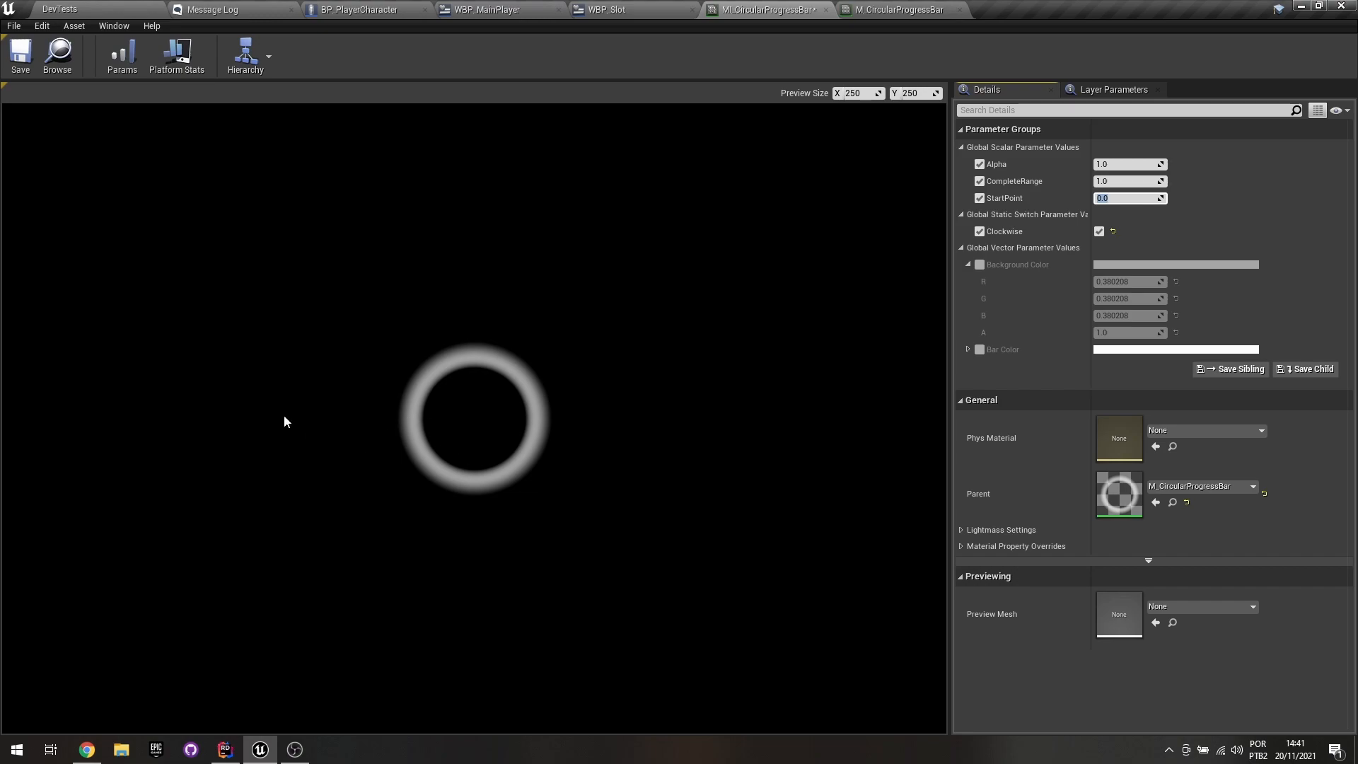
Examine the parent material's Add node with Const B 0.25 and its link to CustomRotator's Rotation Angle.
left_click(898, 10)
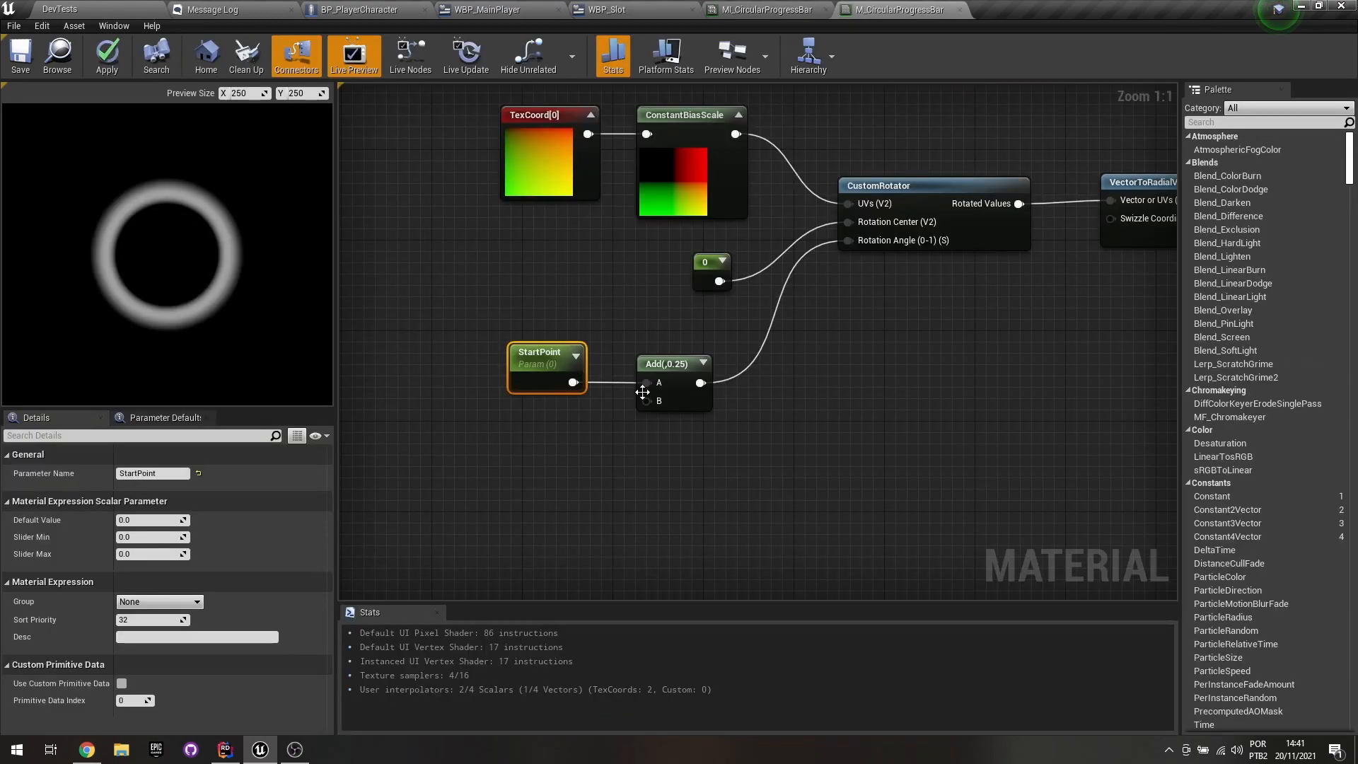
left_click(665, 375)
left_click_drag(796, 476, 616, 353)
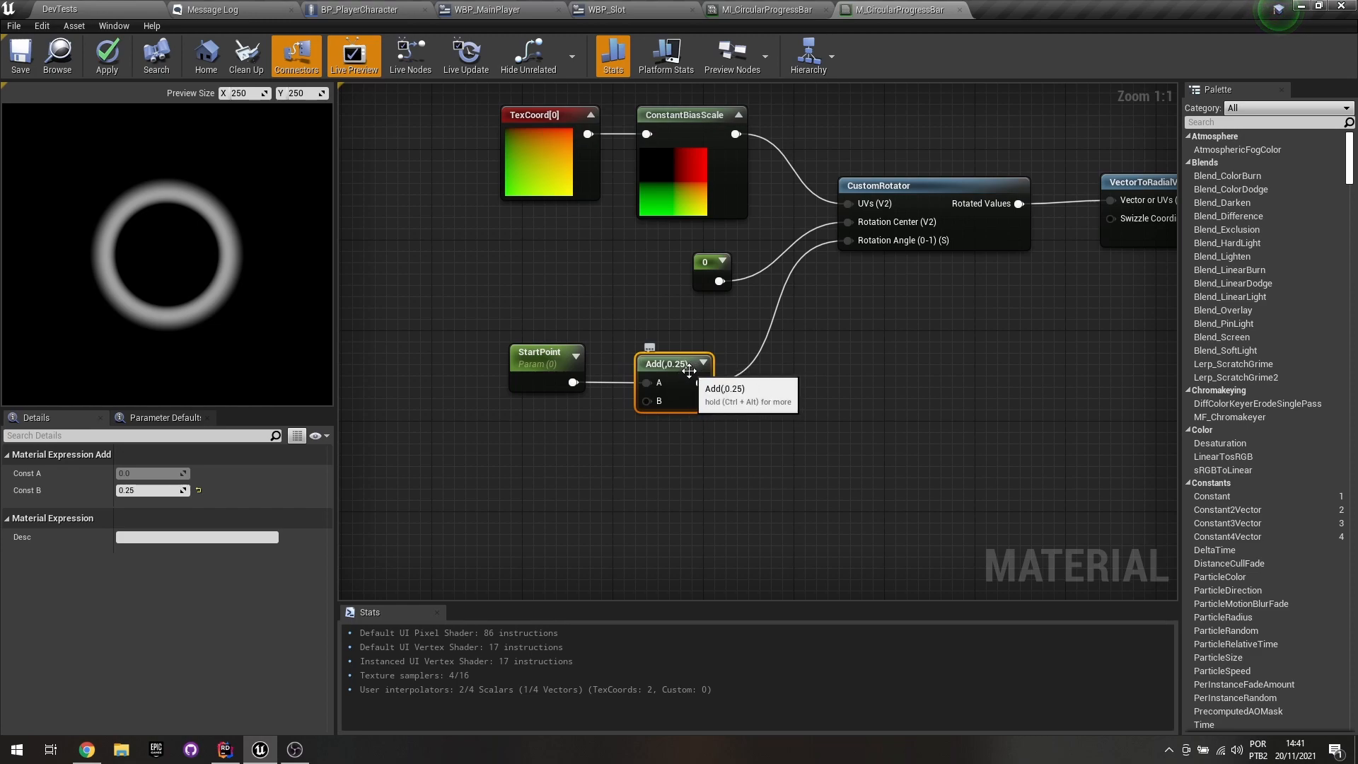
right_click_drag(857, 346, 713, 388)
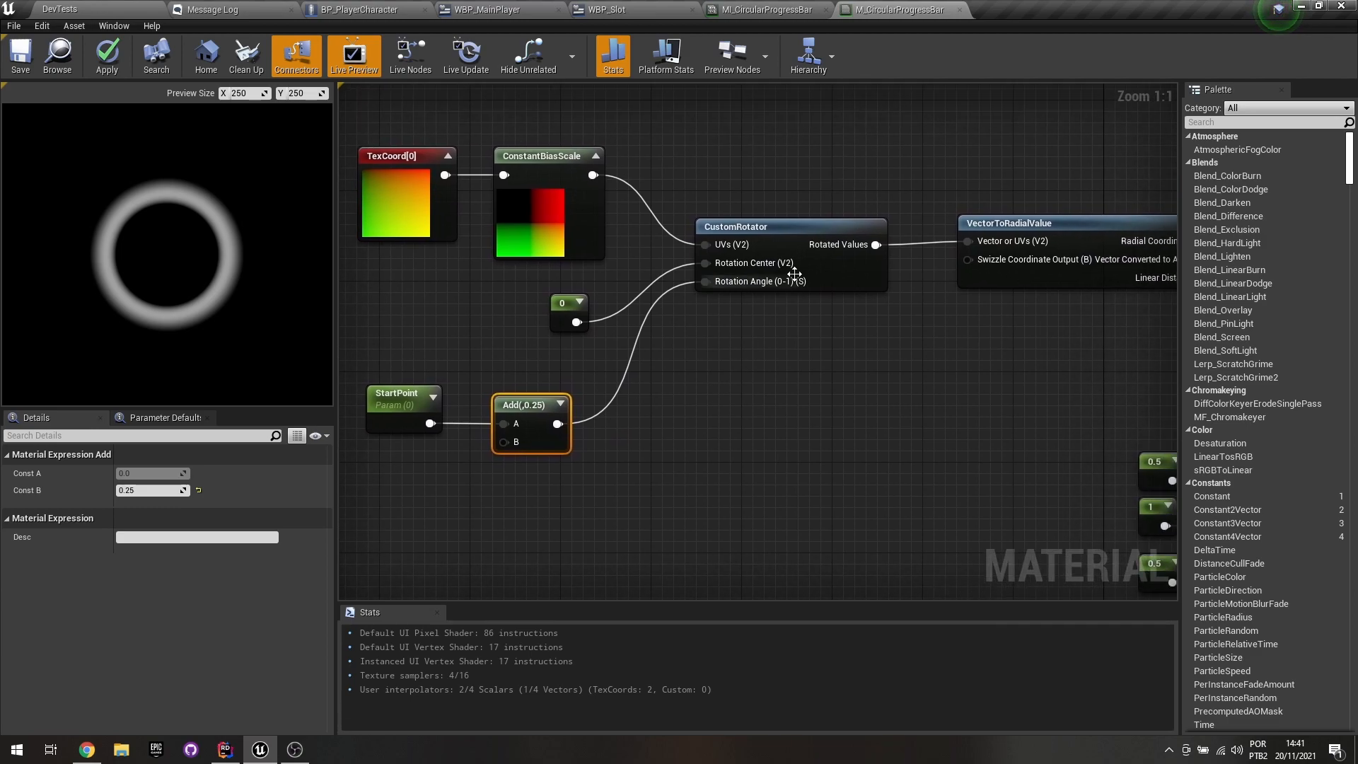
left_click(796, 282)
left_click(519, 416)
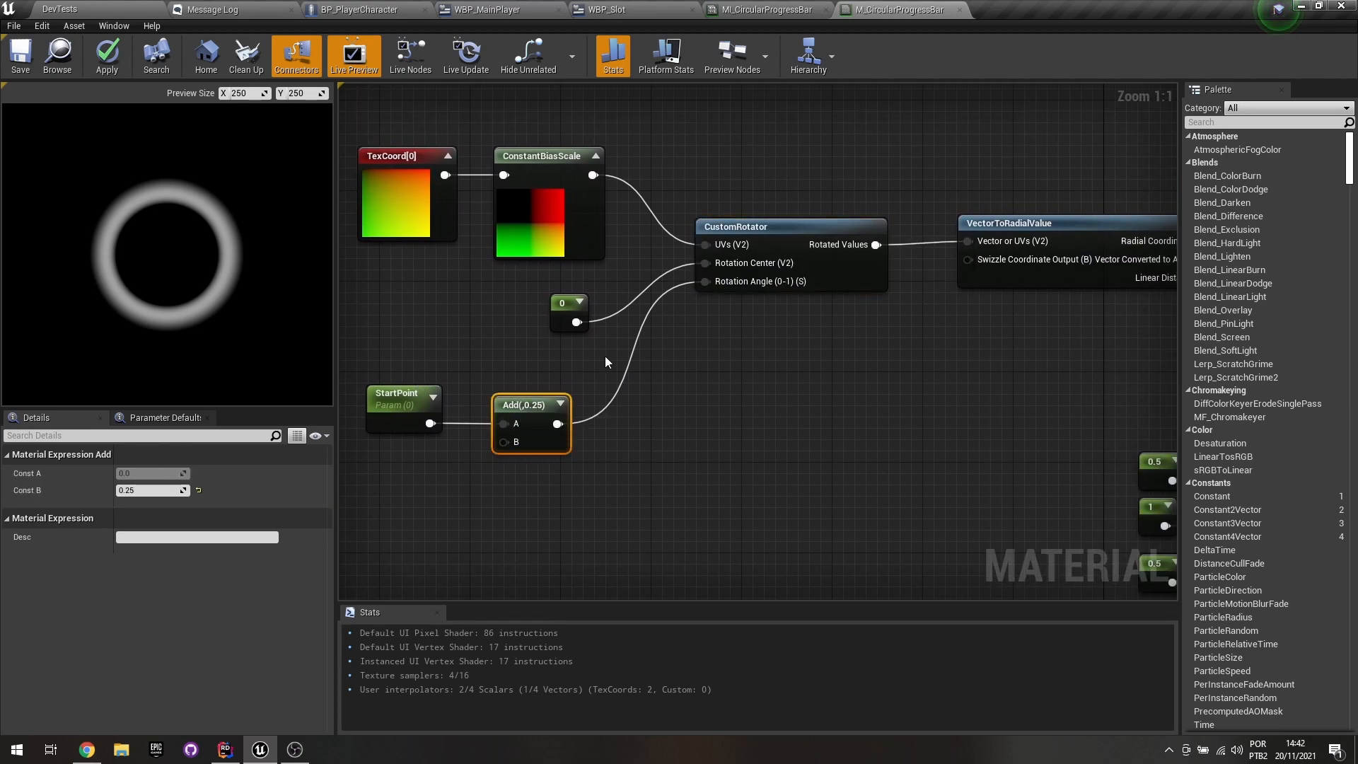
Examine the VectorToRadialValue node's description and its Vector Converted to Angle output.
right_click_drag(880, 332, 619, 357)
left_click(865, 275)
mouse_move(787, 263)
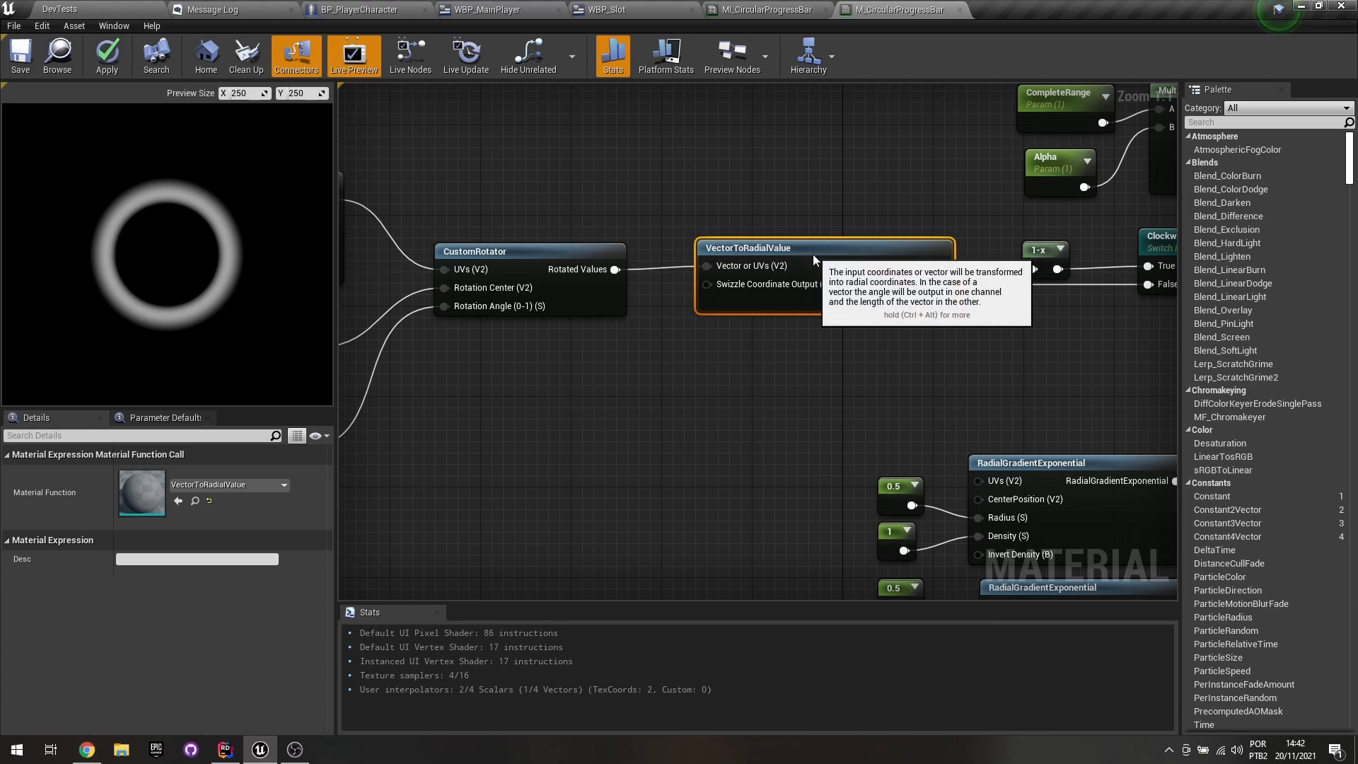
left_click_drag(813, 254, 812, 258)
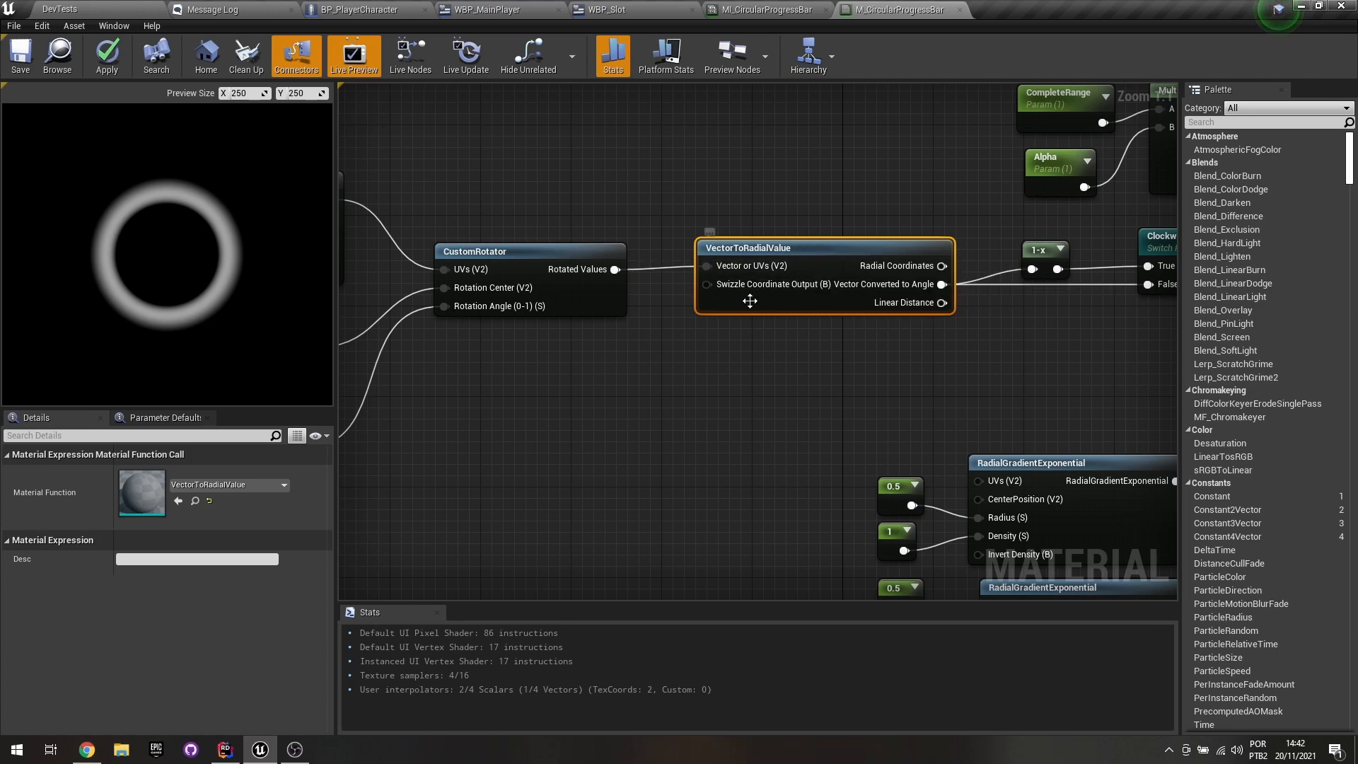
right_click_drag(965, 346, 774, 348)
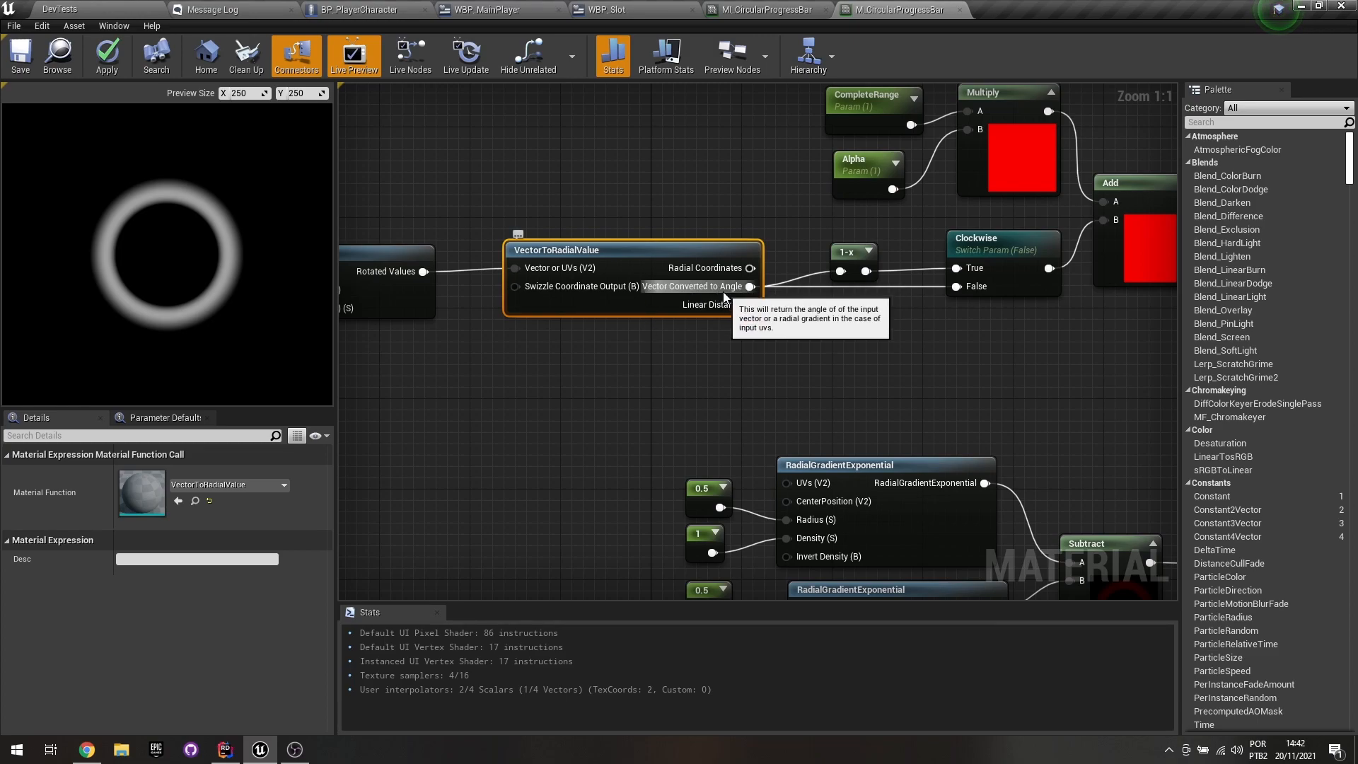
Move the 1-x node slightly higher and shift the Clockwise switch parameter closer to it.
left_click(849, 249)
left_click_drag(848, 241, 831, 238)
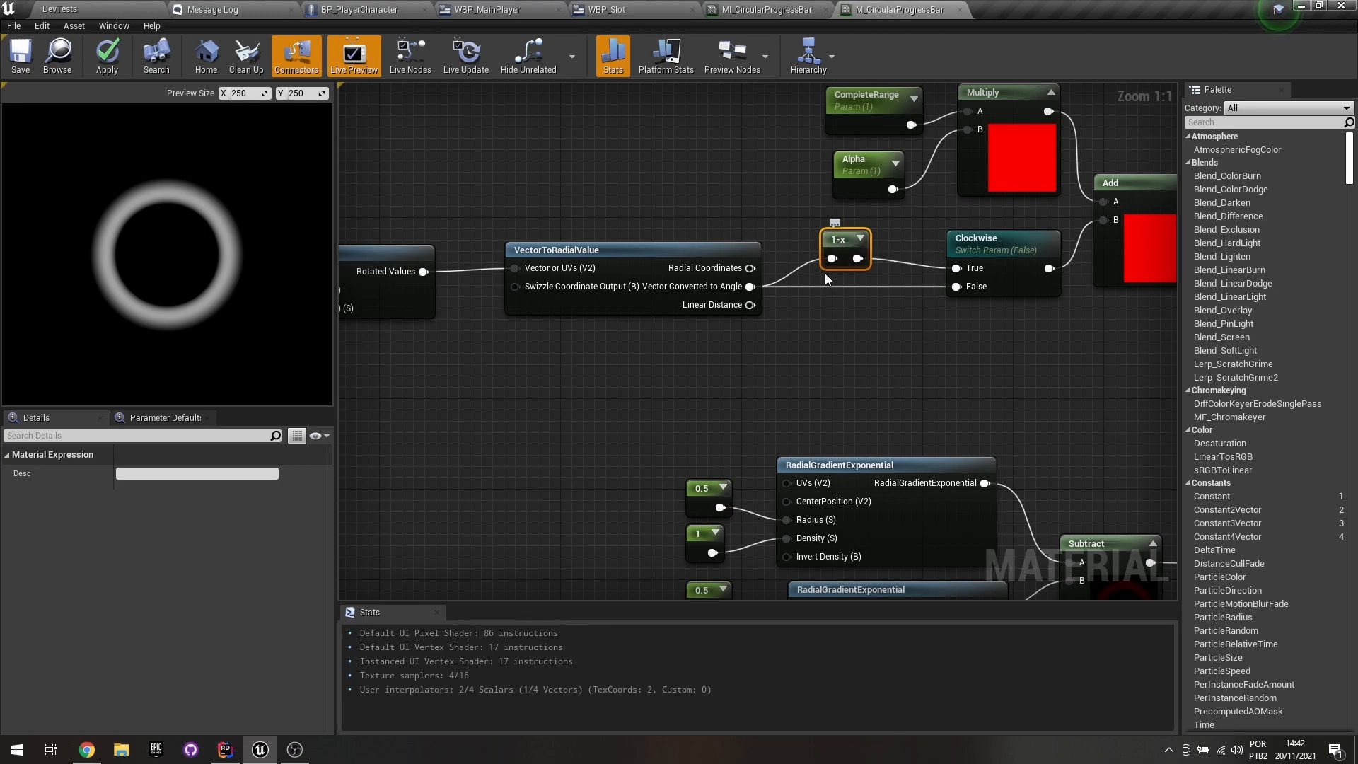
mouse_move(981, 250)
left_mouse_down()
mouse_move(970, 240)
mouse_move(959, 251)
left_mouse_up()
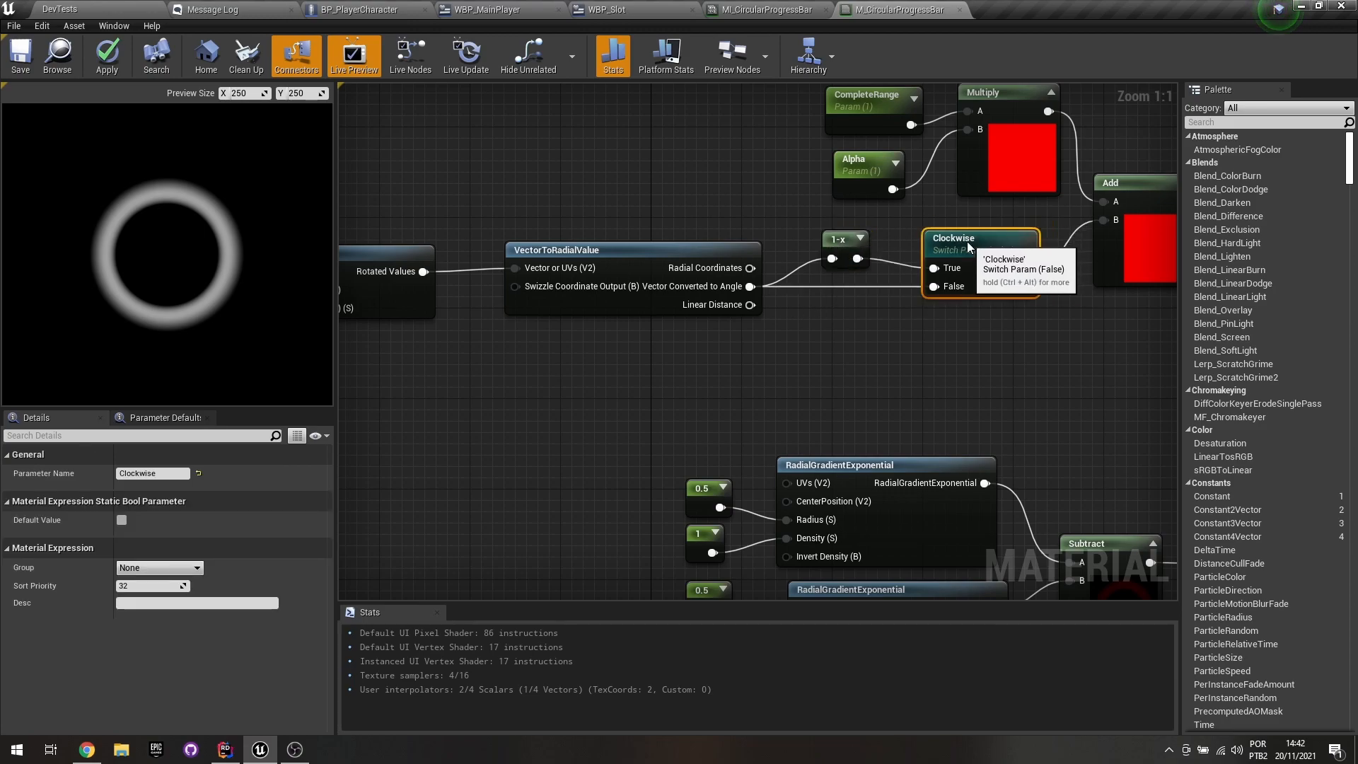
Demonstrate adding a StaticSwitchParameter node below the Clockwise switch, and delete it.
right_click(952, 372)
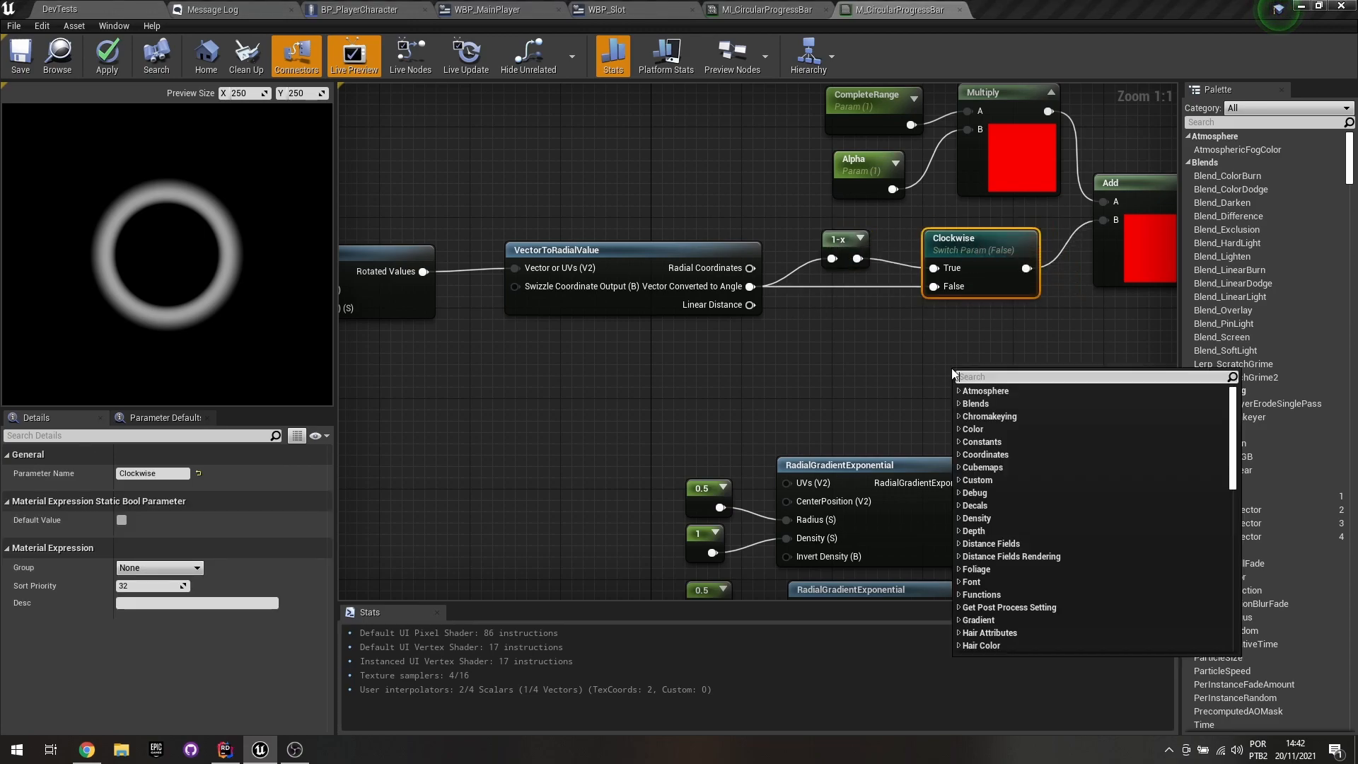
type("switch")
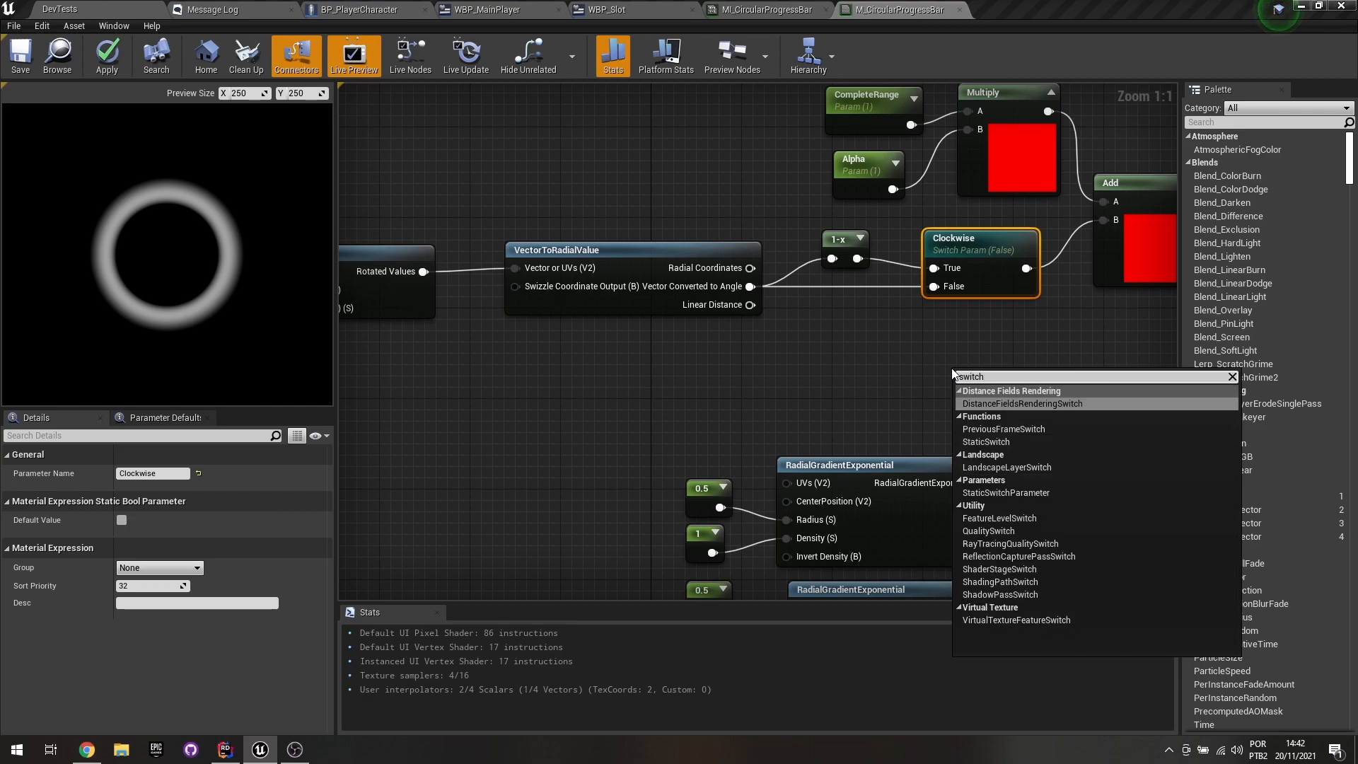
type(" para")
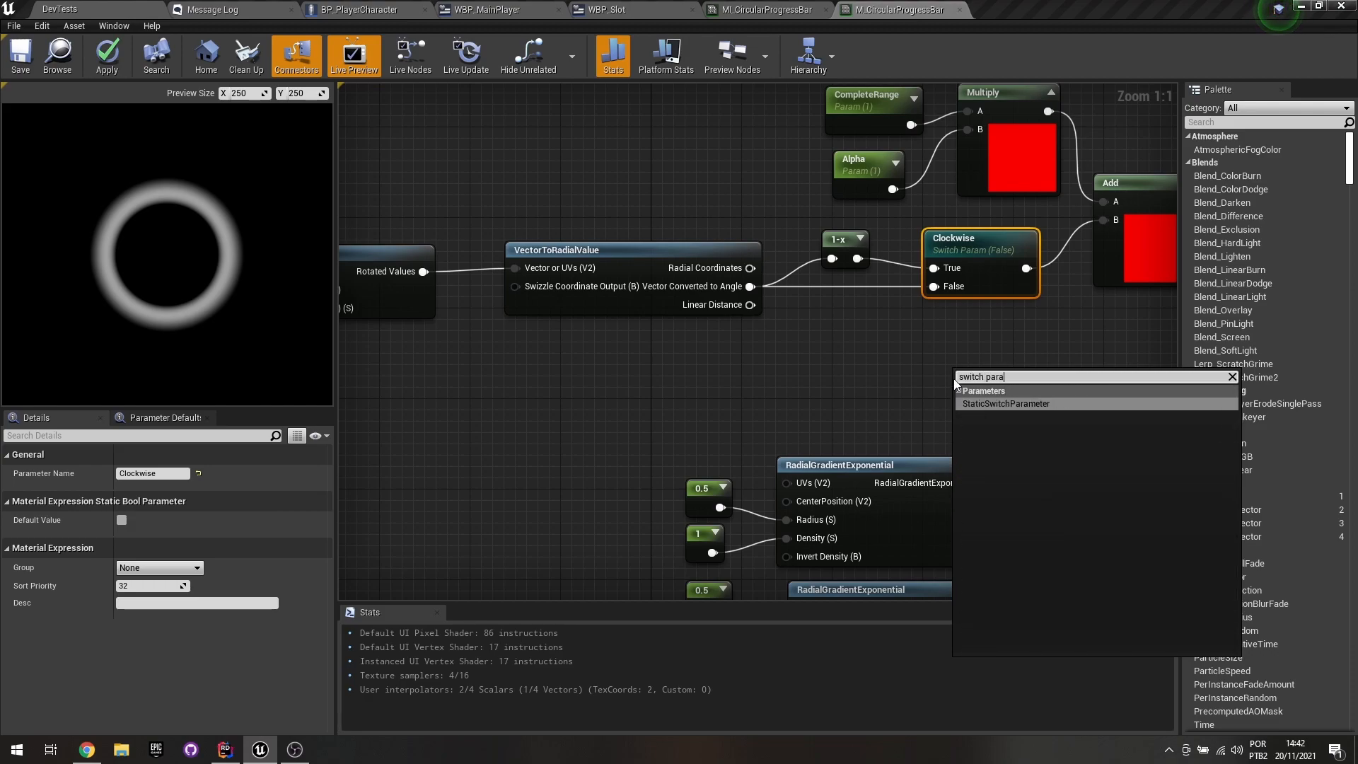
left_click(991, 404)
left_click(928, 377)
left_click(1012, 382)
key("Delete")
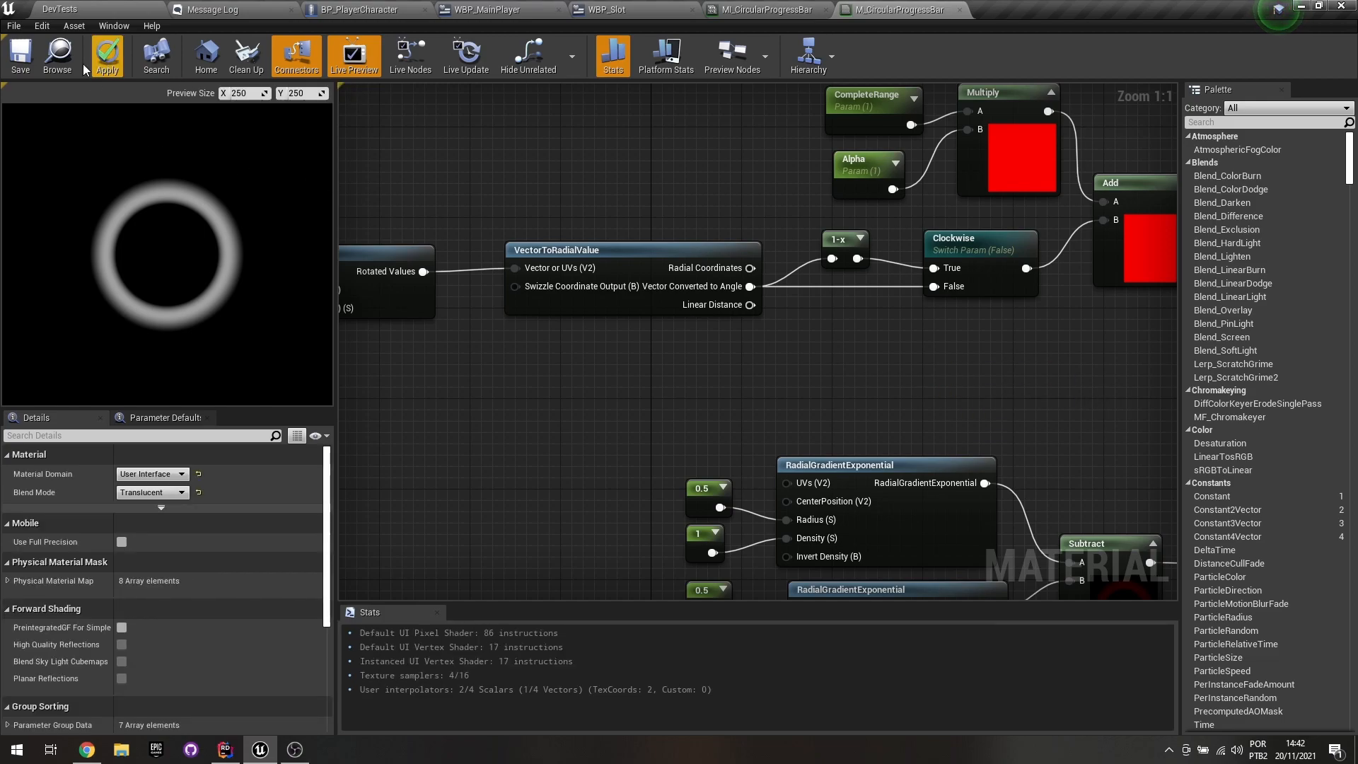
Save the parent material and return to the MI_CircularProgressBar instance's parameters.
left_click(32, 56)
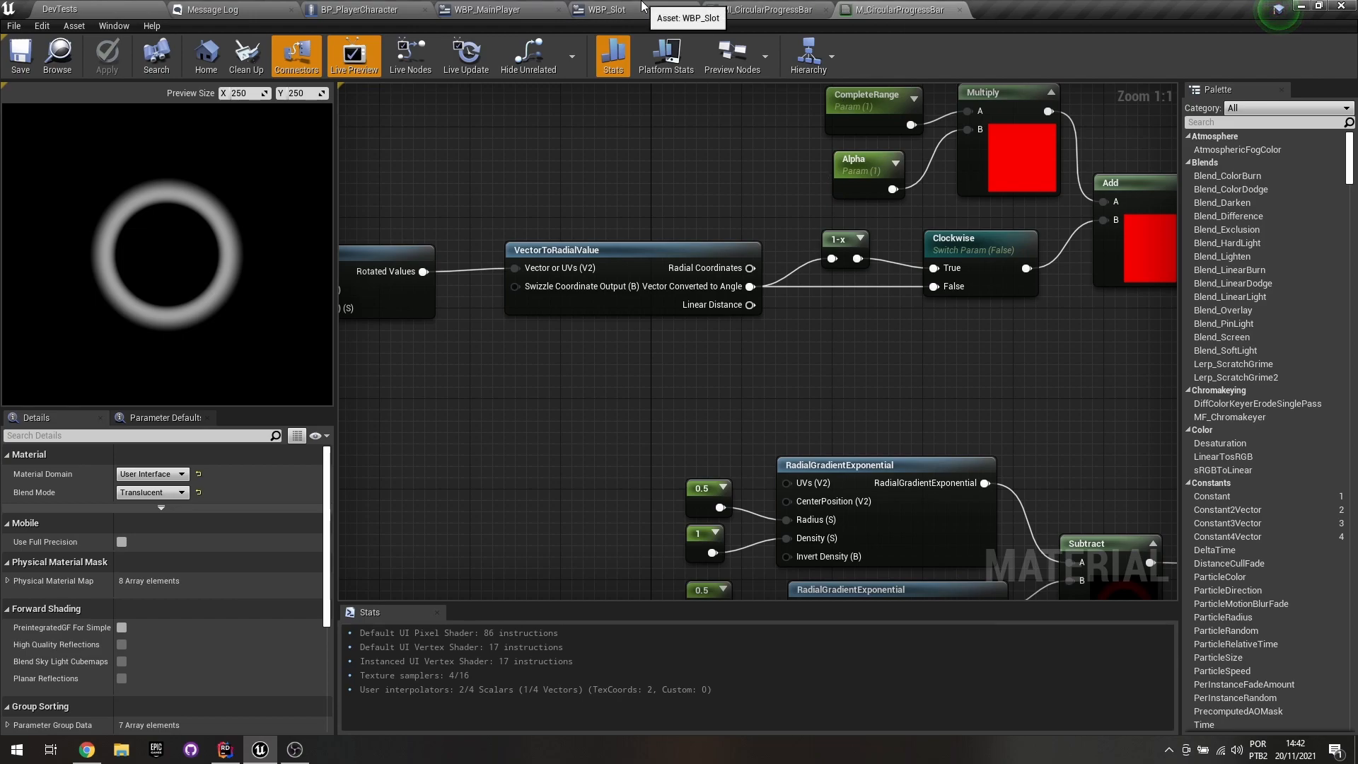
left_click(761, 9)
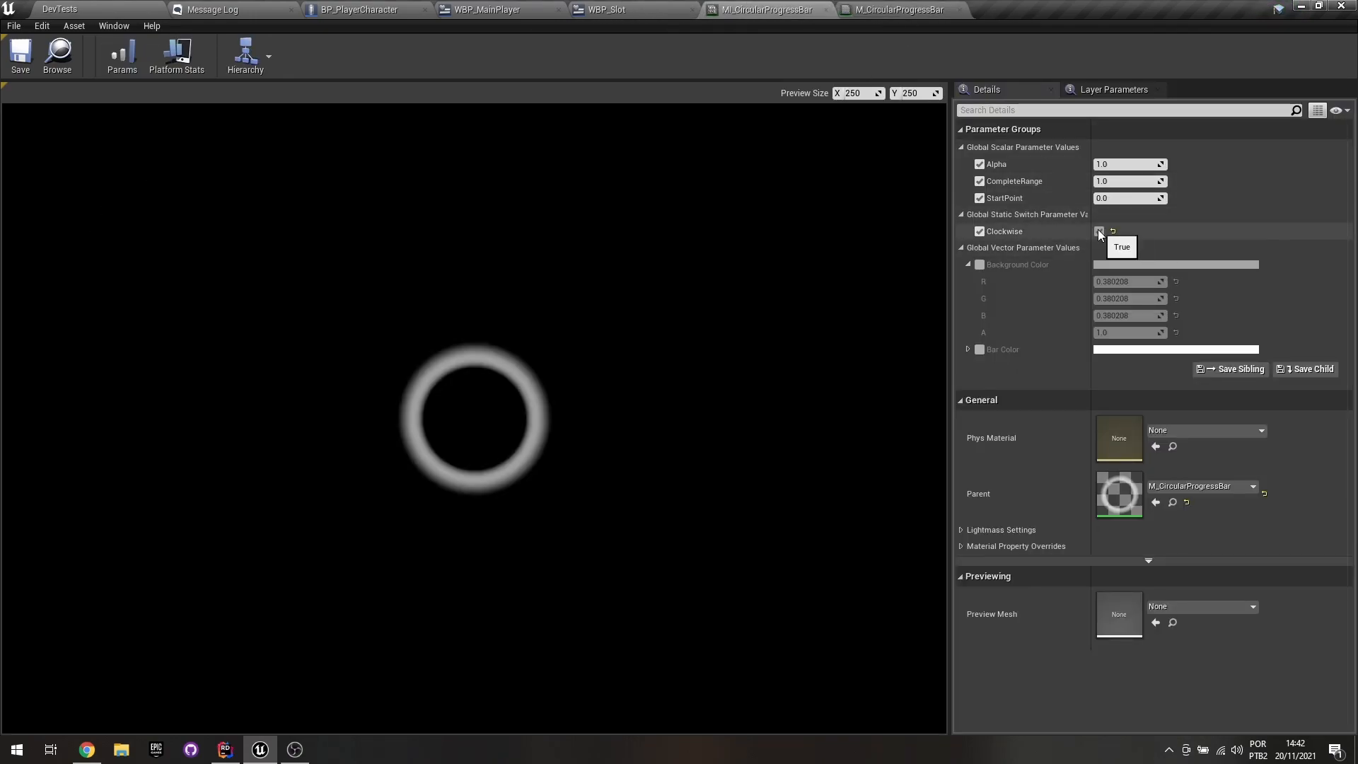
Demonstrate toggling Clockwise with a changed CompleteRange, reset CompleteRange with Clockwise enabled, and save the instance.
left_click_drag(1121, 182, 1105, 217)
left_click(1099, 231)
left_click(1175, 181)
left_click(1098, 231)
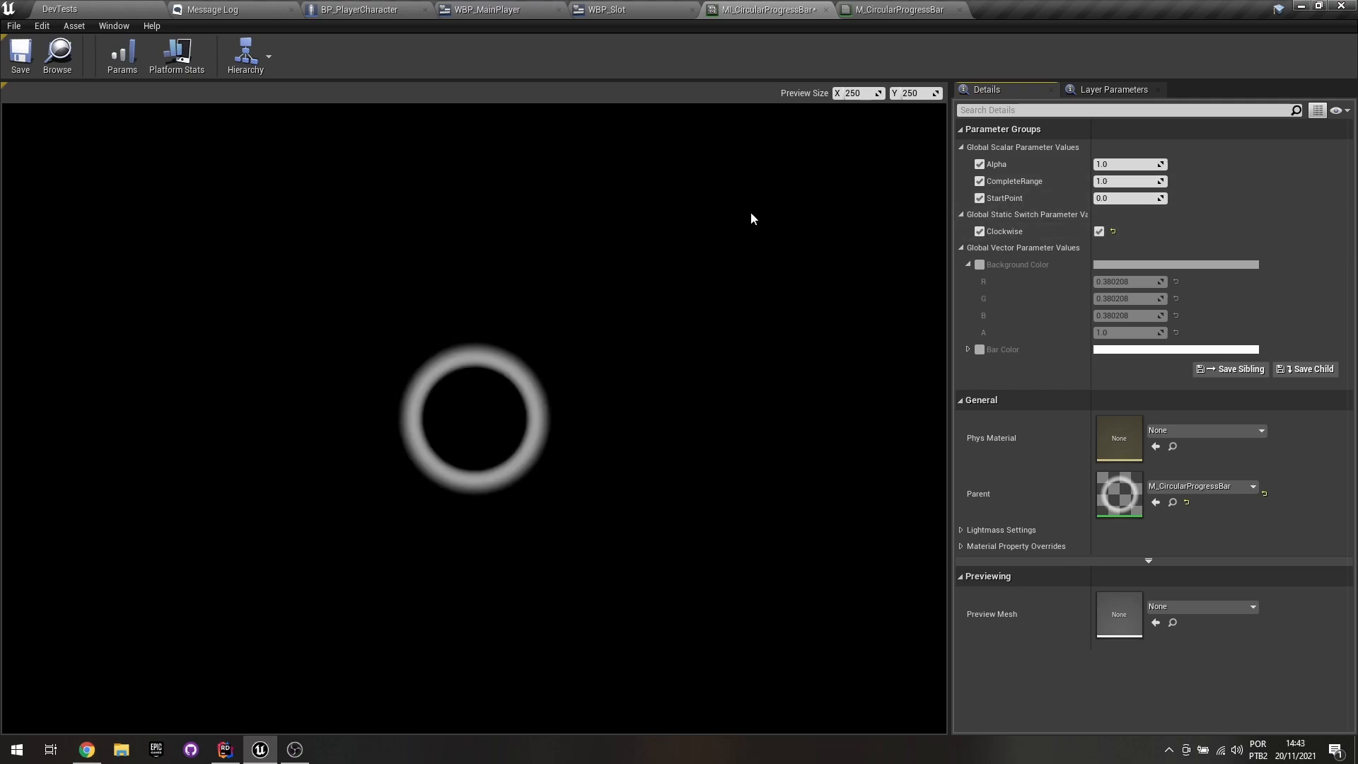
left_click(15, 62)
Return to the M_CircularProgressBar parent graph and move the CompleteRange and Alpha nodes slightly higher beside their Multiply node.
left_click(860, 9)
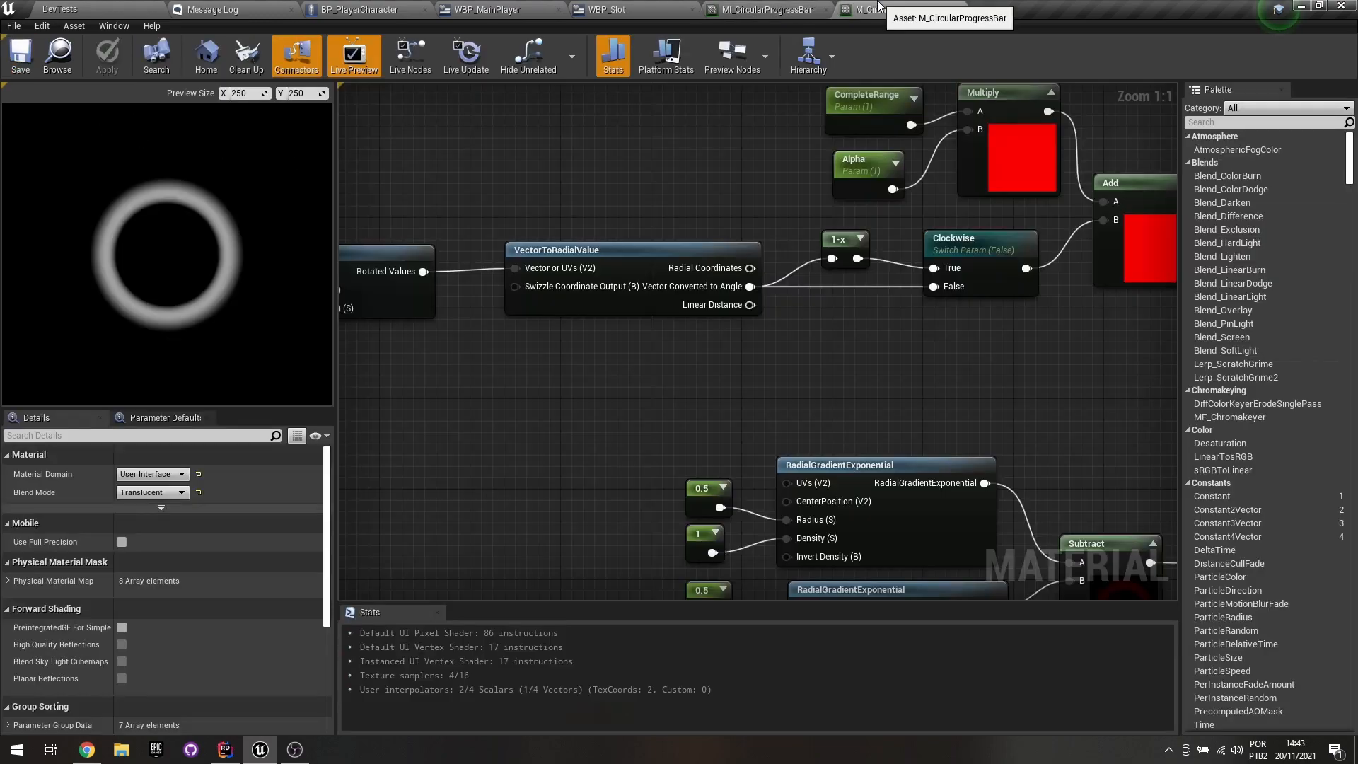
right_click_drag(914, 341, 650, 396)
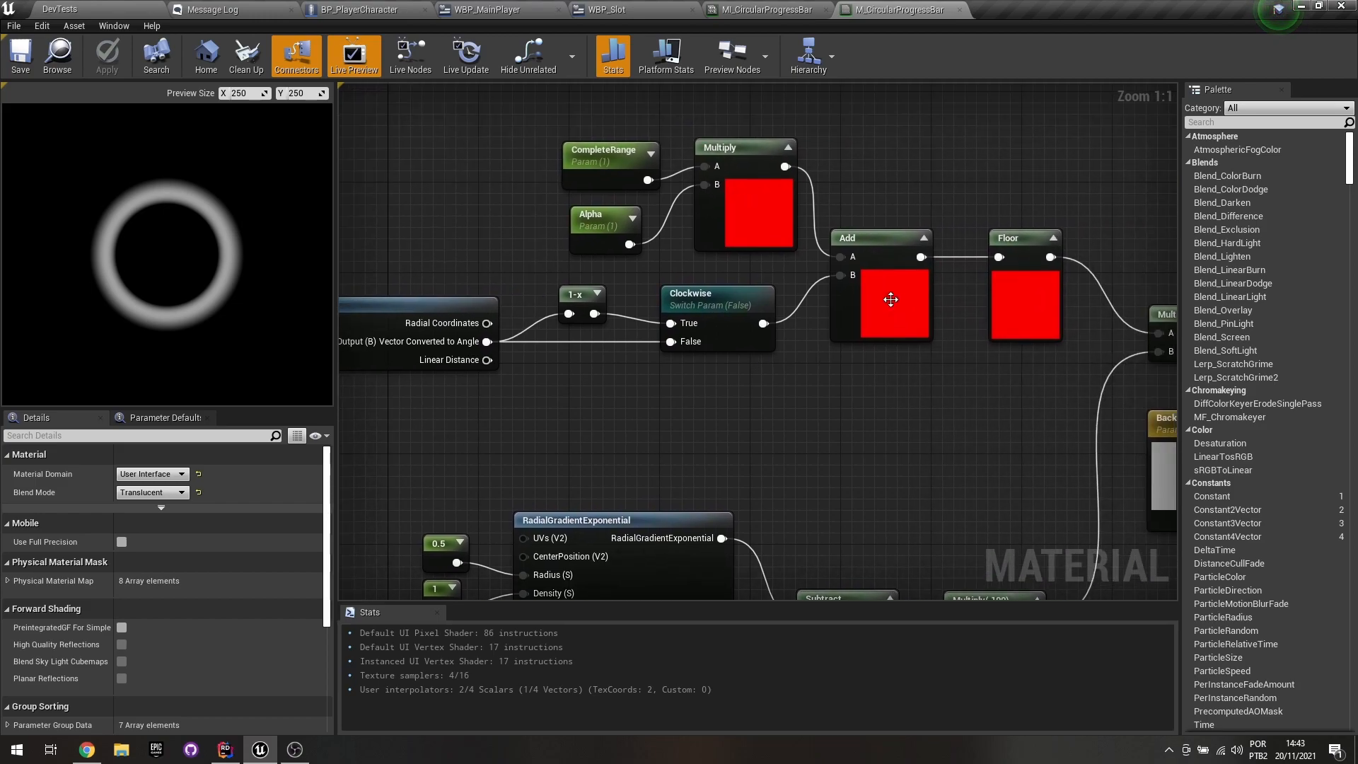
left_click(913, 269)
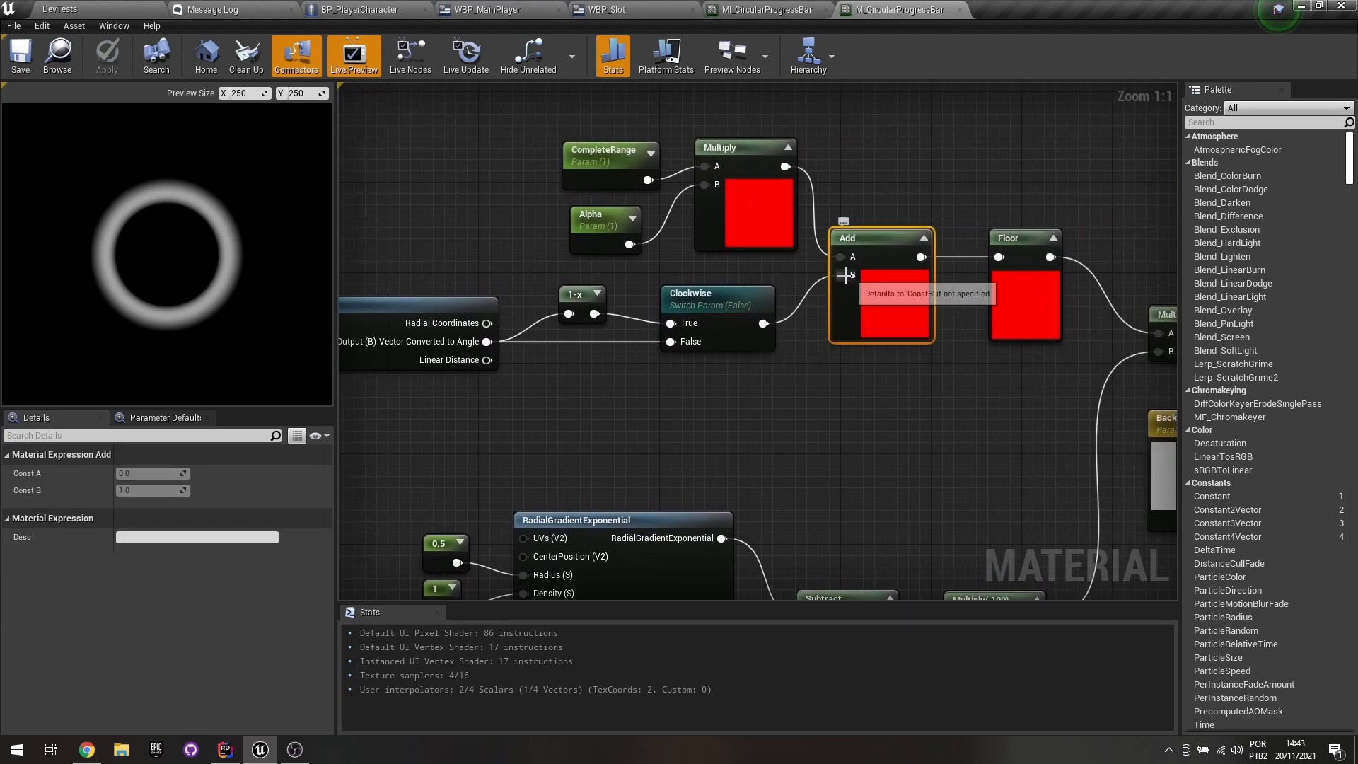
right_click_drag(671, 263, 669, 349)
left_click_drag(609, 247, 605, 220)
left_click_drag(593, 292, 592, 269)
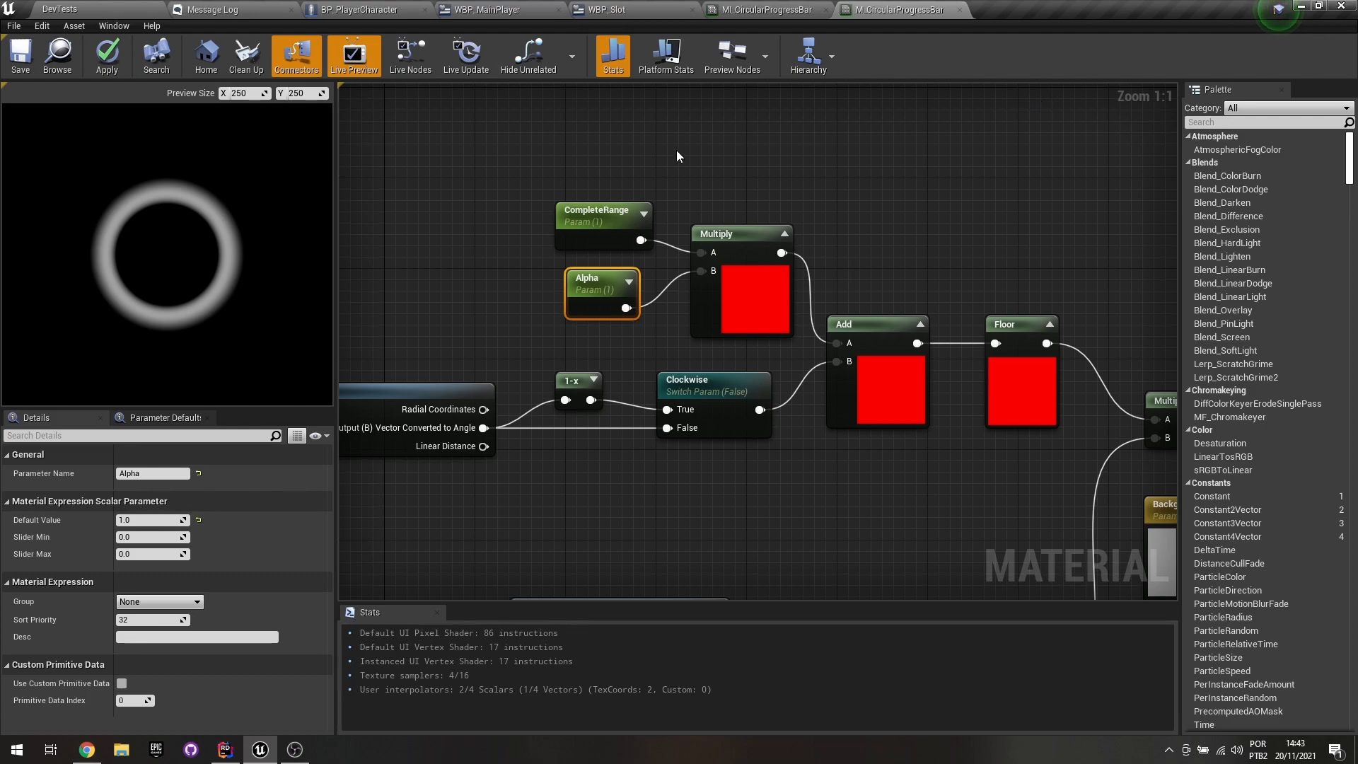
left_click(585, 216)
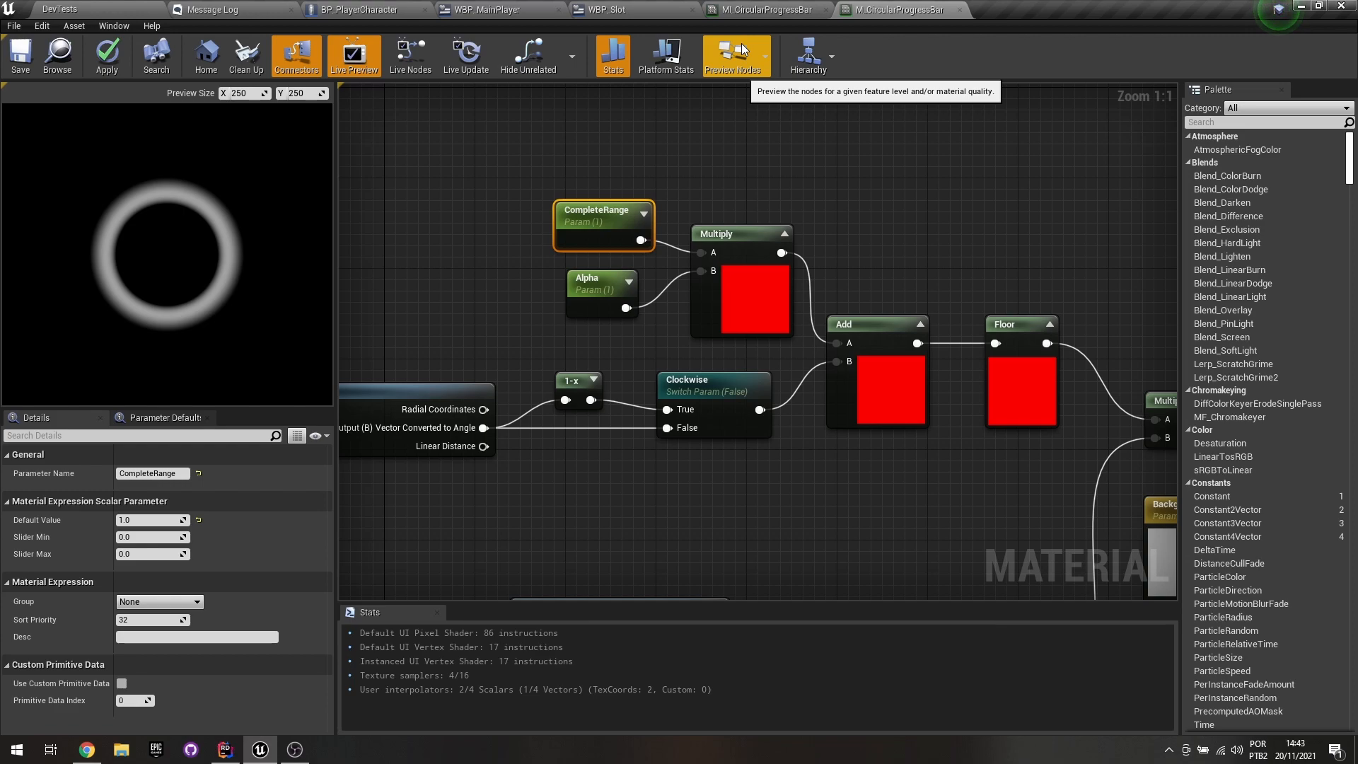
Switch to the MI_CircularProgressBar instance and set CompleteRange to 0.5.
left_click(764, 10)
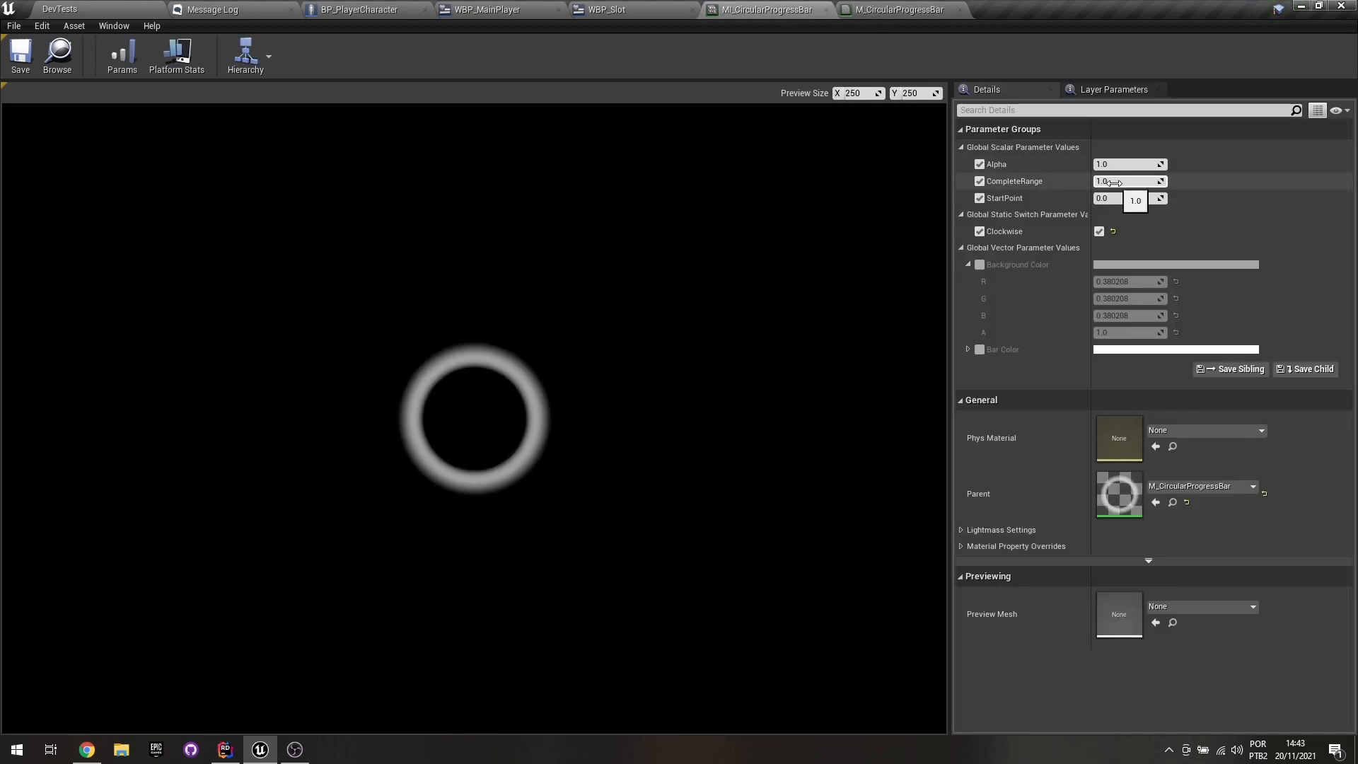
mouse_move(1129, 181)
left_mouse_down()
mouse_move(1103, 183)
mouse_move(1140, 181)
left_mouse_up()
left_click(1139, 182)
type("0.5")
key("Return")
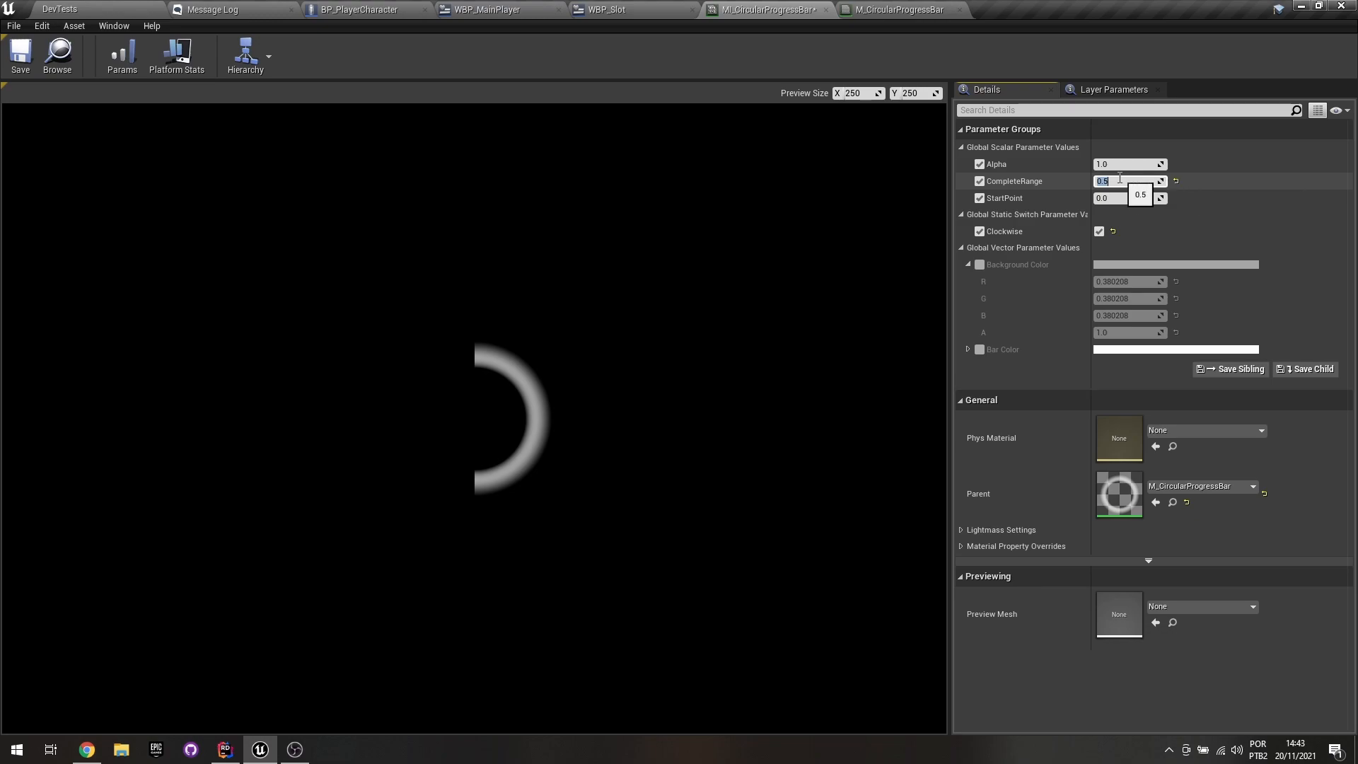
Apply and save the parent material's changes, and select its Alpha parameter node.
left_click(867, 7)
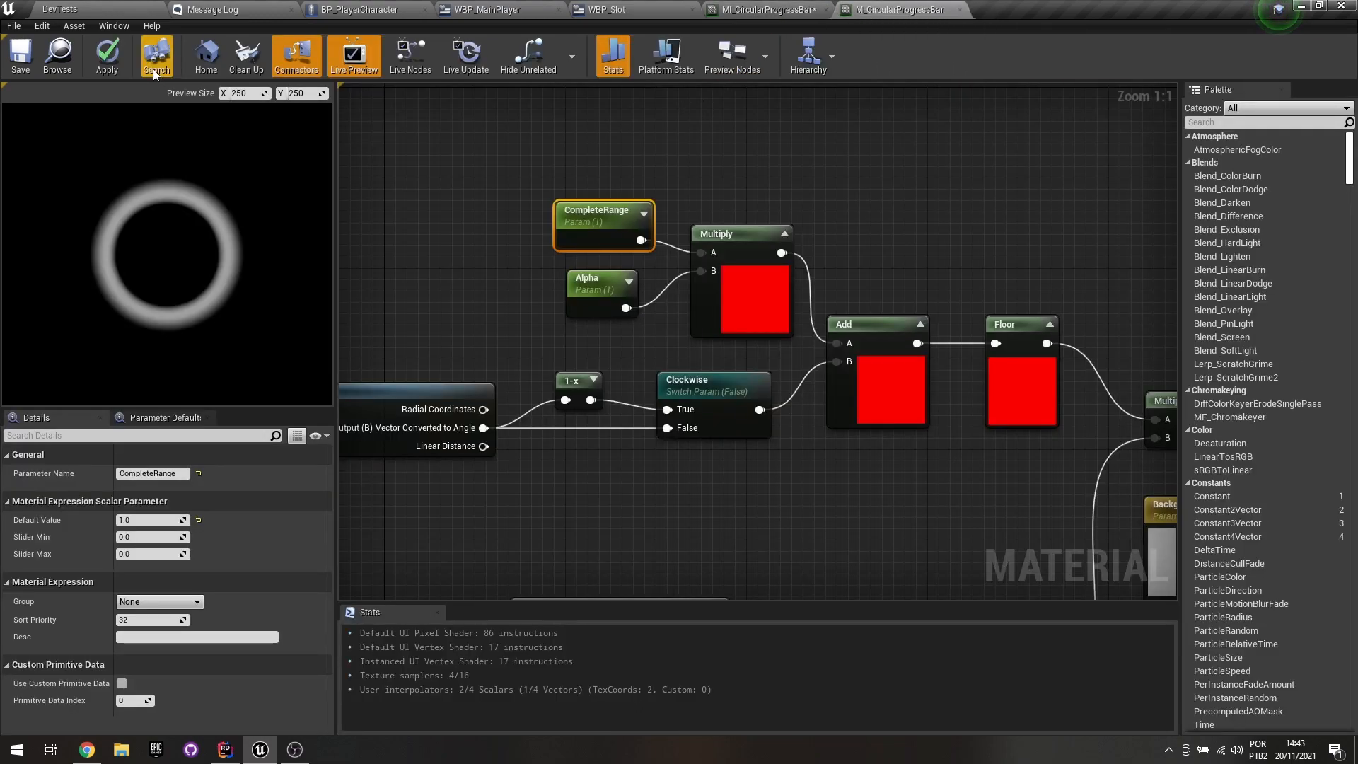
left_click(106, 56)
left_click(587, 290)
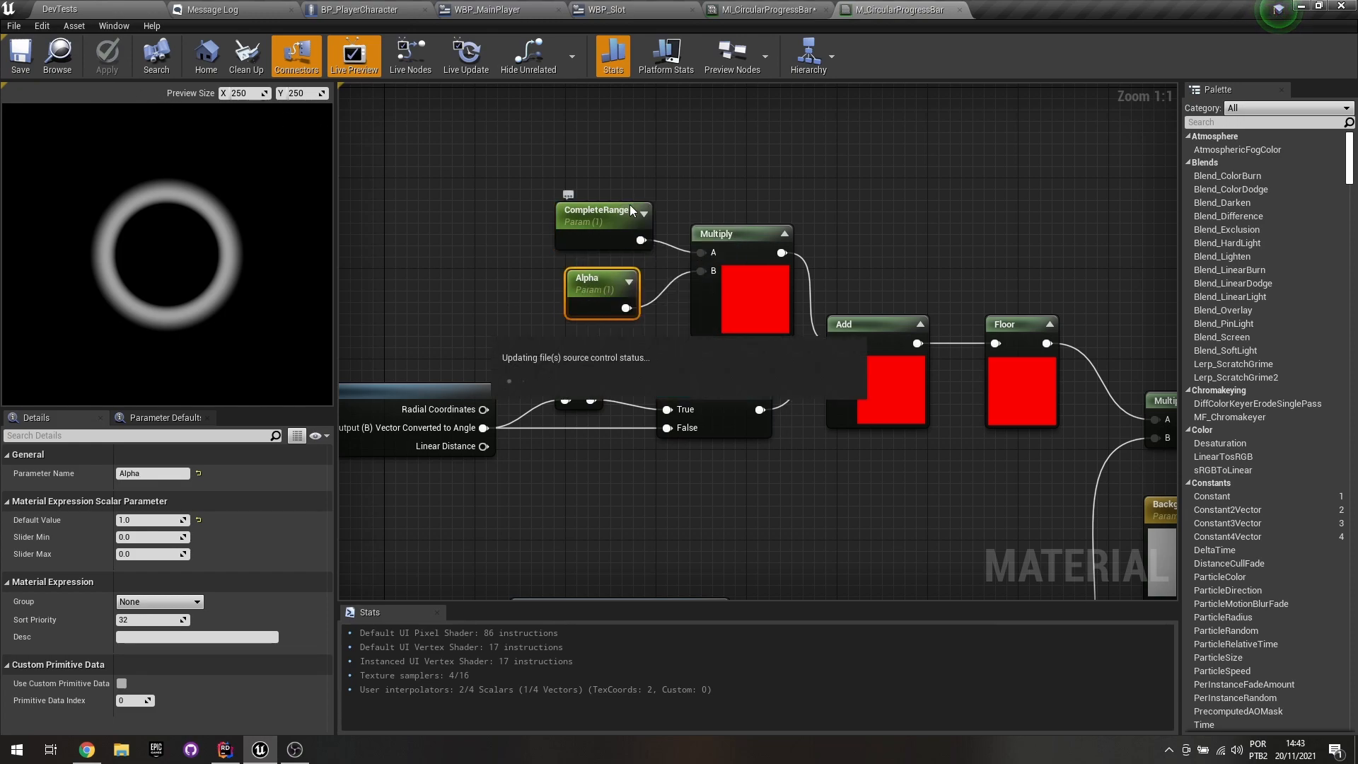
Return to the MI_CircularProgressBar instance and set Alpha to 0.25.
left_click(778, 10)
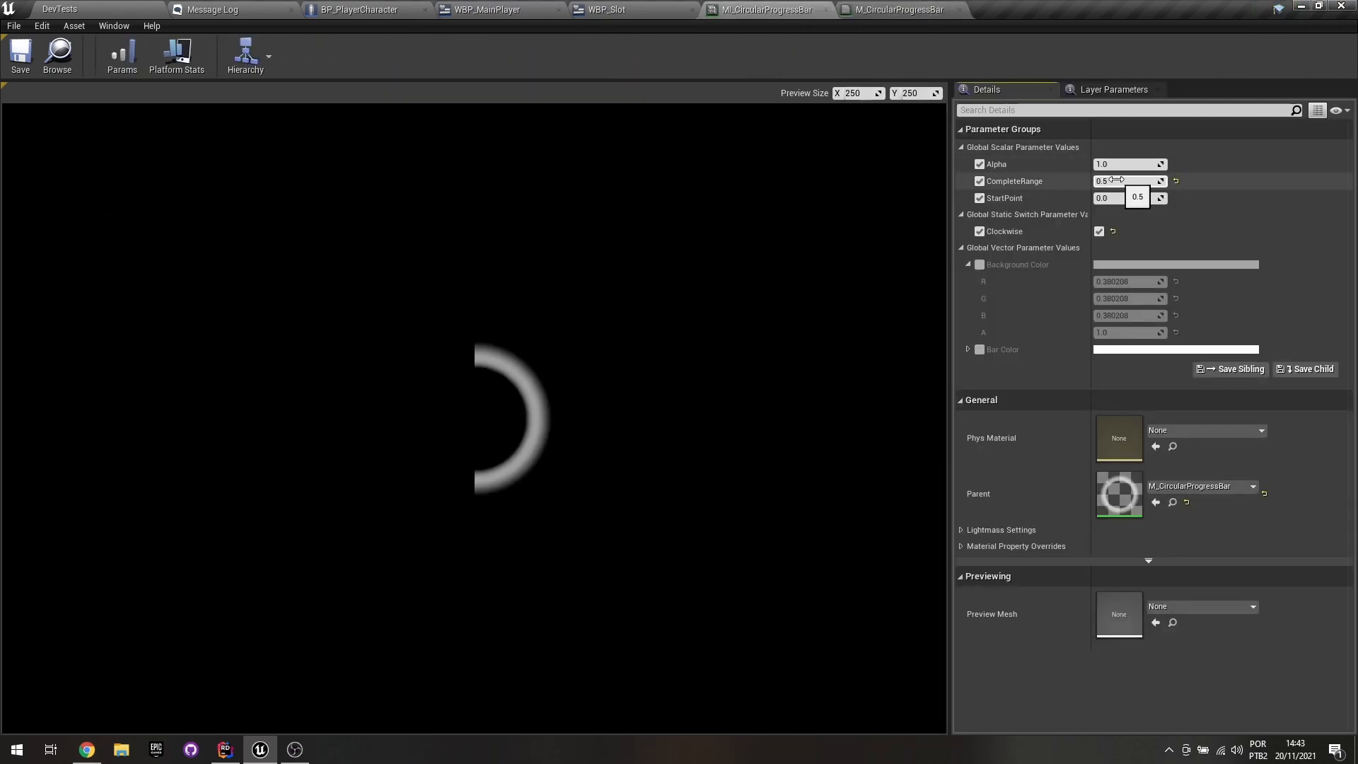
left_click(1123, 165)
type("0")
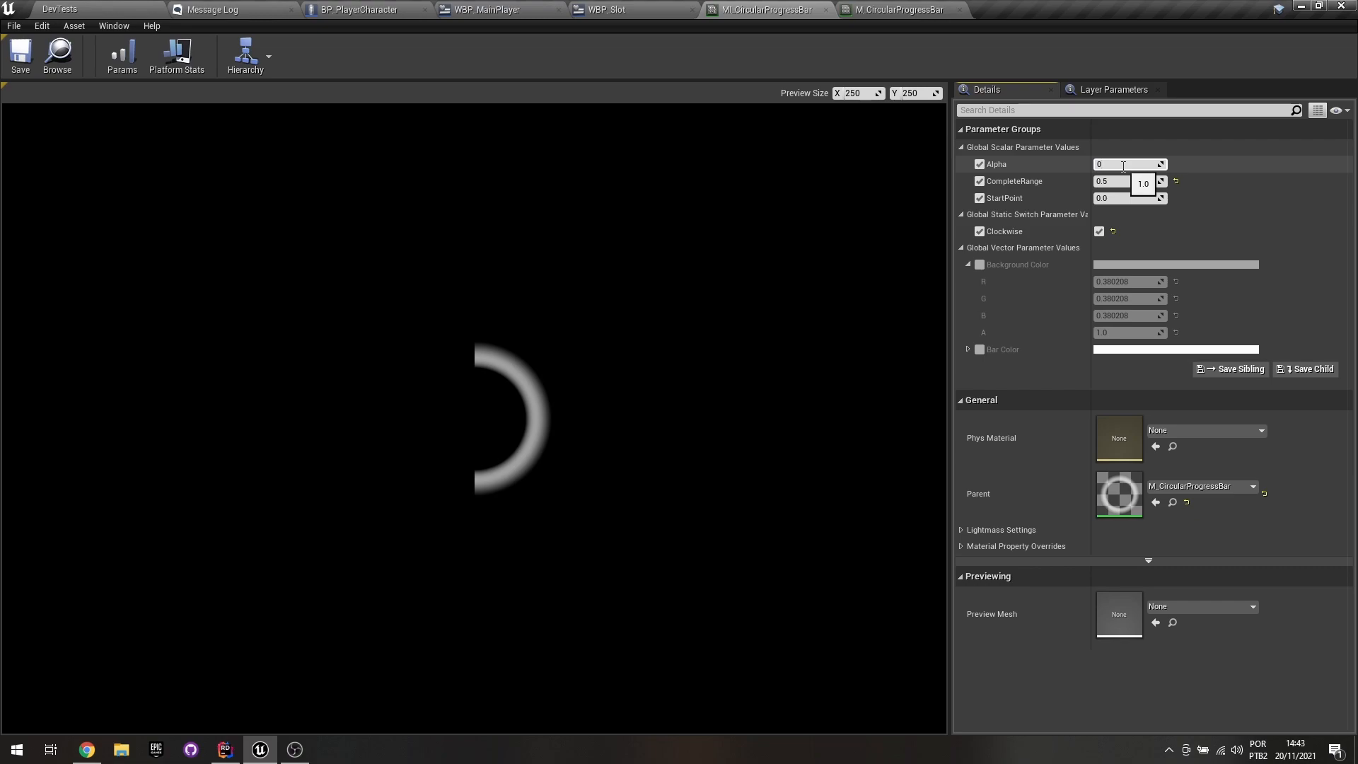
type(".25")
key("Return")
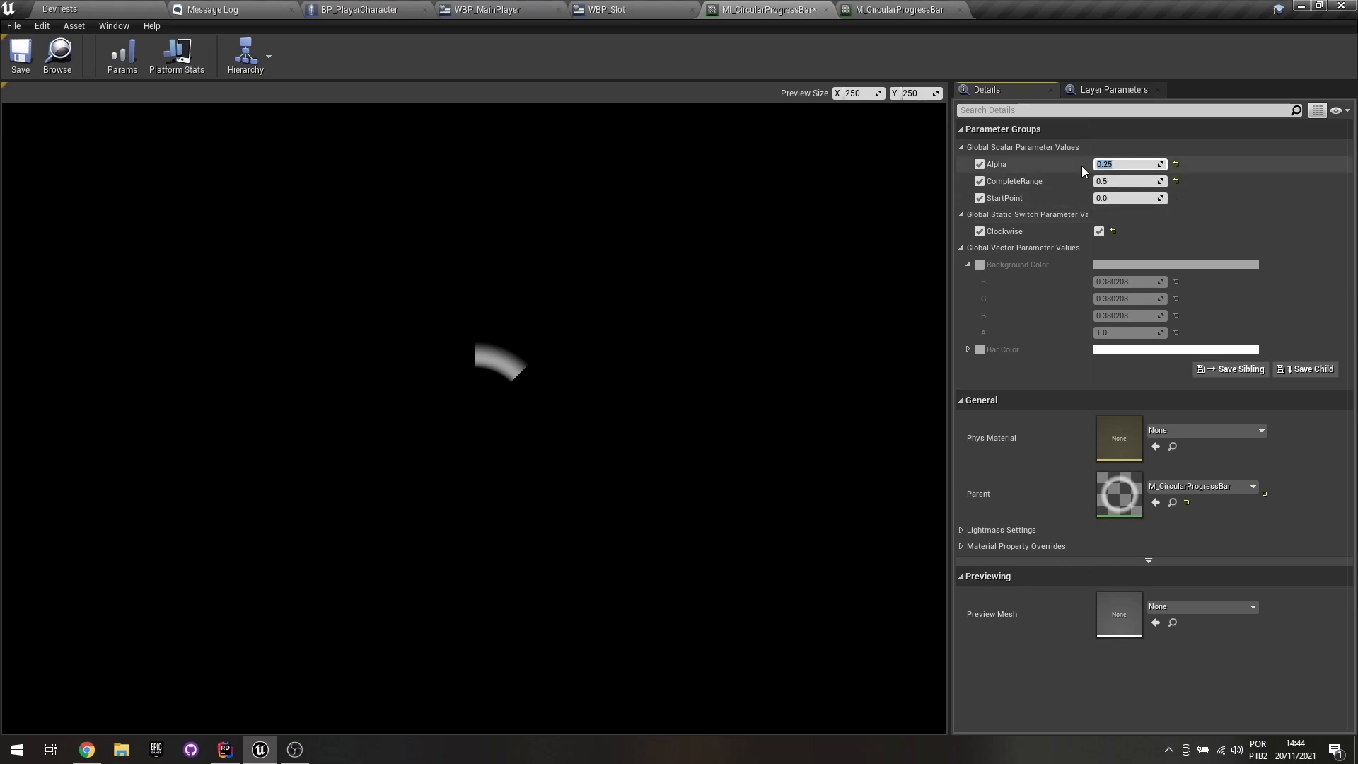
Restore the instance's CompleteRange to 1.0.
left_click_drag(1110, 183, 1185, 183)
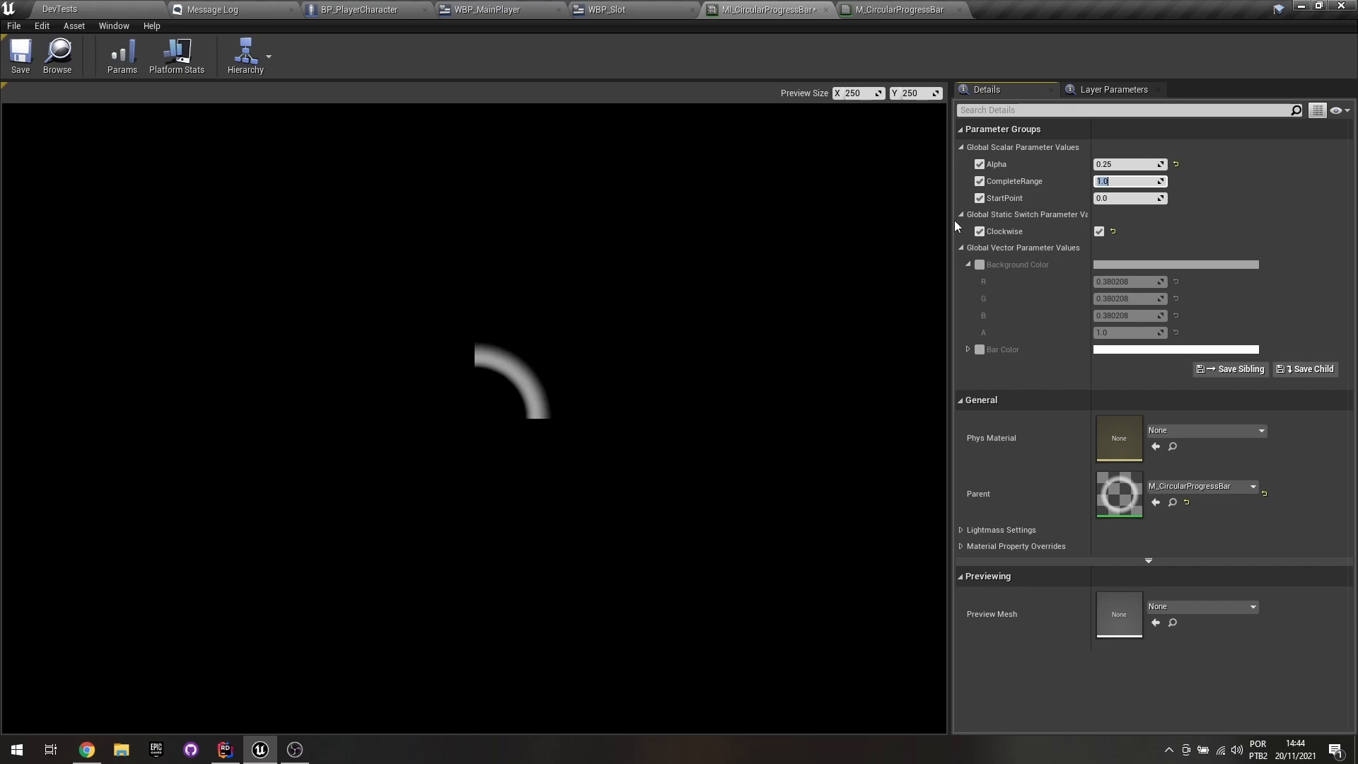
mouse_move(1161, 181)
left_mouse_down()
mouse_move(1111, 182)
mouse_move(1150, 182)
left_mouse_up()
left_click(1150, 182)
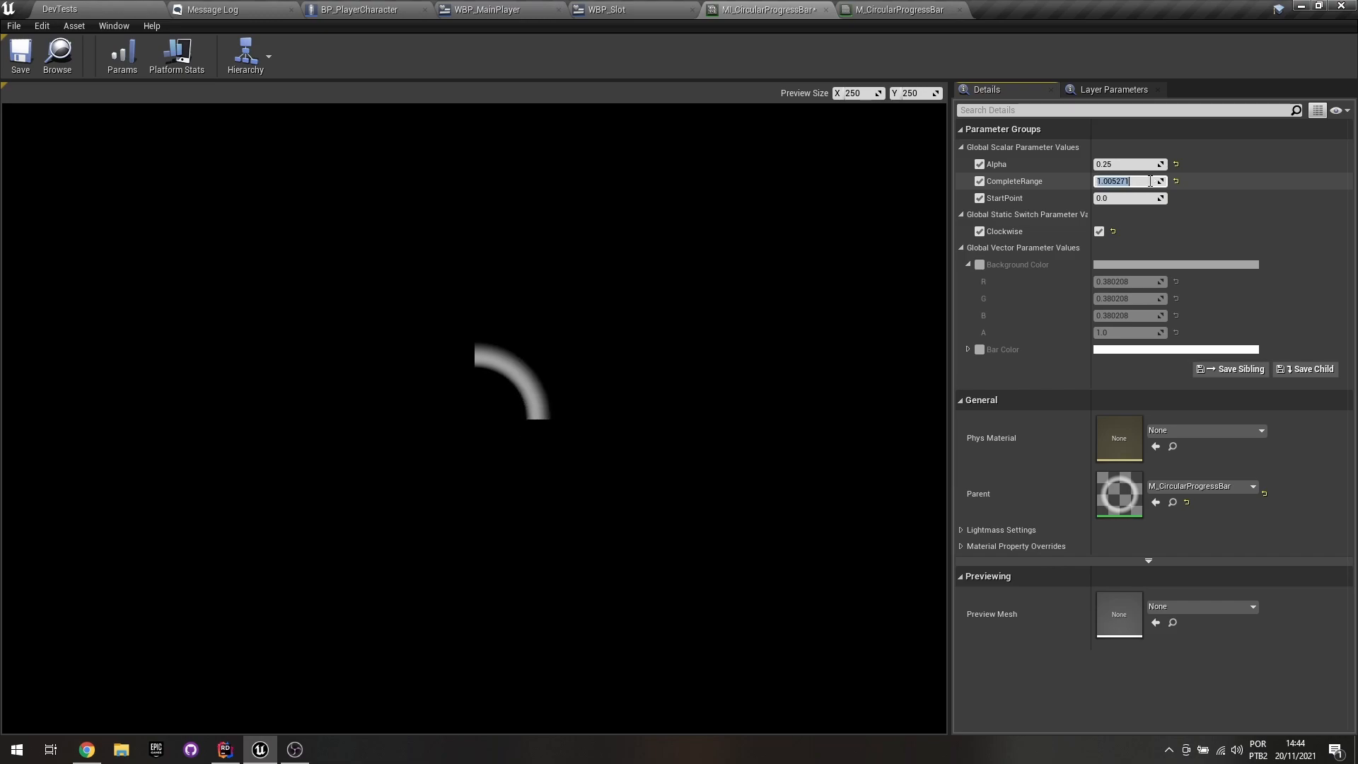
type("1.0")
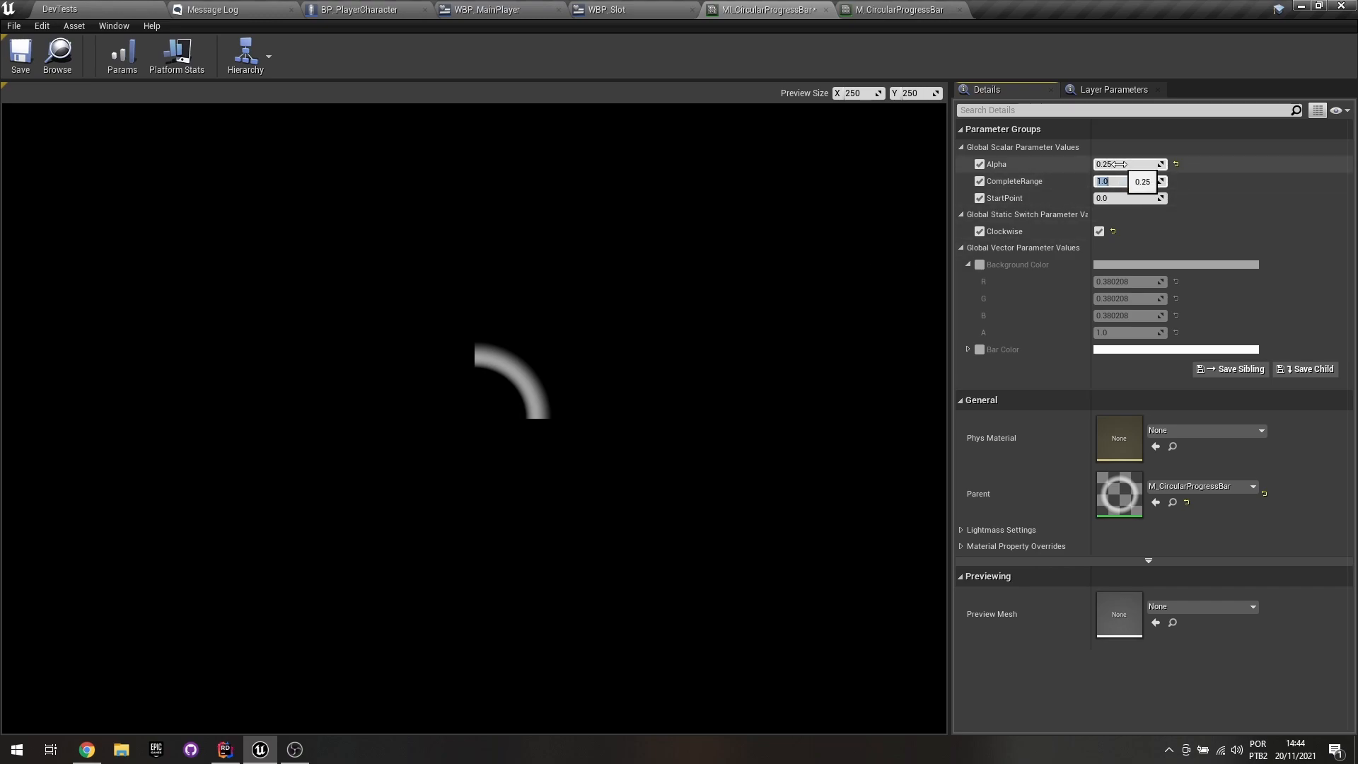
Demonstrate the progress bar's fill by setting Alpha to 0.5 and to 0.75.
left_click(1126, 172)
left_click(1127, 167)
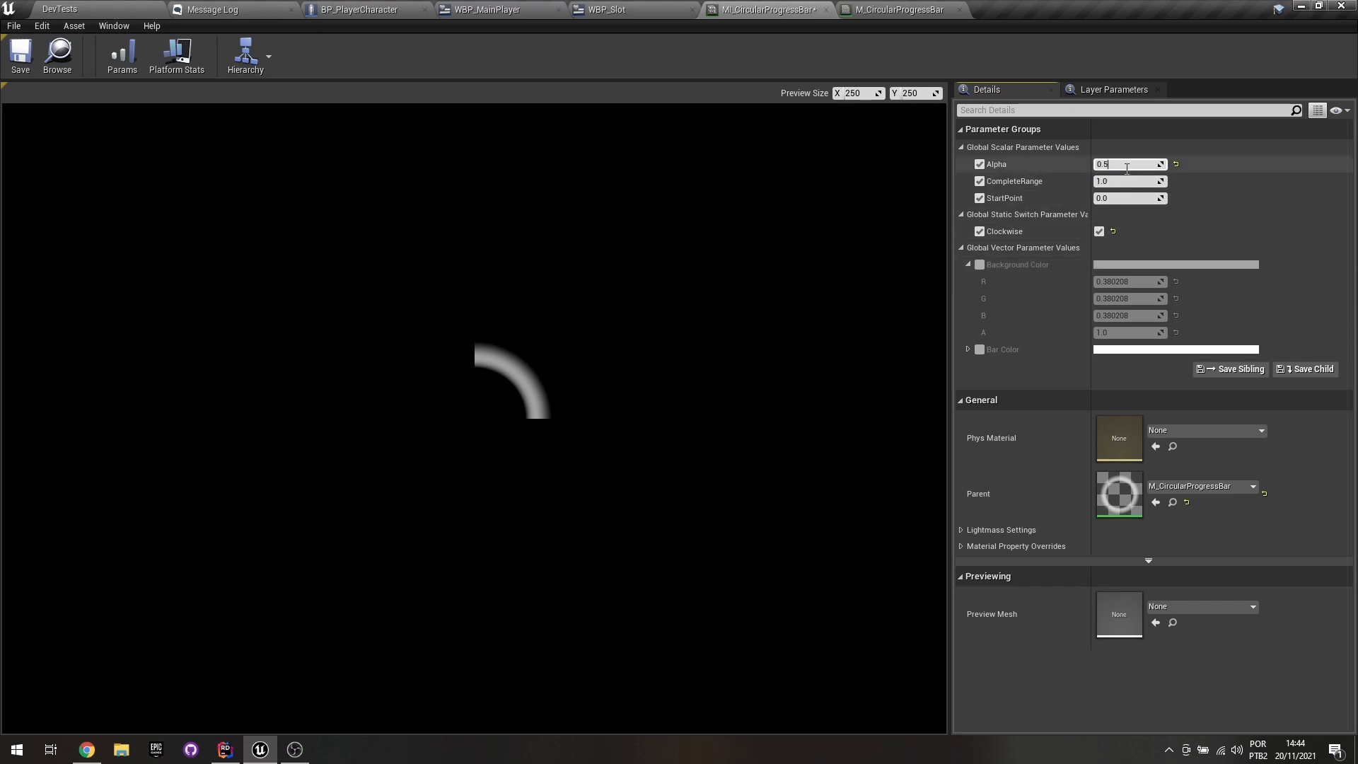
key("Return")
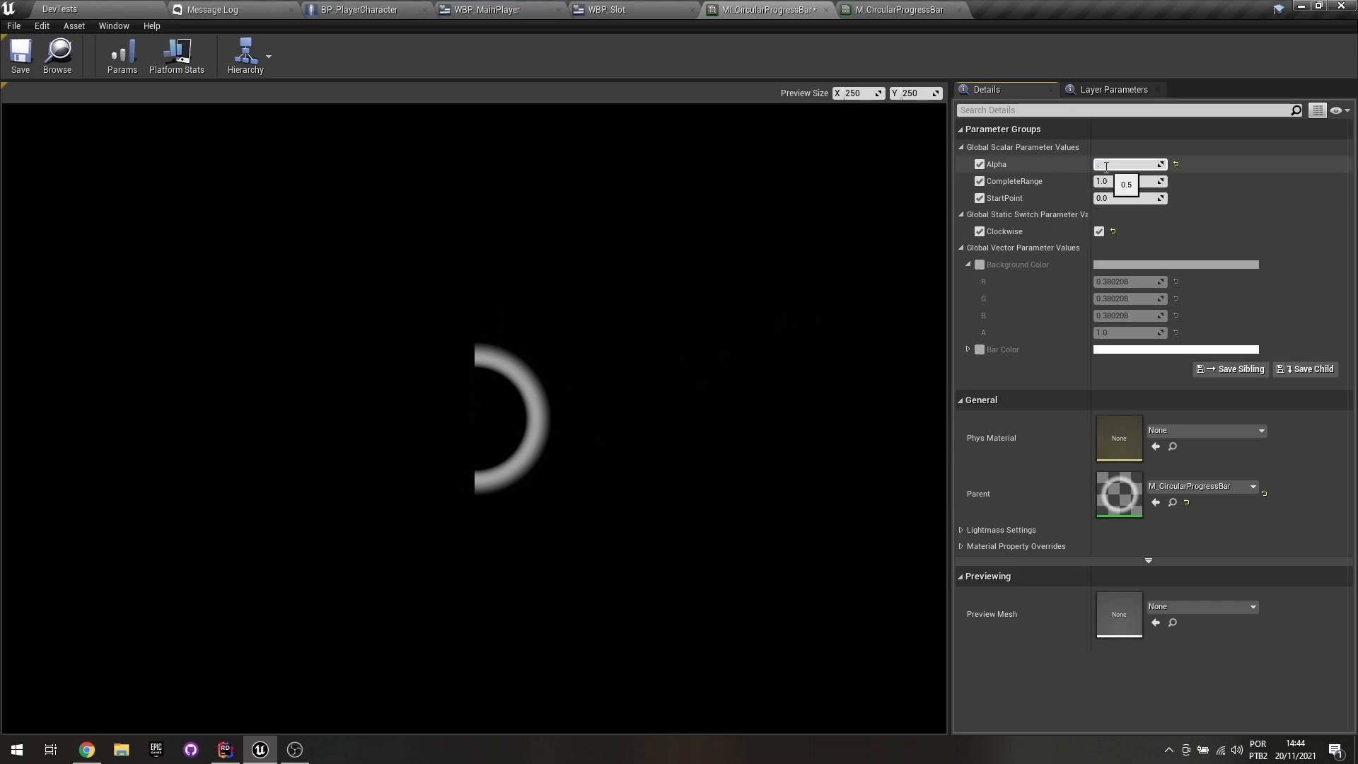
type("75")
key("Return")
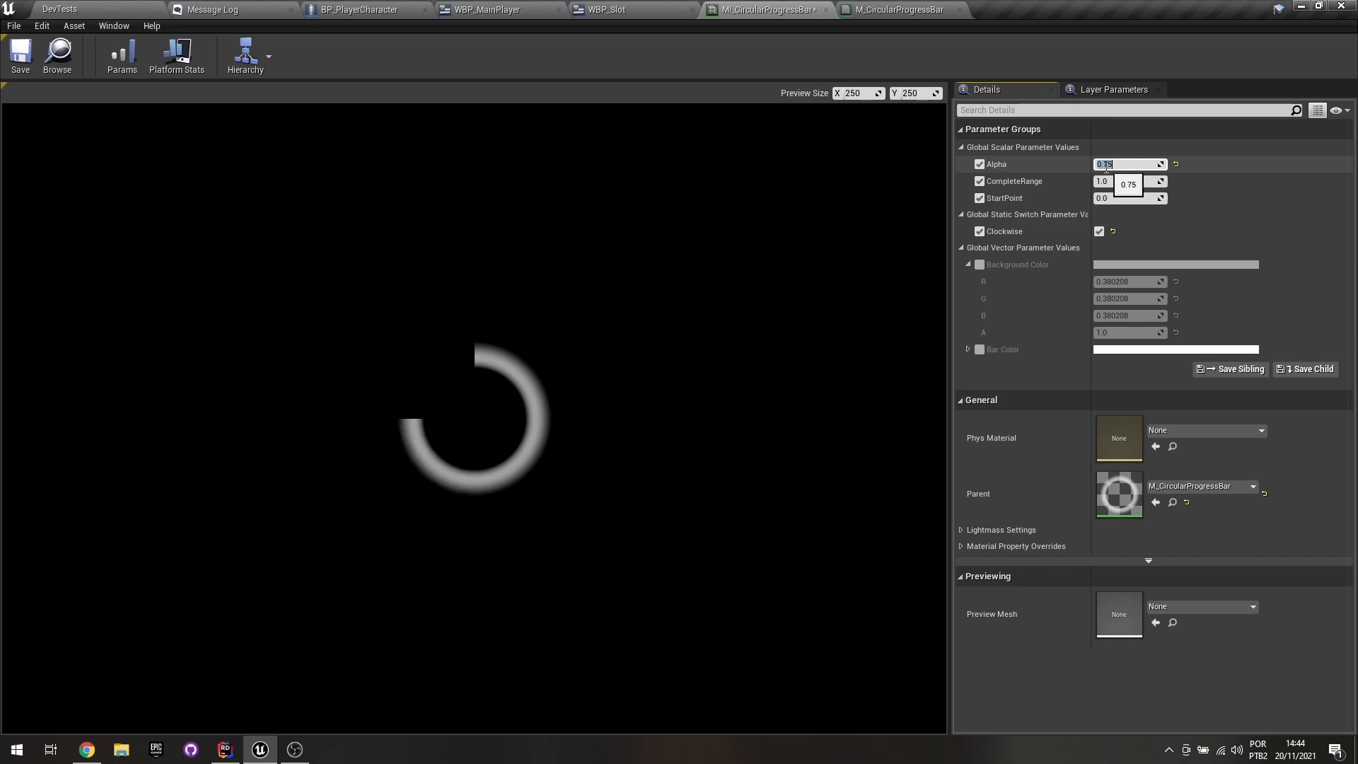
Reset the instance's Alpha to its default value and save the instance.
left_click(1176, 164)
left_click(20, 57)
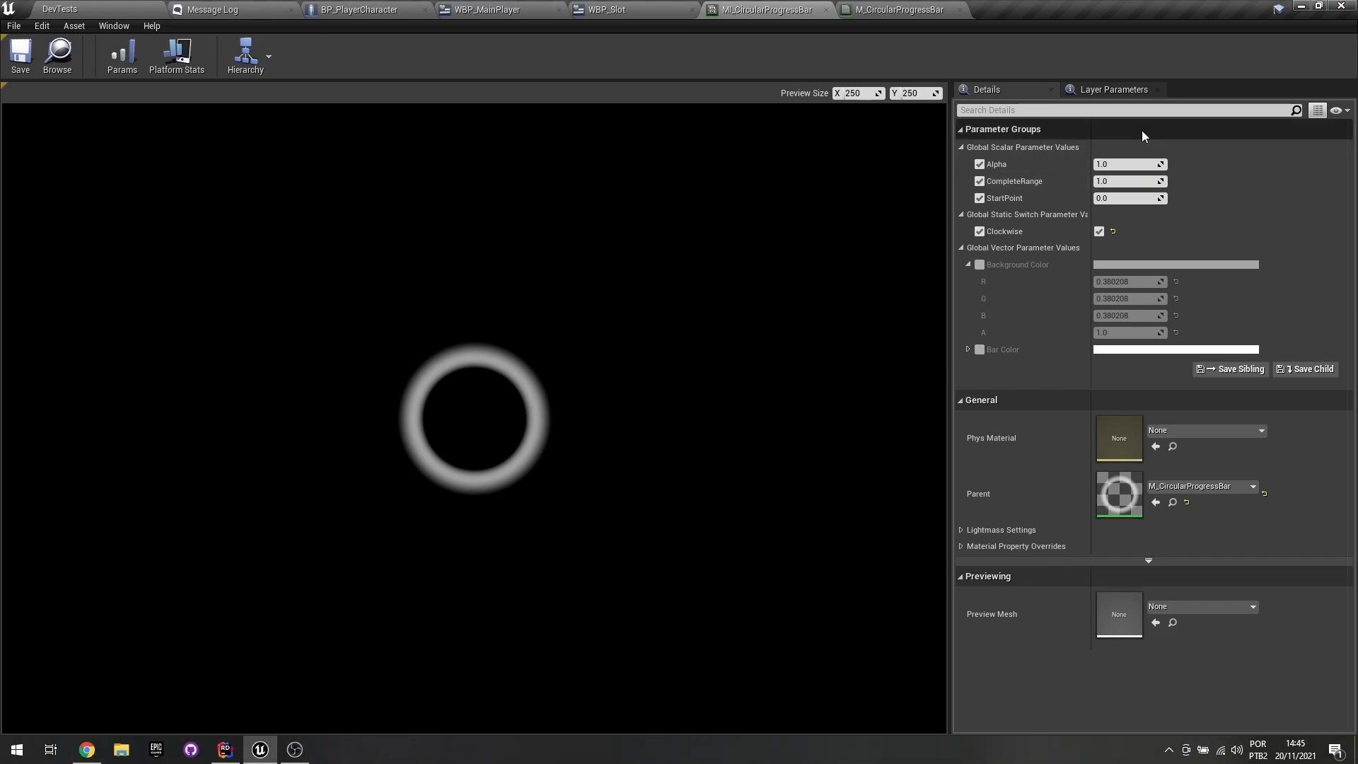
Return to the parent material and examine how the CompleteRange and Alpha multiplication feeds the Add node.
left_click(906, 9)
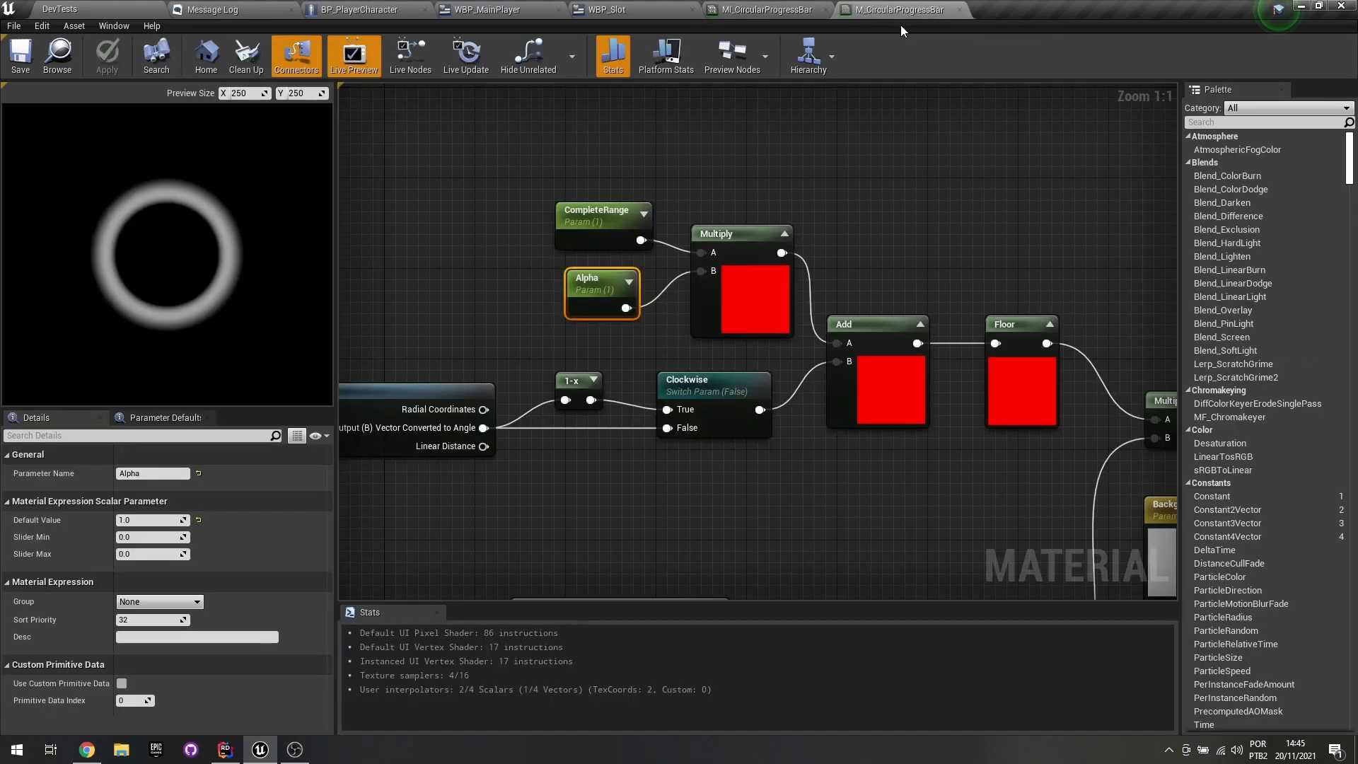
left_click(532, 337)
left_click_drag(469, 140, 780, 327)
left_click(808, 339)
left_click(880, 324)
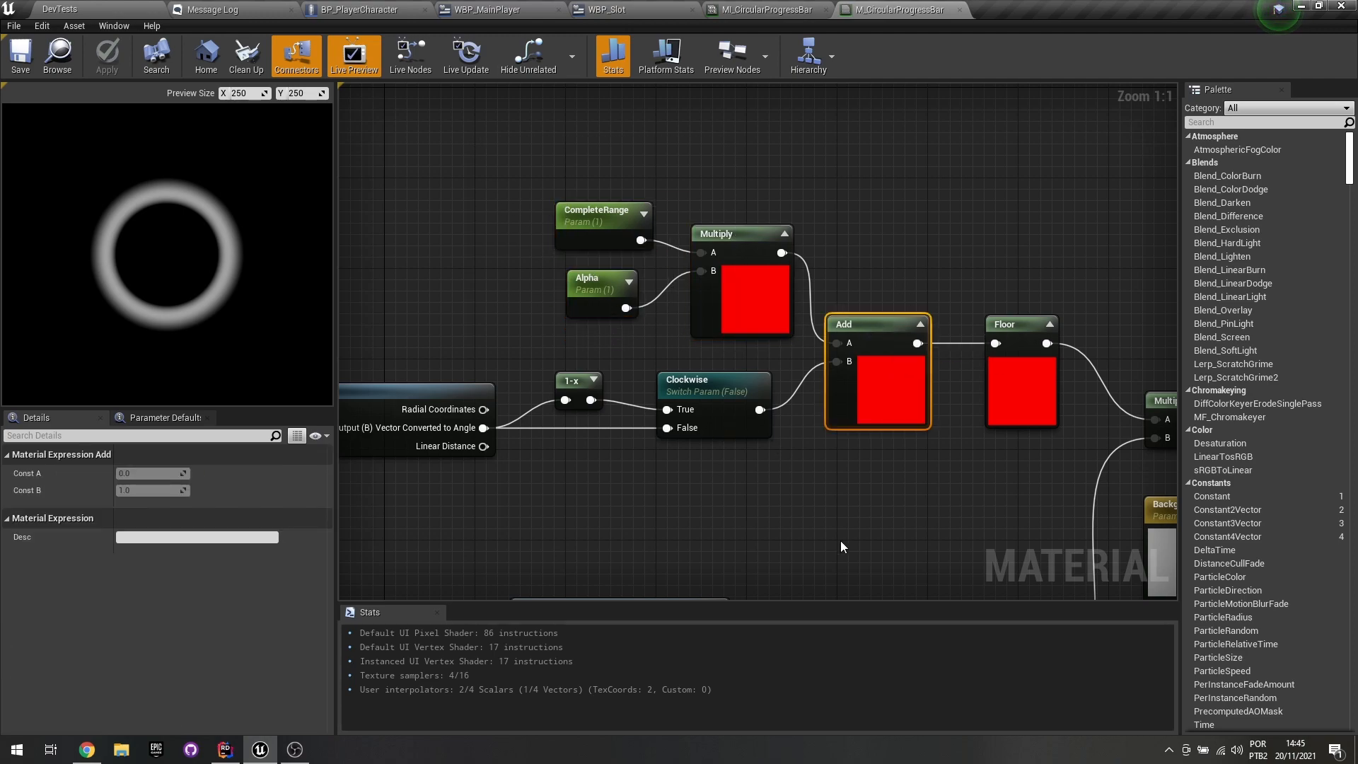
Examine the upper node branch from the radial value calculation through Add to the Floor node.
right_click_drag(657, 510, 866, 459)
scroll(865, 458, "down", 1)
scroll(864, 457, "down", 2)
left_click_drag(919, 448, 382, 385)
right_click_drag(1002, 445, 597, 418)
left_click(749, 388)
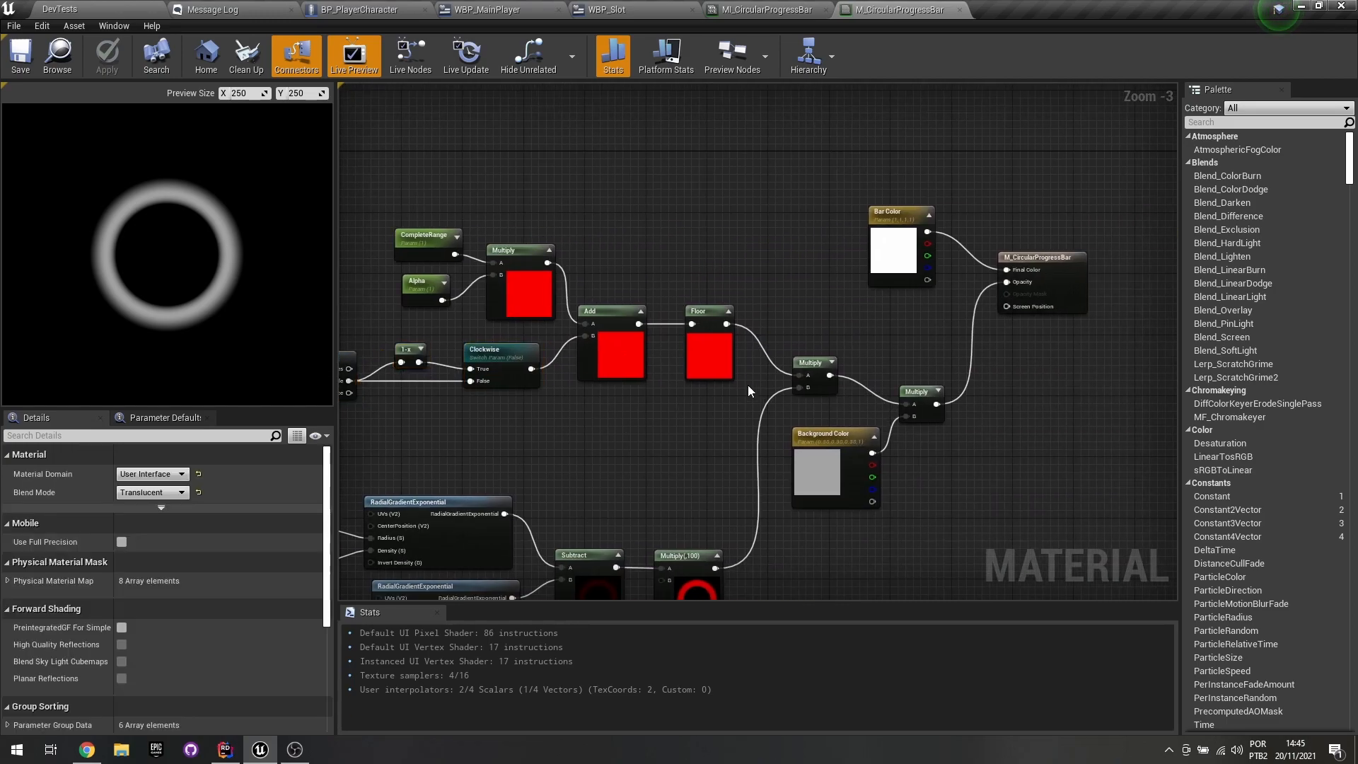
scroll(697, 354, "up", 3)
left_click(693, 352)
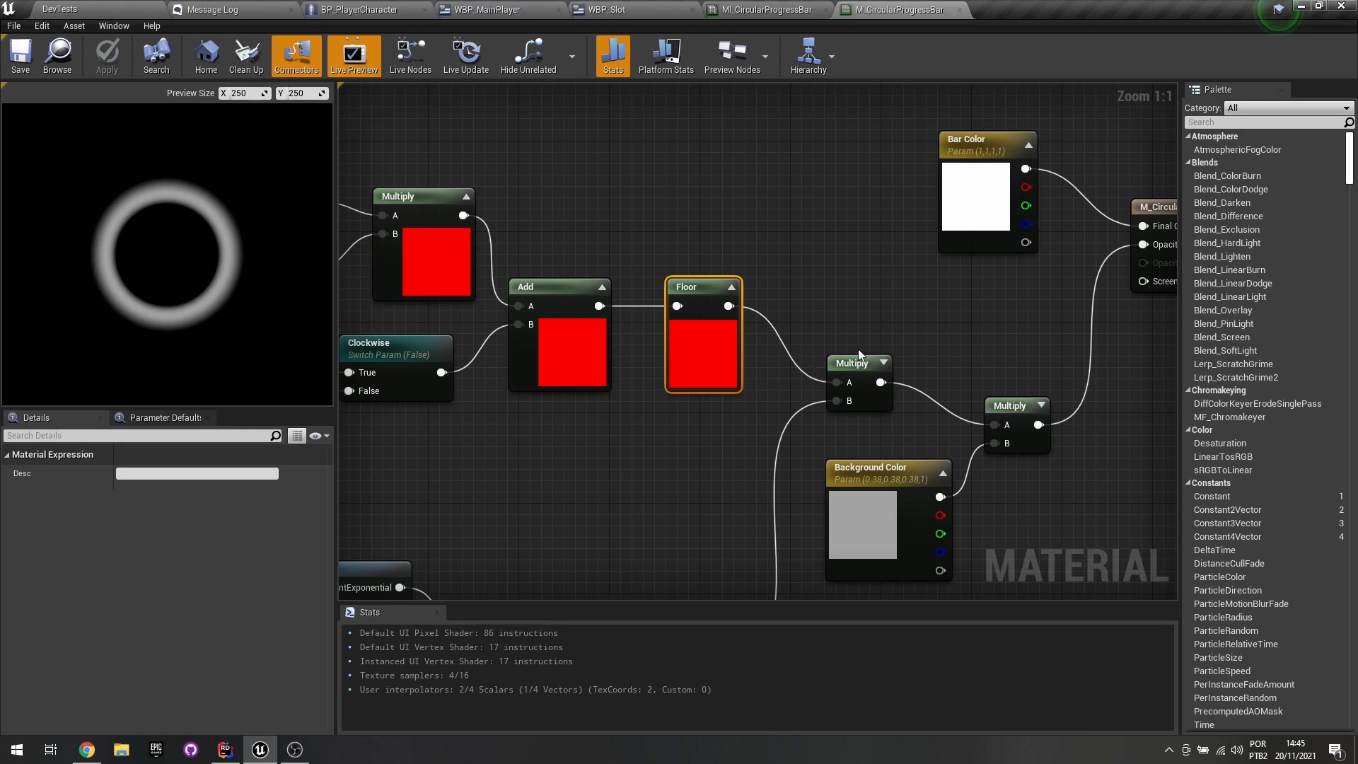
Examine the Multiply node joining the Floor output with the ring shape, and highlight the upper node branch.
left_click_drag(815, 290, 901, 414)
right_click_drag(887, 428, 917, 293)
scroll(924, 286, "down", 1)
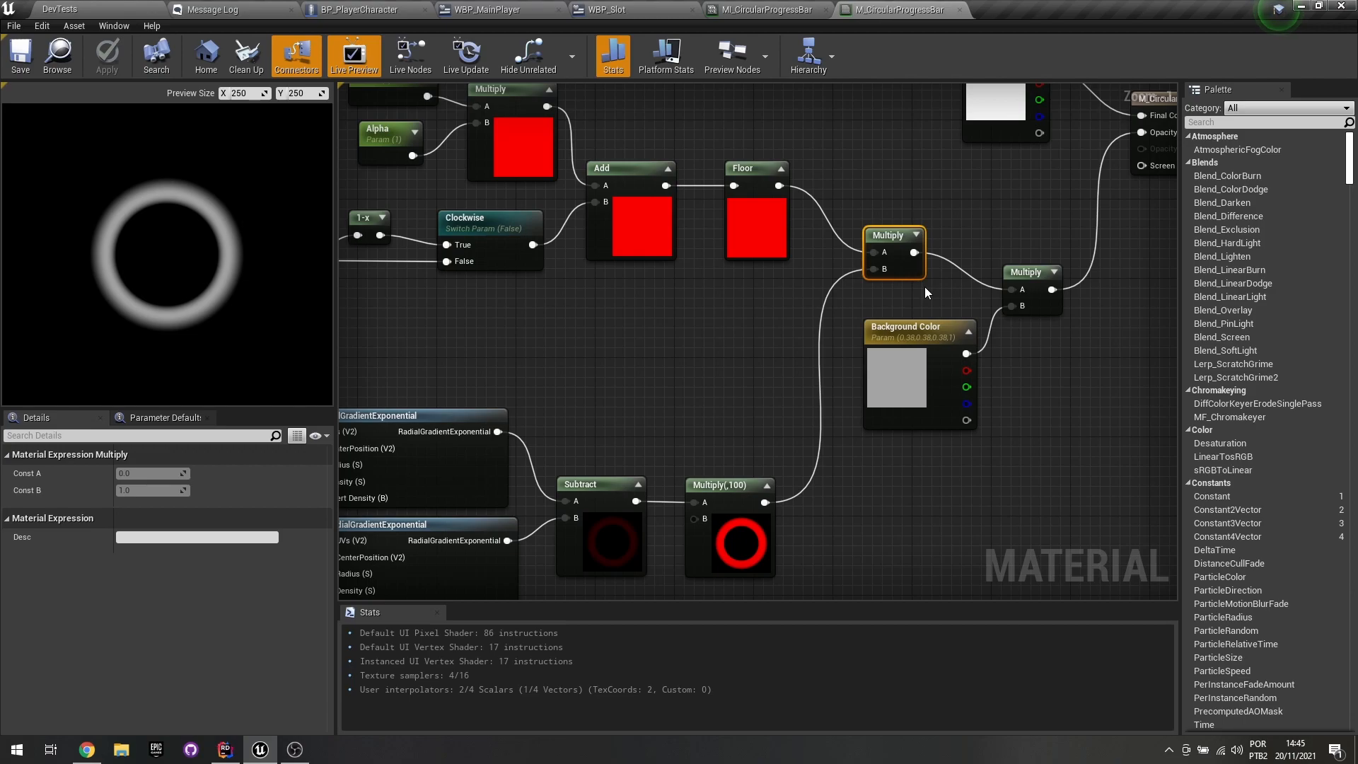
scroll(808, 246, "down", 2)
right_click_drag(749, 277, 919, 418)
left_click_drag(919, 417, 410, 248)
right_click_drag(890, 452, 408, 401)
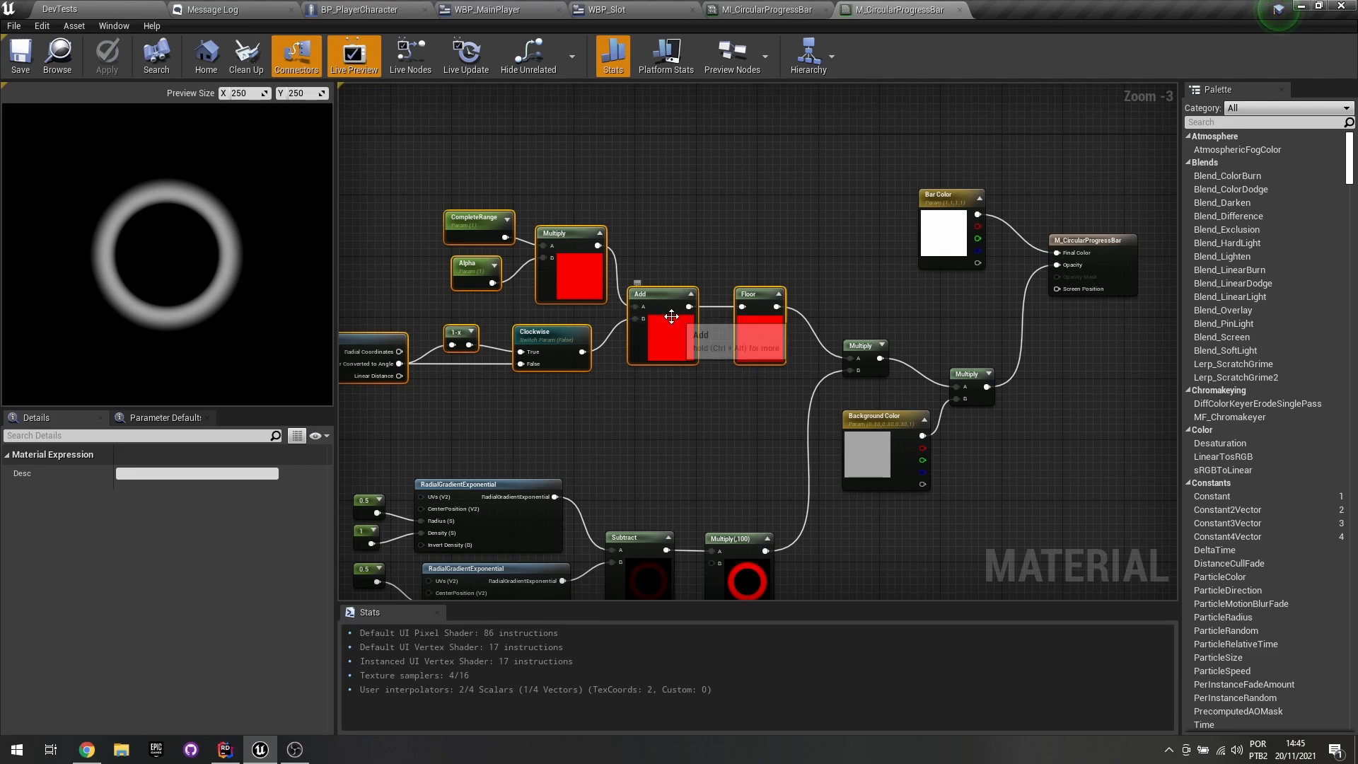
Examine the two RadialGradientExponential nodes and the Radius and Density constants feeding the upper one.
right_click_drag(730, 549, 762, 368)
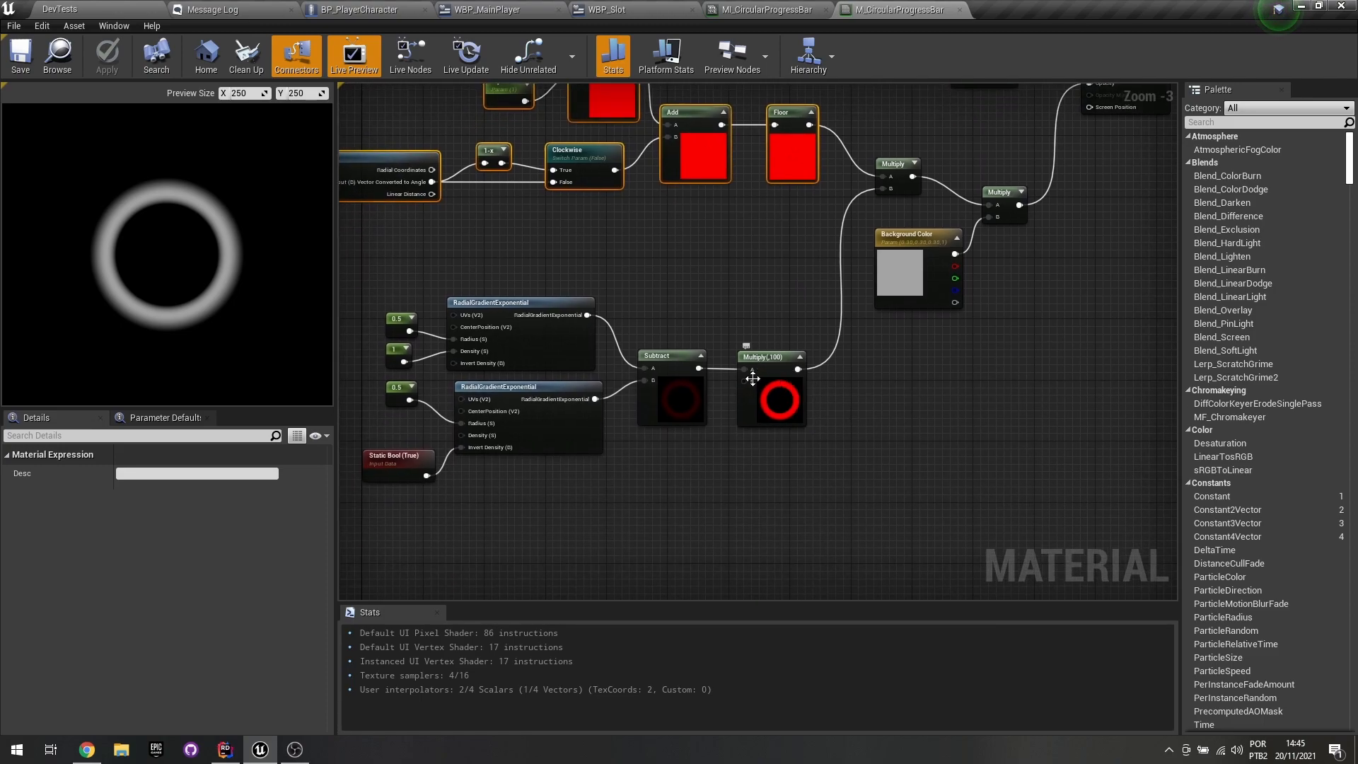
right_click_drag(685, 449, 772, 448)
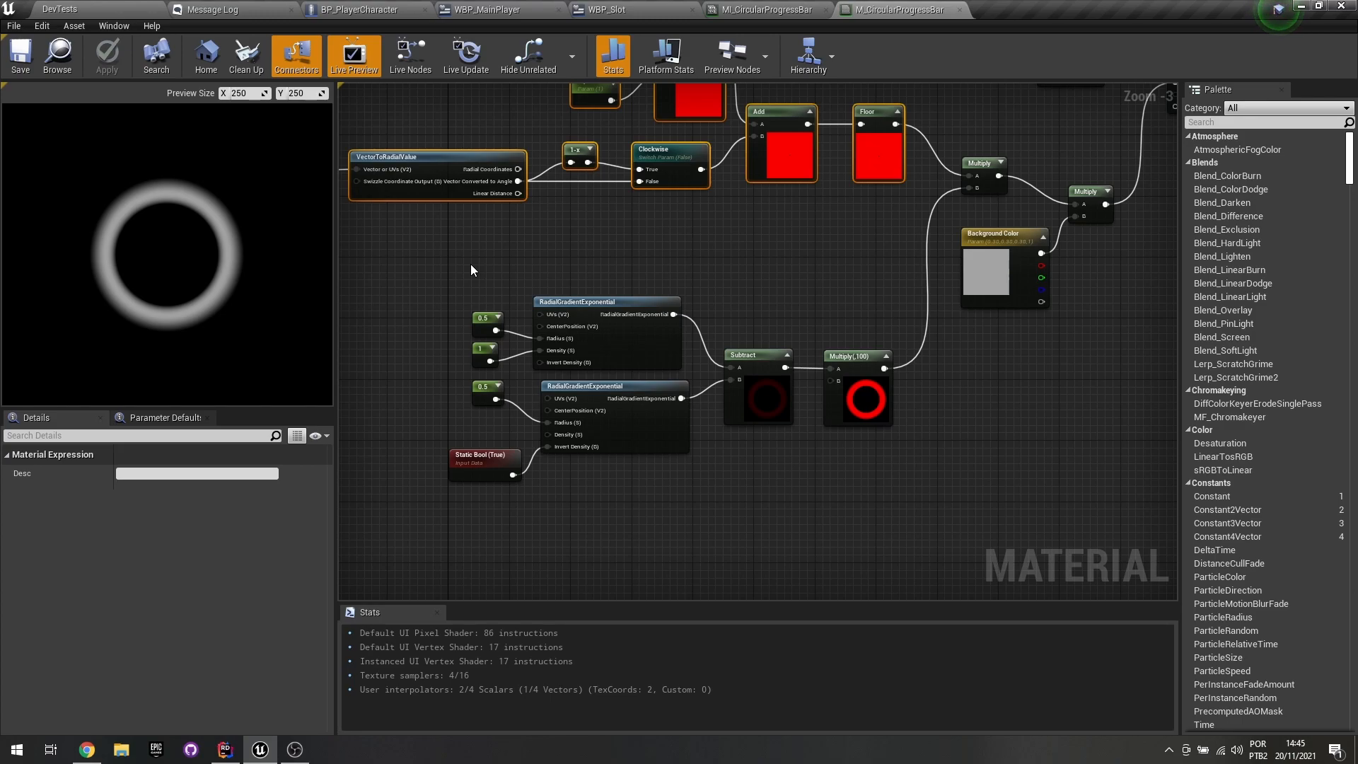
scroll(495, 369, "up", 3)
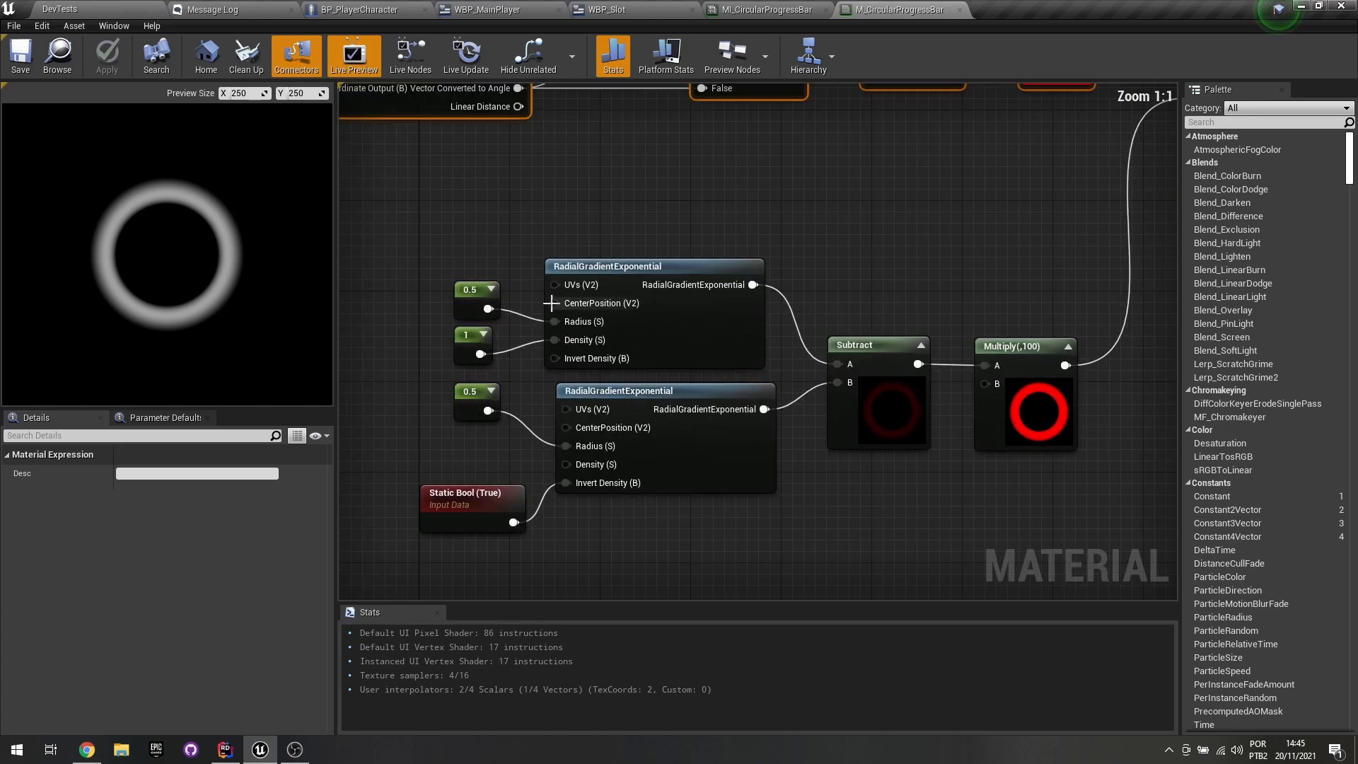
left_click(575, 268)
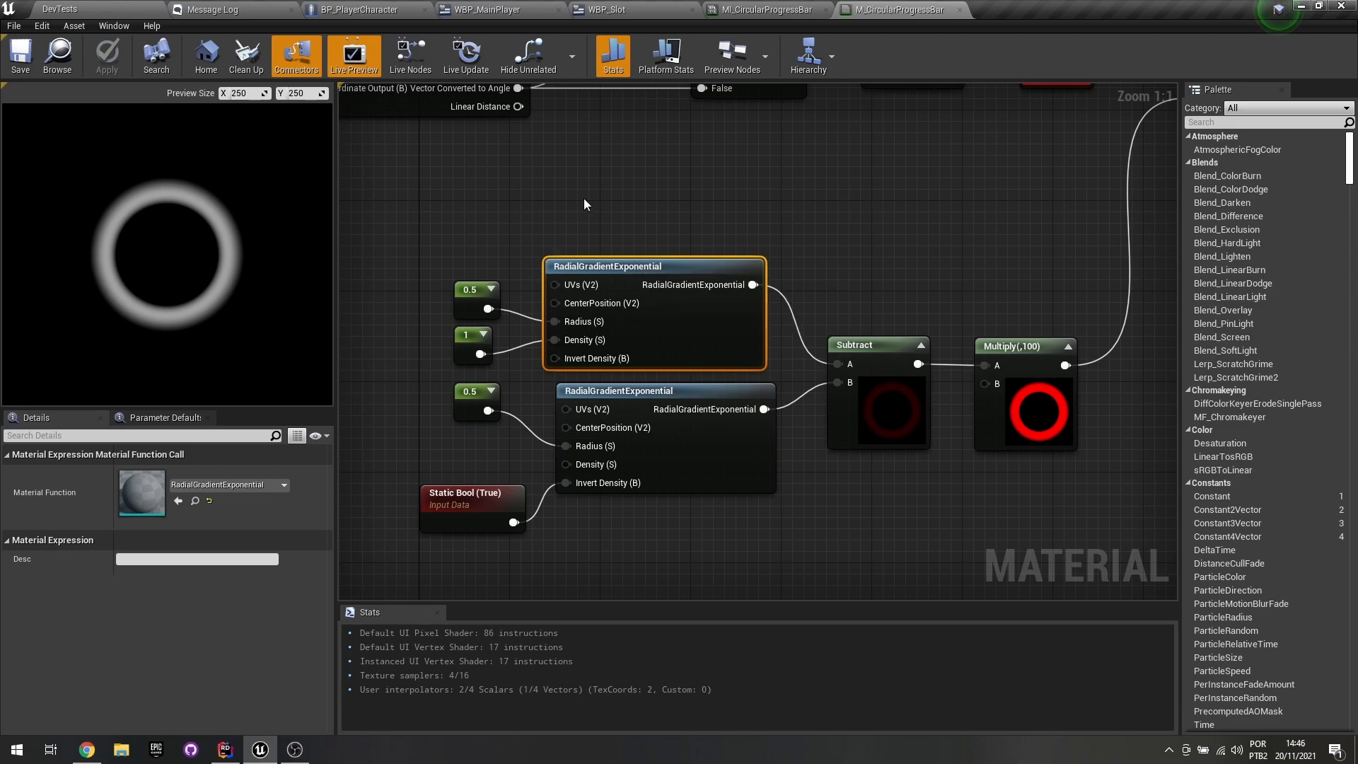
left_click(471, 300)
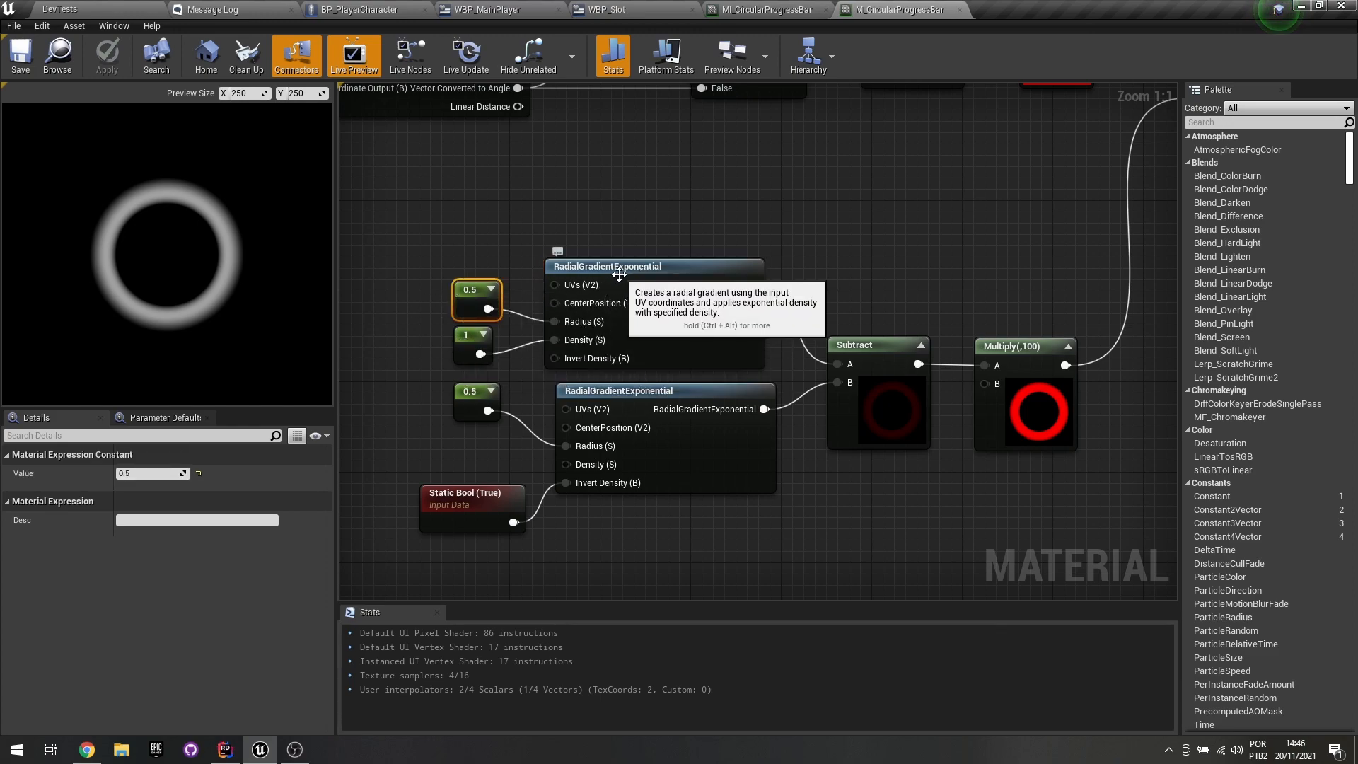
left_click(475, 344)
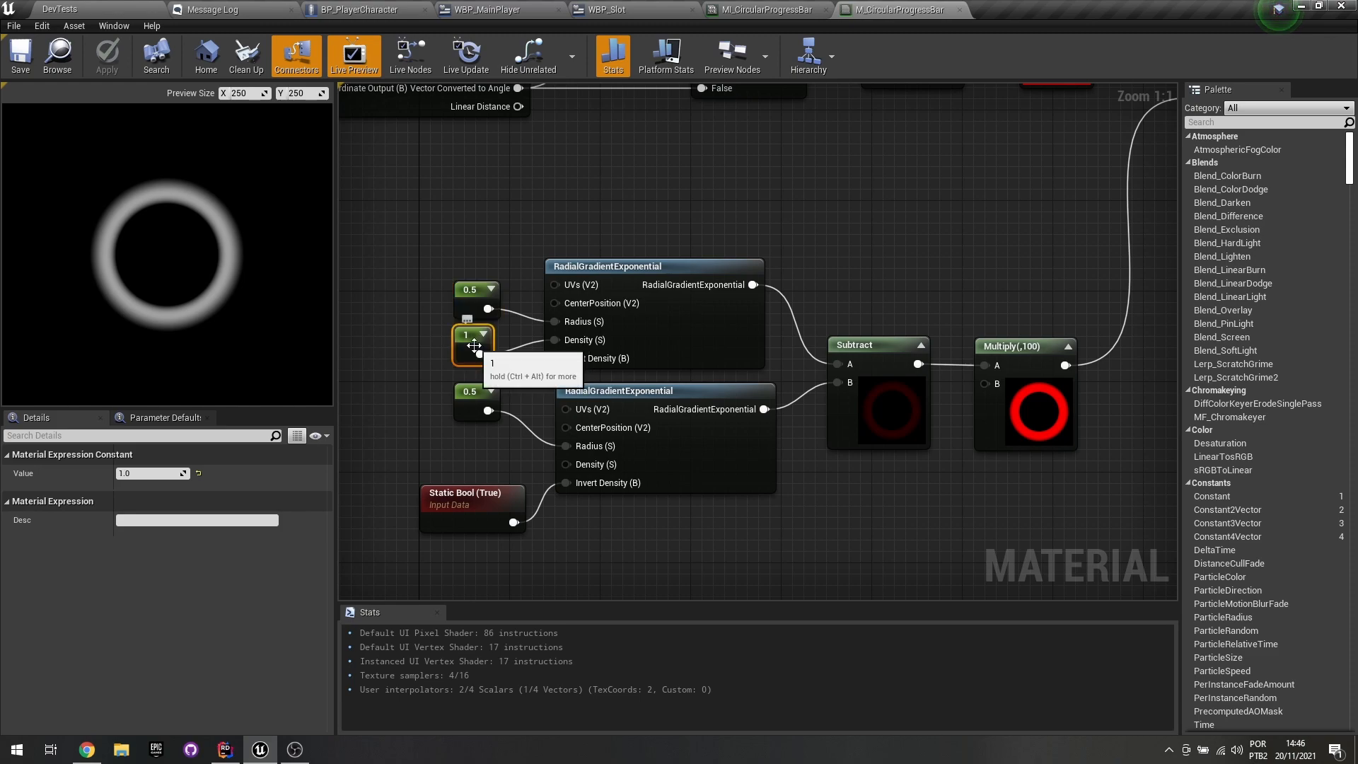
left_click(639, 398)
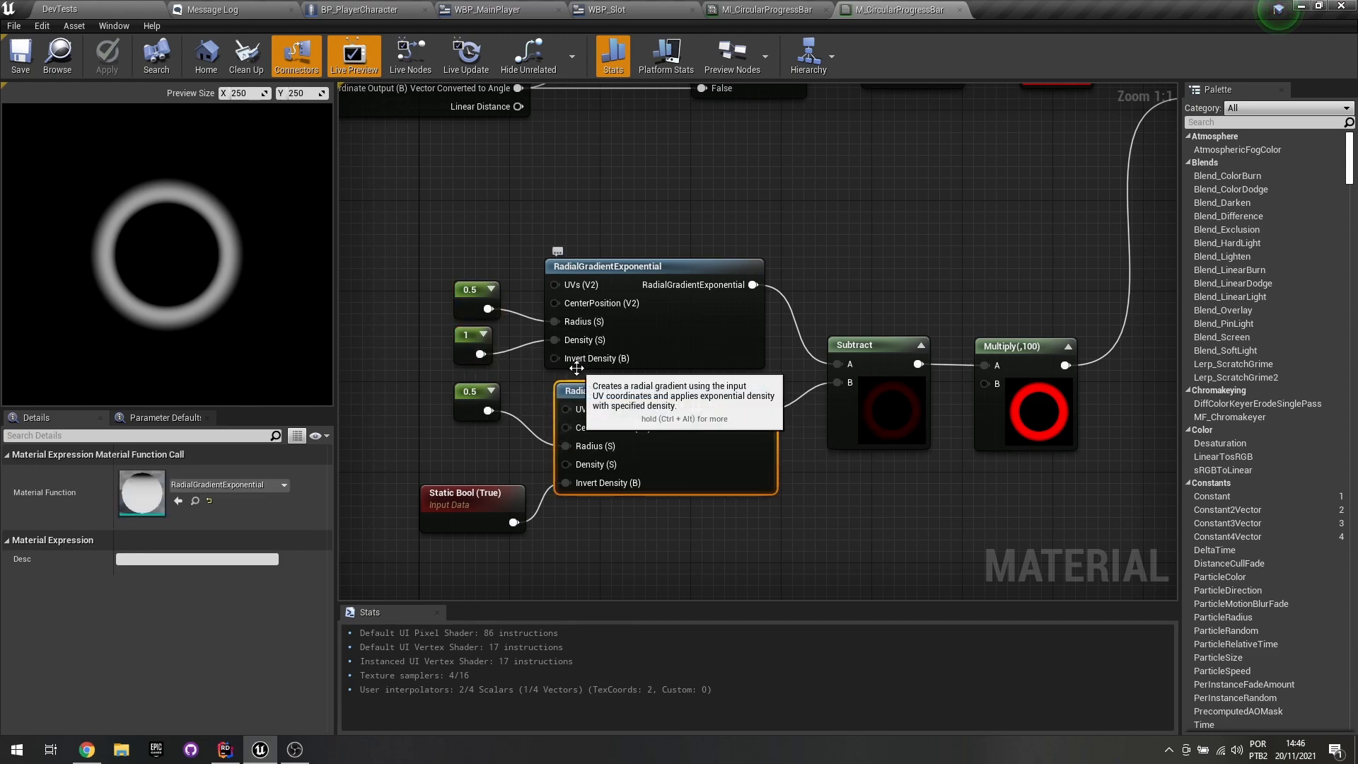
Move the lower 0.5 constant down to align with its Radius input, and select the Static Bool node below it.
left_click_drag(467, 404, 467, 438)
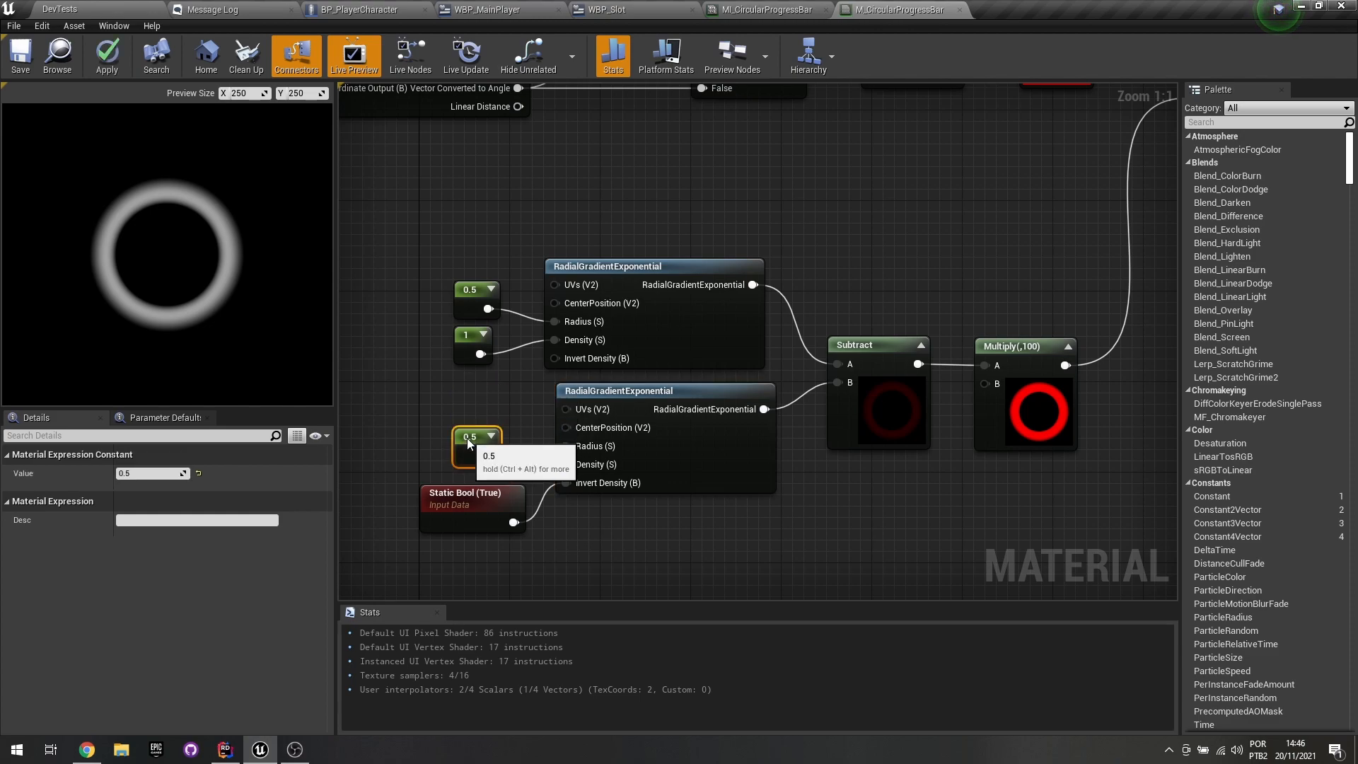
left_click(515, 511)
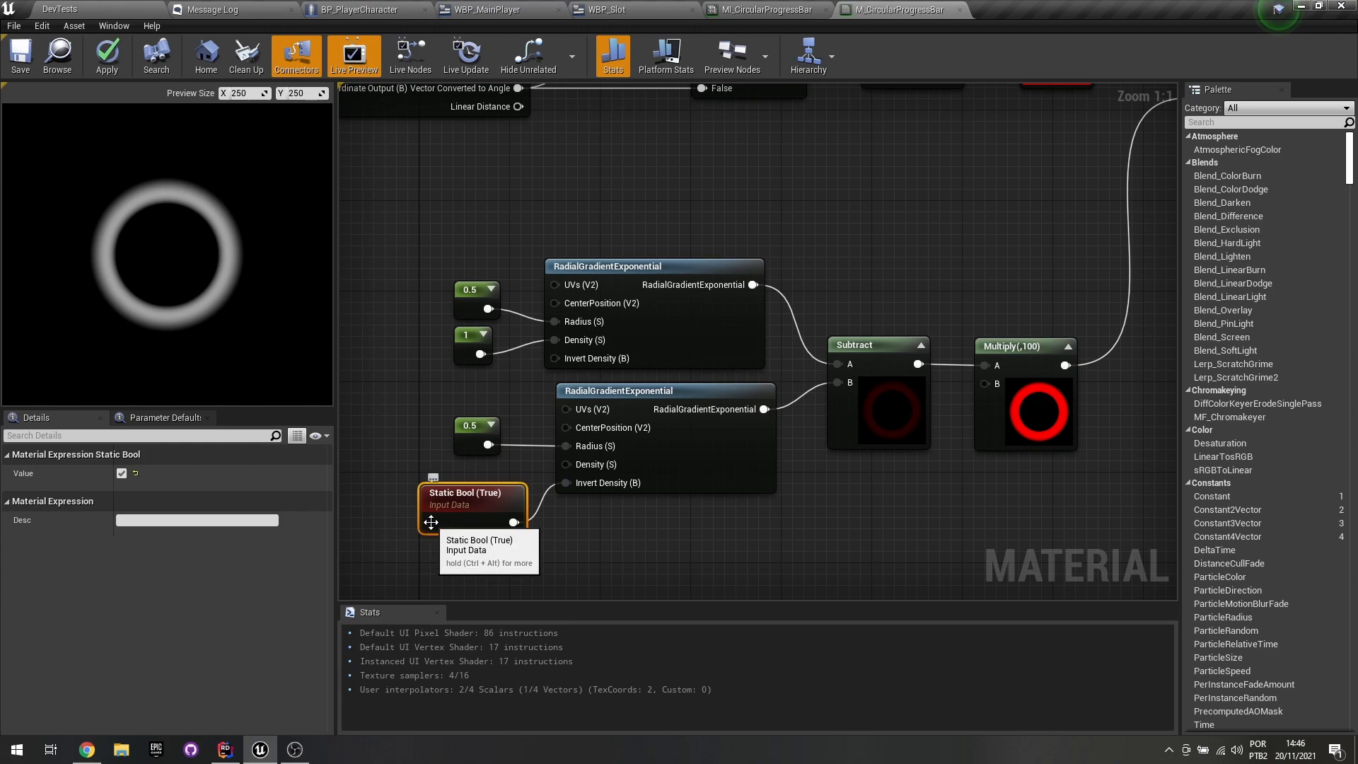
Inspect the ring in the material instance, and examine the upper RadialGradientExponential node with its constants and the lower 0.5 Radius constant in the parent graph.
left_click(780, 10)
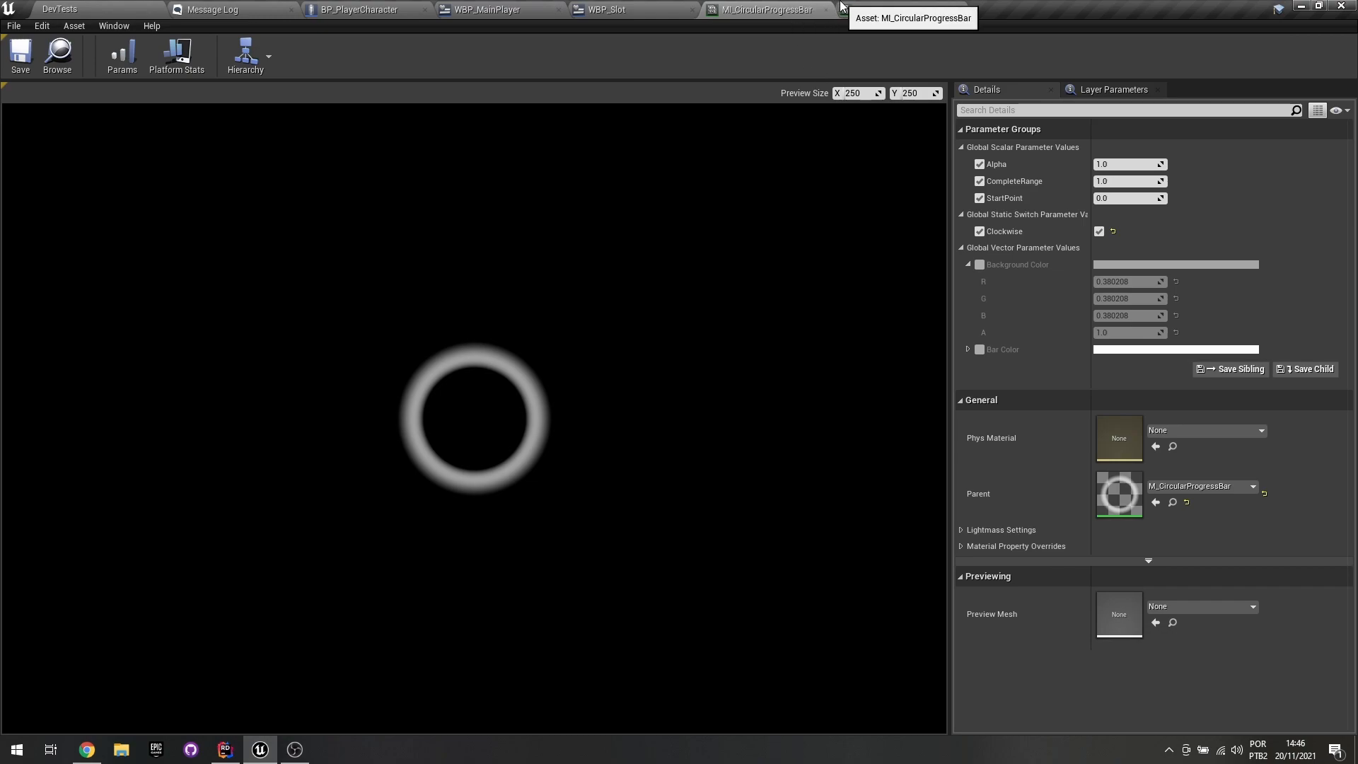
left_click(897, 9)
left_click_drag(375, 164, 683, 346)
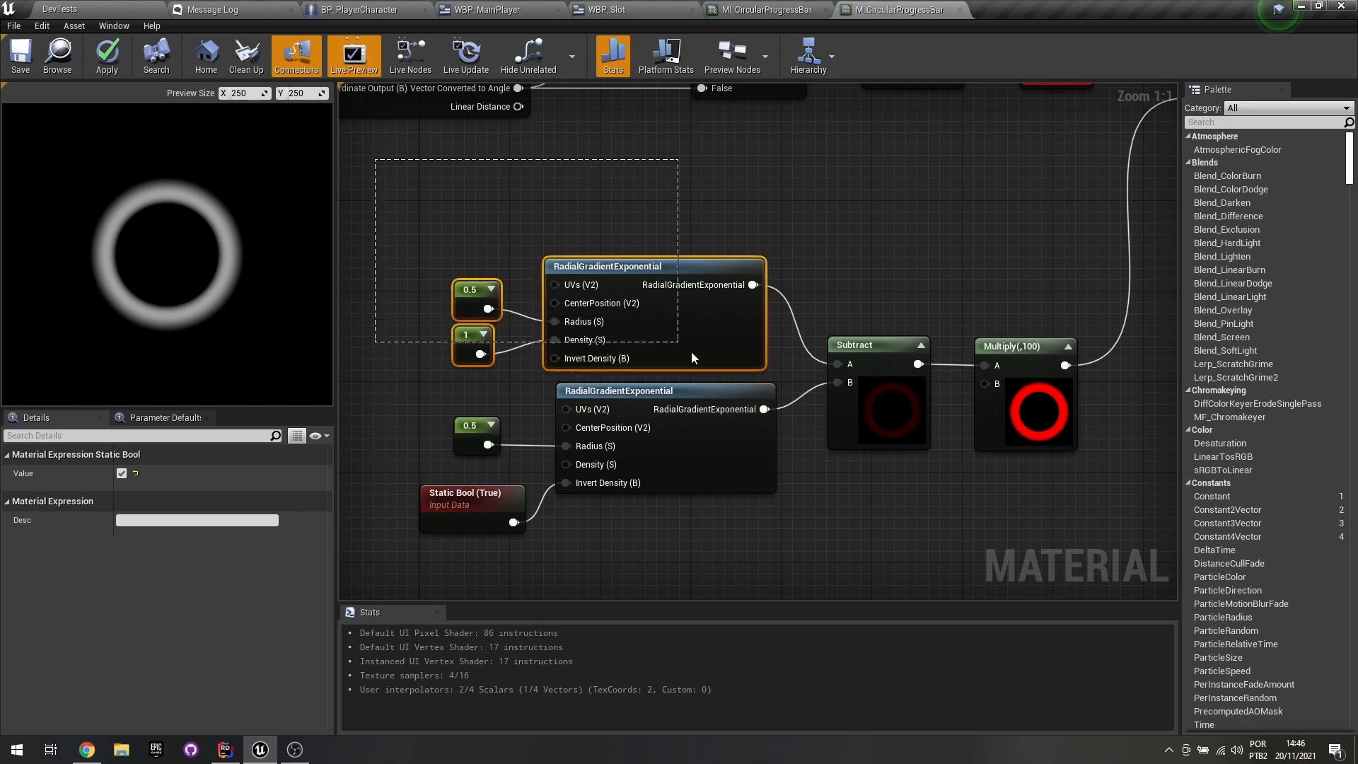
left_click_drag(405, 164, 779, 371)
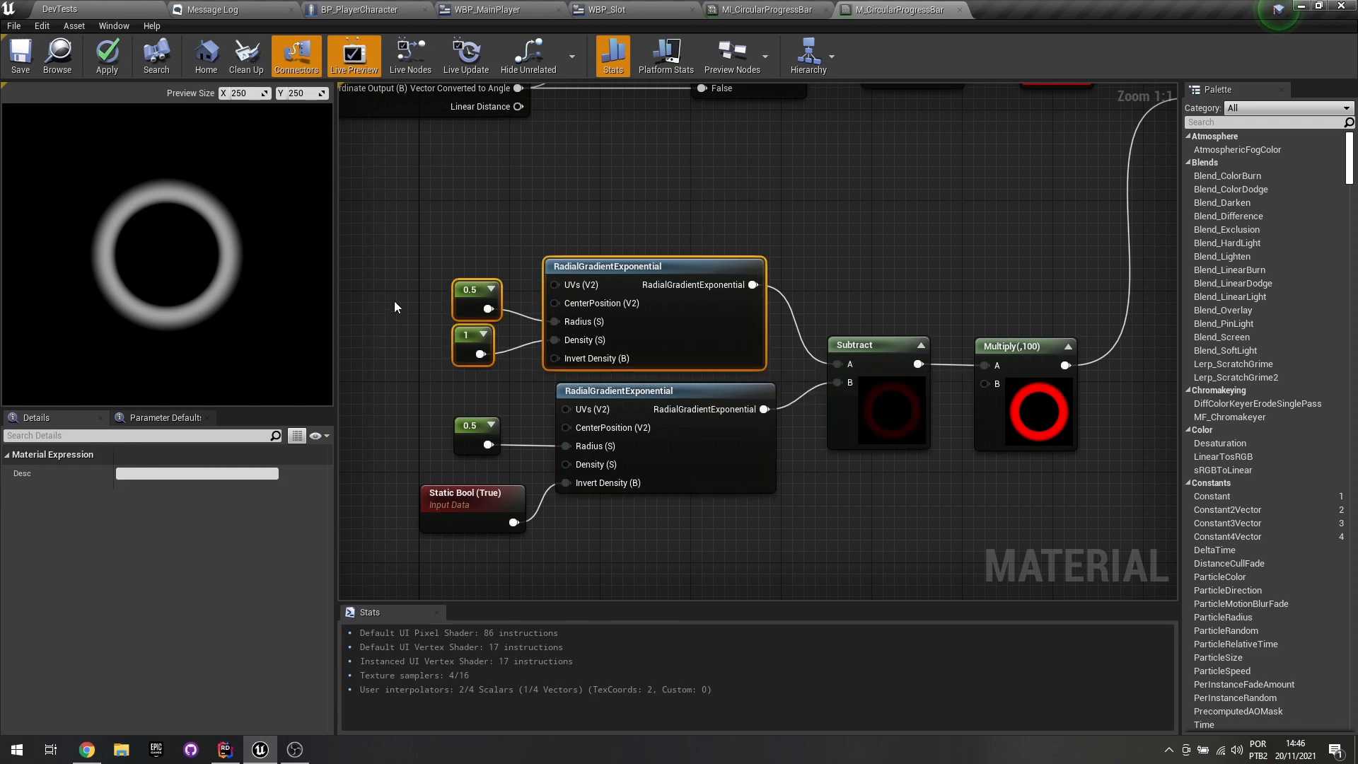
left_click(425, 272)
left_click(472, 297)
left_click(472, 437)
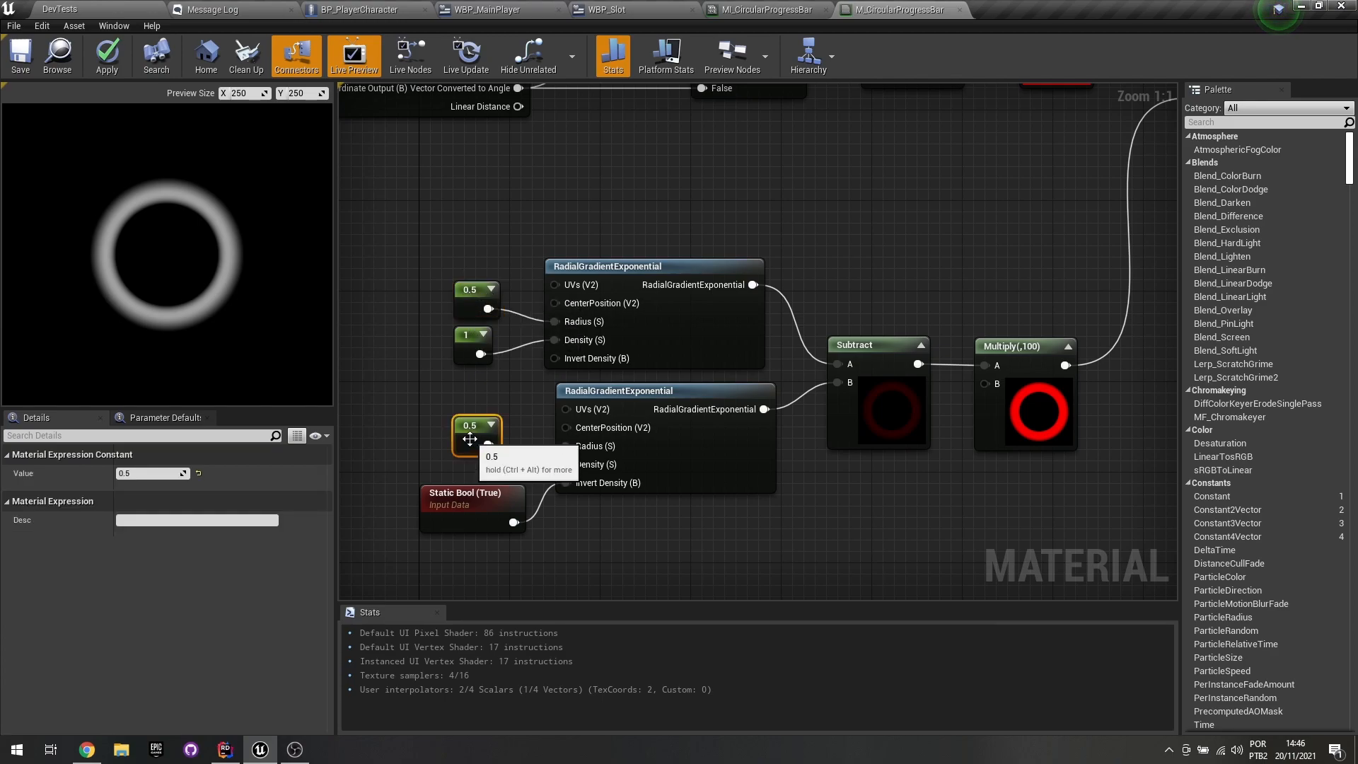
left_click(480, 354)
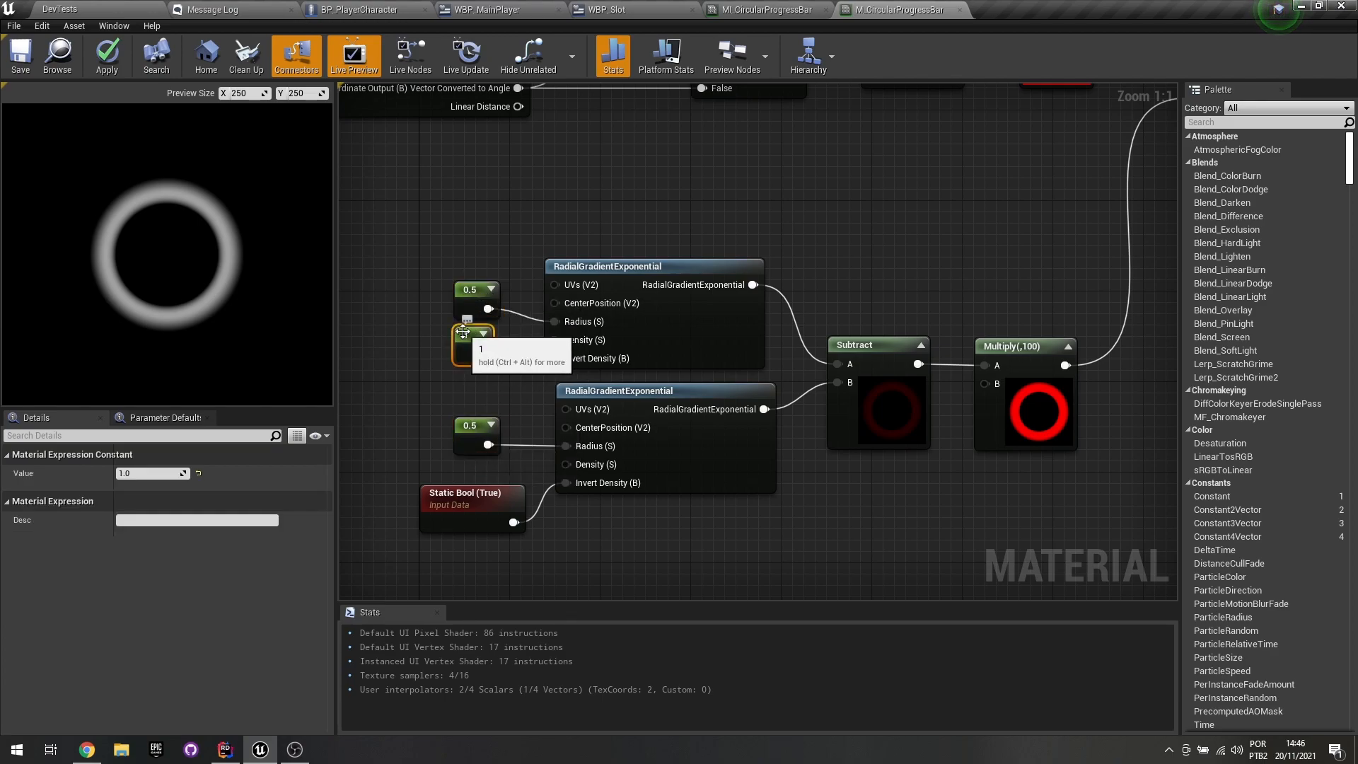
Highlight the lower gradient branch's inputs and move the Static Bool node slightly up and to the left.
left_click_drag(397, 498, 650, 529)
left_click(652, 529)
left_click(445, 513)
left_click_drag(445, 514, 416, 491)
Examine the Subtract node combining the two radial gradients and the Multiply node that amplifies its result.
right_click_drag(855, 471, 737, 488)
left_click(751, 362)
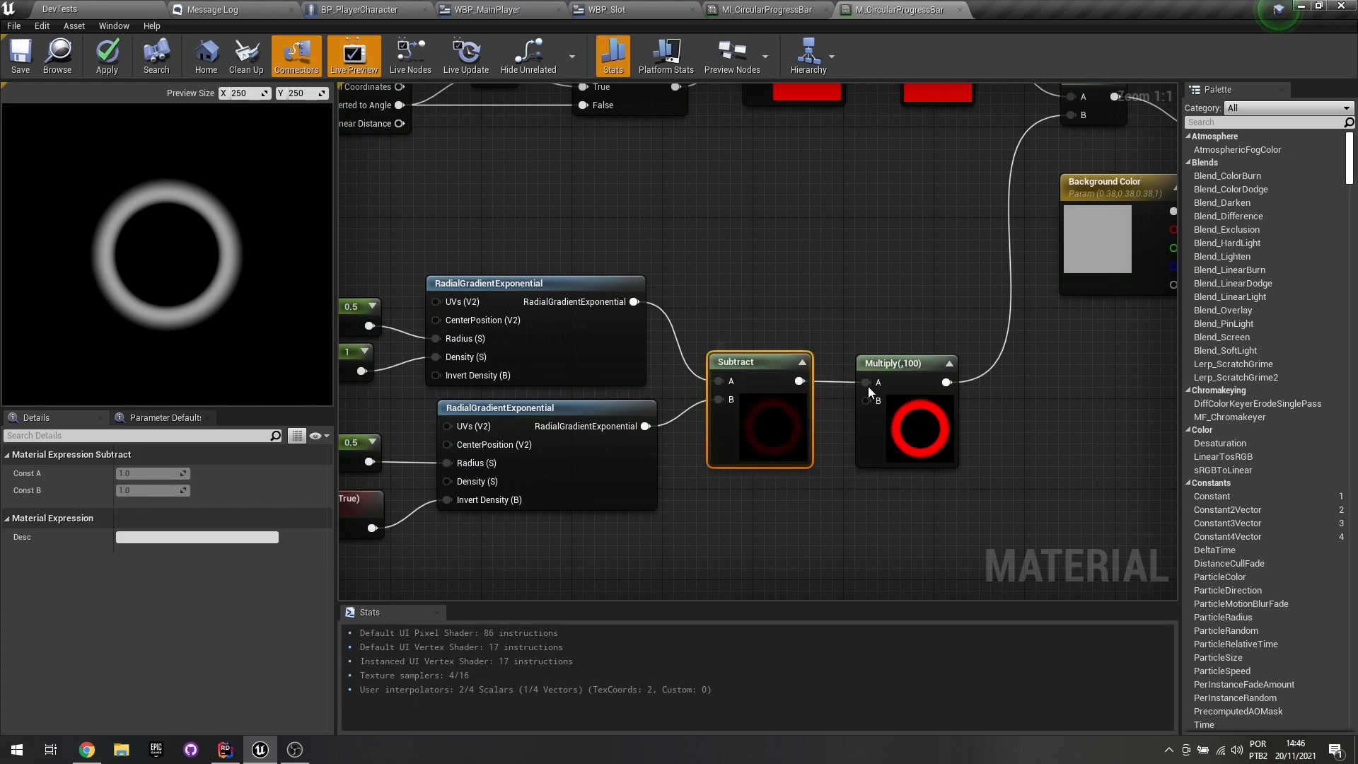
left_click(906, 364)
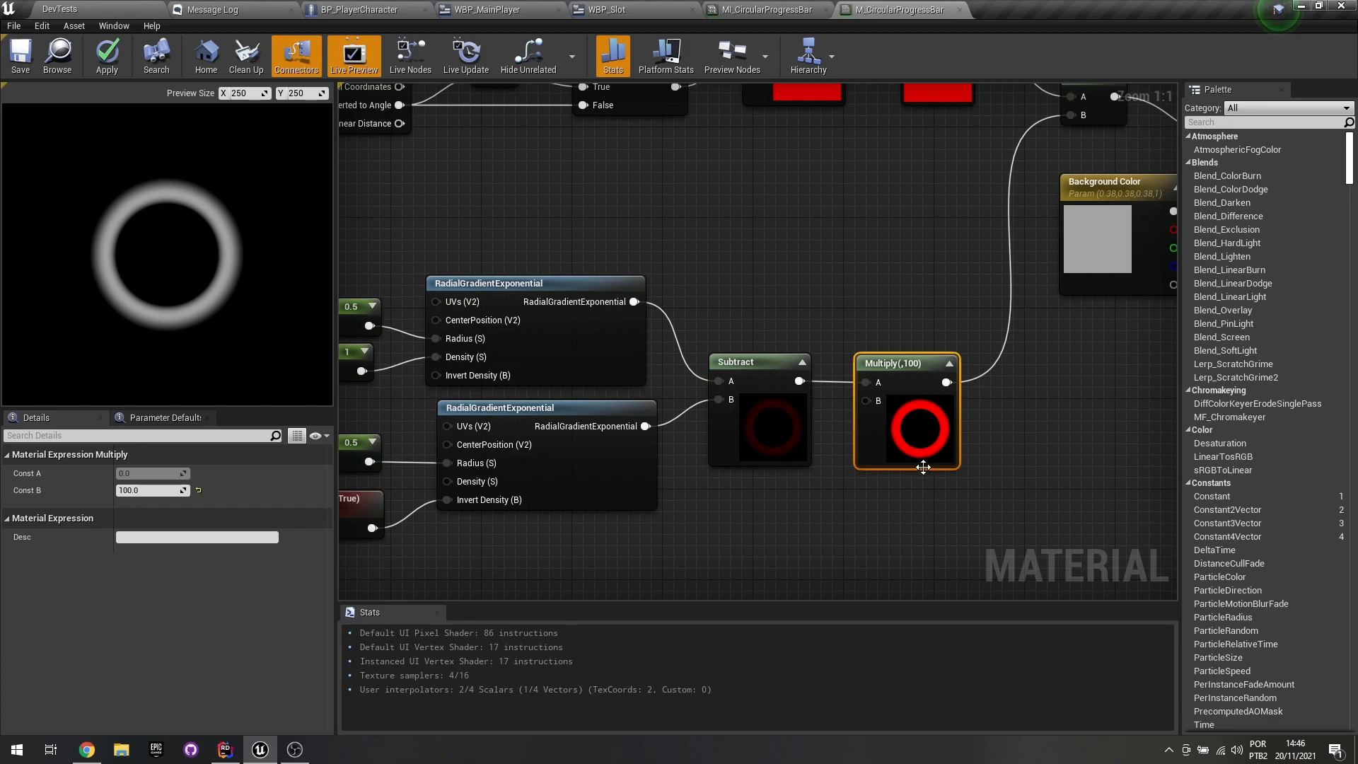
left_click_drag(1059, 525, 884, 328)
left_click(753, 431)
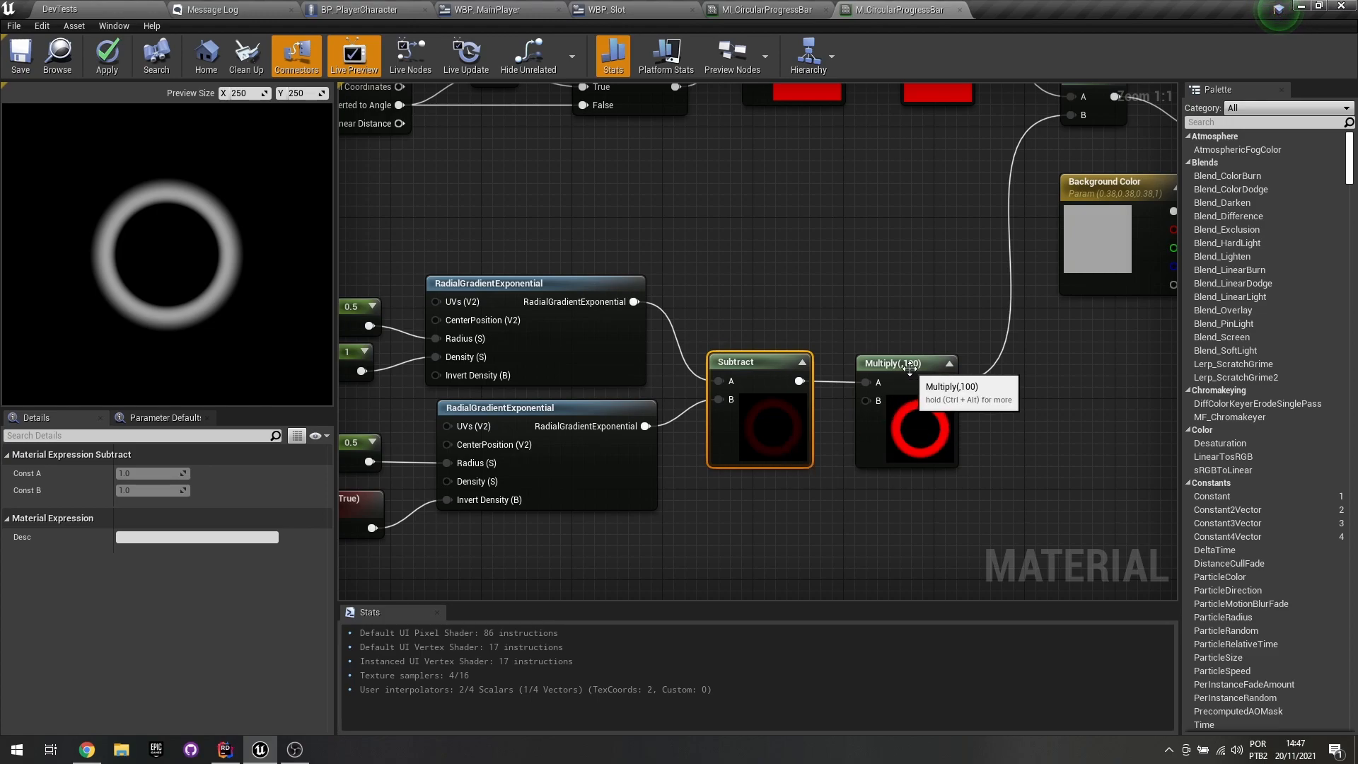
Set Const B of the Multiply node after Subtract to 1000 and apply the material.
left_click(909, 396)
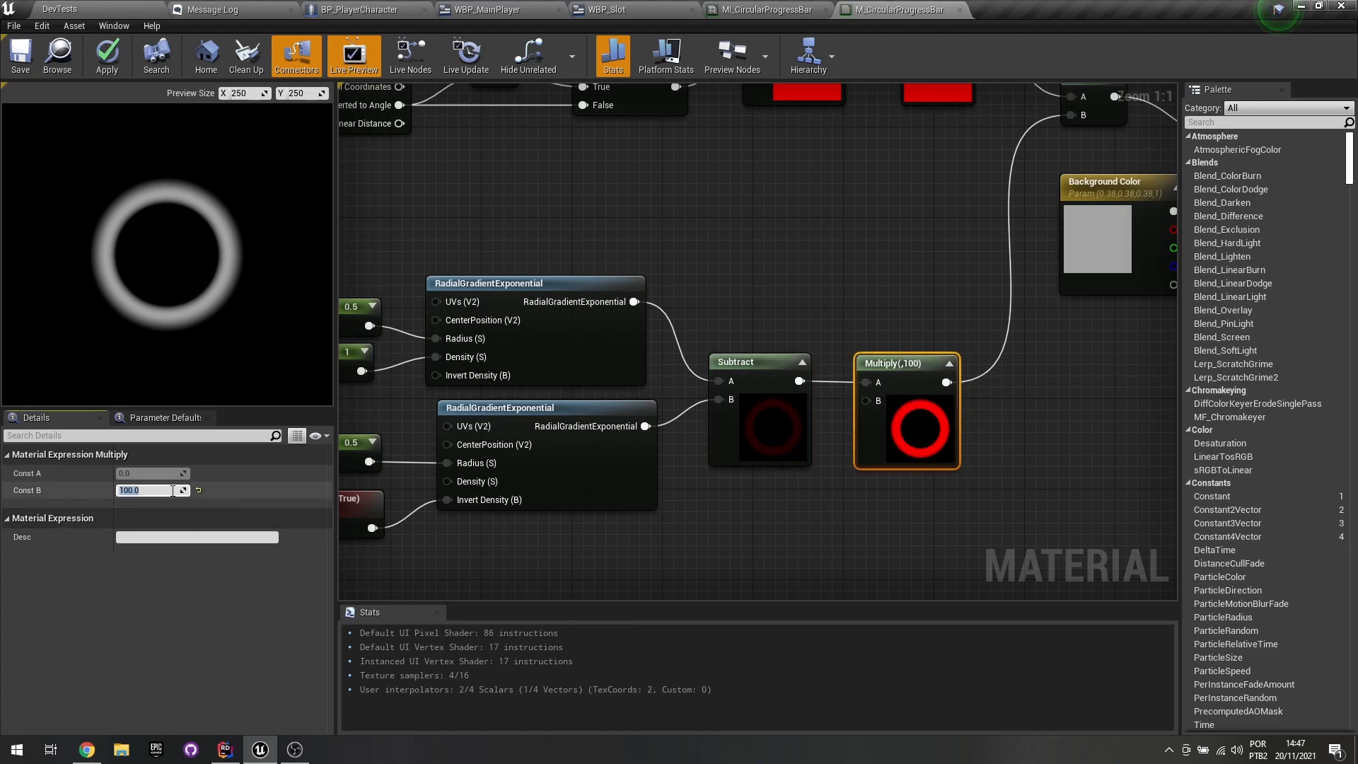
key("Return")
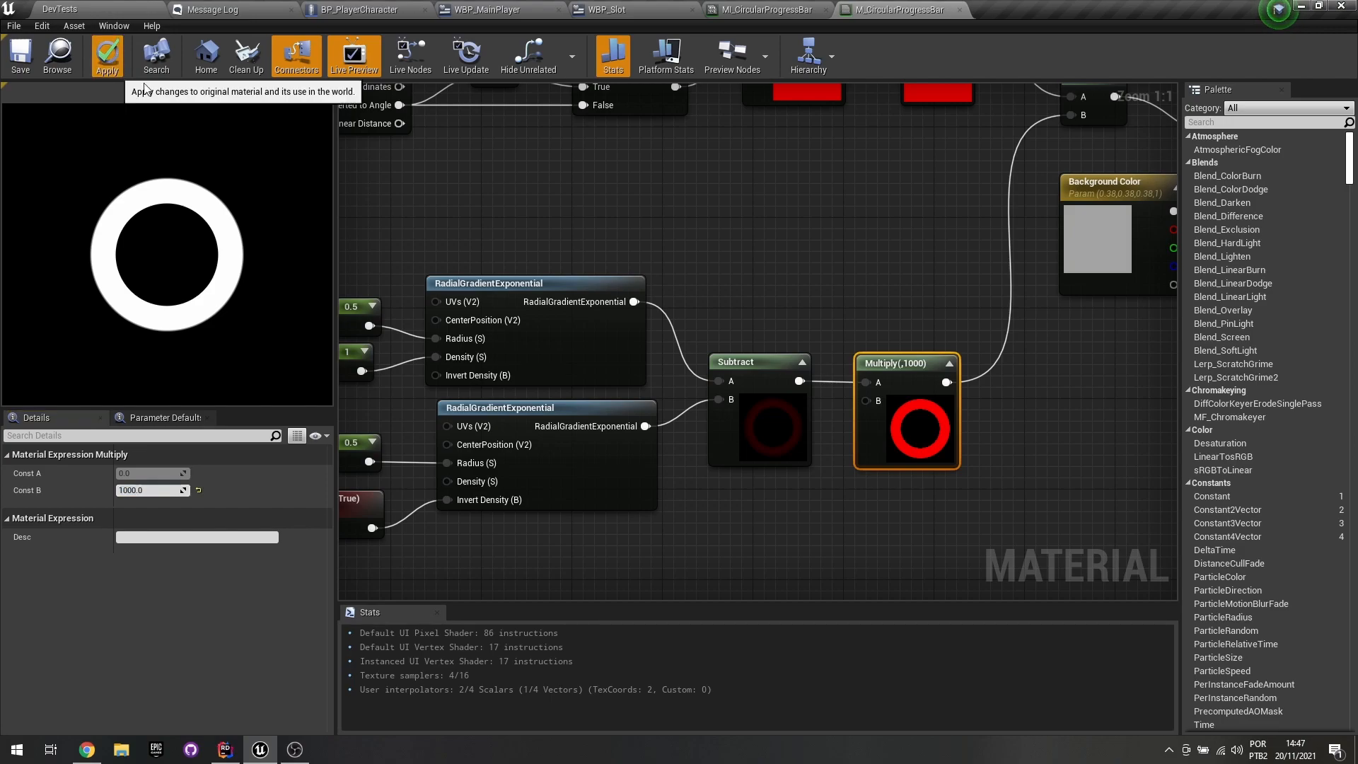
left_click(106, 60)
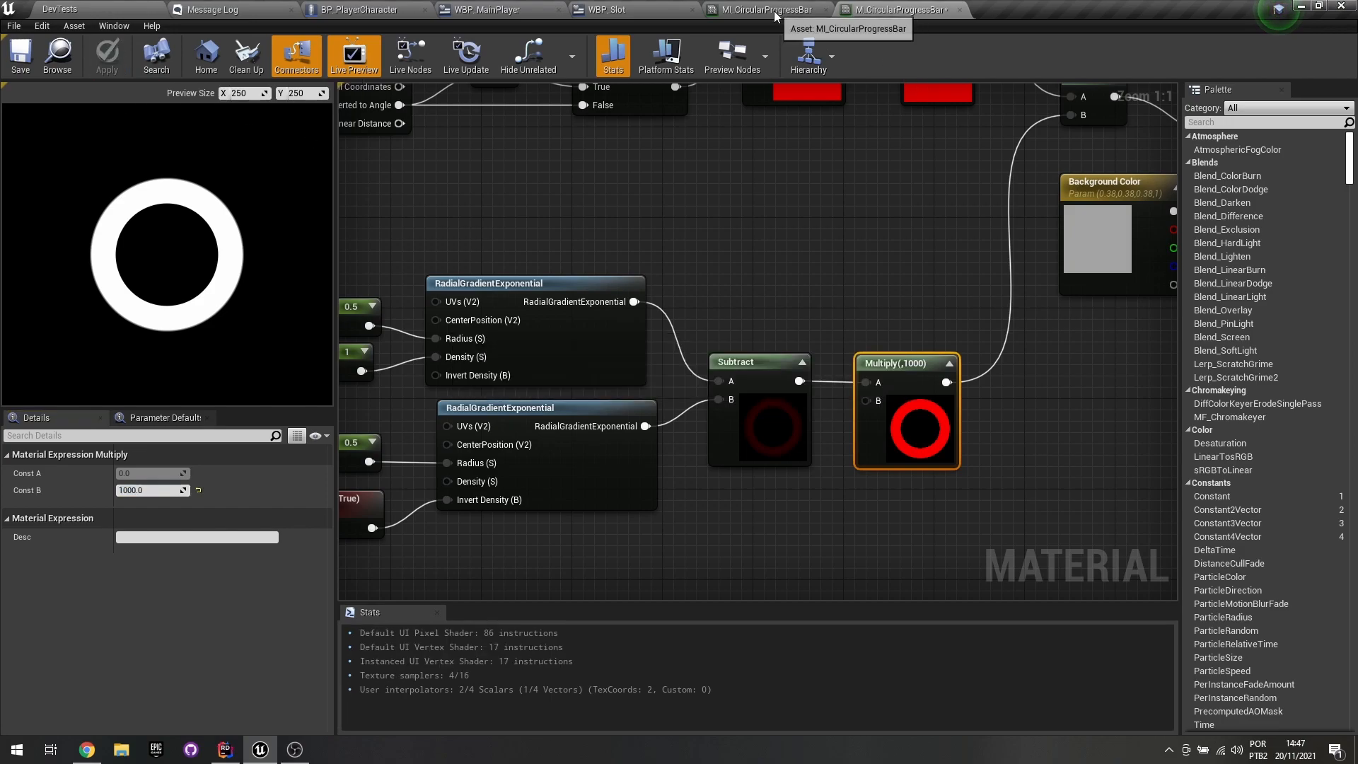
Test the CompleteRange parameter in MI_CircularProgressBar, reset it to its default, and save the instance.
left_click(778, 11)
mouse_move(1128, 181)
left_mouse_down()
mouse_move(1085, 182)
mouse_move(1132, 181)
mouse_move(1133, 196)
left_mouse_up()
left_click(1175, 182)
left_click(20, 57)
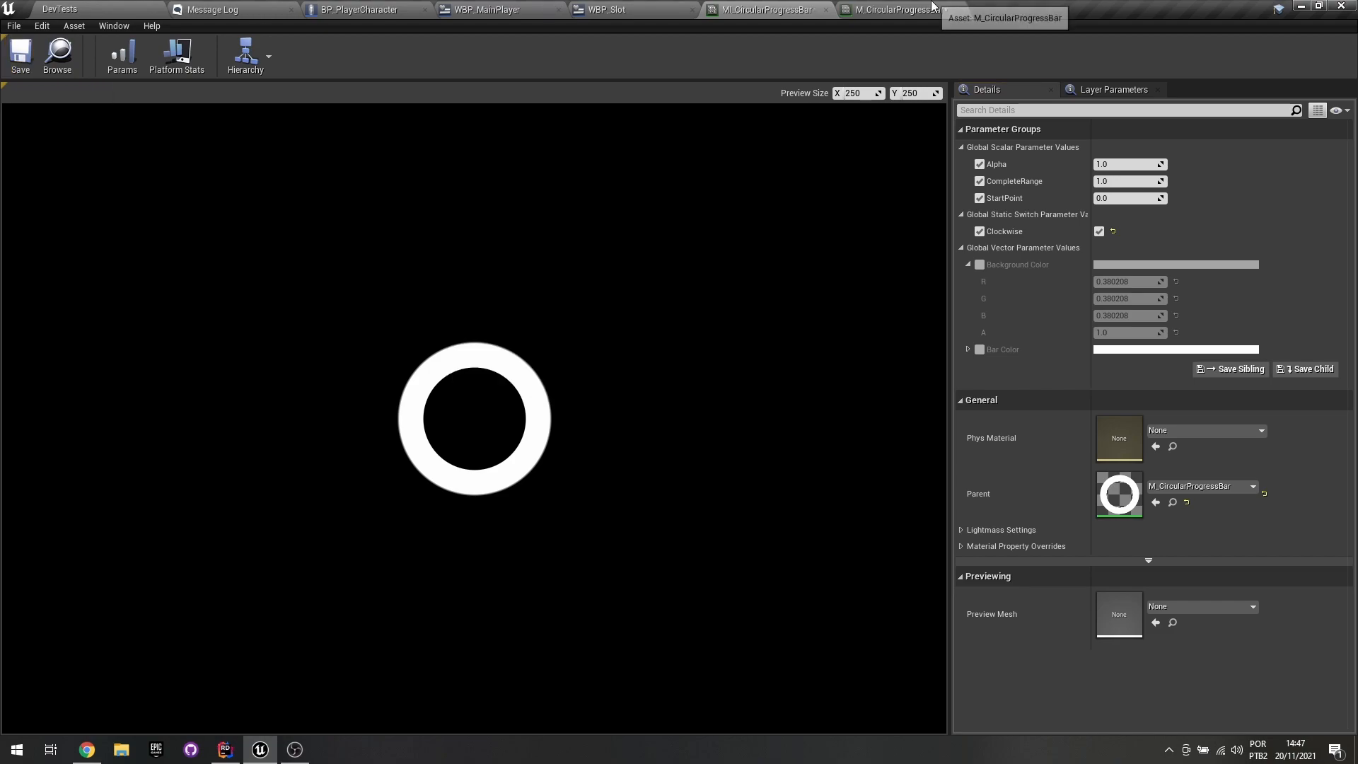
Set Const B of the Multiply node after Subtract back to 100 in M_CircularProgressBar and apply the material.
left_click(931, 7)
left_click(149, 488)
type("100")
key("Return")
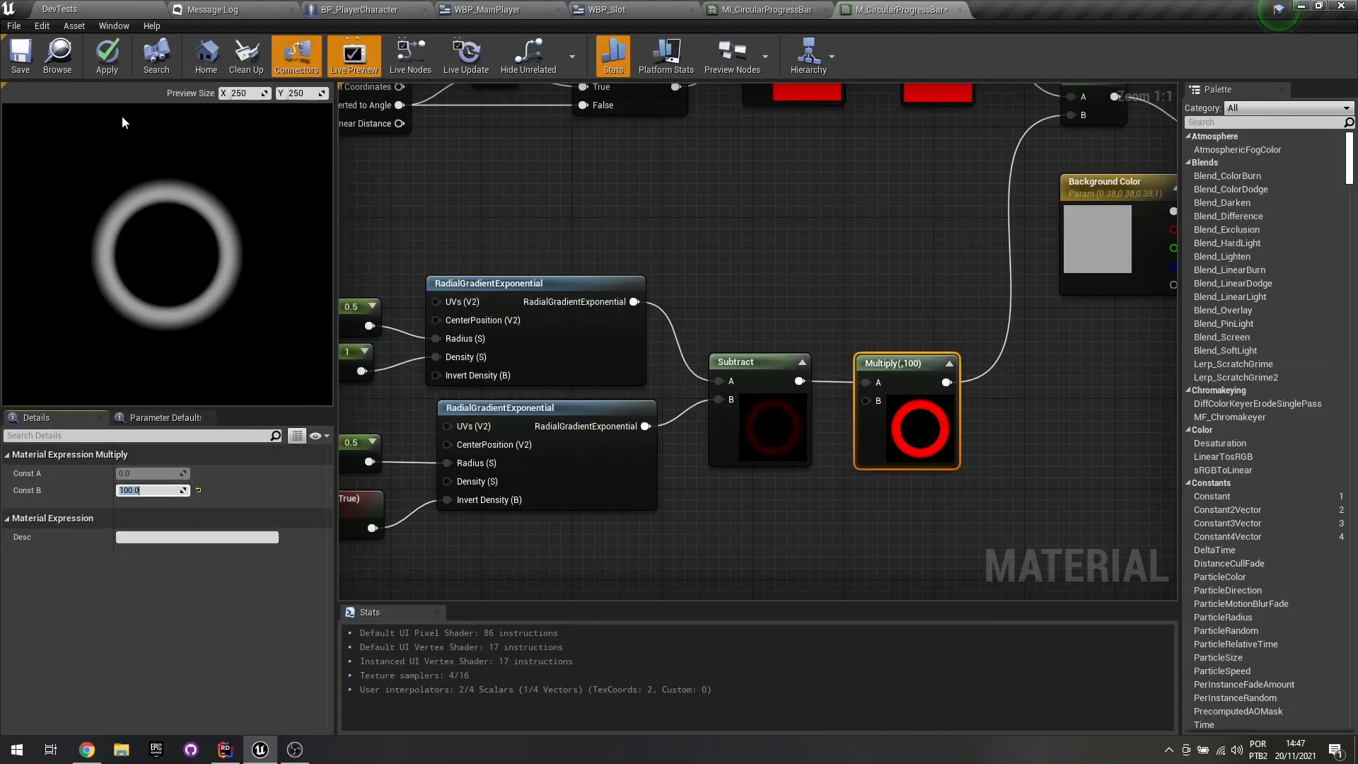
left_click(106, 57)
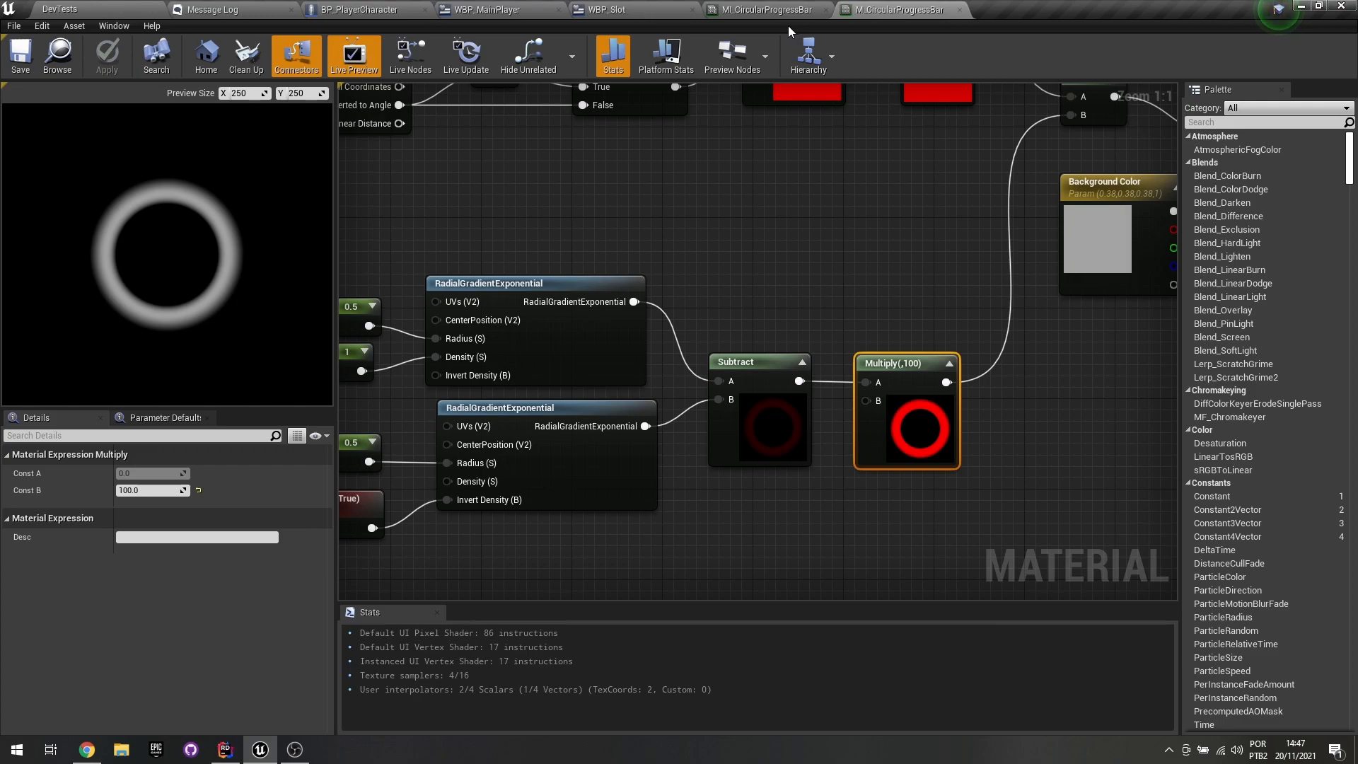
Vary CompleteRange in MI_CircularProgressBar, set it to 2, and reduce it to about 1.52.
left_click(778, 10)
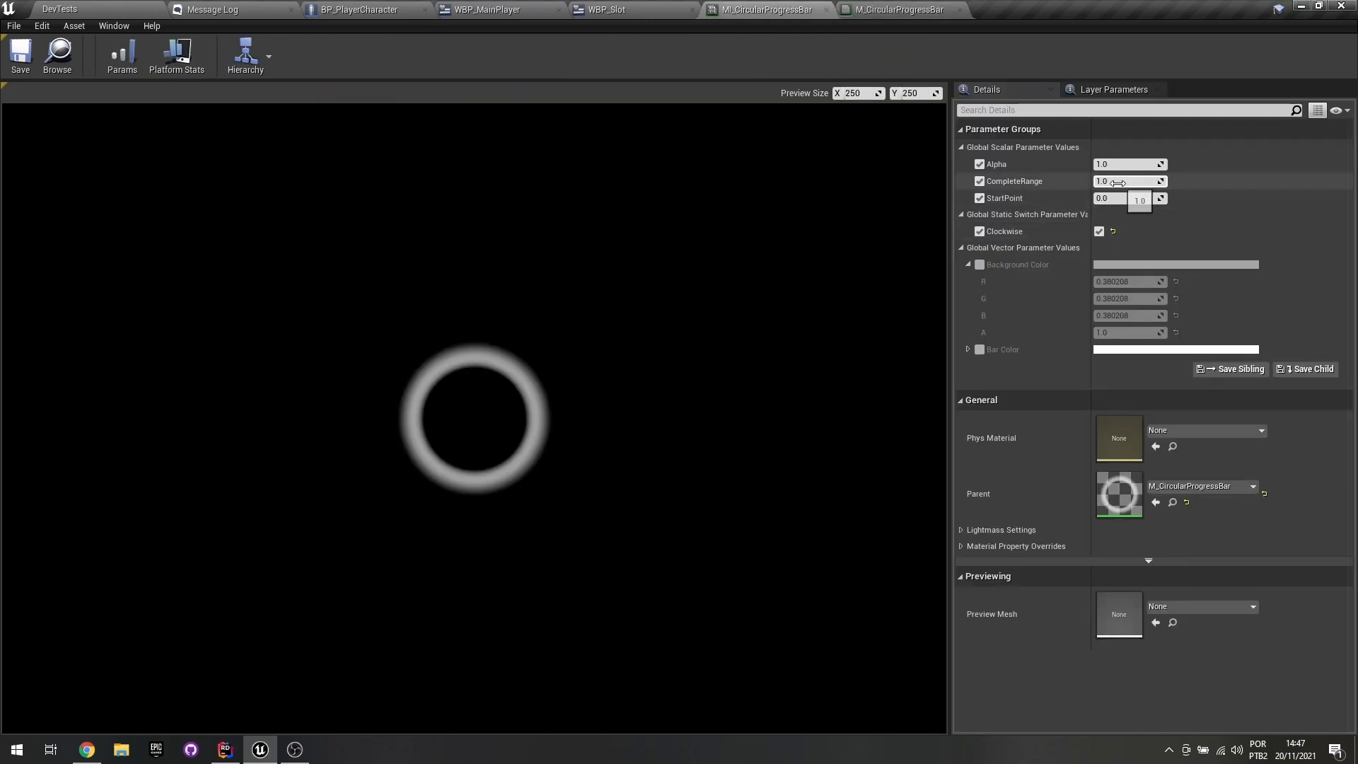
mouse_move(1117, 182)
left_mouse_down()
mouse_move(1160, 183)
mouse_move(1103, 182)
mouse_move(1167, 183)
mouse_move(1140, 183)
left_mouse_up()
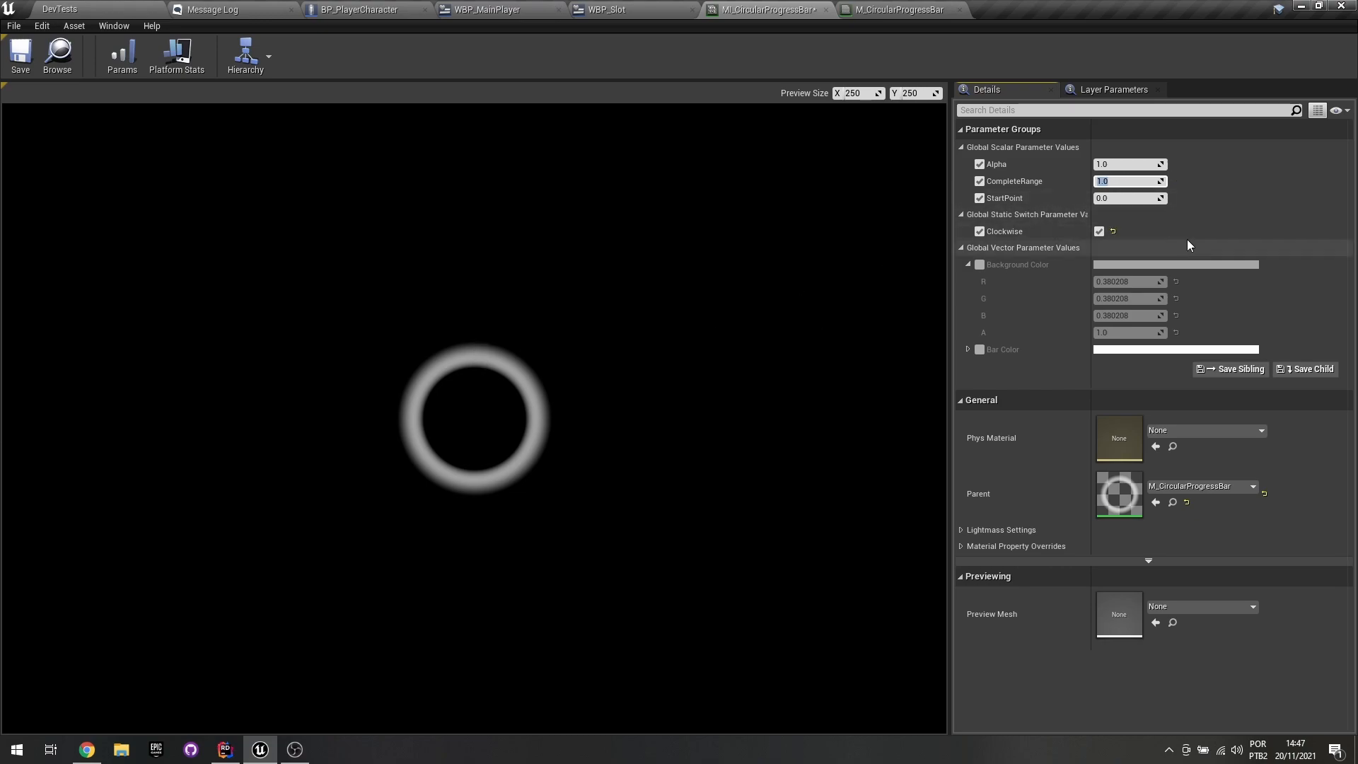
left_click(1190, 202)
type("2")
key("Return")
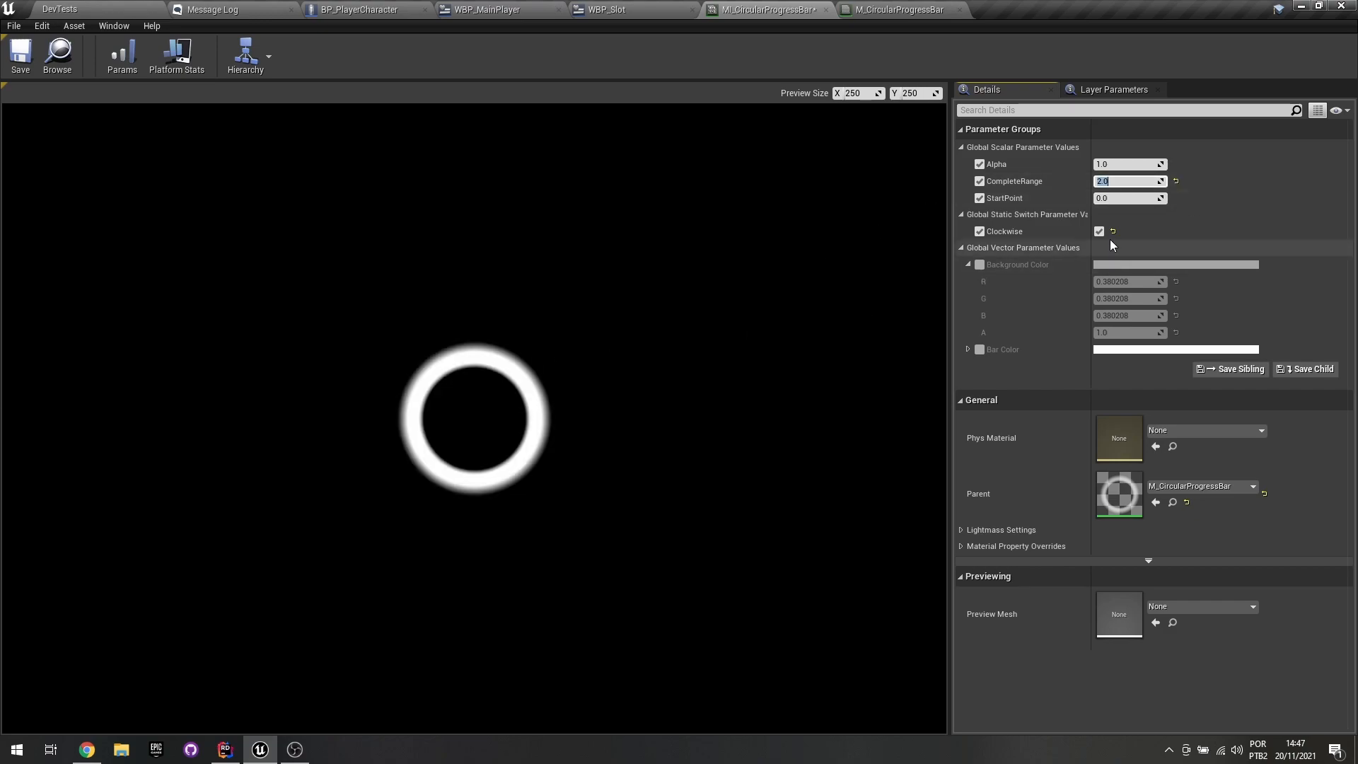
mouse_move(1133, 177)
left_mouse_down()
mouse_move(1097, 178)
mouse_move(1113, 178)
left_mouse_up()
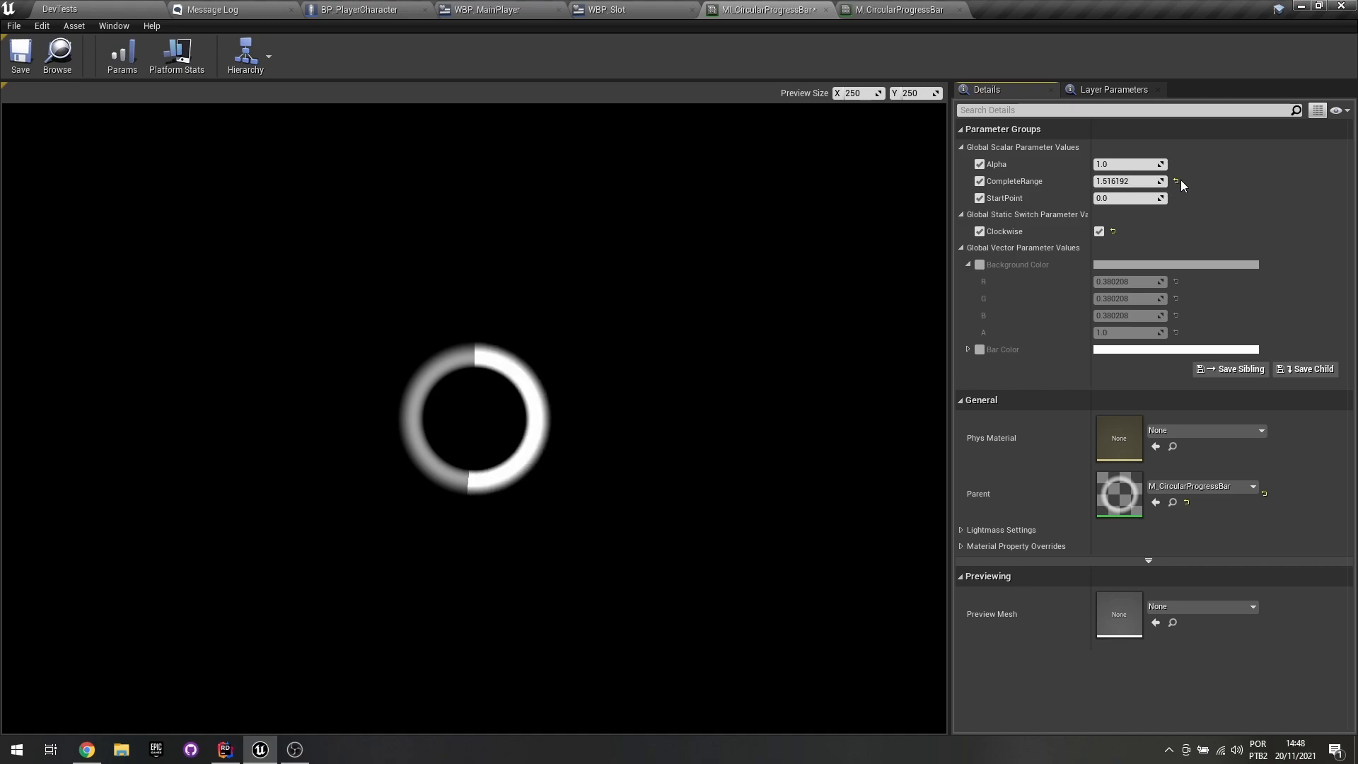
Set CompleteRange back to 1 and save the material instance.
left_click(1142, 181)
type("1")
key("Return")
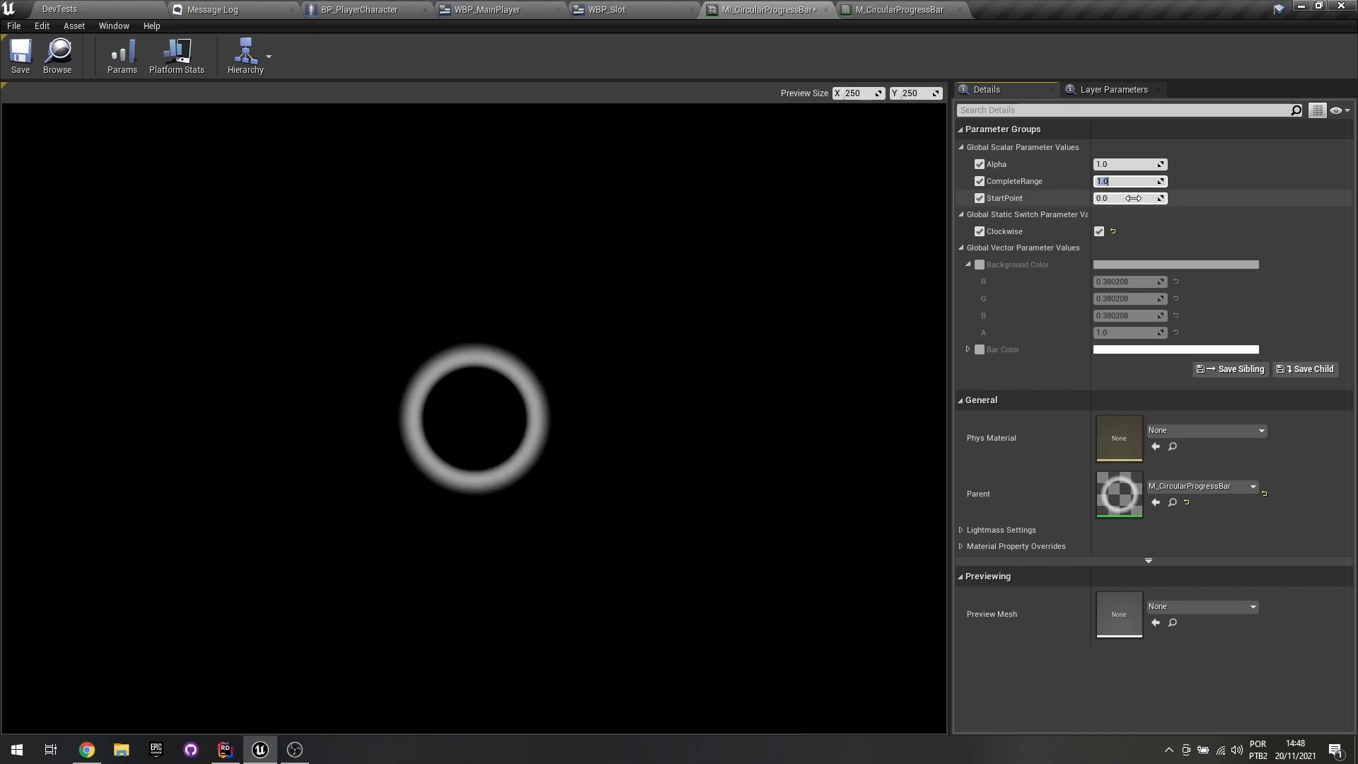
left_click(18, 66)
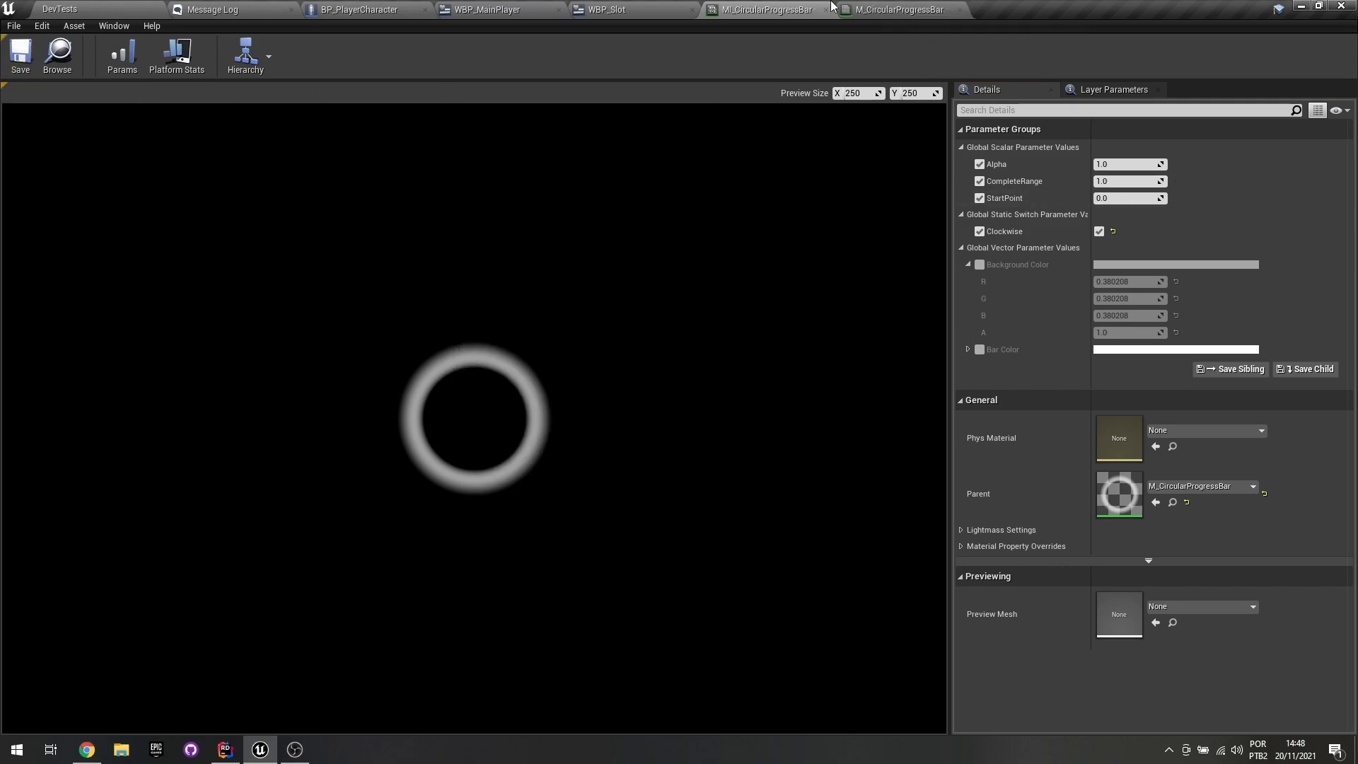
Connect the output of the Multiply node after Floor directly to Opacity, bypassing the Background Color multiplication, and apply and save the material.
left_click(848, 9)
left_click_drag(825, 209, 962, 489)
right_click_drag(1065, 409, 776, 458)
right_click_drag(815, 187, 705, 386)
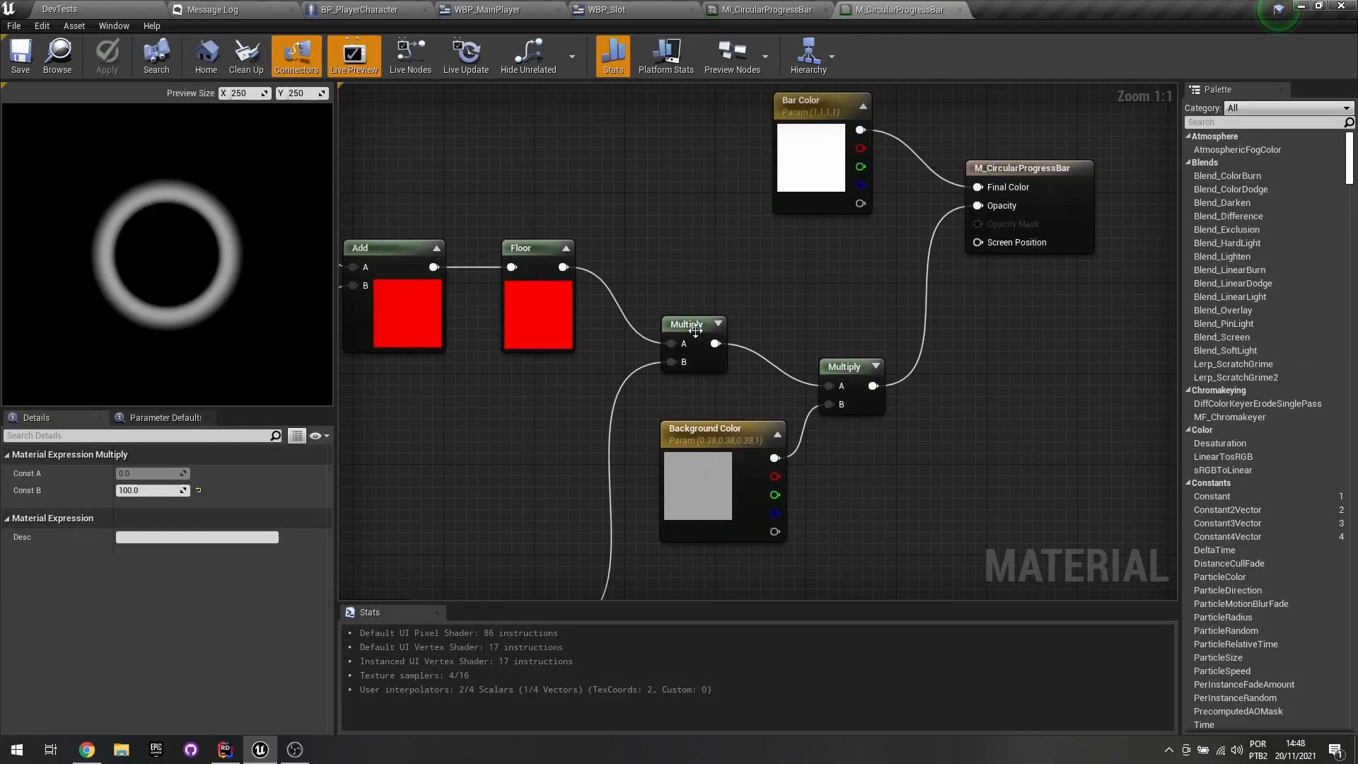
left_click(697, 332)
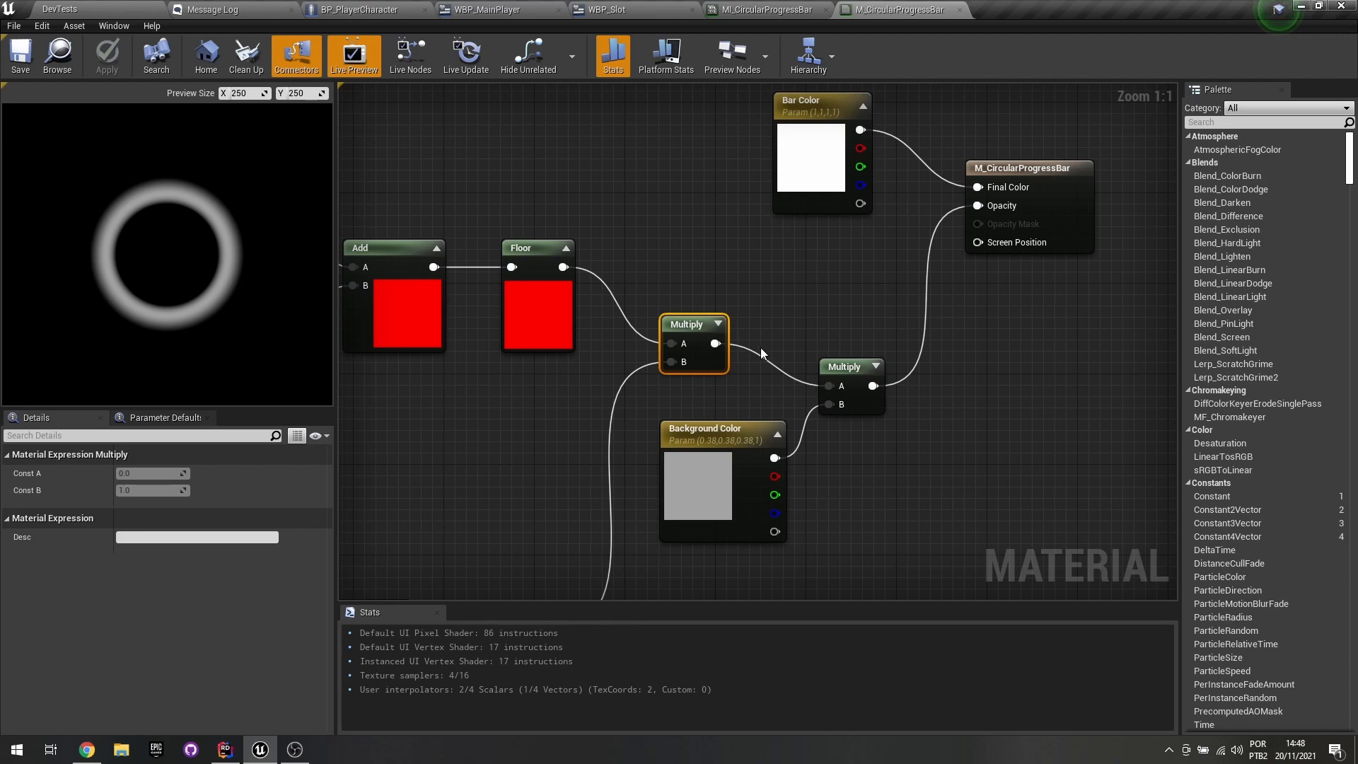
left_click_drag(715, 343, 978, 205)
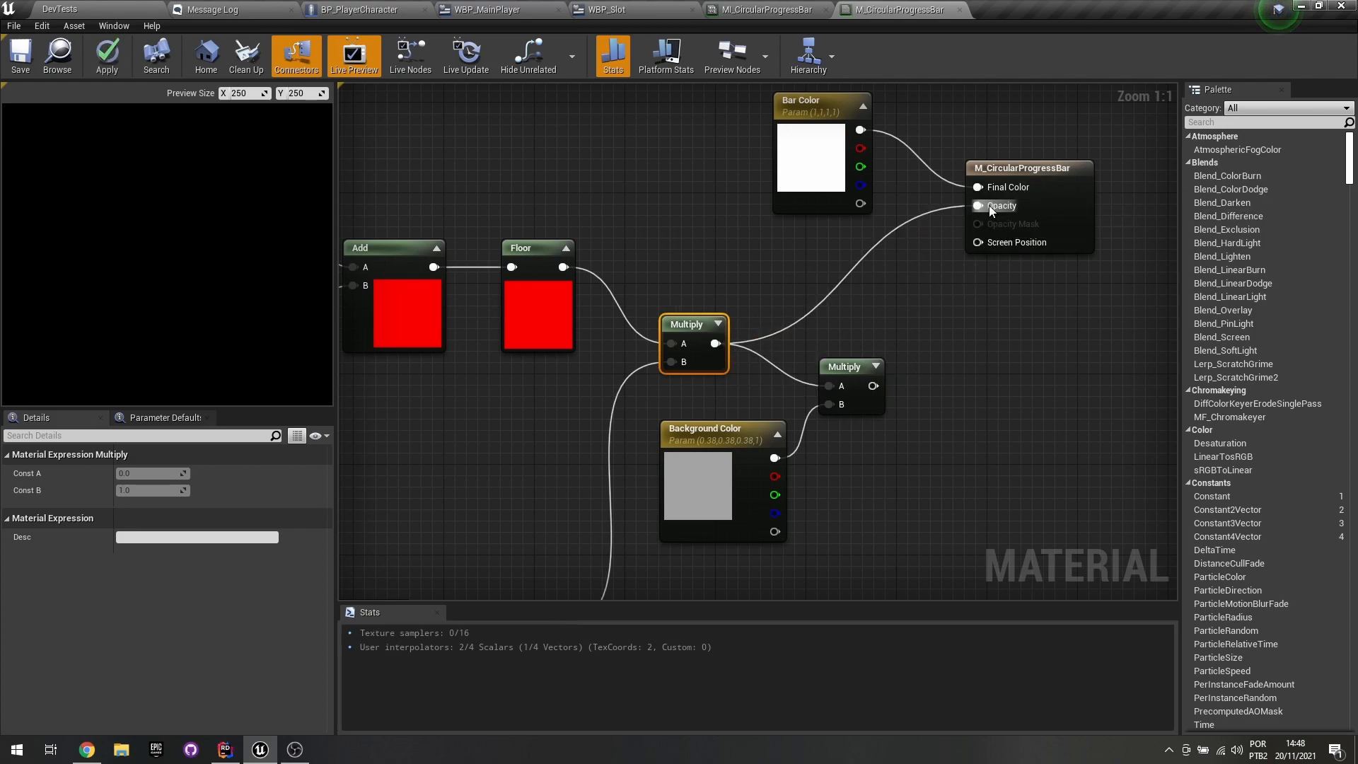
left_click(106, 57)
left_click(20, 57)
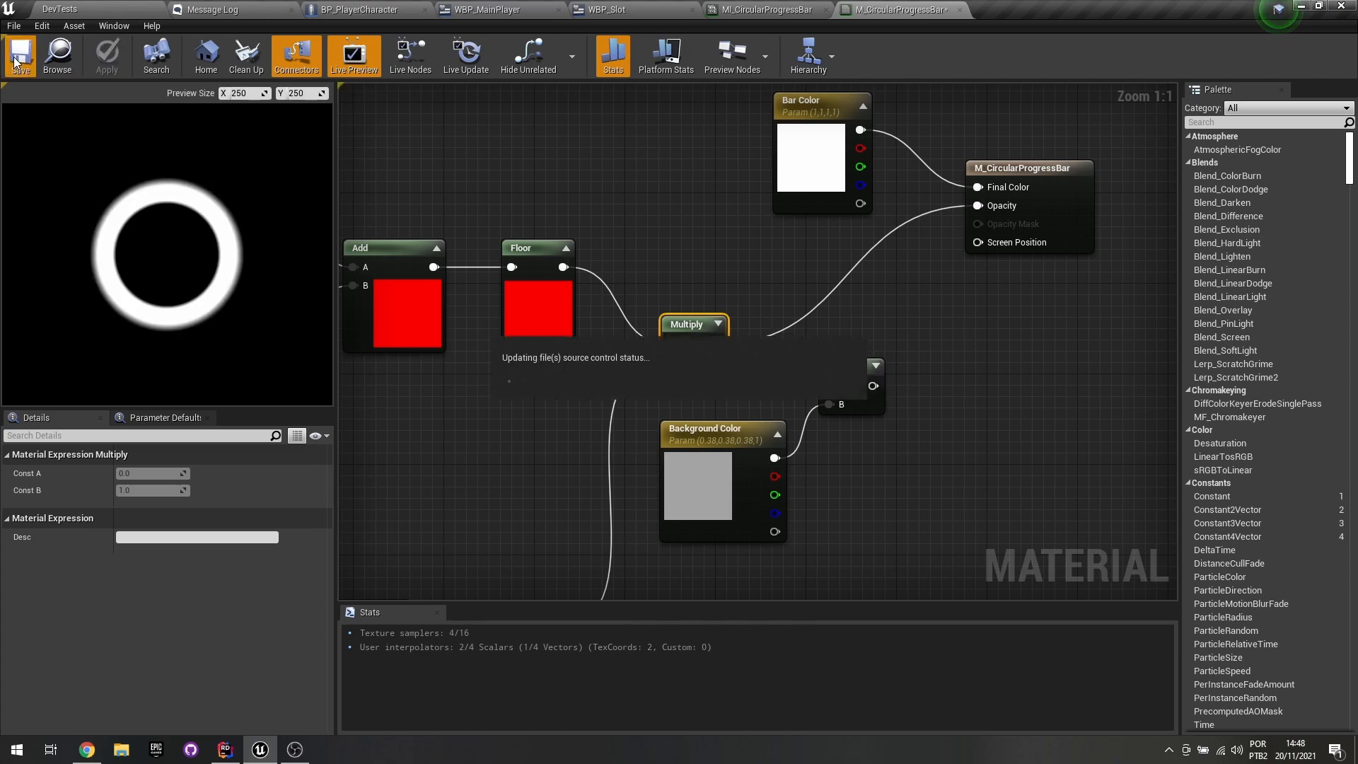
Vary CompleteRange in MI_CircularProgressBar to about 0.63 and reset it to its default.
left_click(770, 9)
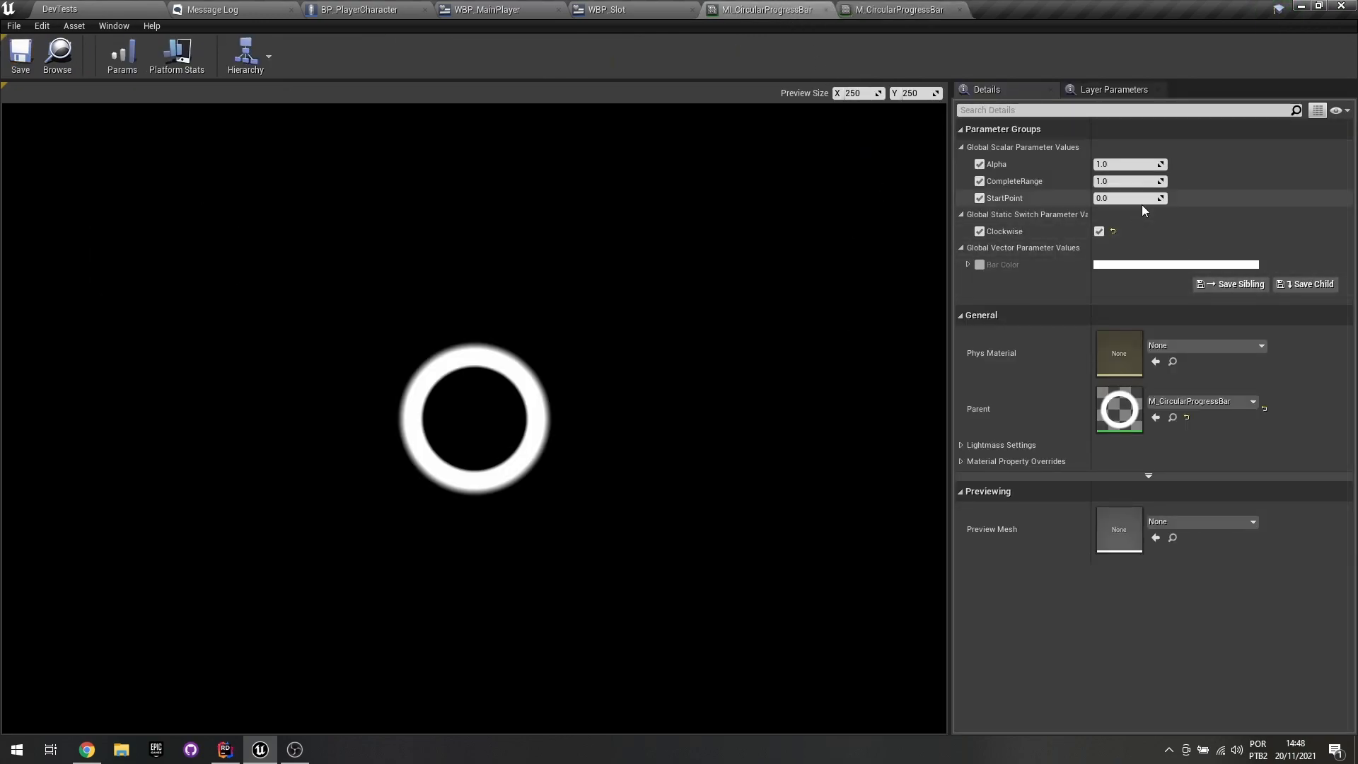
left_click_drag(1128, 181, 1157, 181)
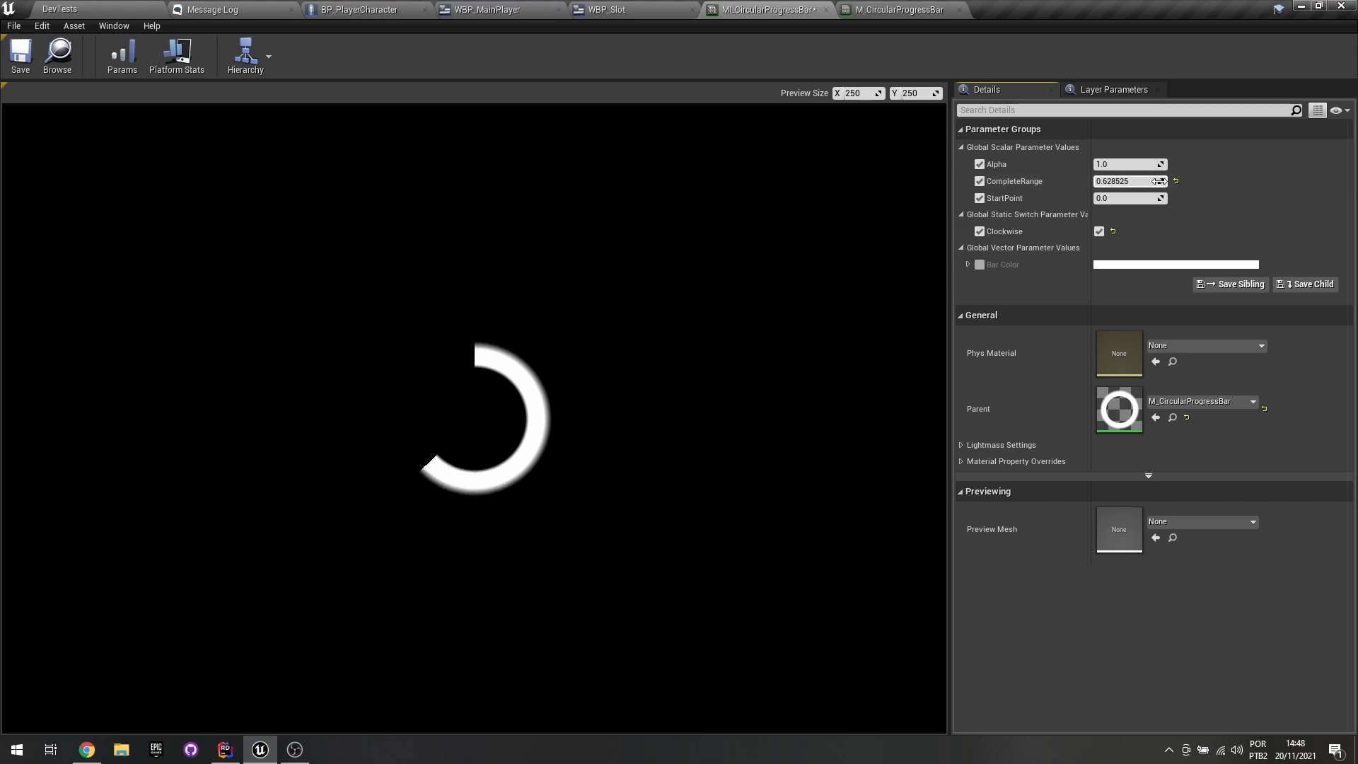
left_click(1175, 181)
Examine the Background Color node multiplied into Opacity and the Bar Color node feeding Final Color in the parent material.
left_click(891, 9)
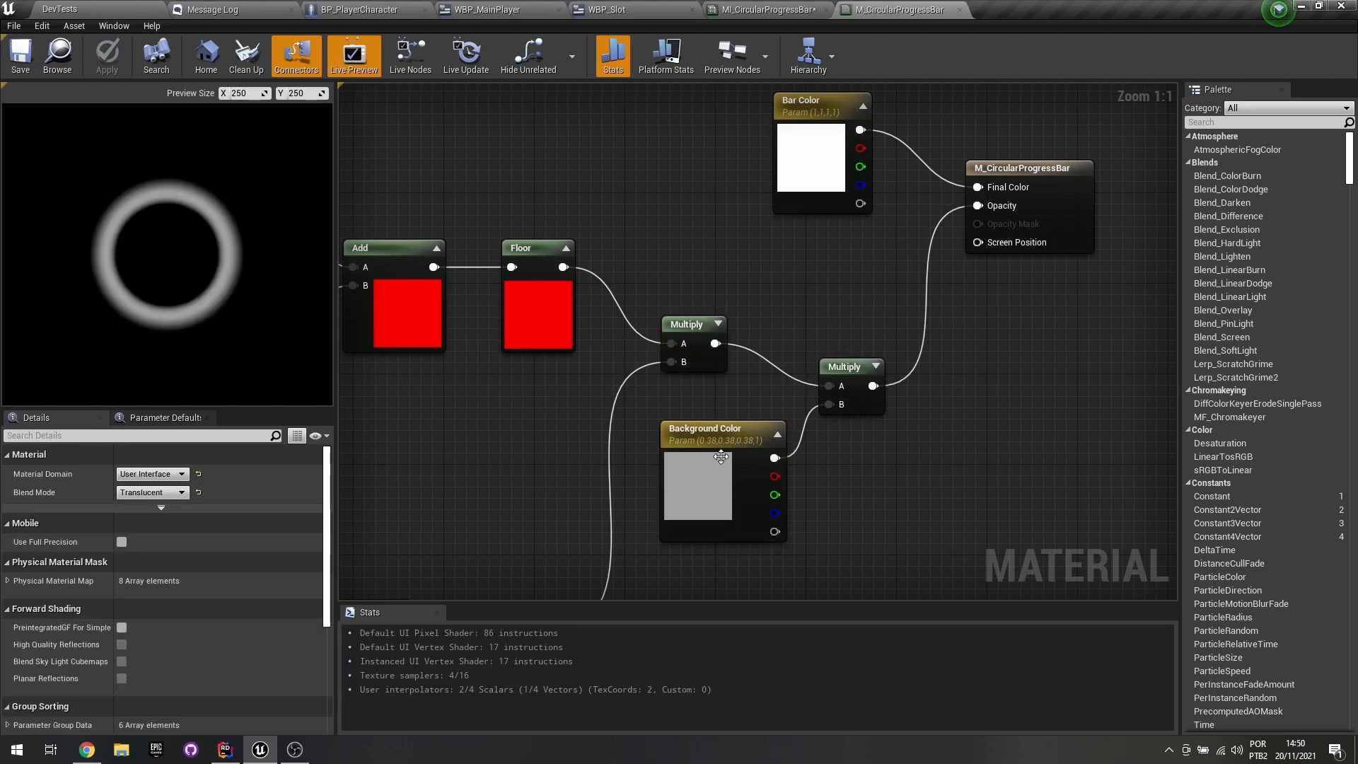
left_click(740, 484)
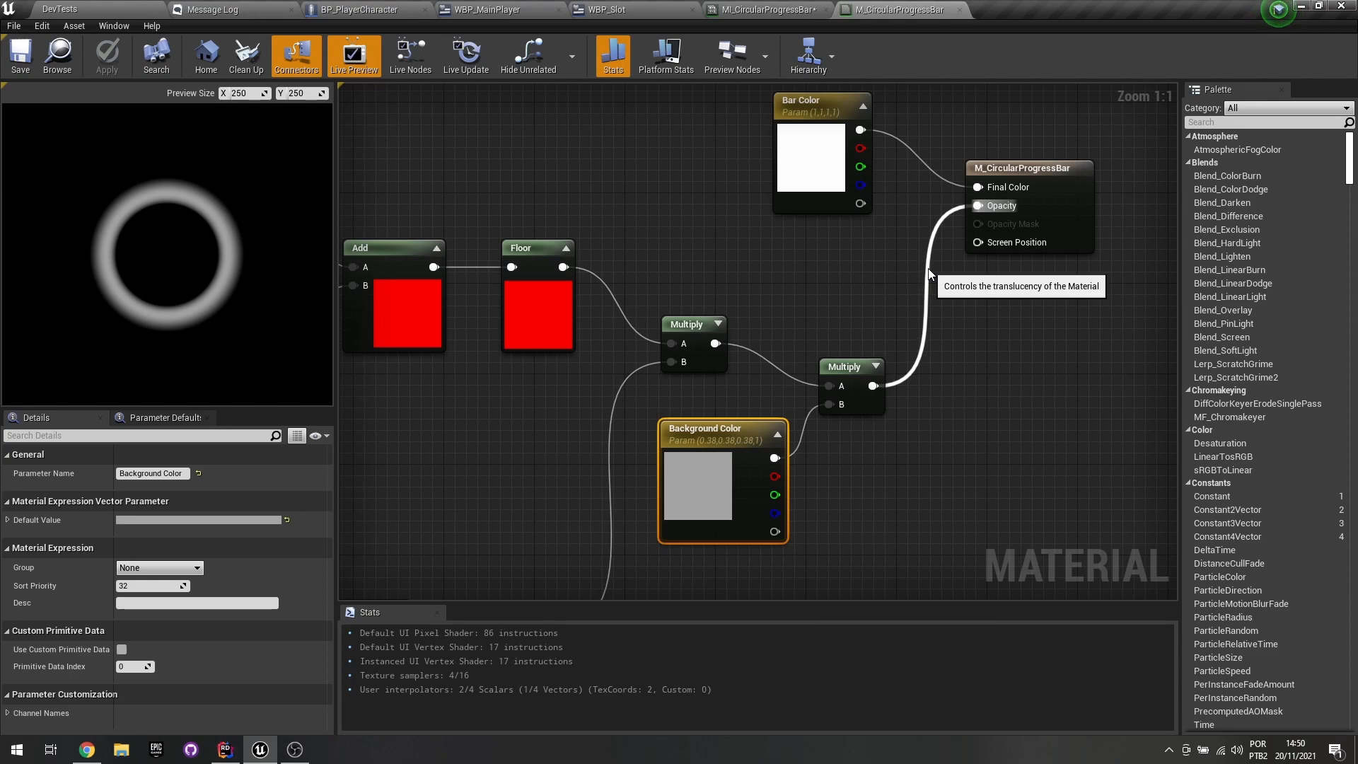
left_click(848, 170)
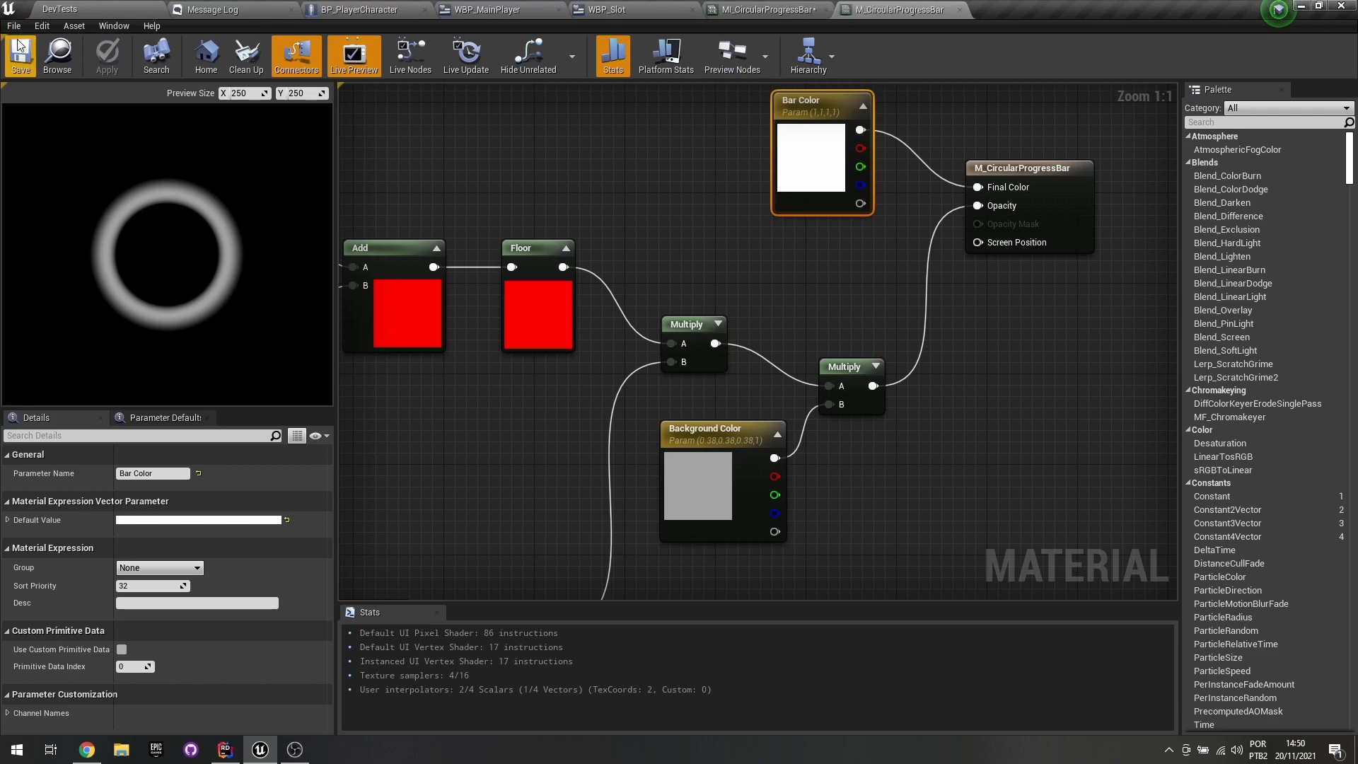
Save the MI_CircularProgressBar instance and return to its parent material.
left_click(769, 10)
left_click(20, 57)
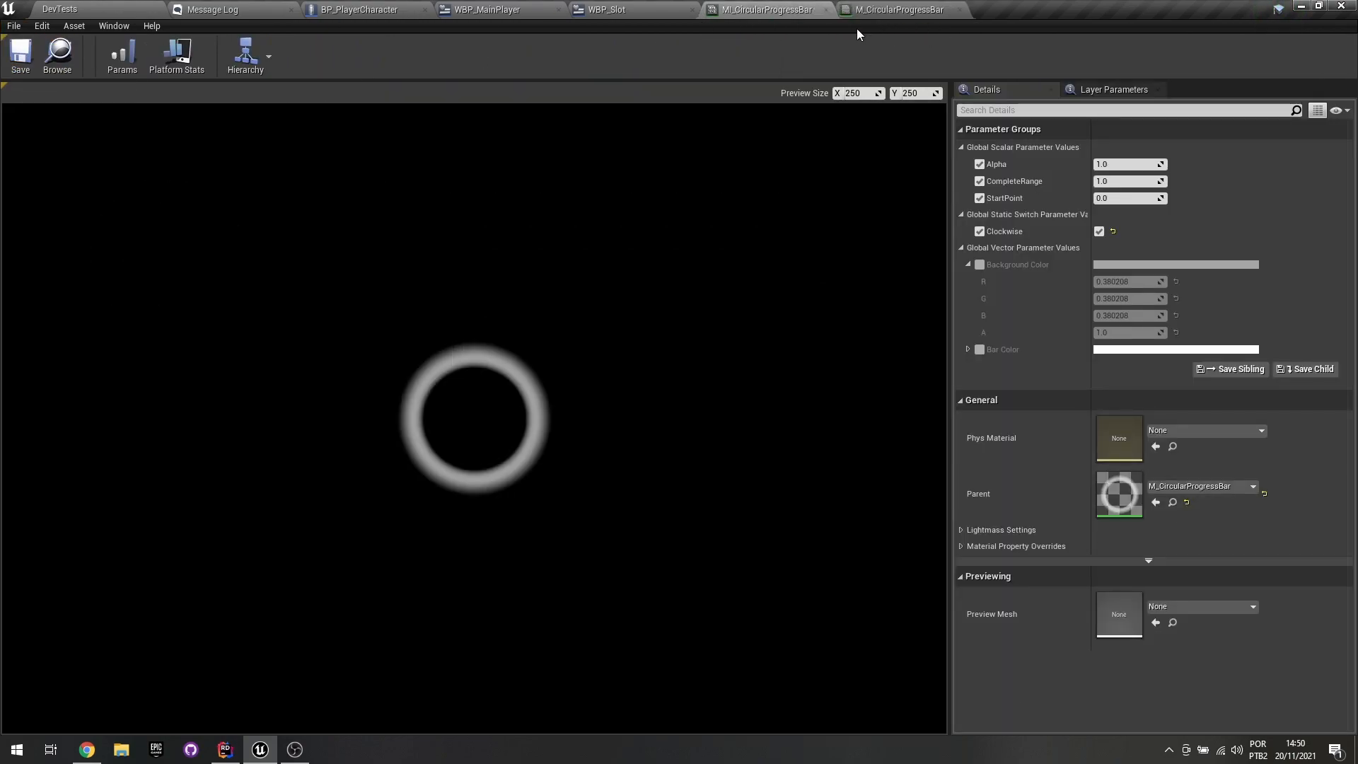
left_click(862, 9)
Look at the available actions for M_CircularProgressBar in the Life folder, and open MI_CircularProgressBar from there.
left_click(107, 7)
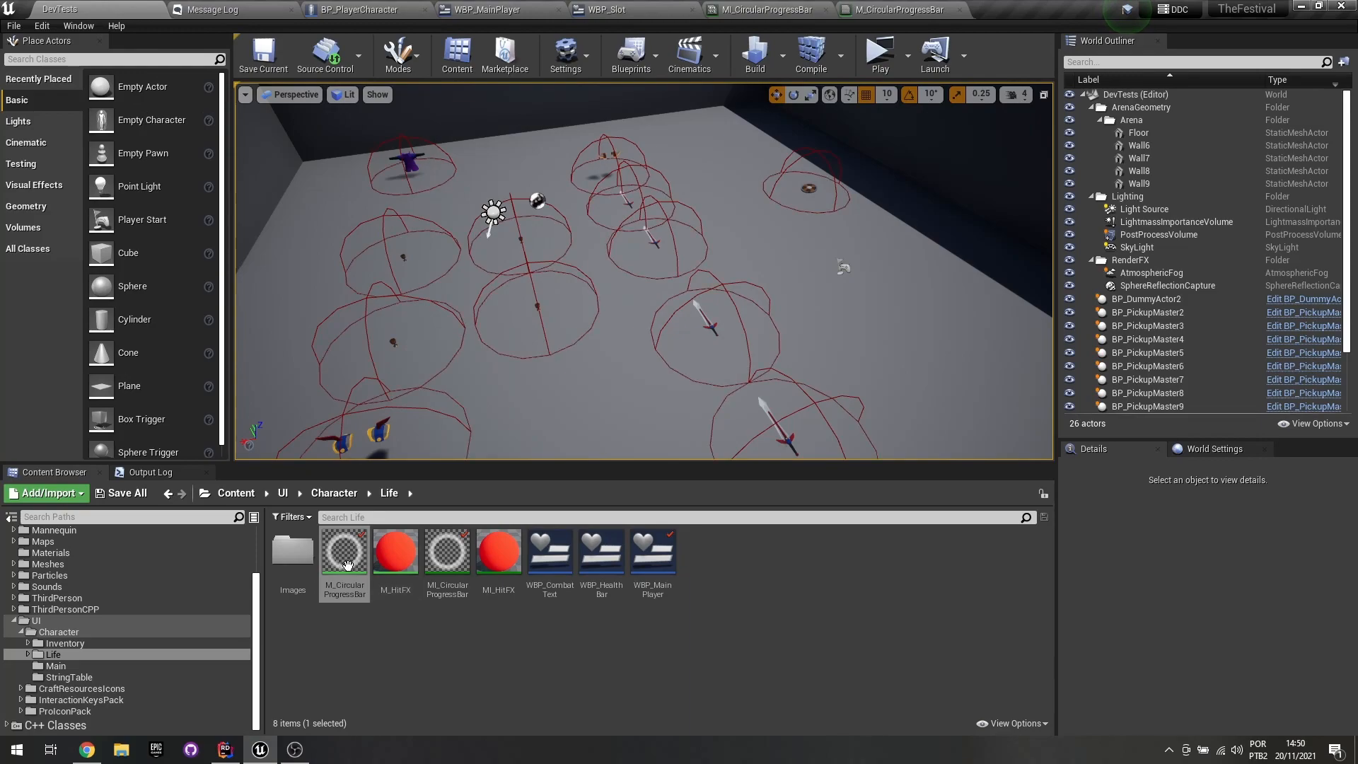
right_click(344, 555)
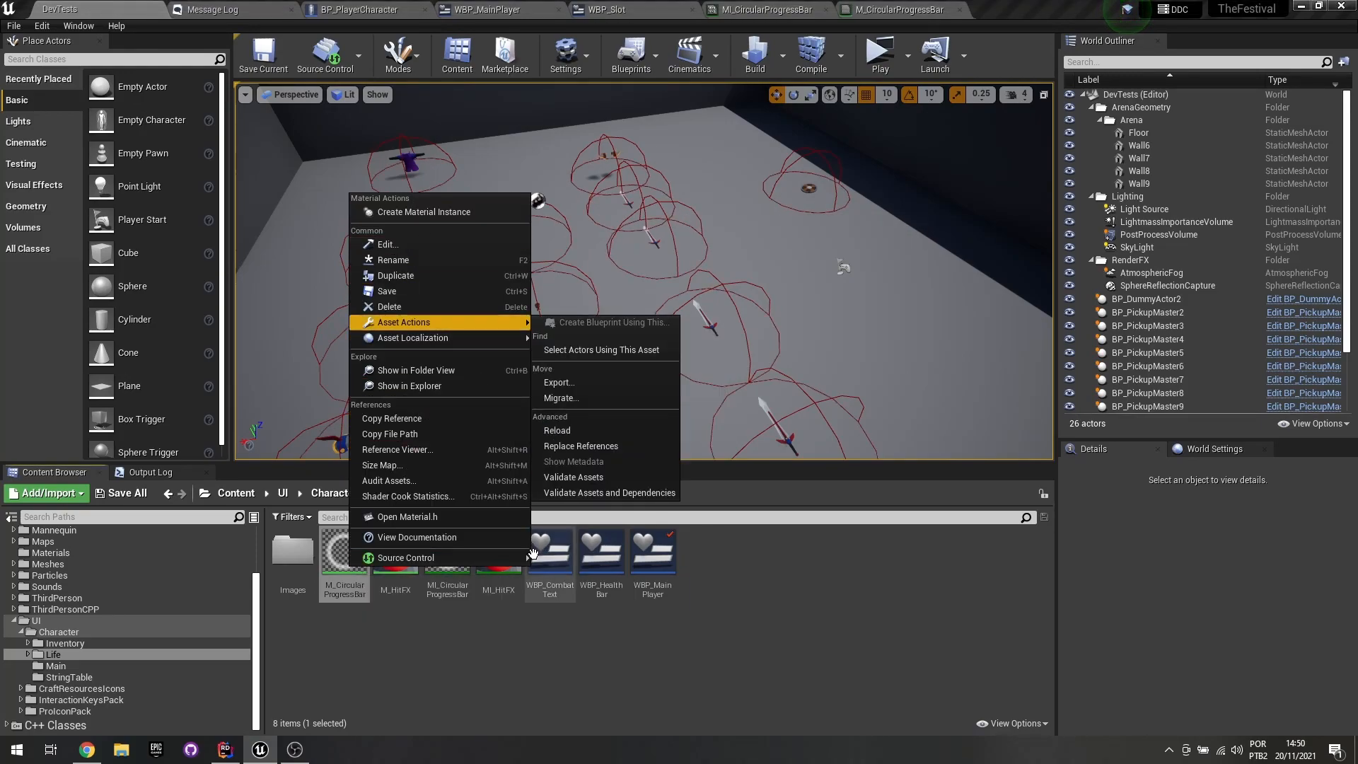
left_click(536, 684)
double_click(449, 566)
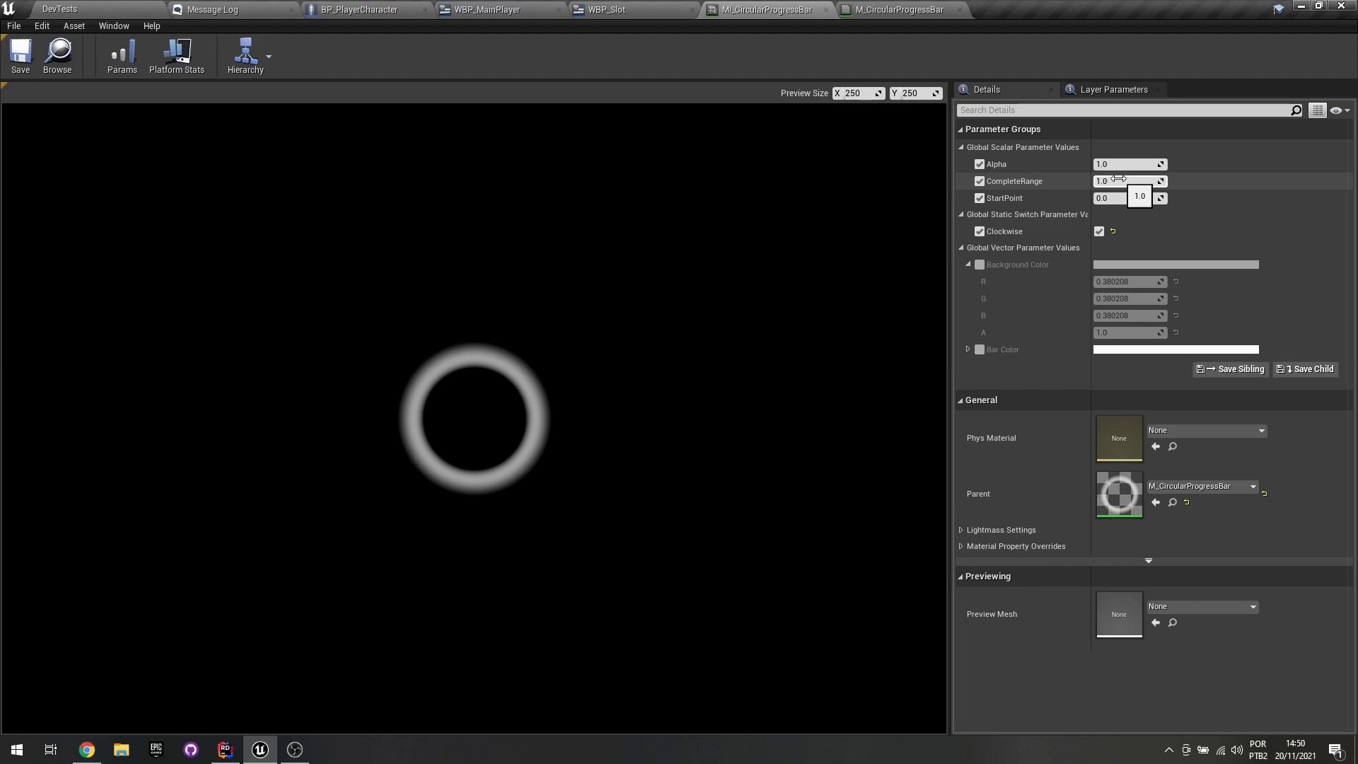
Select the ProfilePick image in the WBP_MainPlayer widget to show its brush settings.
left_click(463, 10)
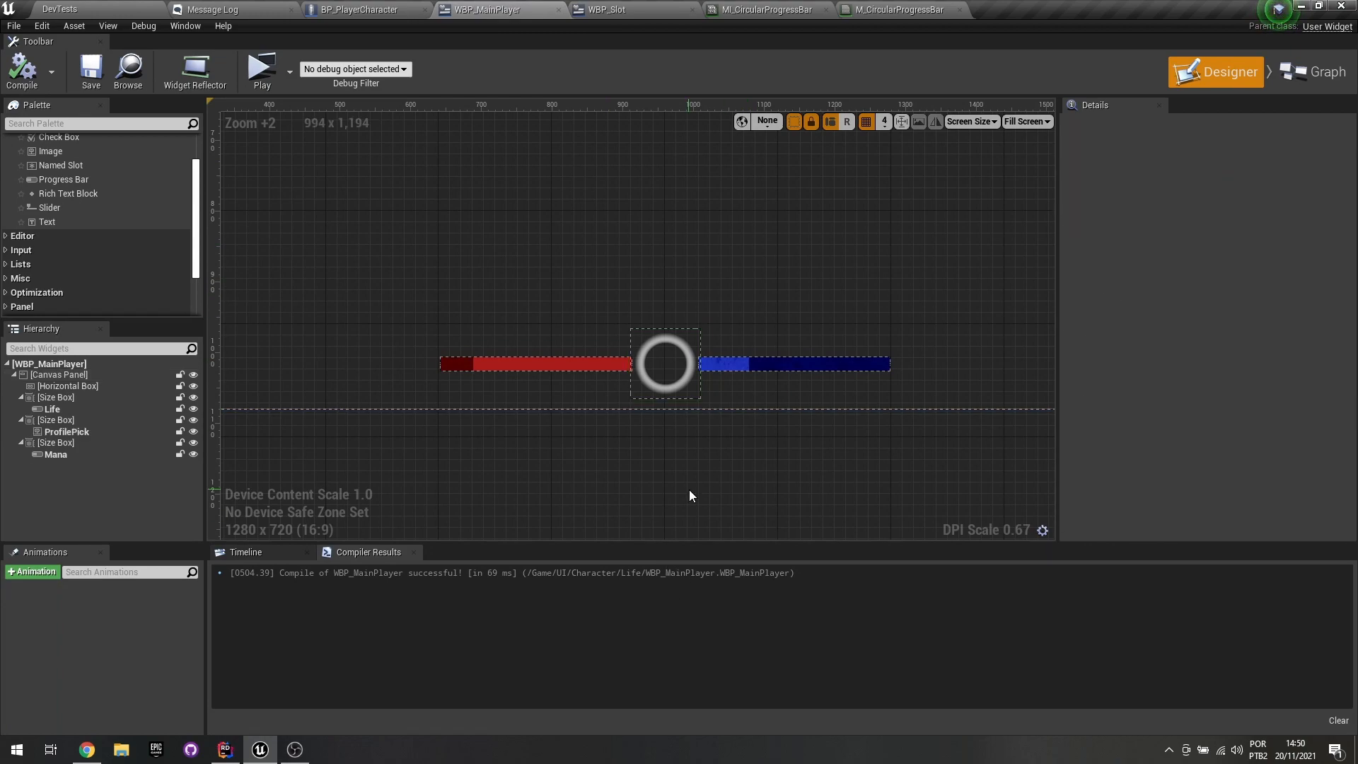
left_click(656, 368)
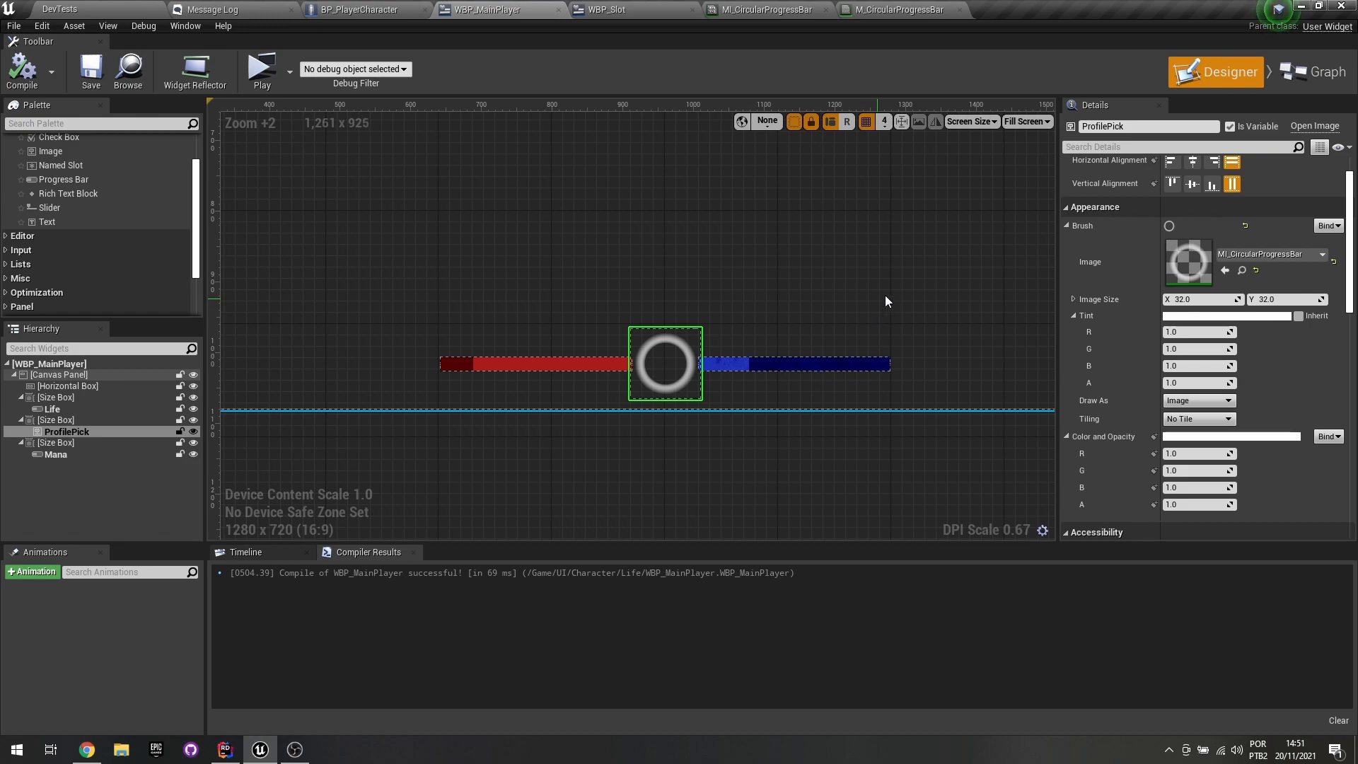
Select the Life progress bar in the WBP_MainPlayer designer and open its Get_Life_Percent binding function.
left_click(1313, 72)
scroll(762, 247, "down", 4)
scroll(708, 269, "up", 8)
left_click(1228, 73)
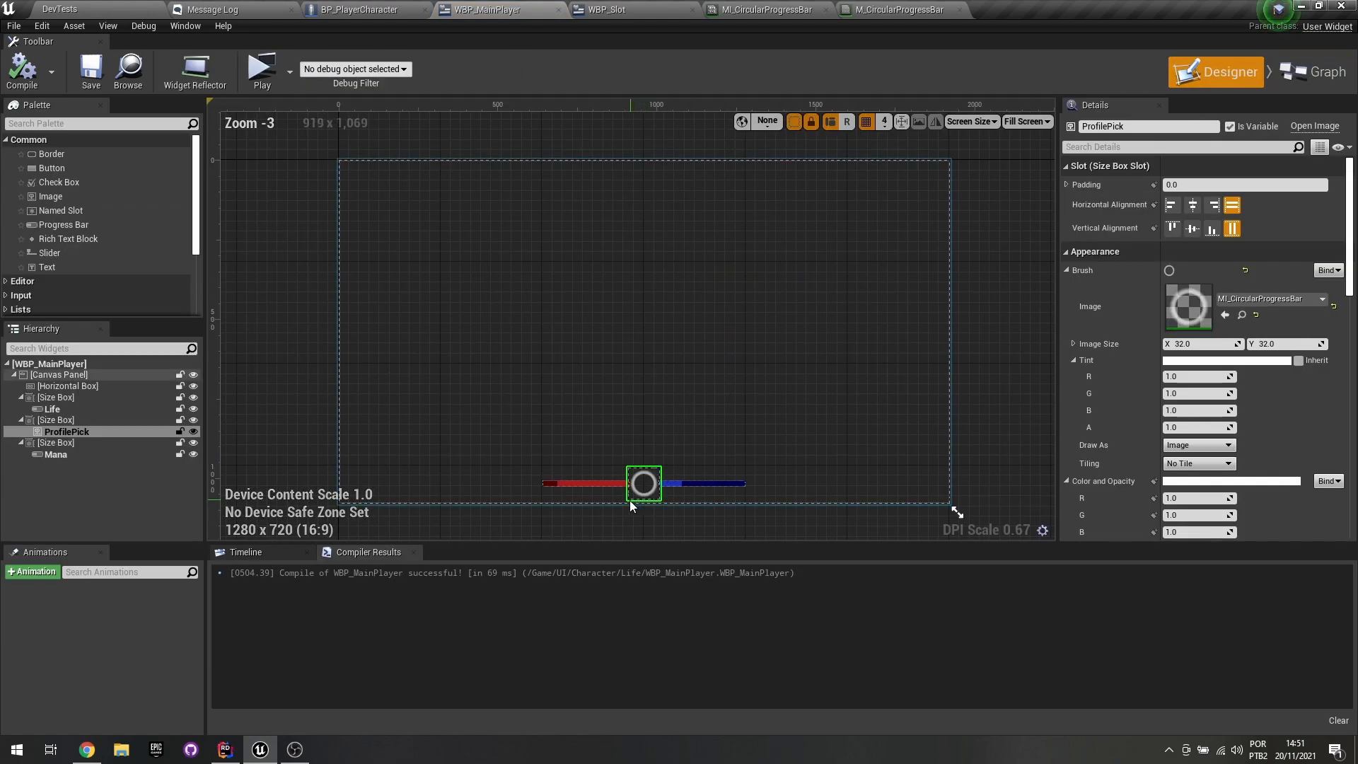
scroll(614, 499, "up", 4)
right_click_drag(601, 499, 621, 289)
scroll(620, 291, "up", 4)
left_click(589, 456)
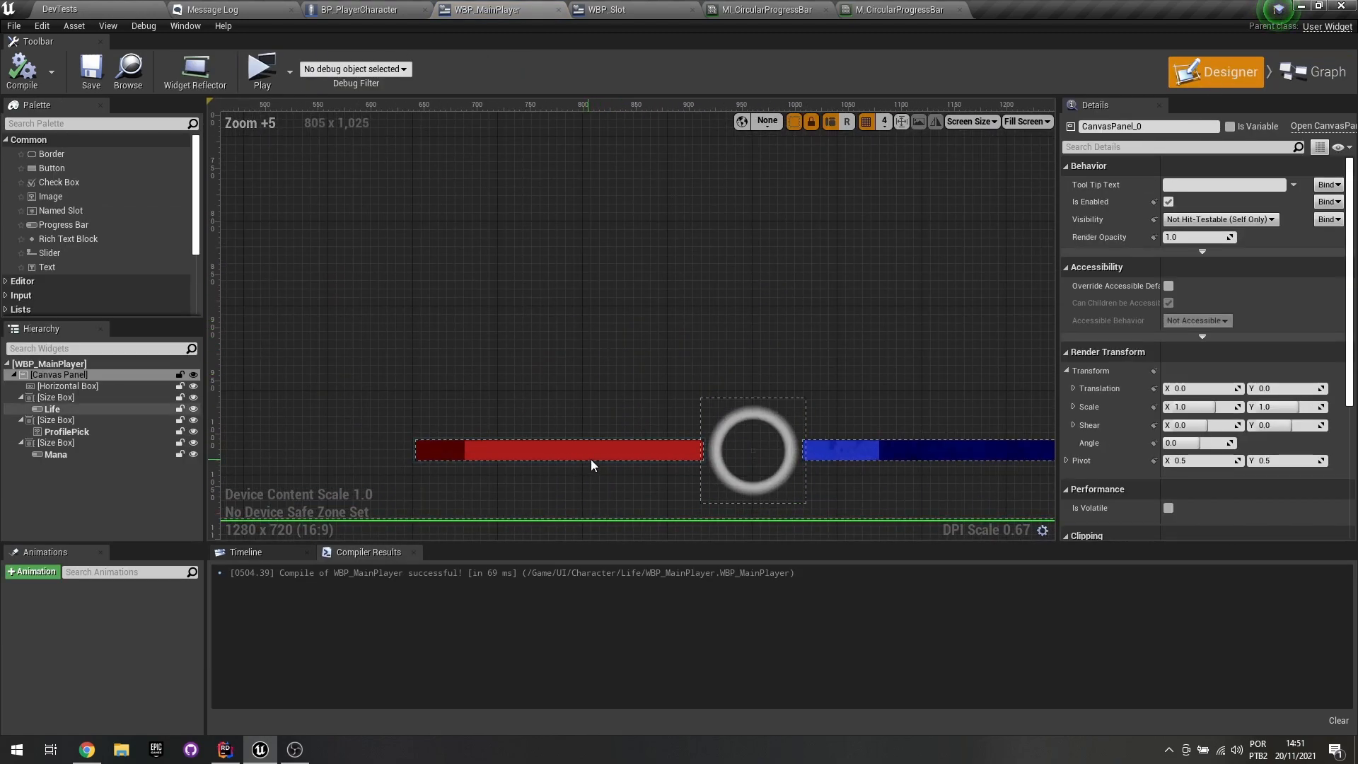
left_click(1337, 369)
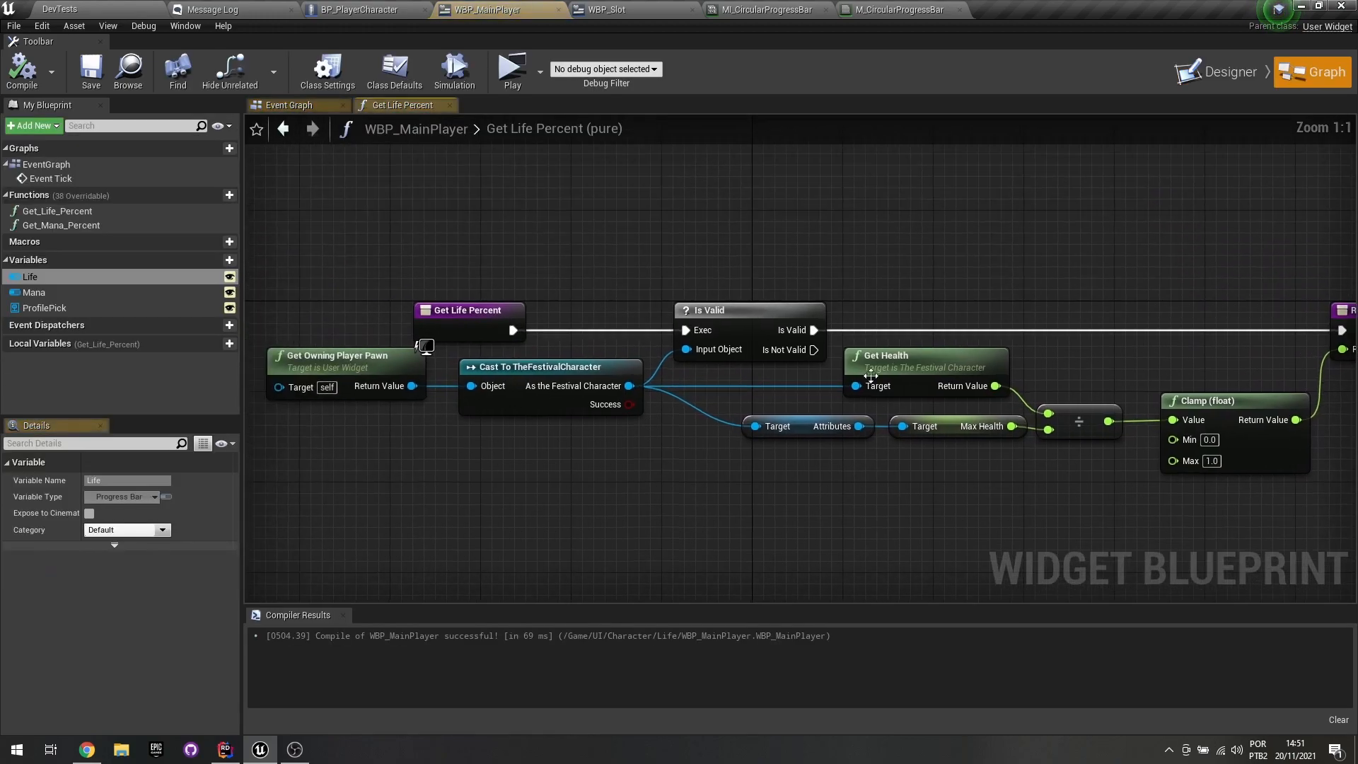
Examine the Get Life Percent nodes: the owning pawn cast to TheFestivalCharacter and Get Health divided by Max Health and clamped.
left_click_drag(593, 459, 406, 393)
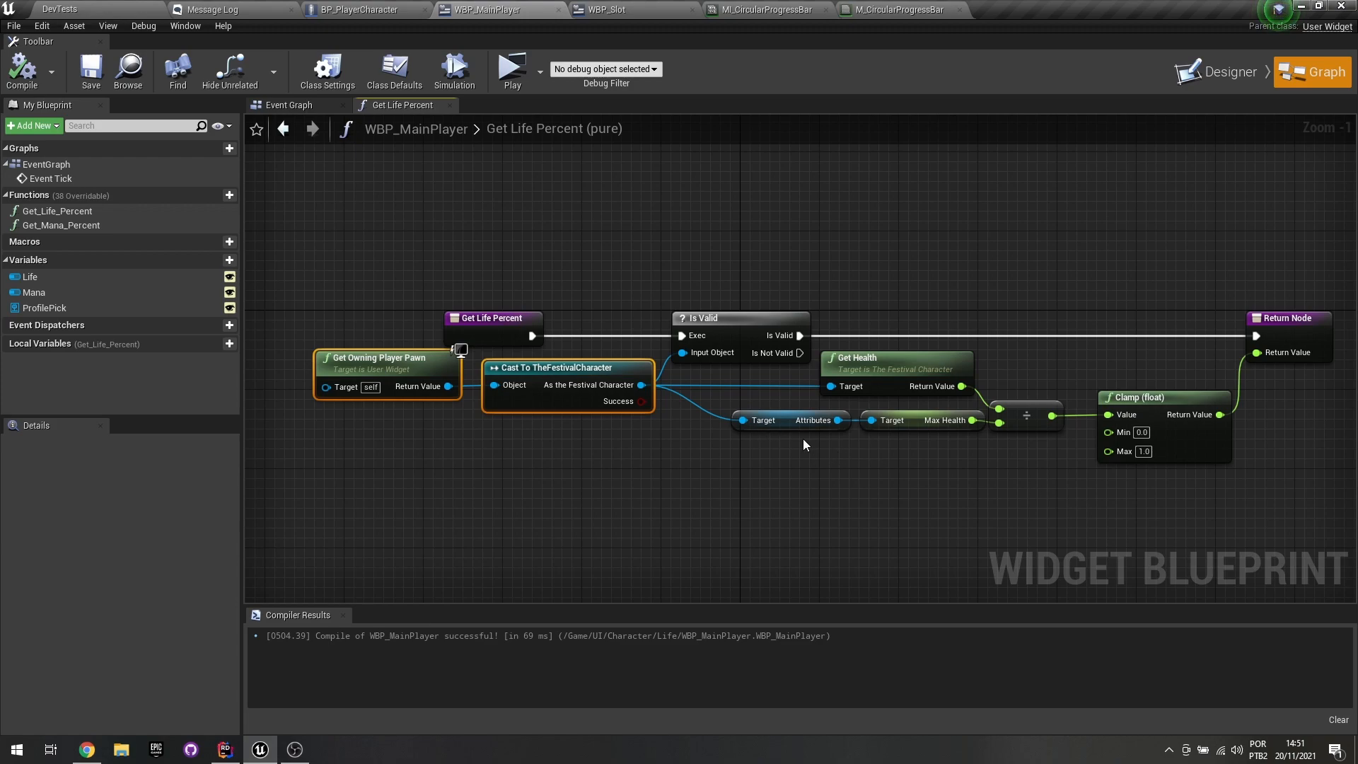
left_click_drag(608, 458, 318, 377)
left_click(588, 415)
left_click_drag(701, 444, 370, 380)
right_click_drag(1132, 318, 951, 262)
mouse_move(1043, 472)
left_mouse_down()
mouse_move(958, 422)
mouse_move(640, 304)
left_mouse_up()
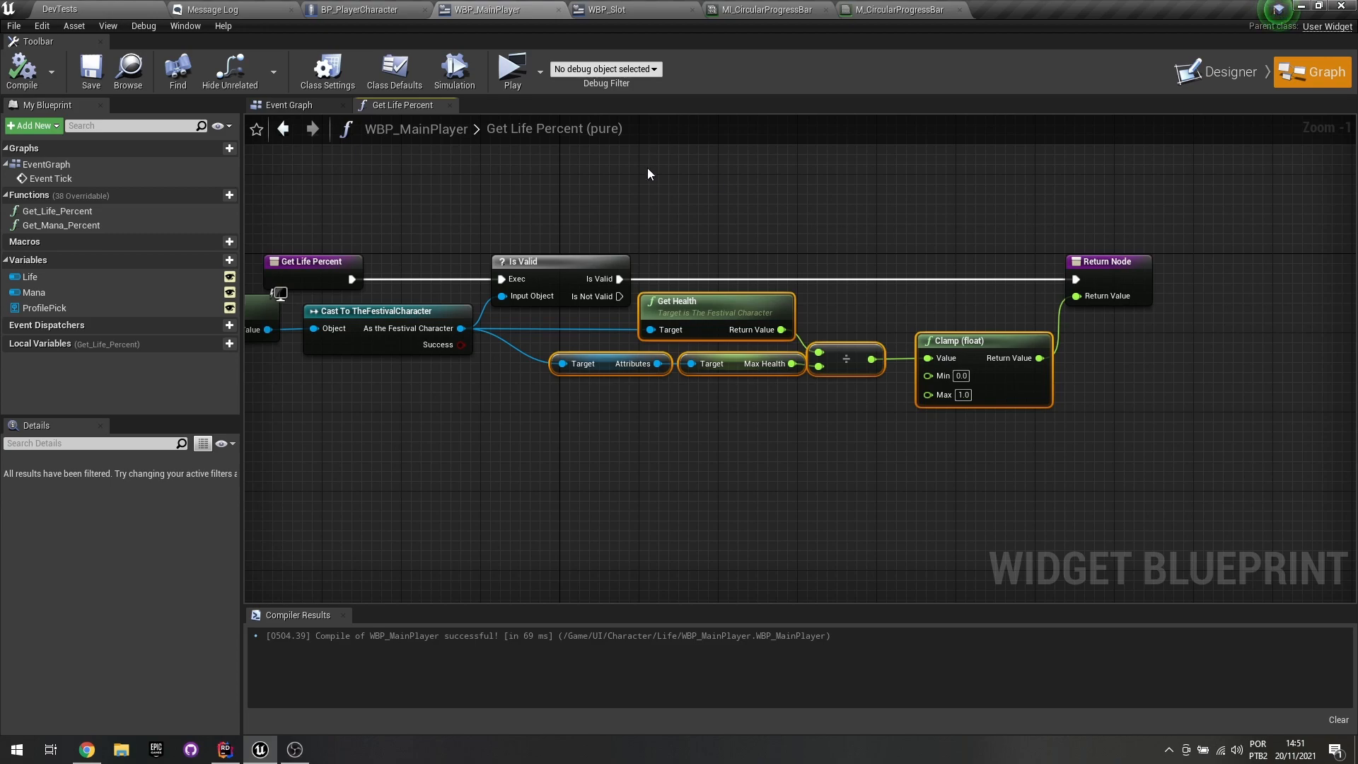
mouse_move(1031, 465)
left_mouse_down()
mouse_move(712, 342)
mouse_move(608, 320)
left_mouse_up()
Show the ProfilePick image selected in the designer and return to the widget's Event Graph.
left_click(273, 104)
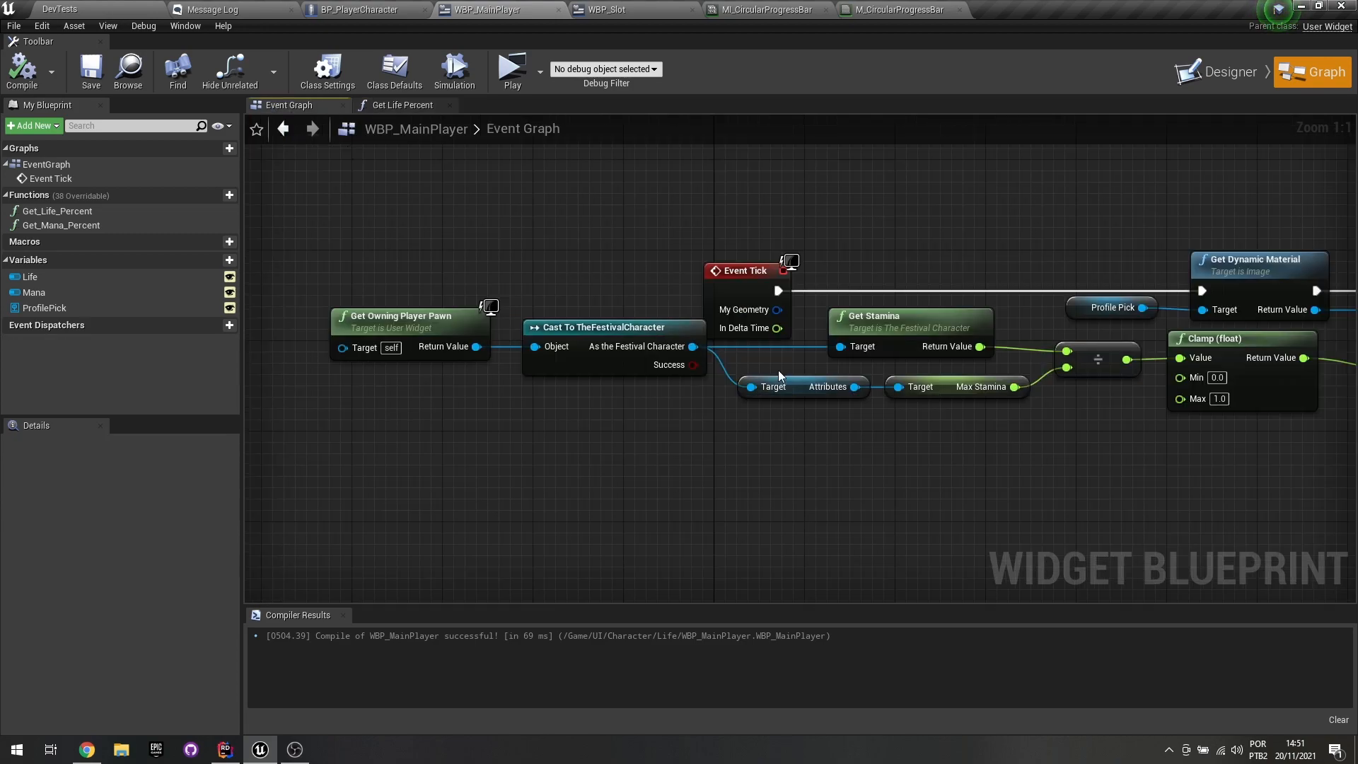
left_click(1218, 71)
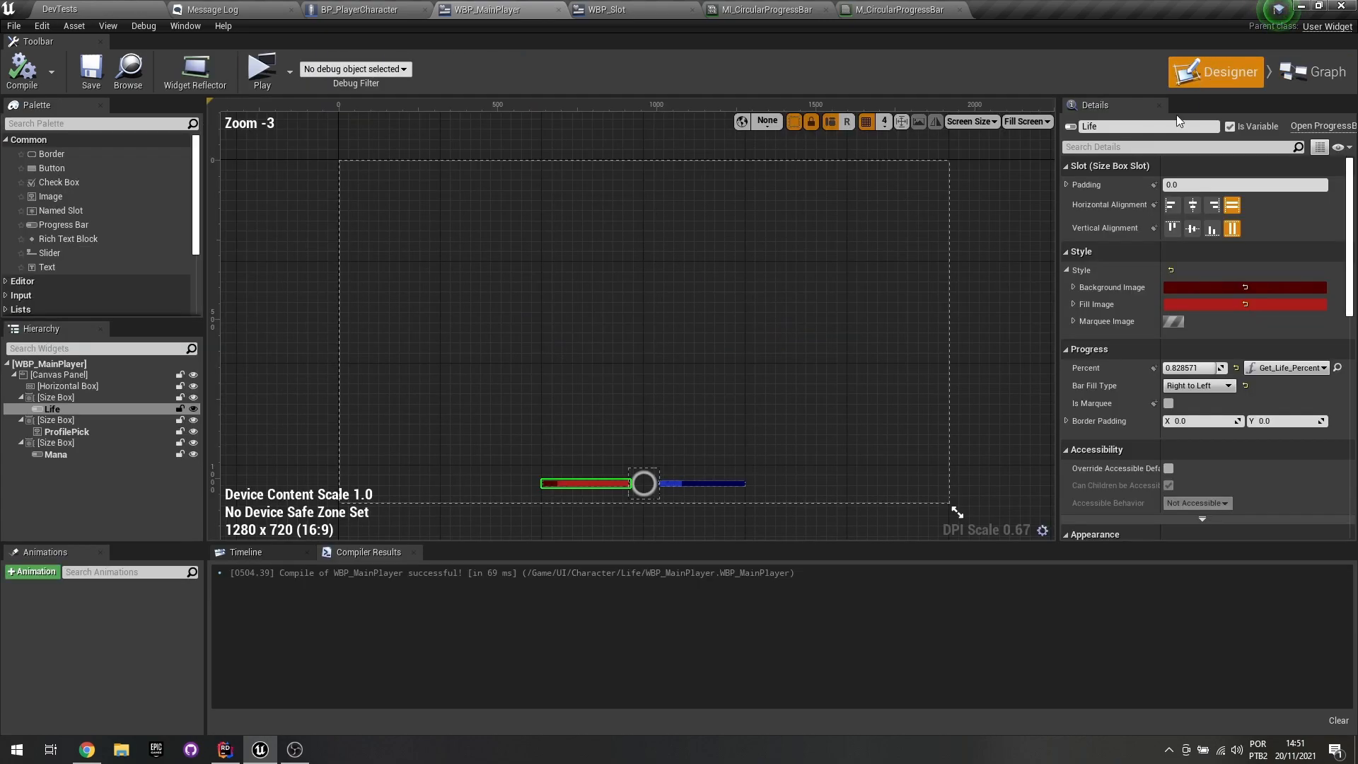
right_click_drag(631, 521, 606, 261)
left_click(622, 342)
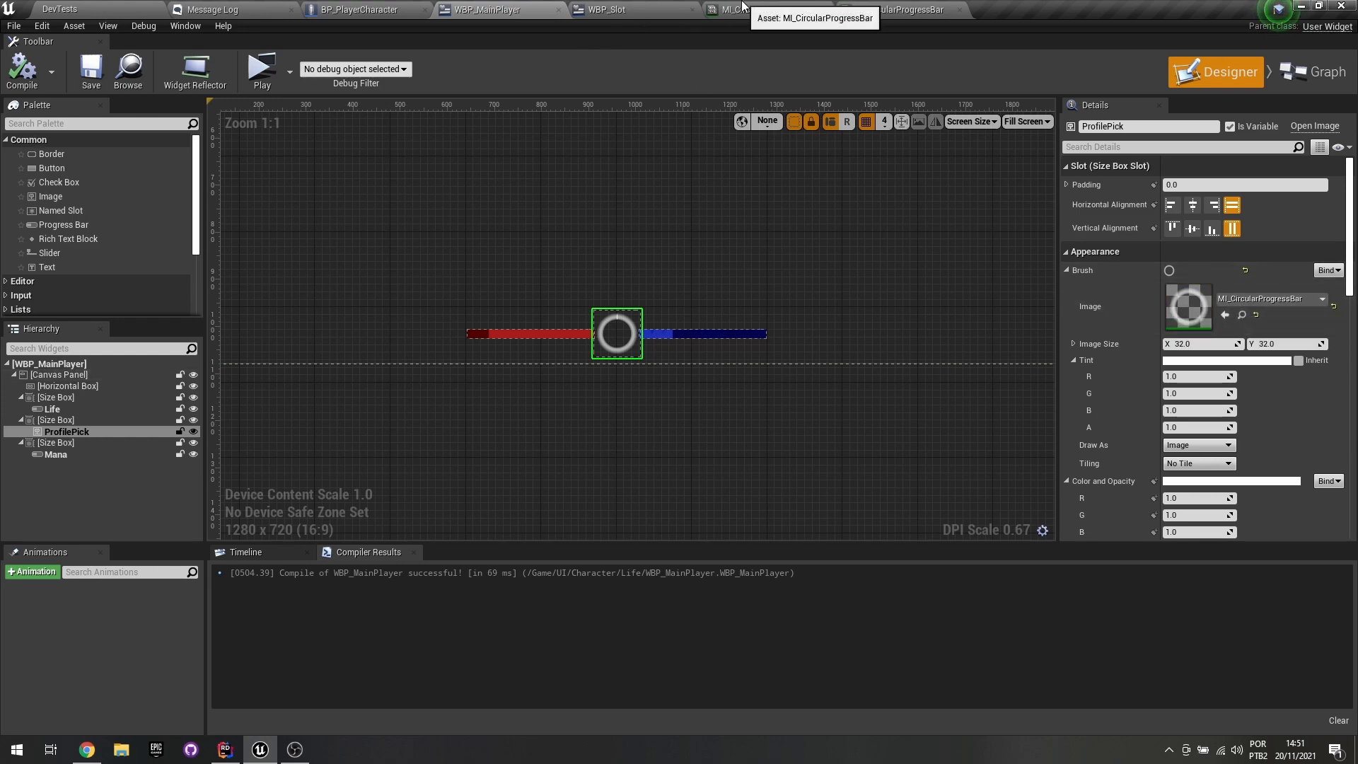
left_click(1310, 73)
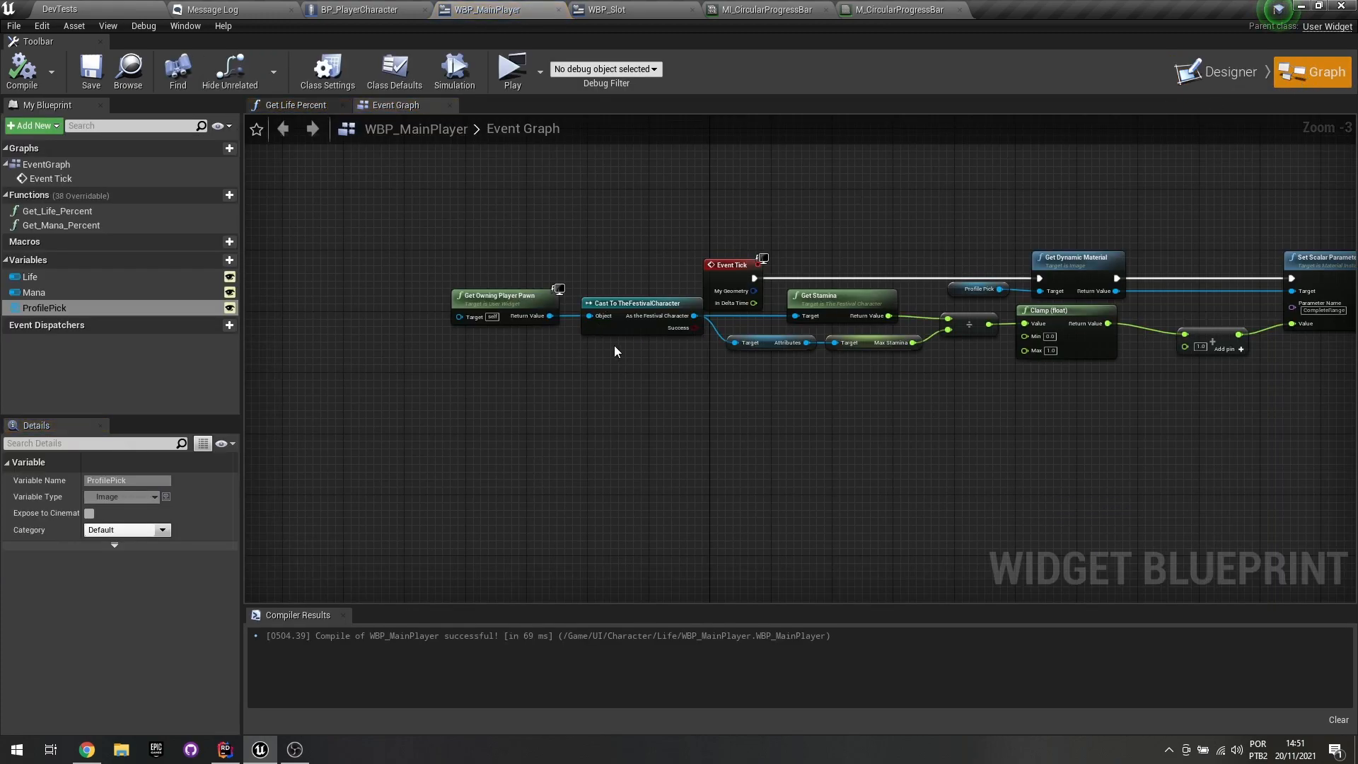
Examine the Get Dynamic Material node fed by Profile Pick and check the image's brush material in the designer.
right_click_drag(1038, 374, 873, 364)
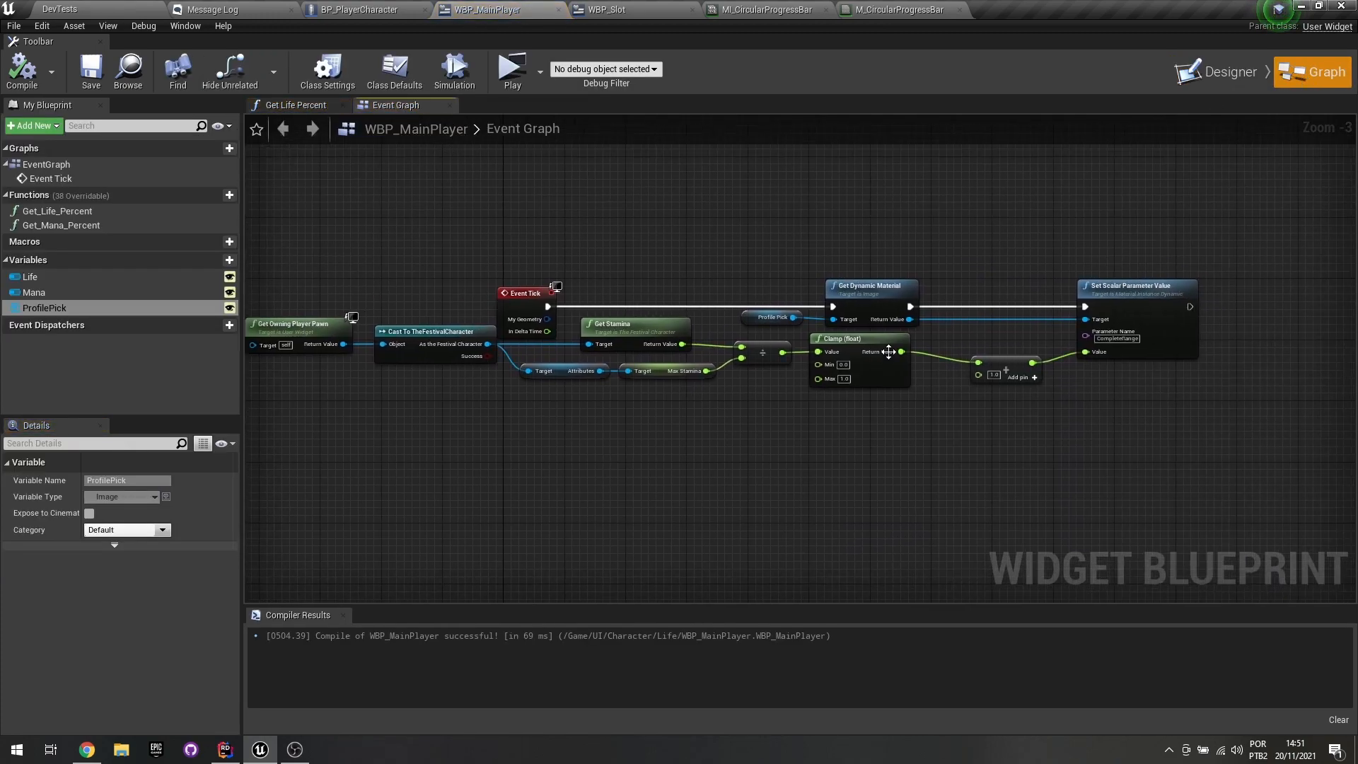
scroll(872, 364, "up", 3)
left_click_drag(630, 197, 831, 276)
left_click(688, 242)
left_click(713, 303)
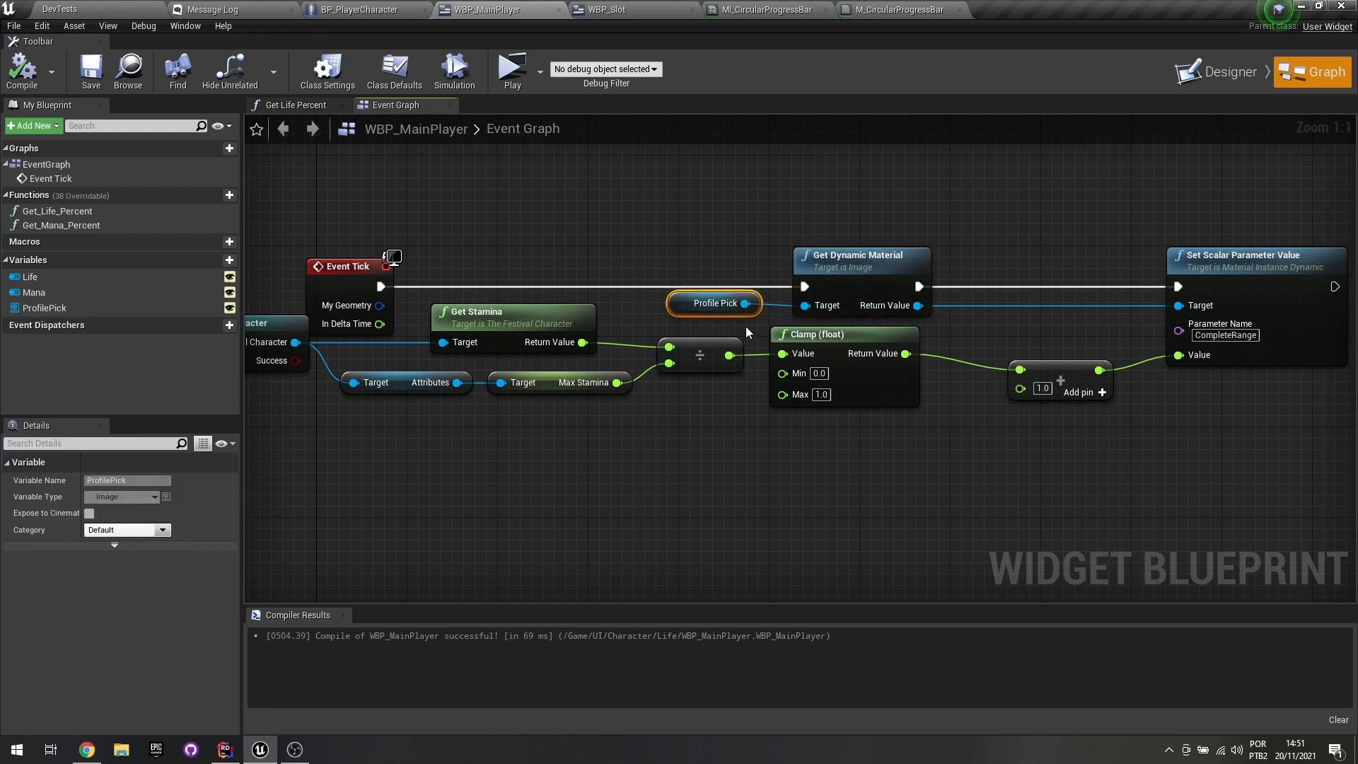
left_click(1216, 72)
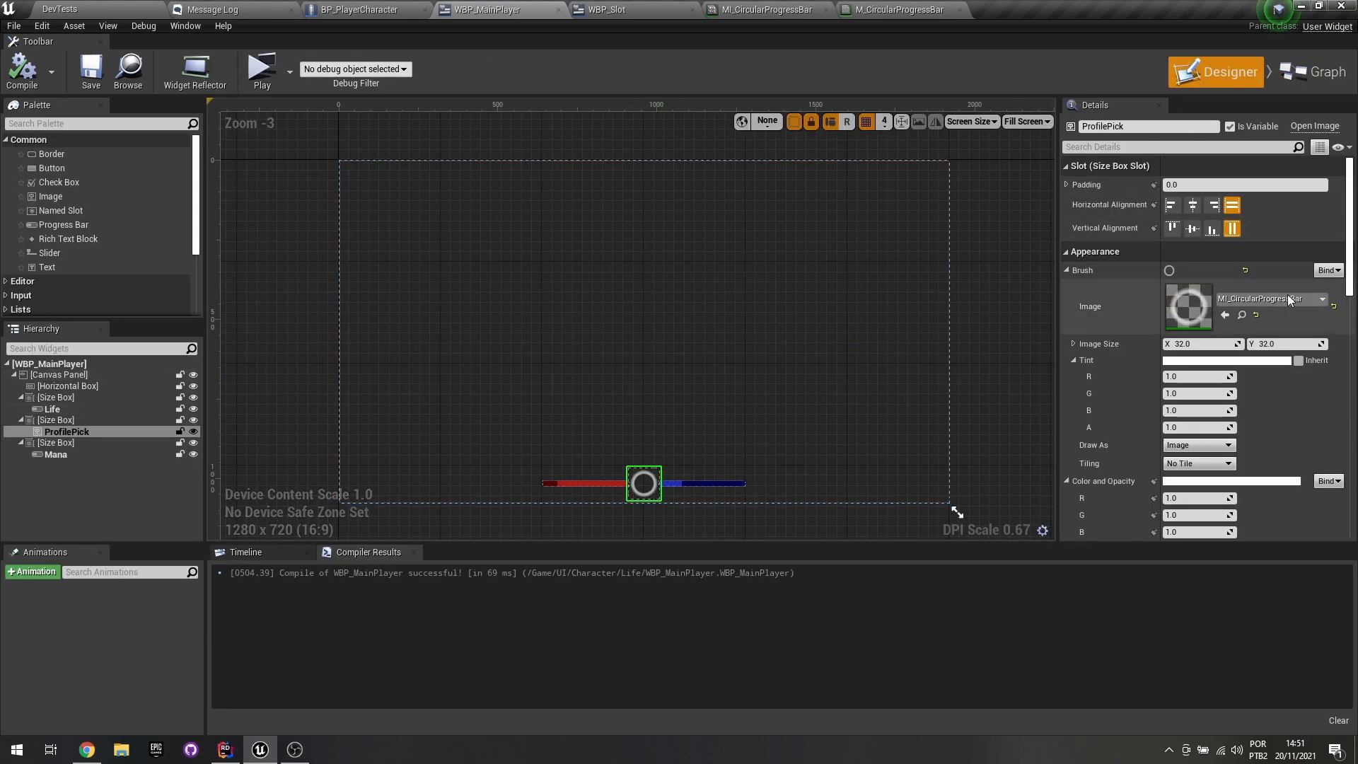
Highlight CompleteRange in the Set Scalar Parameter Value node and compare it with the parameters of MI_CircularProgressBar and its parent material.
left_click(1313, 71)
right_click_drag(1254, 263, 1098, 256)
left_click(1098, 256)
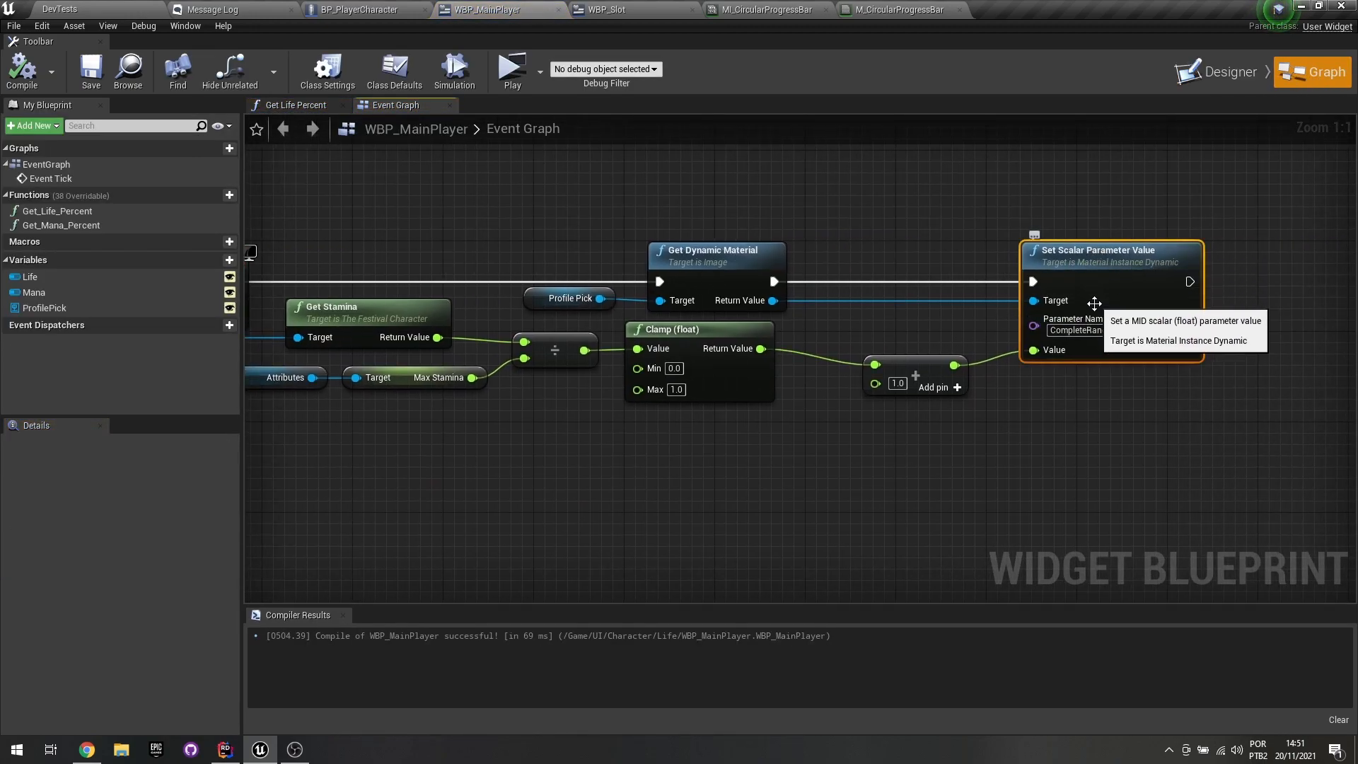
left_click(1082, 330)
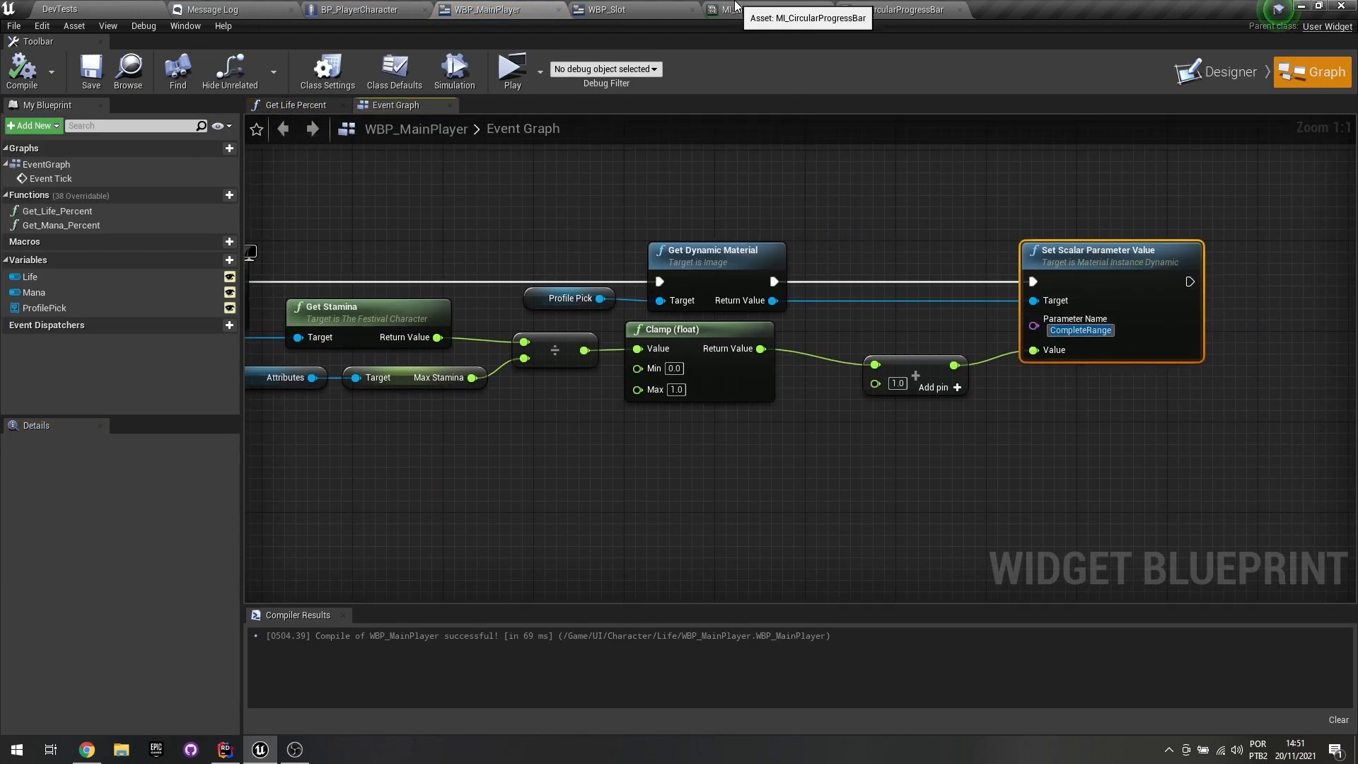
left_click(861, 7)
left_click(765, 9)
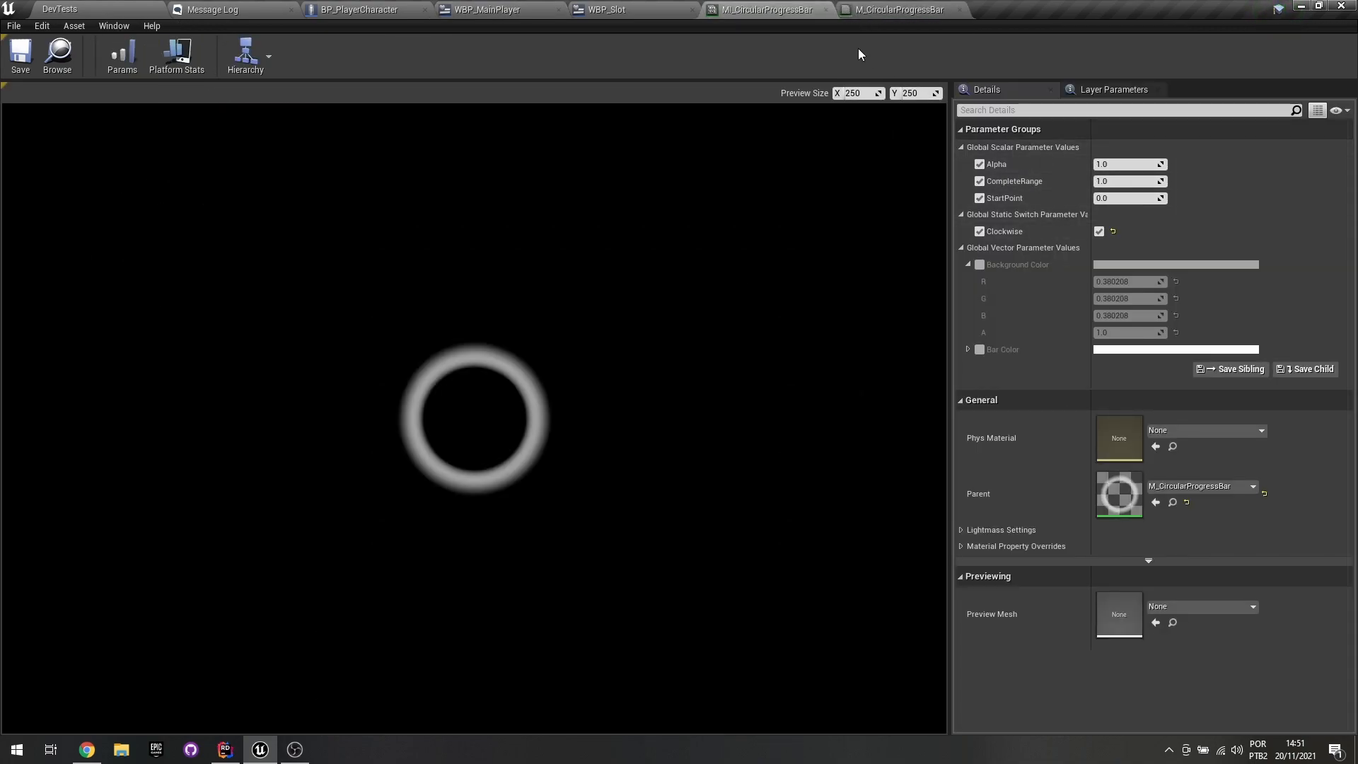
left_click(861, 7)
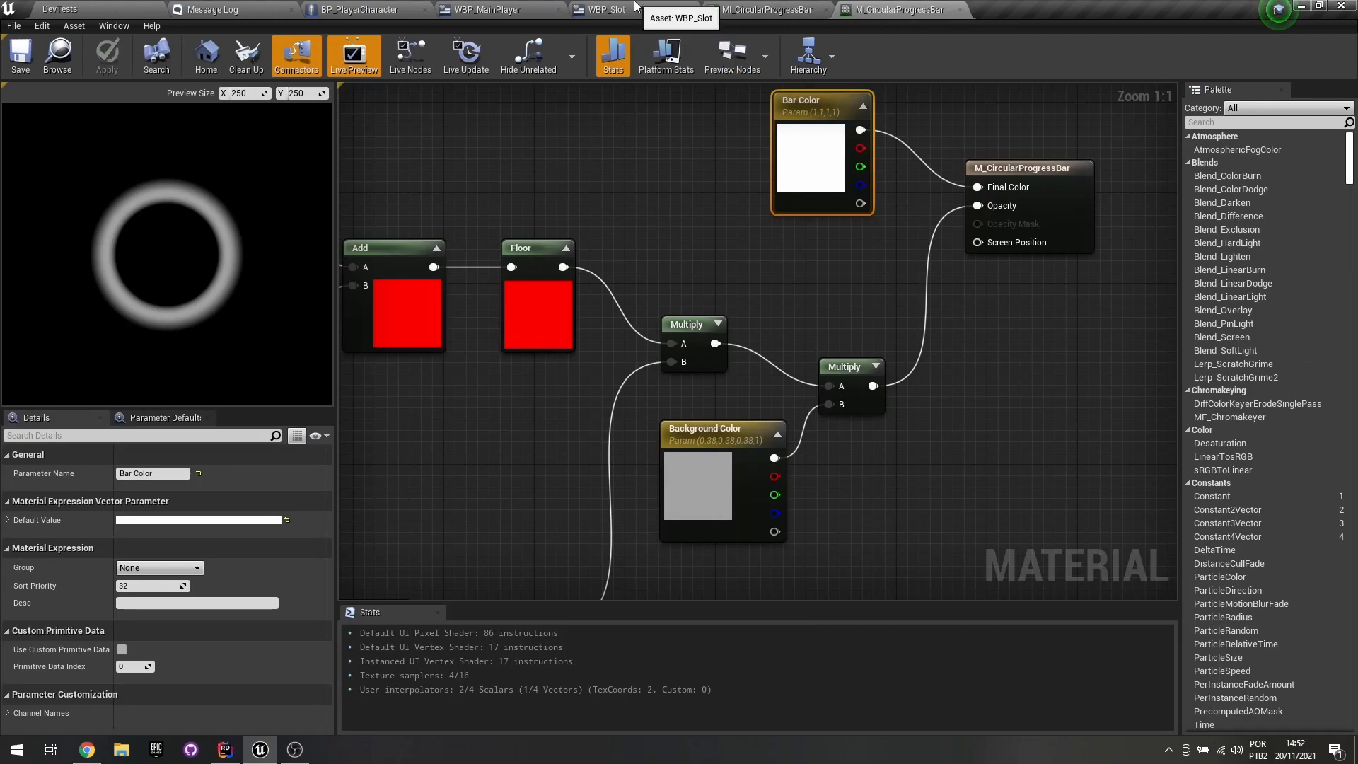
Examine the WBP_MainPlayer Event Graph nodes that divide Get Stamina by Max Stamina and clamp the result between 0.0 and 1.0.
left_click(622, 9)
left_click(473, 7)
right_click_drag(860, 411, 1278, 399)
right_click_drag(626, 436, 758, 437)
left_click_drag(743, 444, 537, 332)
right_click_drag(1086, 414, 884, 424)
left_click_drag(787, 406, 562, 274)
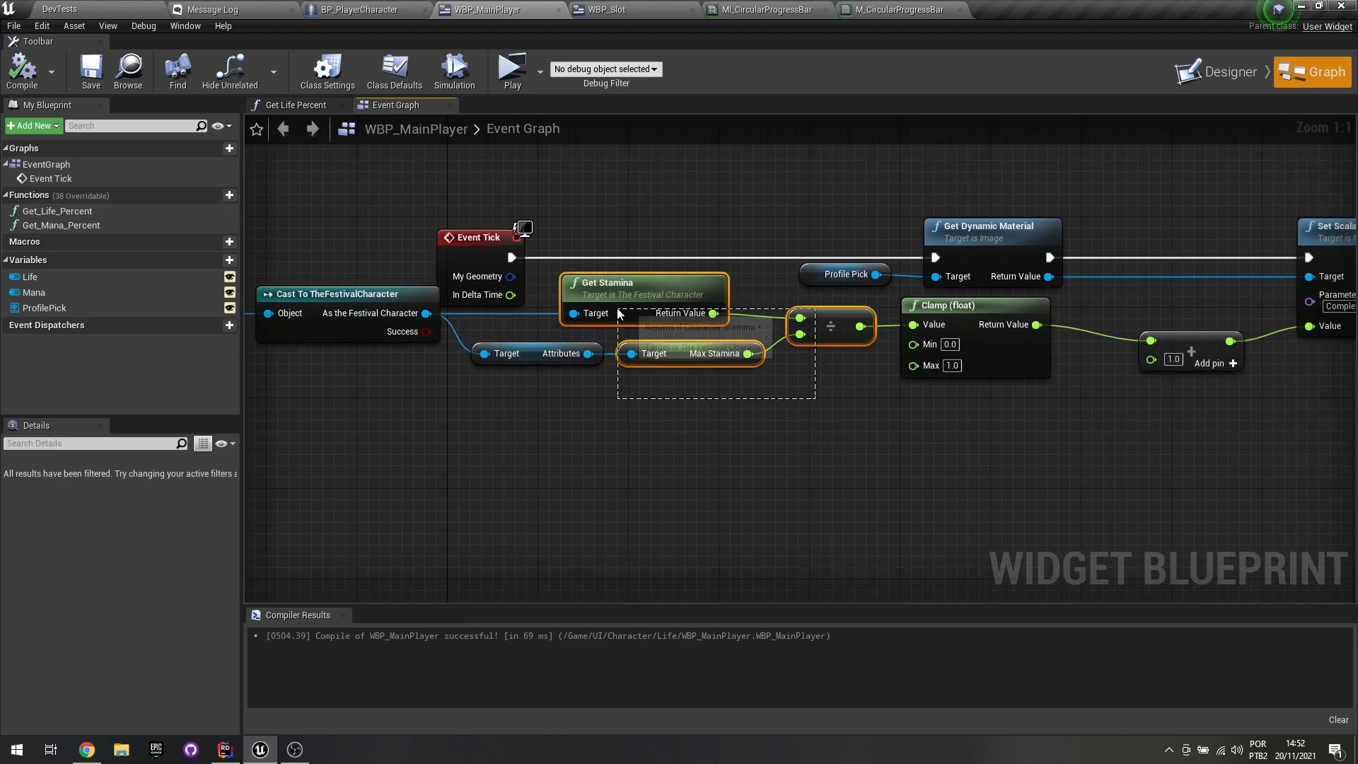
left_click_drag(1146, 394, 909, 328)
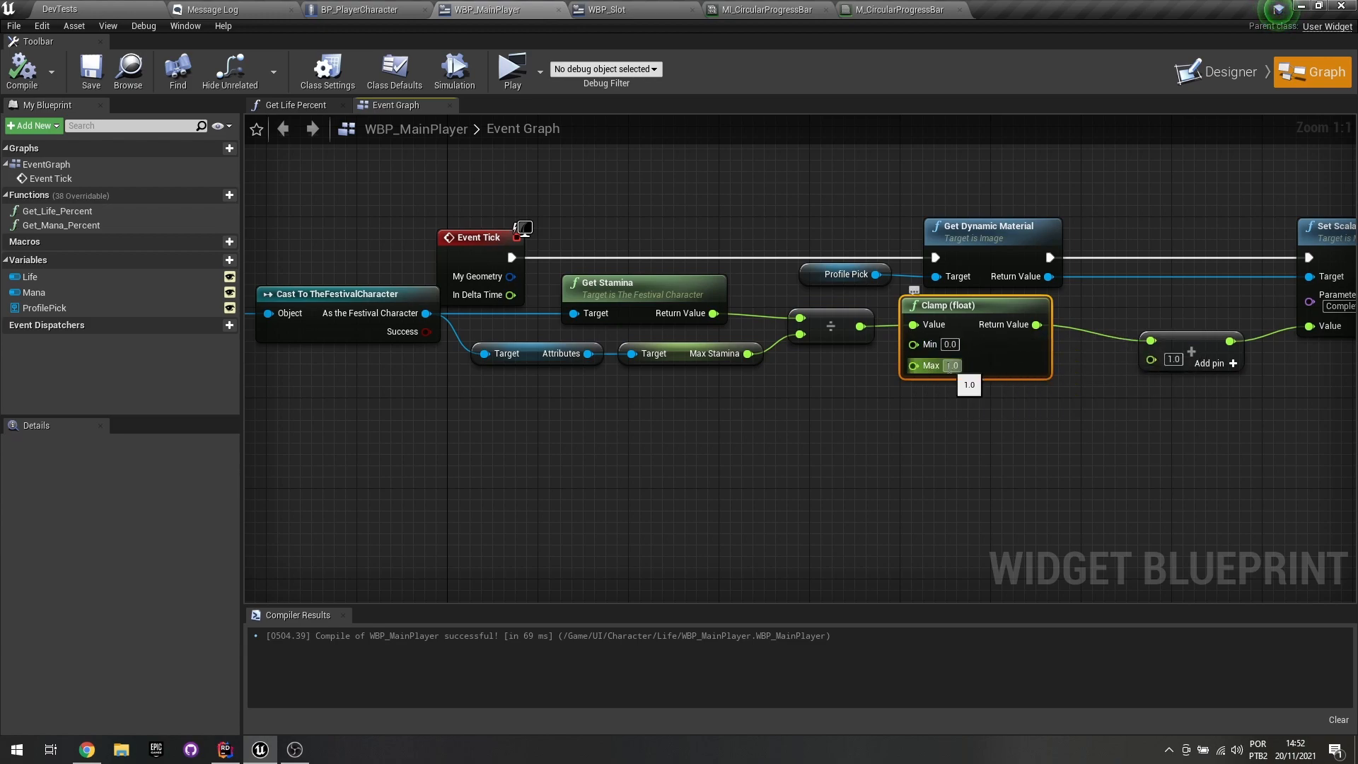
Move the node that adds 1.0 slightly up between the Clamp and Set Scalar Parameter Value nodes.
right_click_drag(1178, 394, 828, 414)
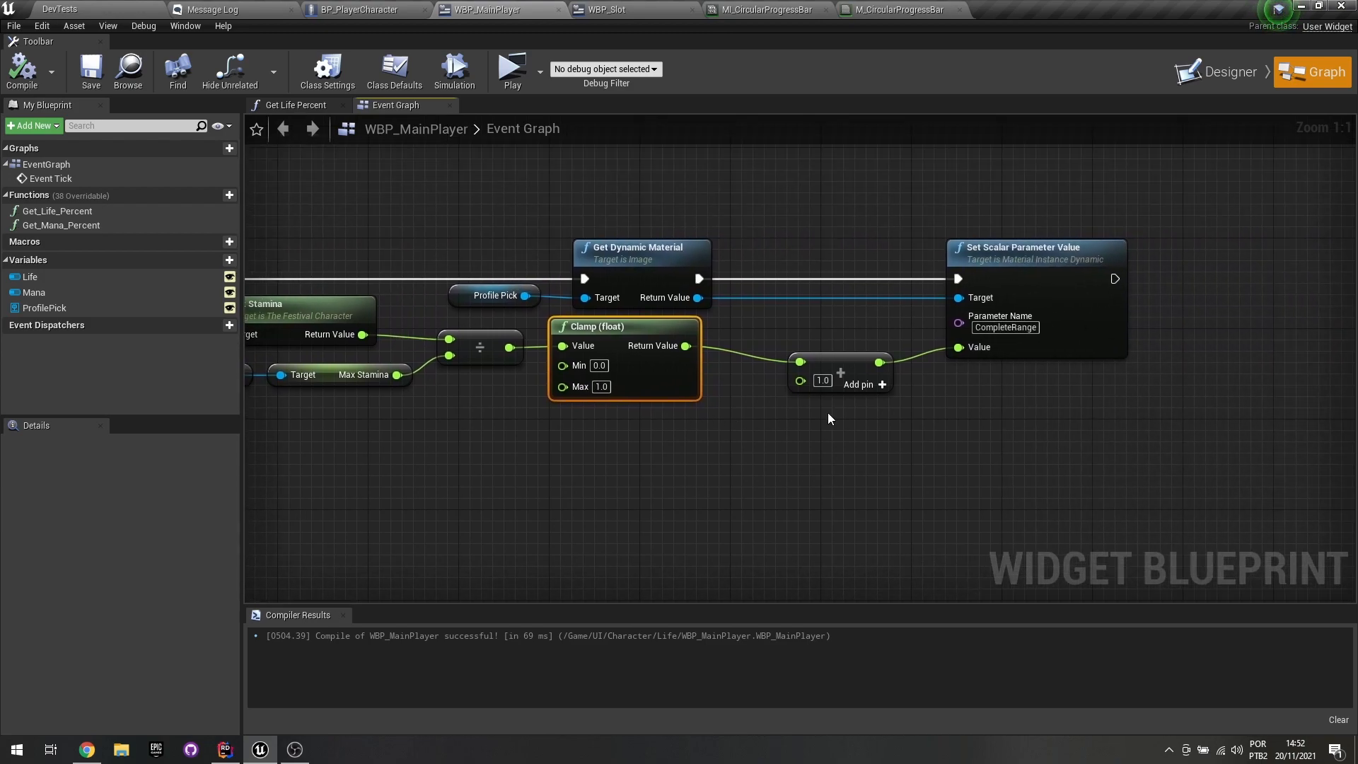
mouse_move(843, 362)
left_mouse_down()
mouse_move(835, 343)
mouse_move(836, 357)
left_mouse_up()
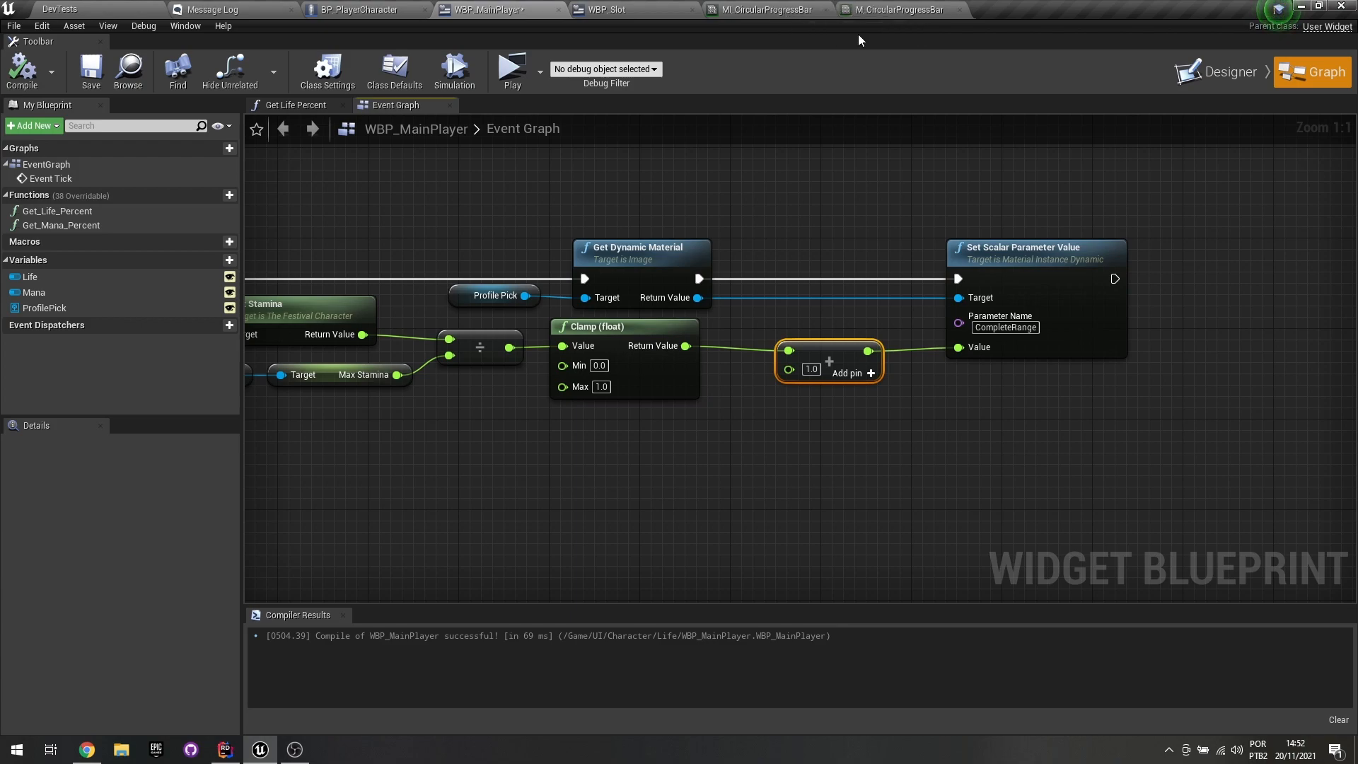
Preview the ring in MI_CircularProgressBar with CompleteRange set to 2 and to 1.5.
left_click(768, 10)
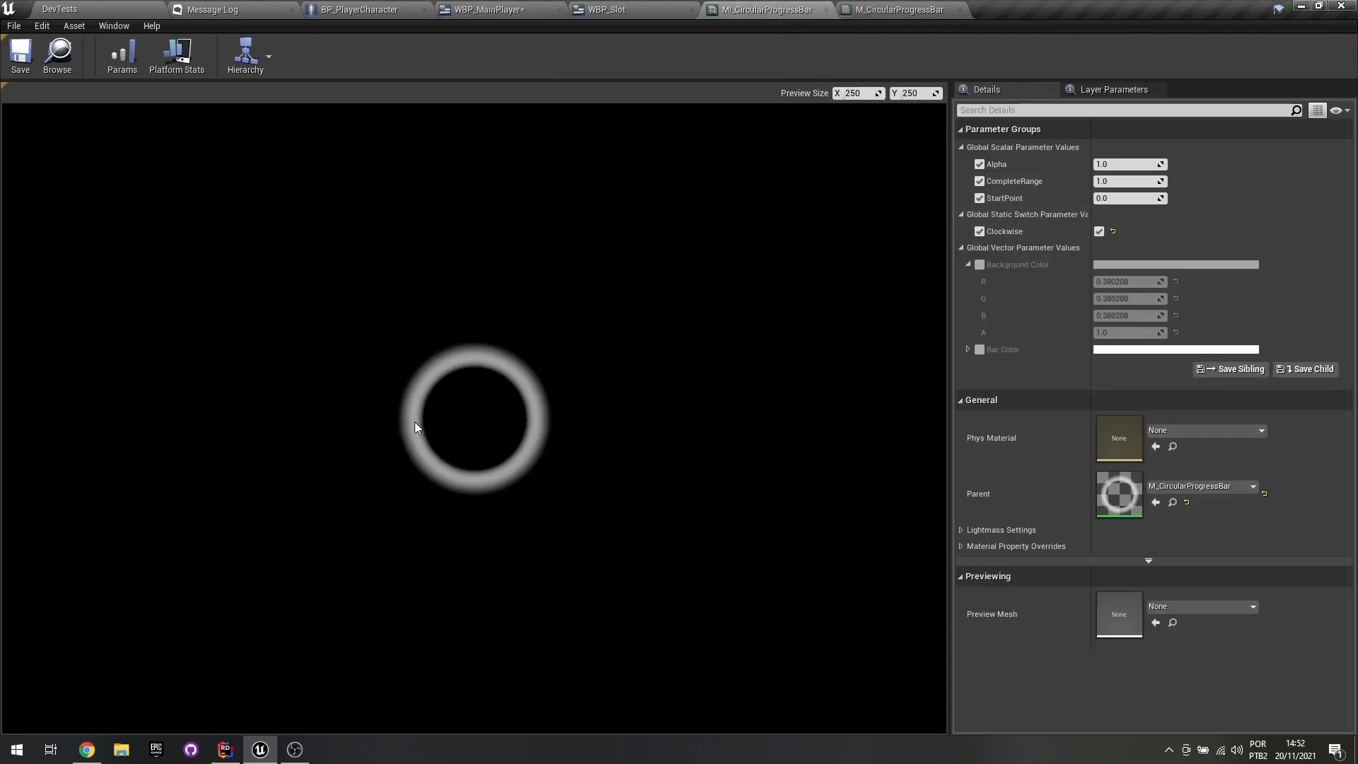
left_click_drag(1117, 182, 1250, 183)
left_click(1103, 181)
type("2")
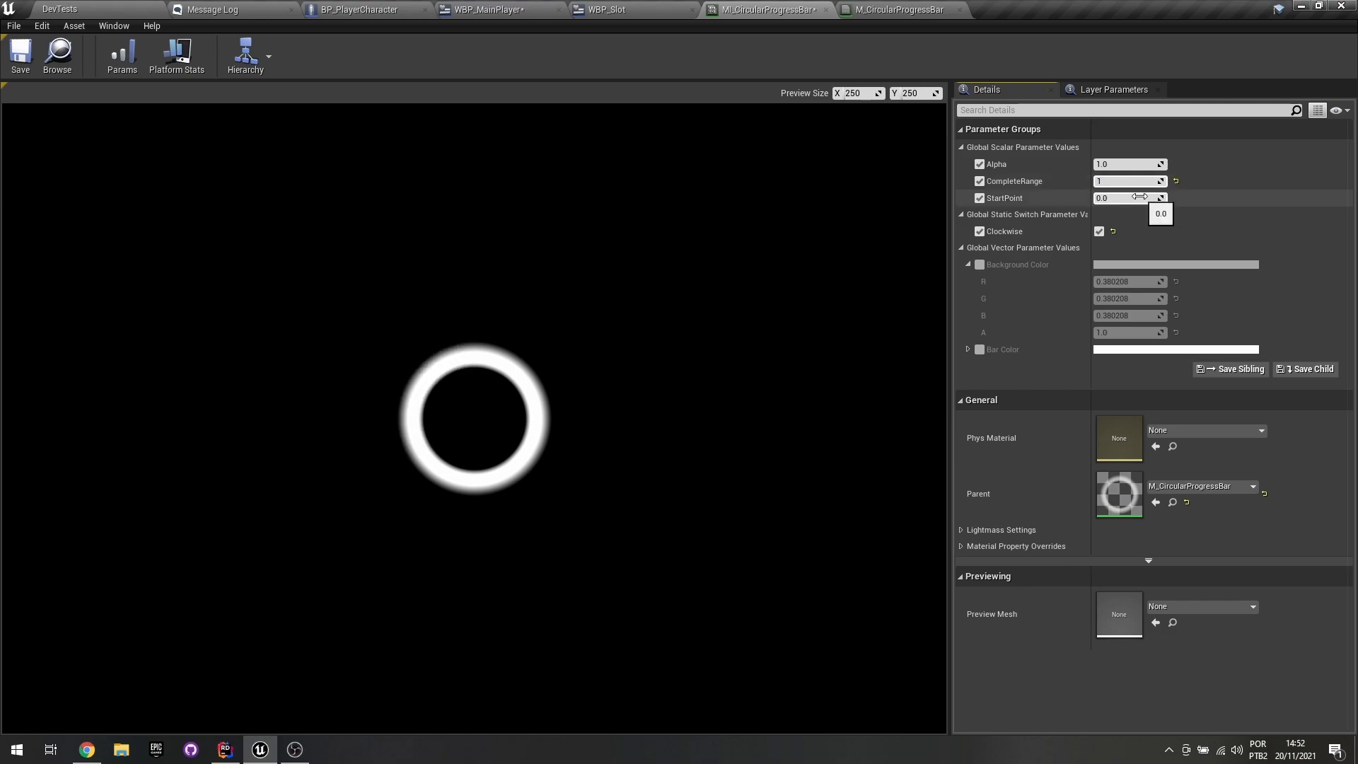
key("Return")
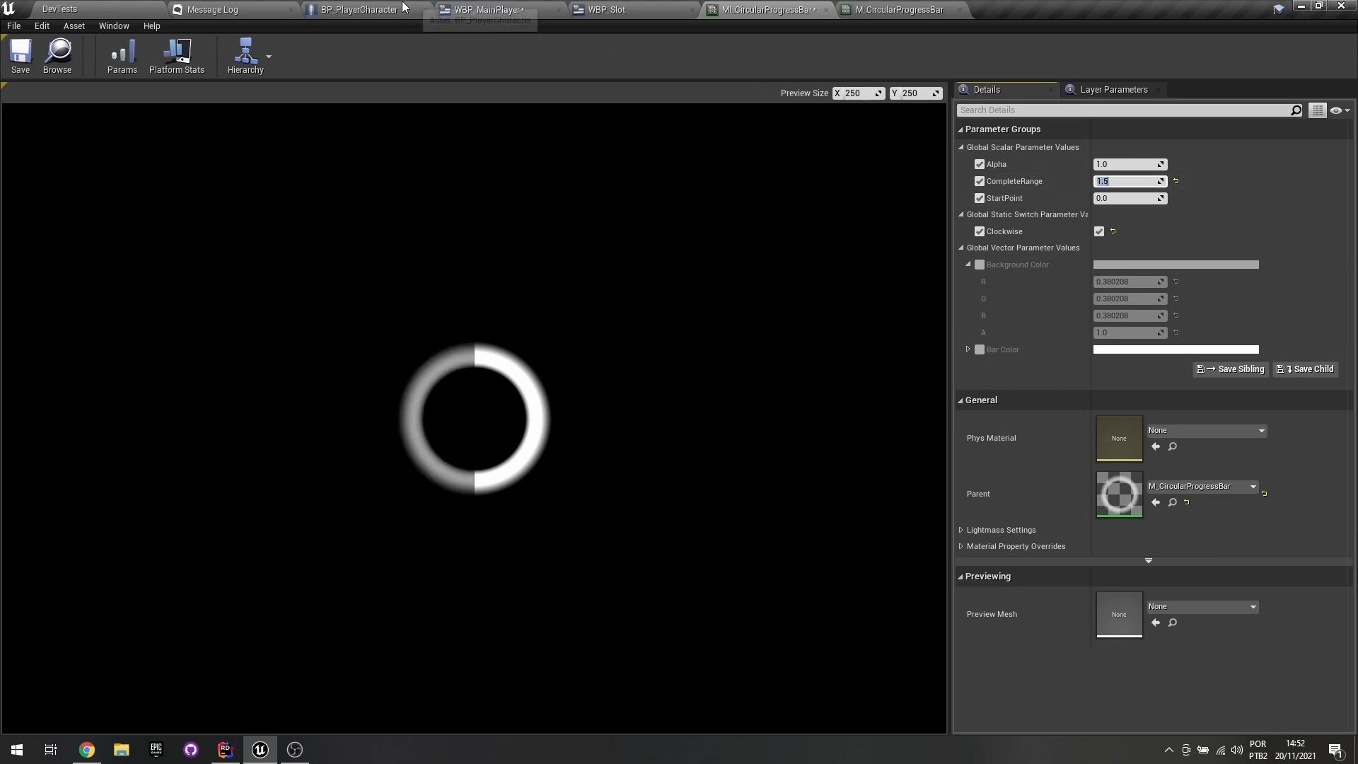
Set CompleteRange to 1 in MI_CircularProgressBar, and save the instance and the WBP_MainPlayer widget.
left_click(22, 56)
left_click(1131, 181)
type("1")
key("Return")
key("ctrl+s")
left_click(489, 9)
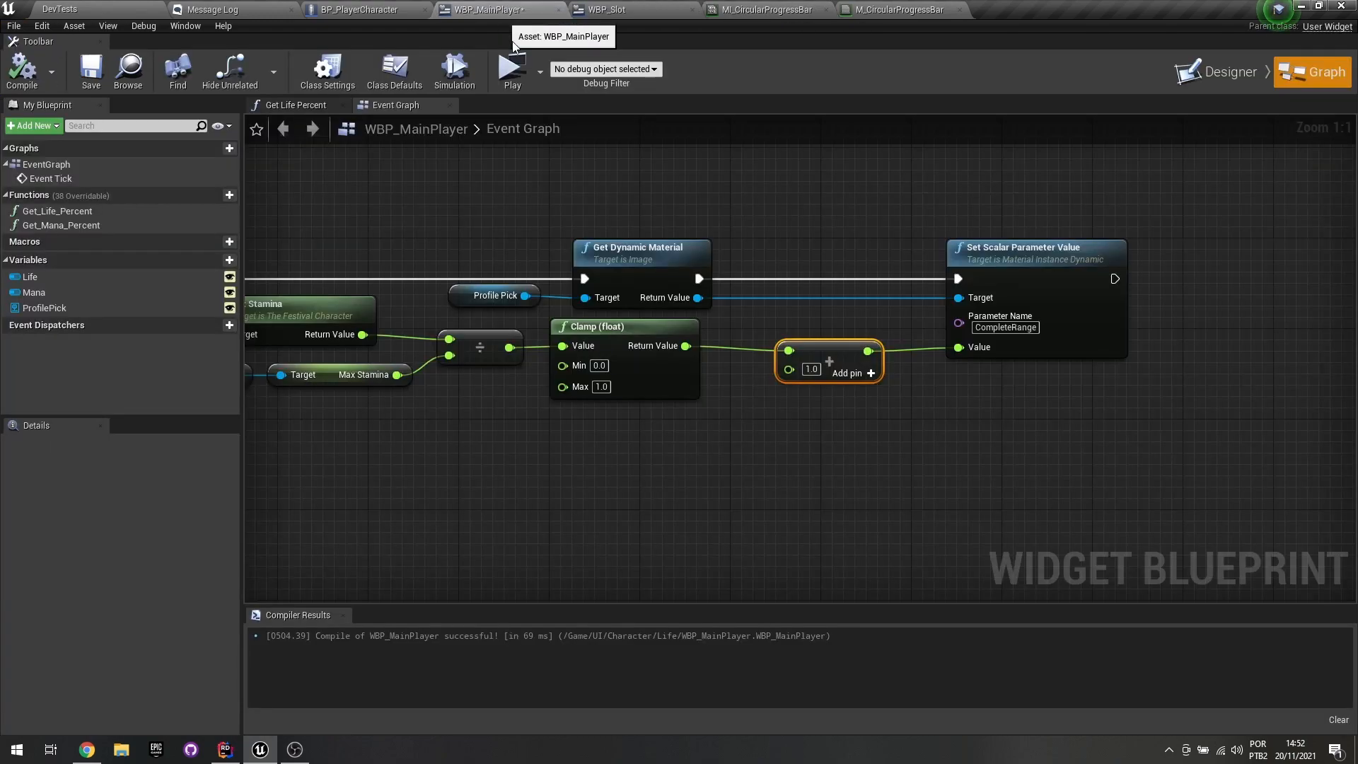
key("ctrl+s")
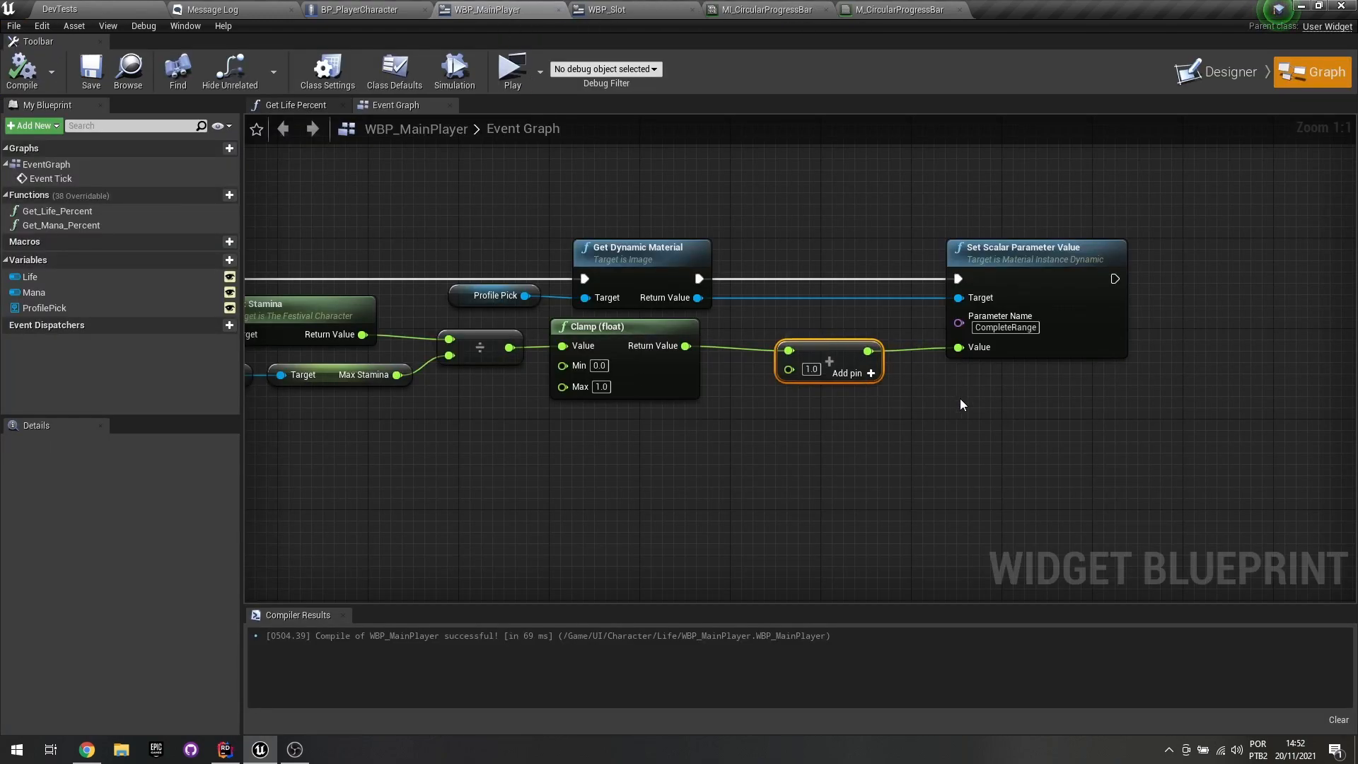
Review the full Event Tick graph of WBP_MainPlayer and start a game preview with control of the character.
scroll(956, 404, "down", 4)
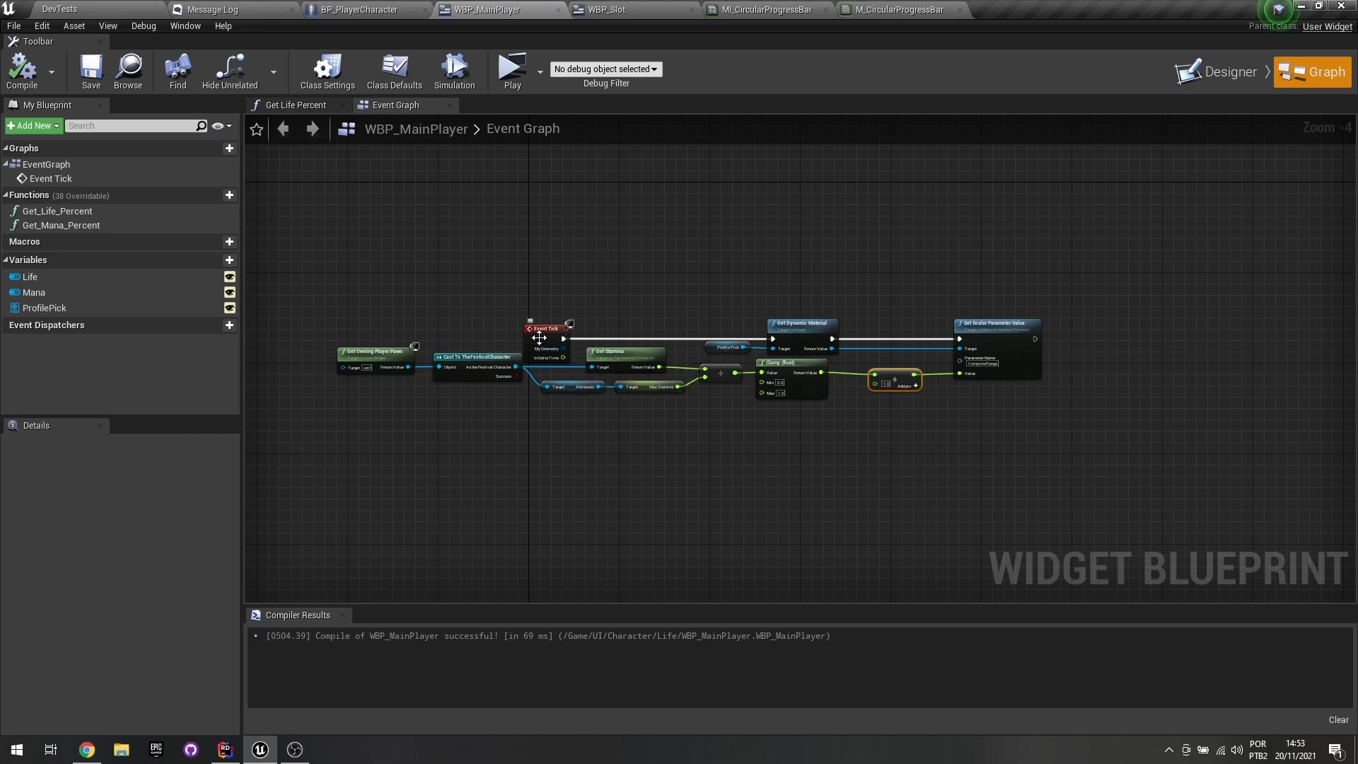
left_click_drag(440, 249, 576, 279)
left_click(826, 464)
left_click(512, 69)
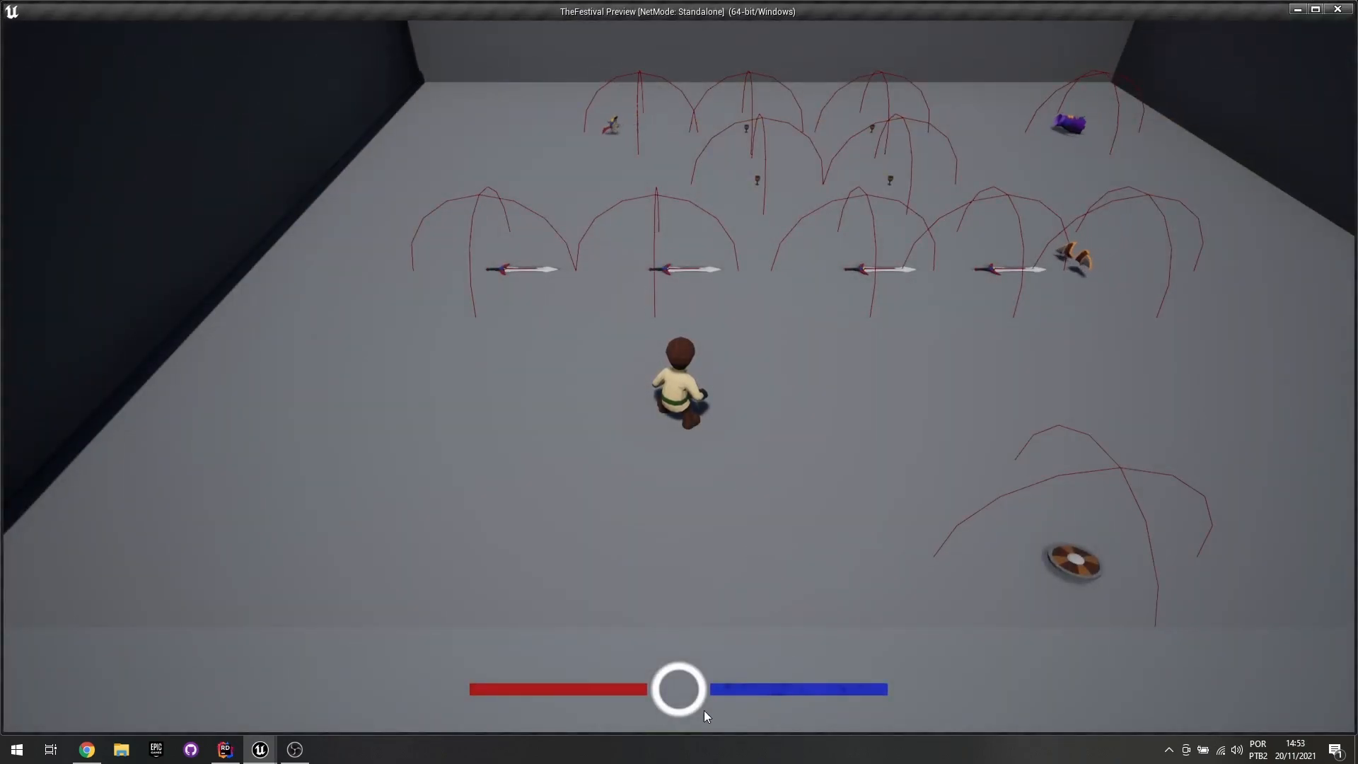
left_click(748, 475)
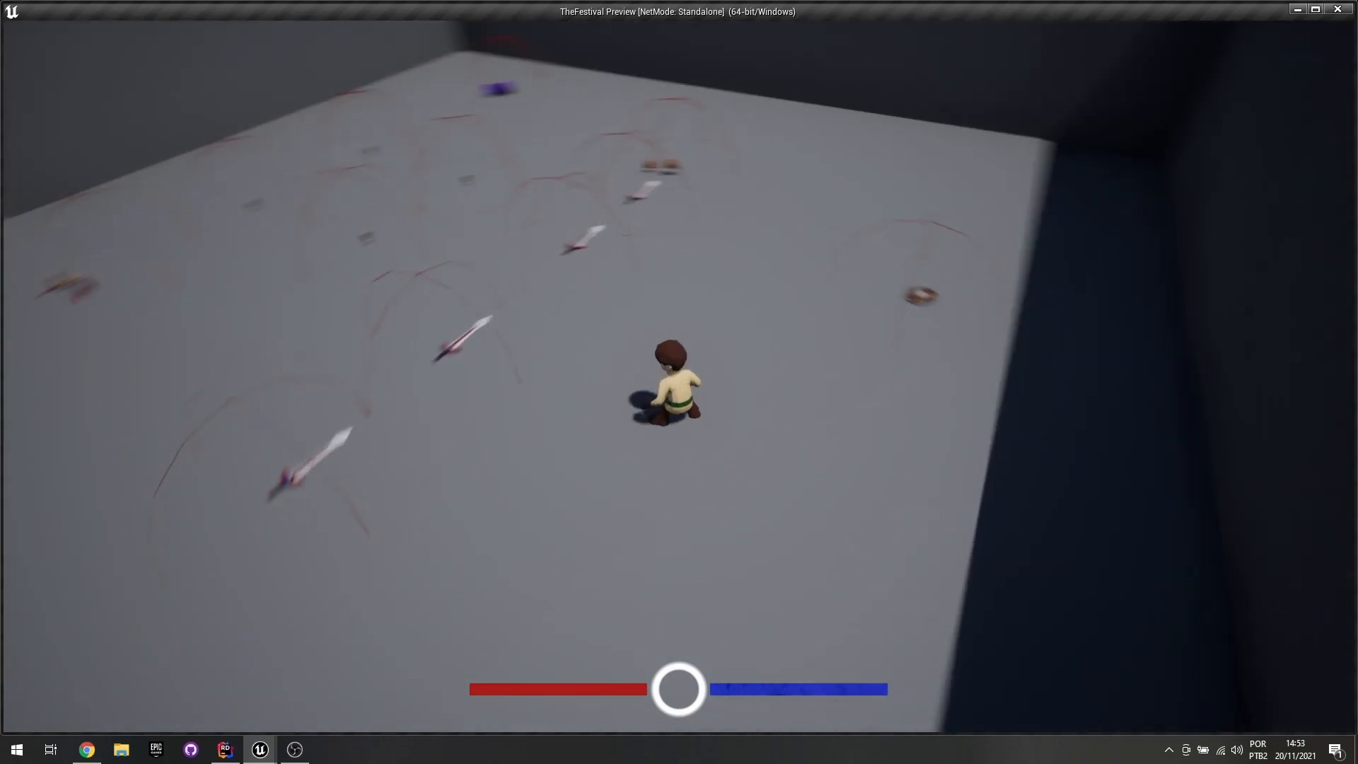
Walk the character to the items on the floor and pick up the sword, shield and purple outfit.
key("e")
key("w")
key("e")
key("s")
key("d")
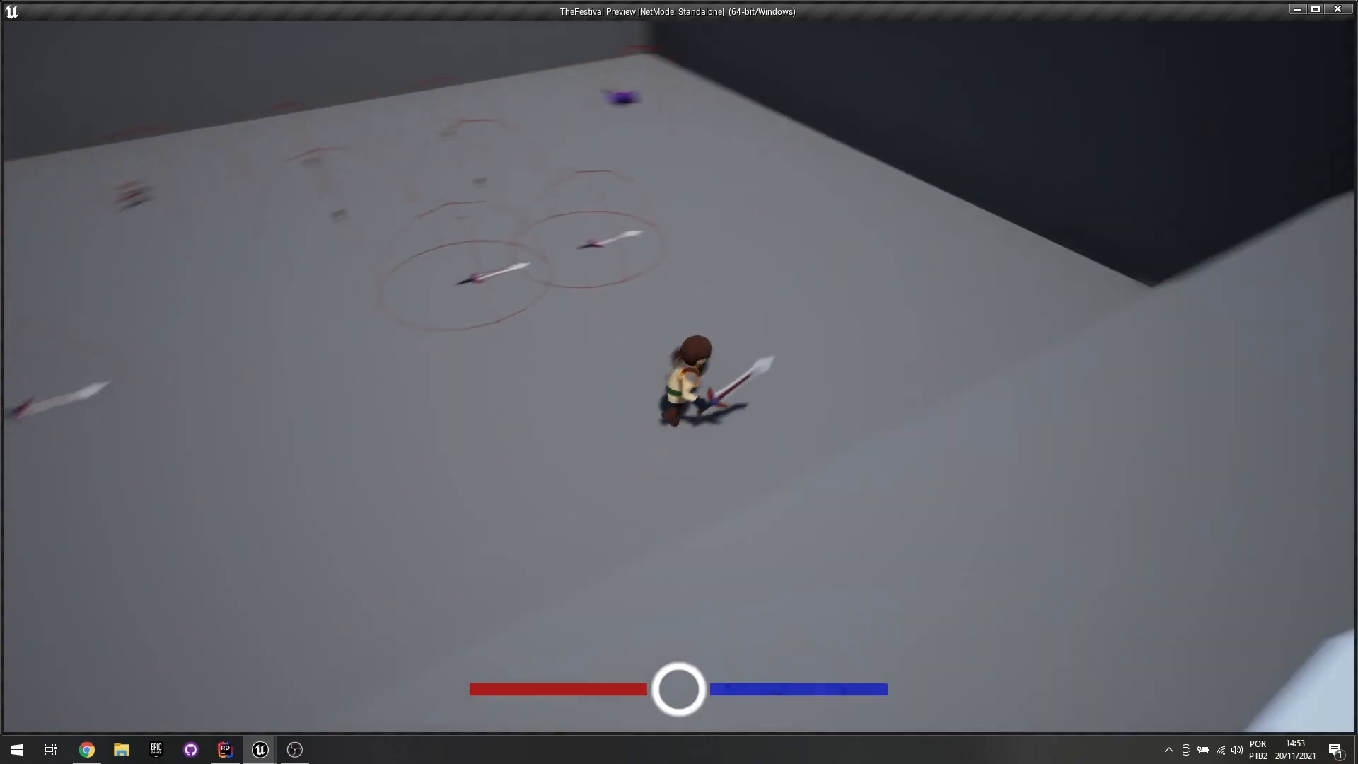
key("w")
key("d")
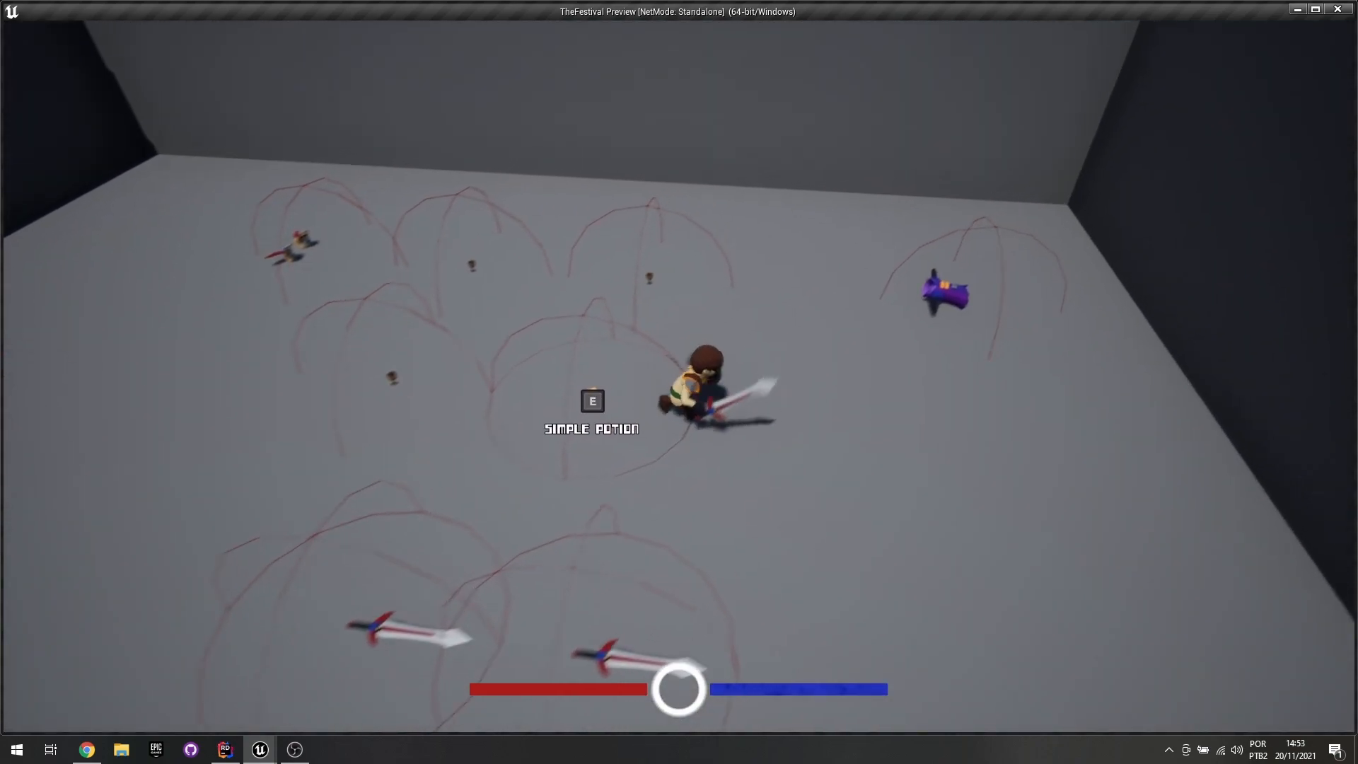
key("e")
key("w")
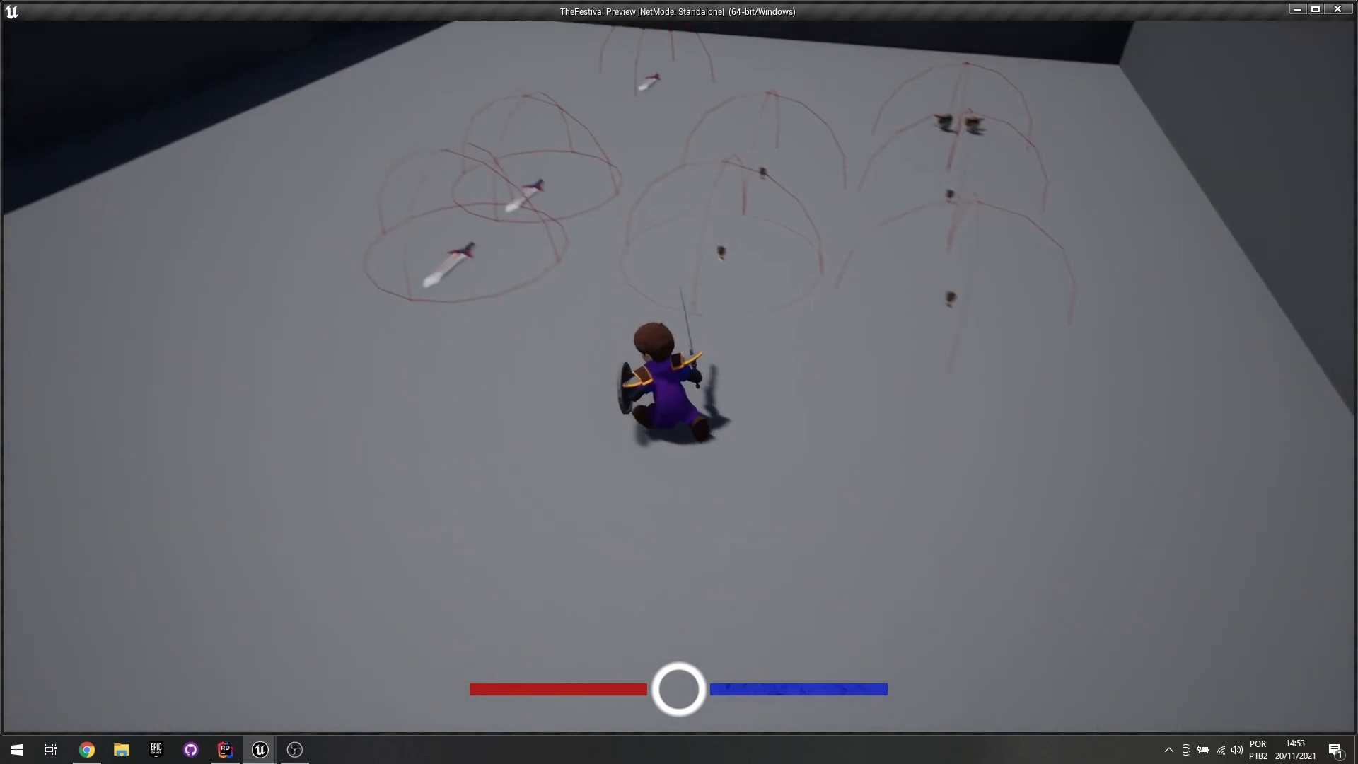
Run the character in circles around the swords and potions on the floor to test the circular stamina ring.
key("w")
key("d")
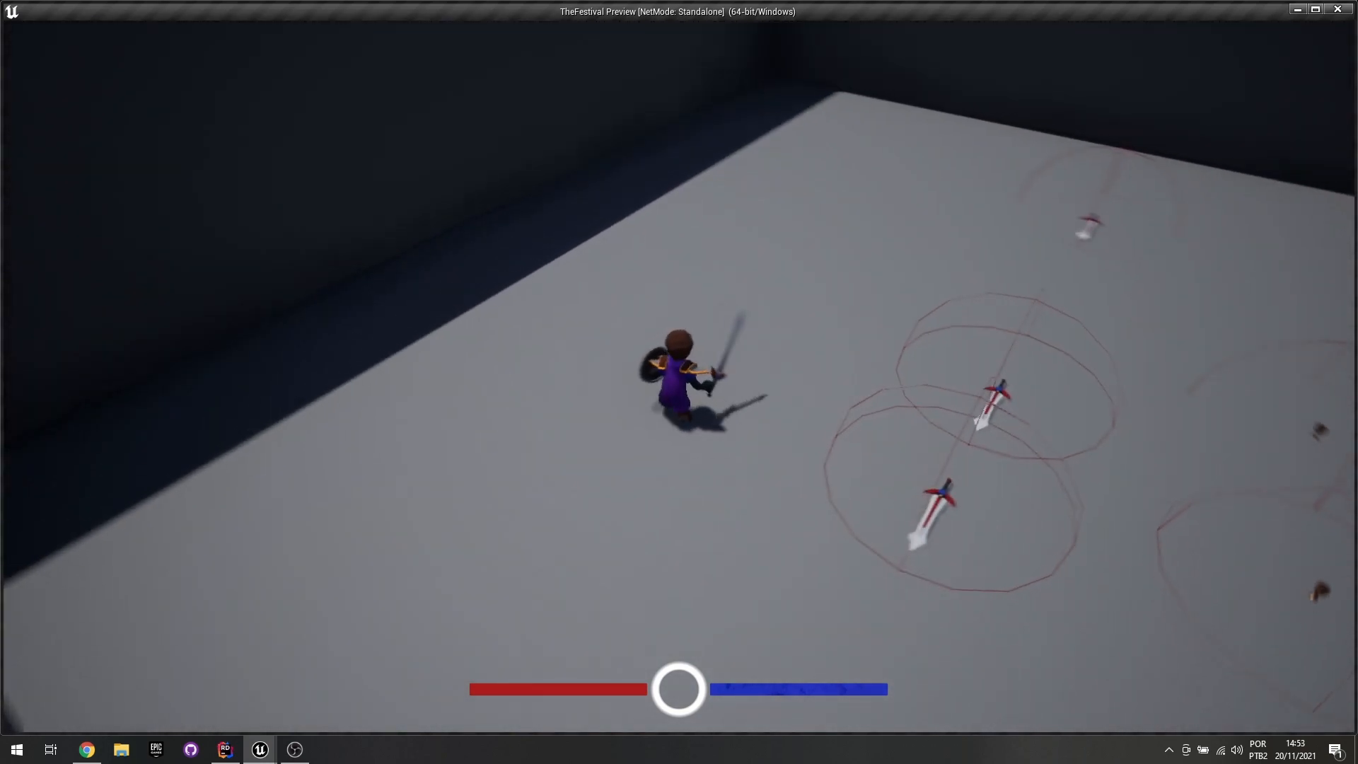
key("w")
key("w")
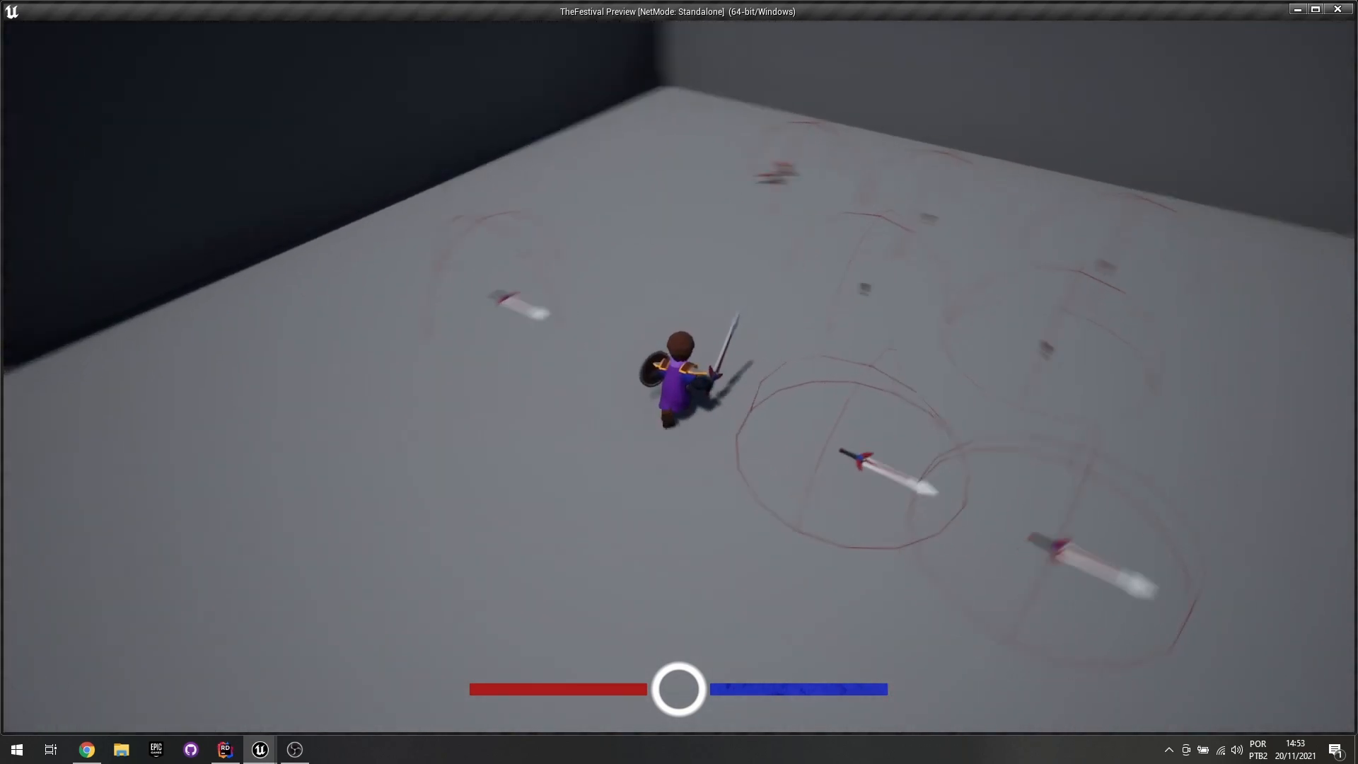
key("a")
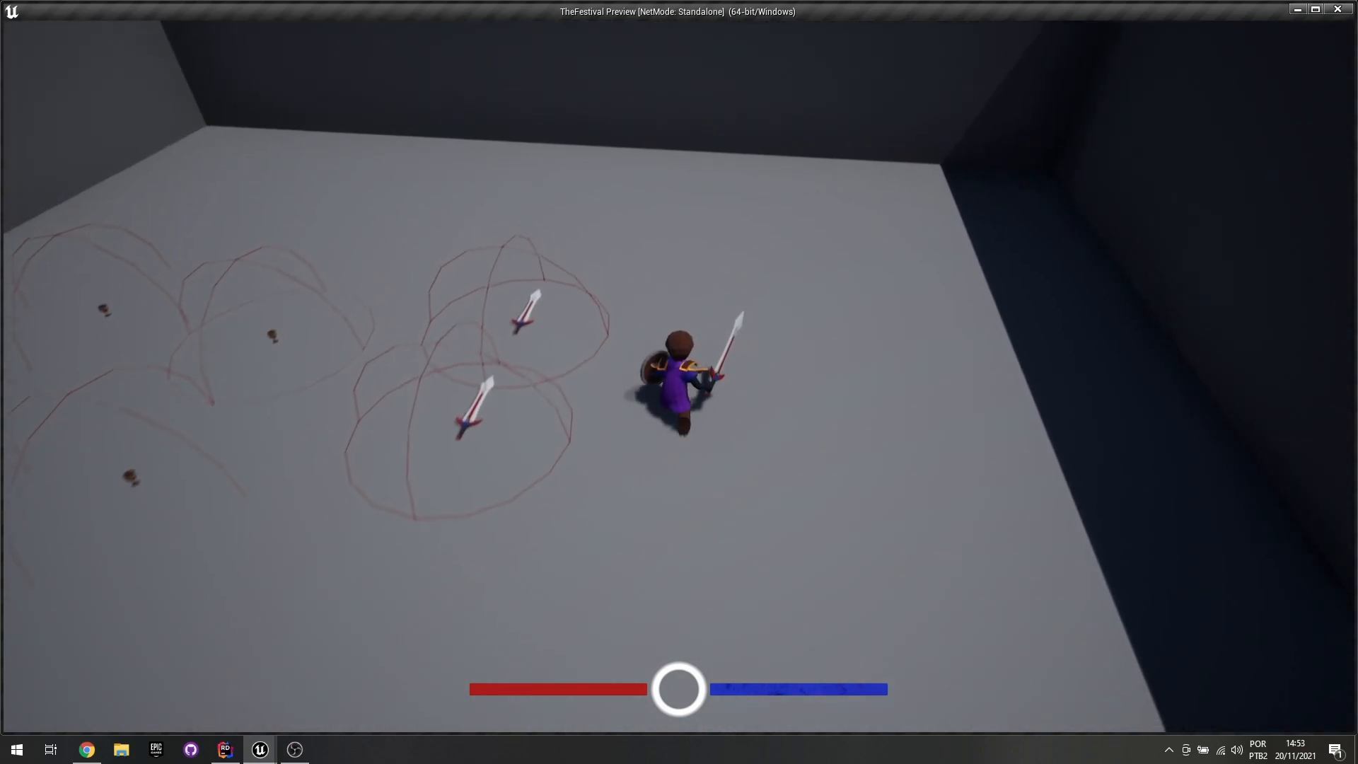
key("w")
key("w")
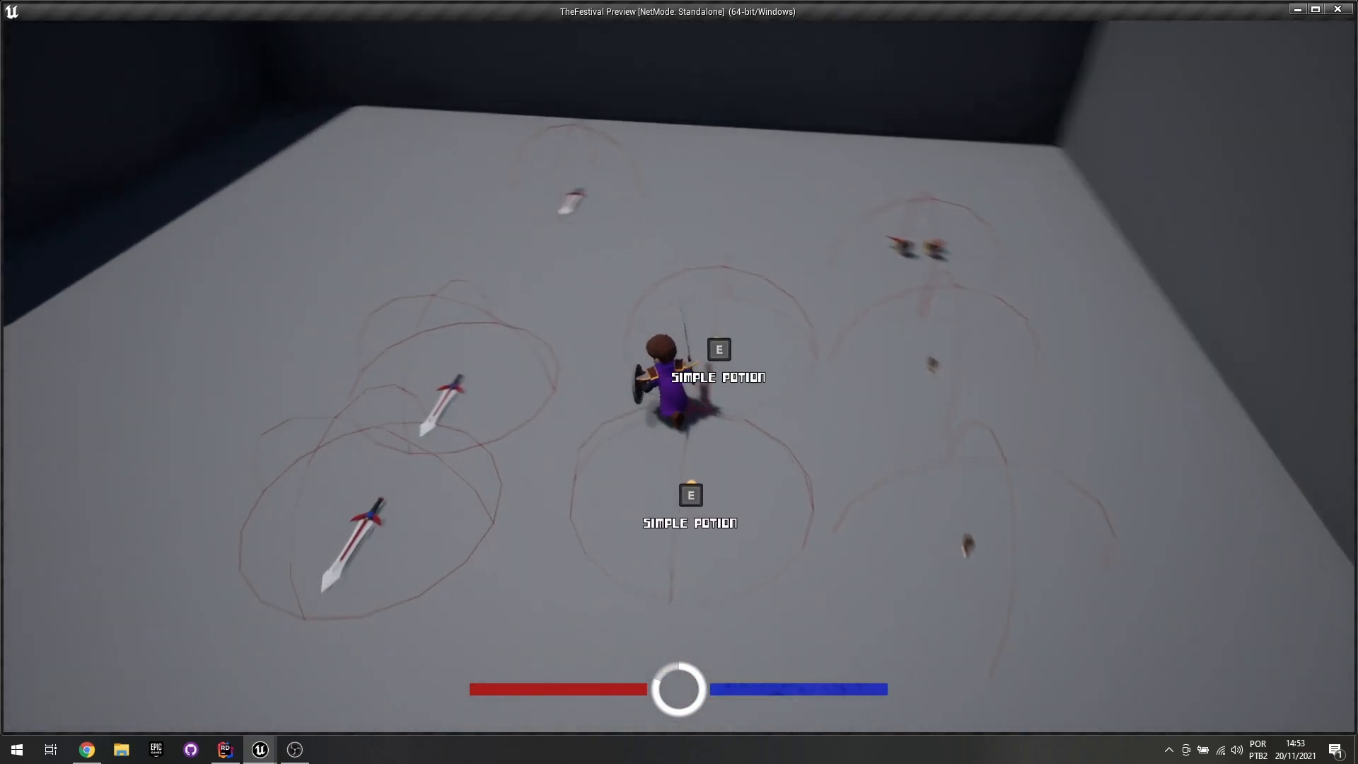
key("w")
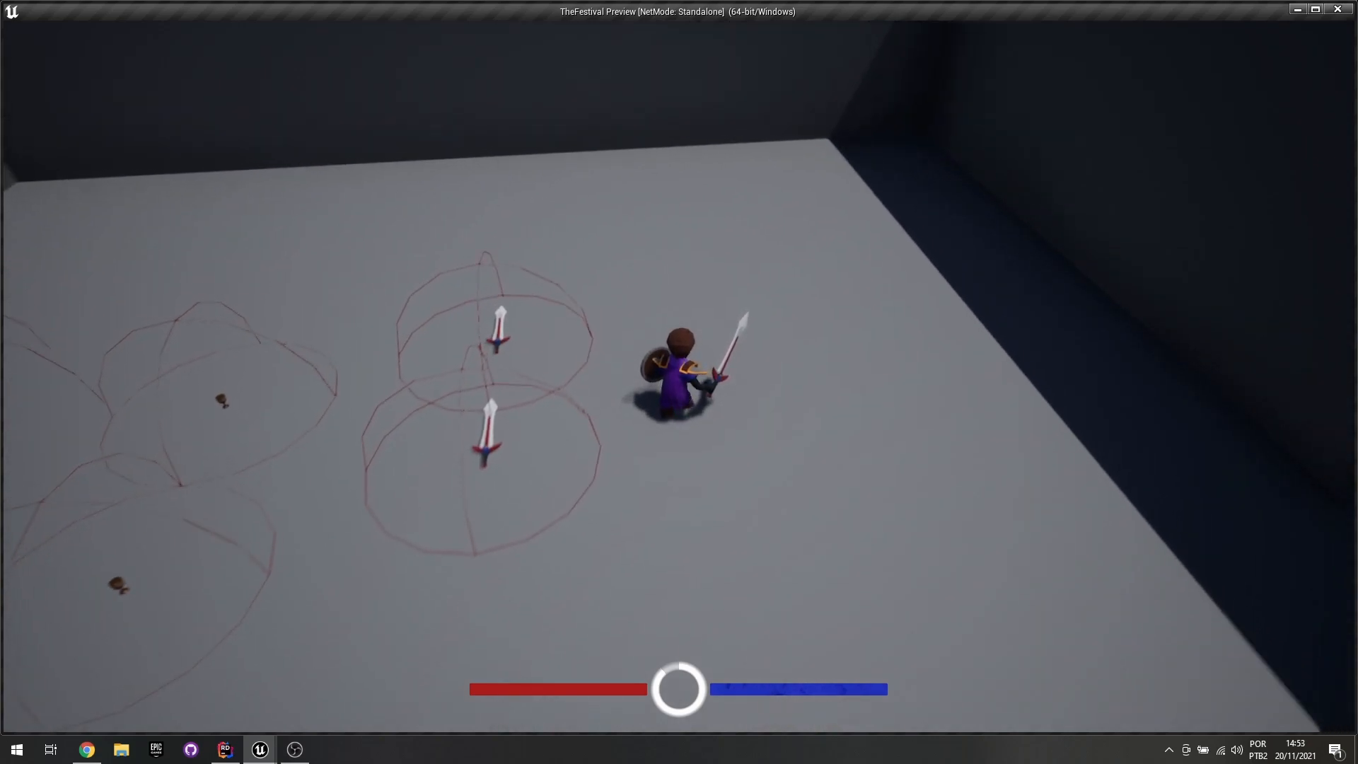
key("w")
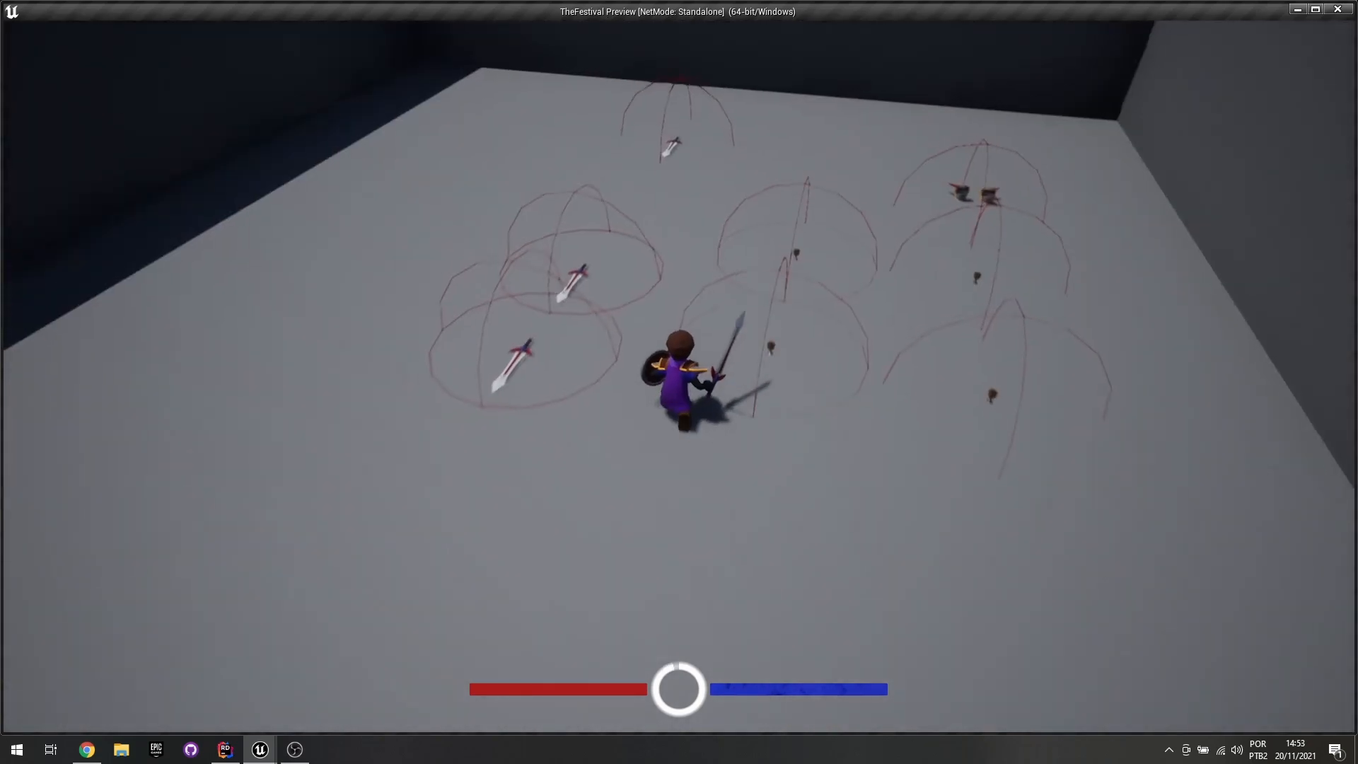
key("w")
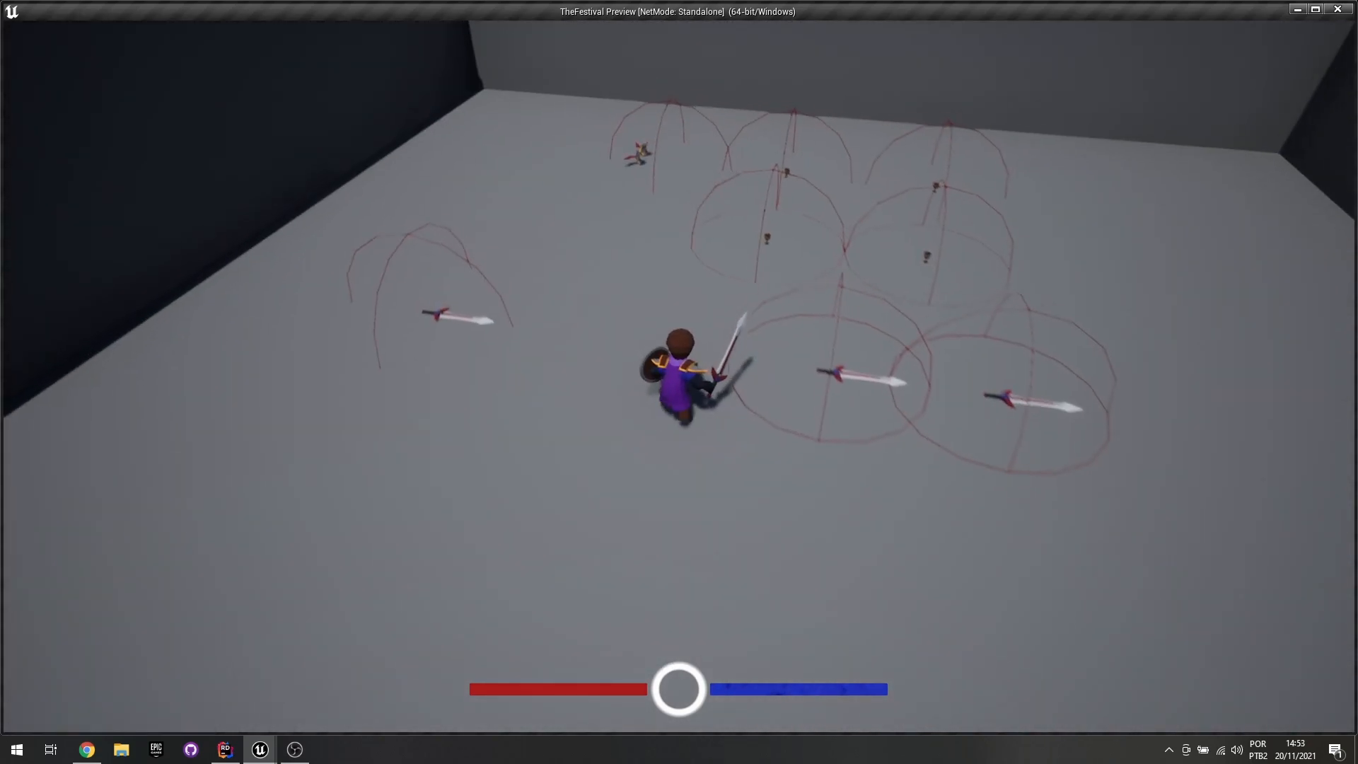
key("w")
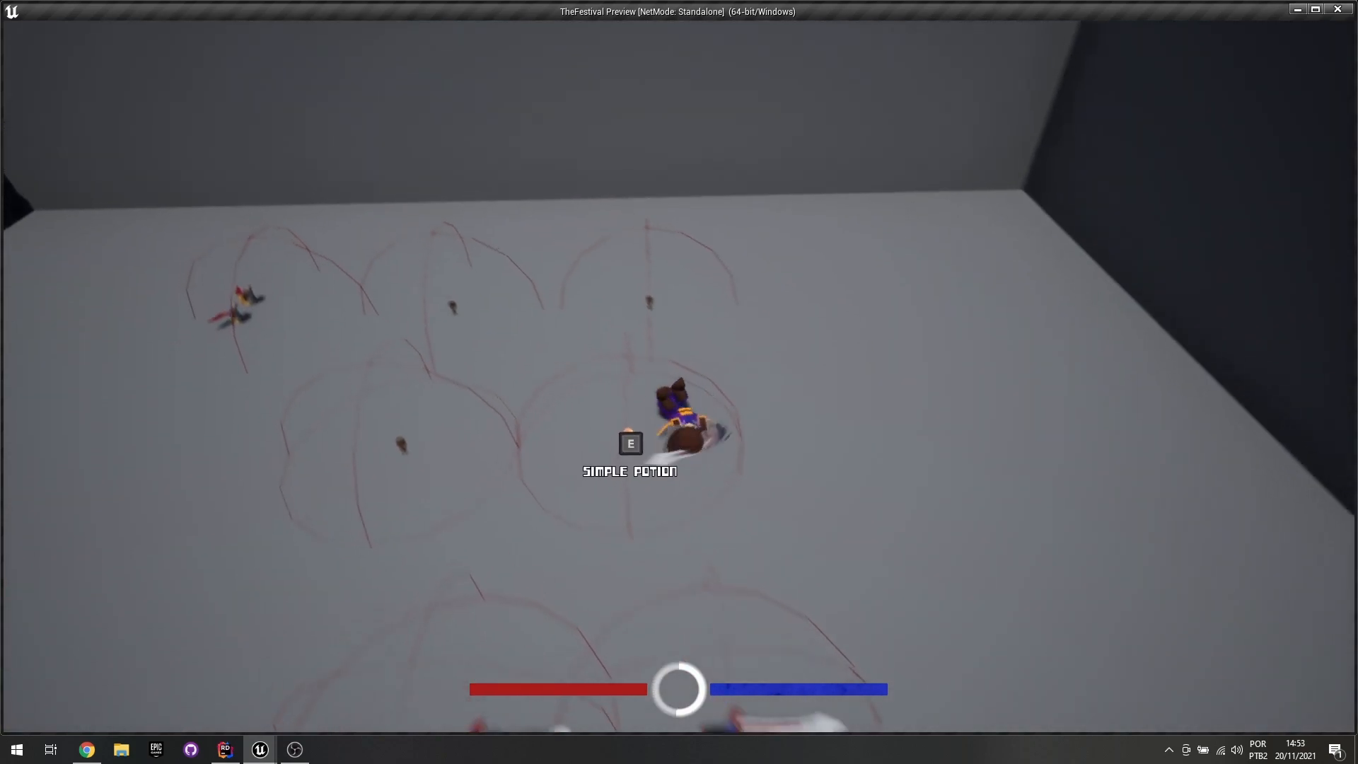
Attack repeatedly with the sword while running between the floor items to check how the stamina ring responds.
left_click(678, 382)
left_click(679, 382)
key("w")
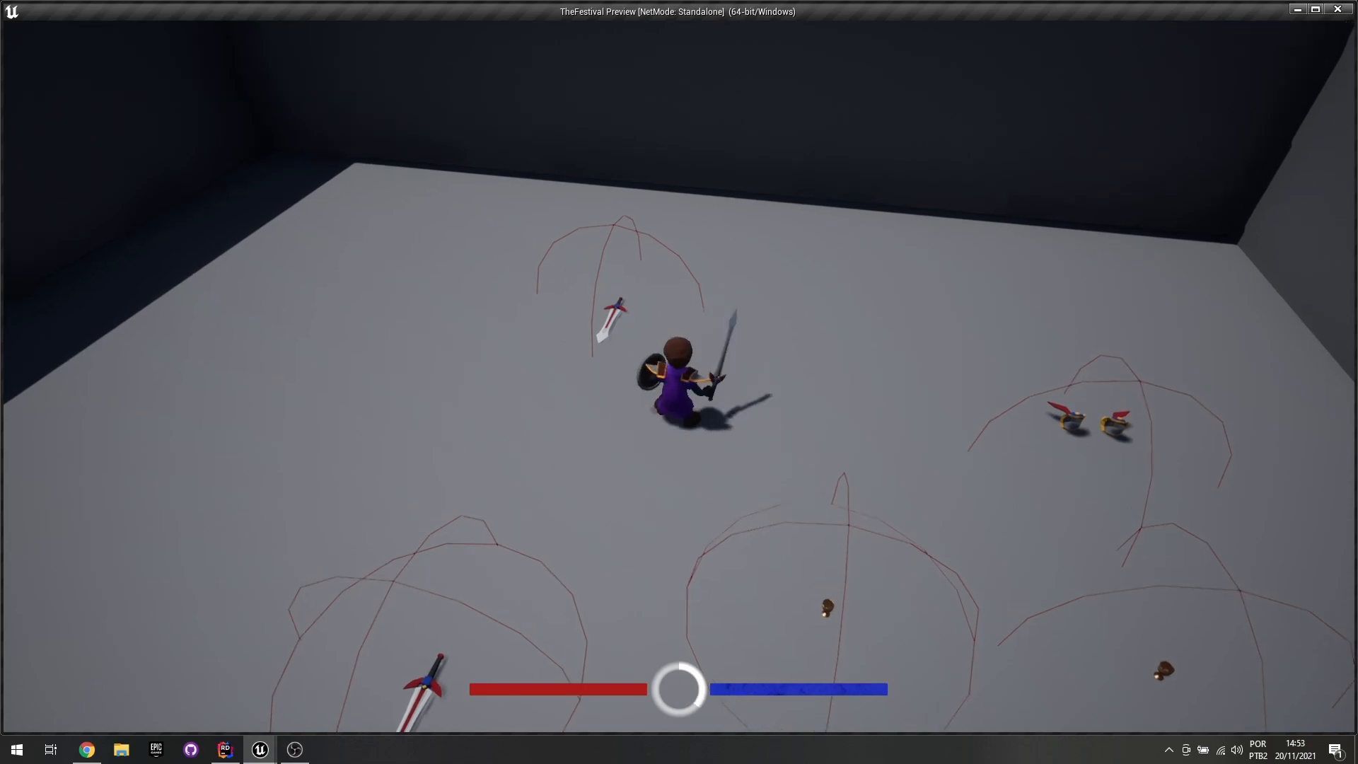
left_click(679, 382)
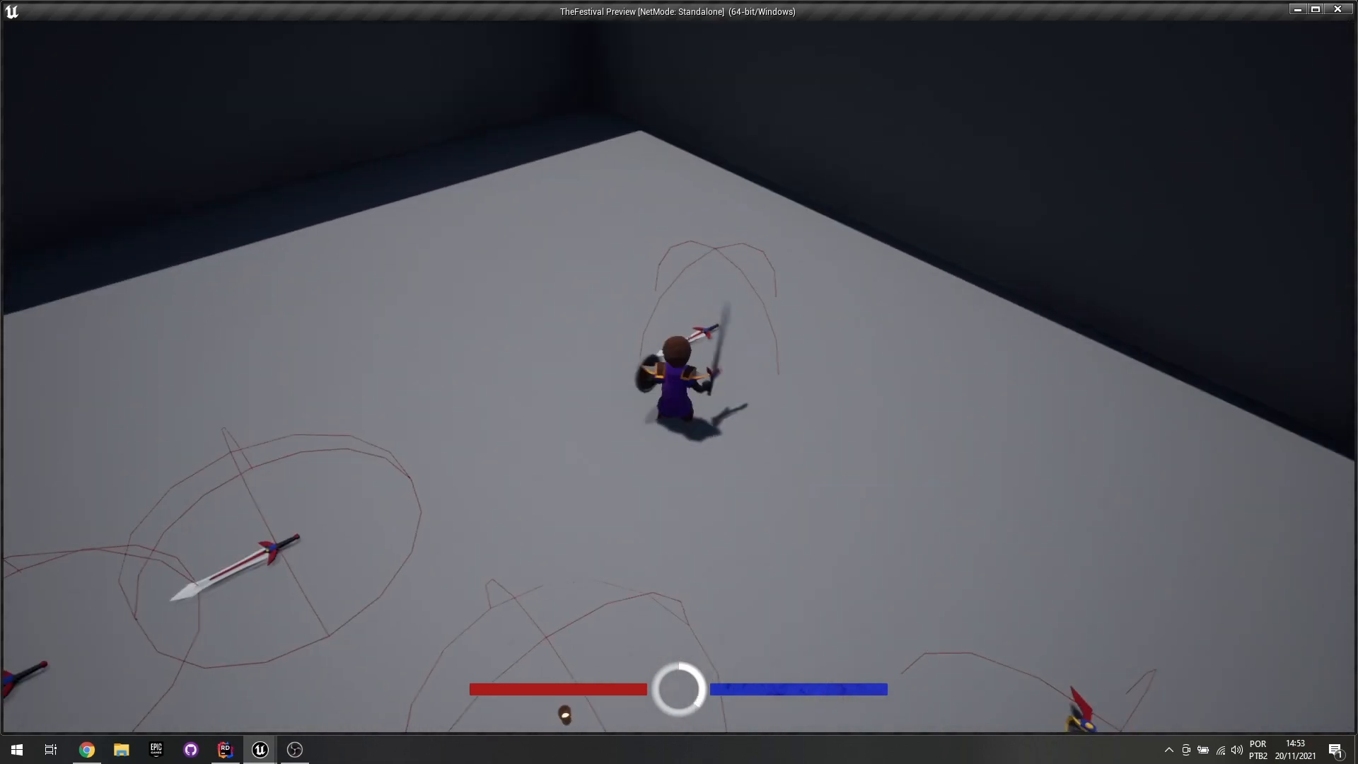
key("w")
left_click(679, 382)
key("w")
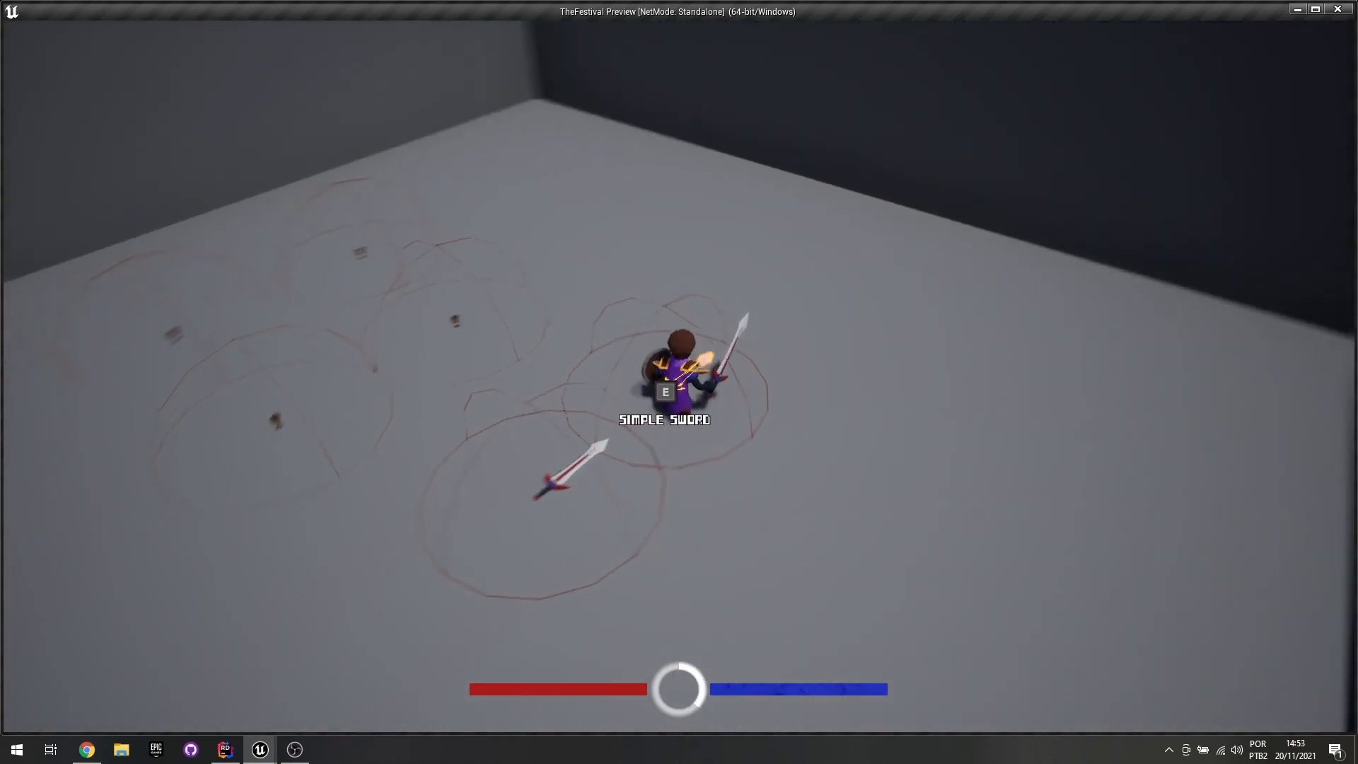
key("w")
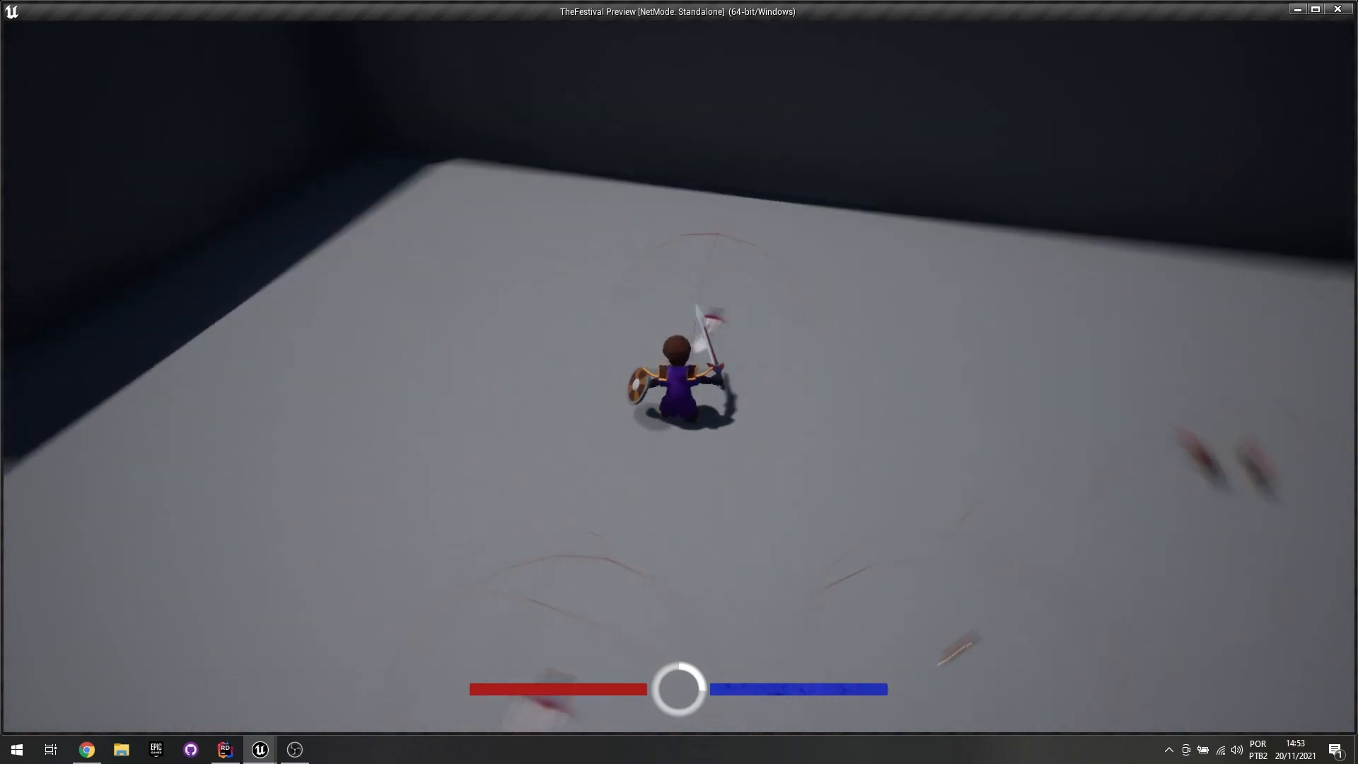
Damage the character twice to test the red life bar, and end the game preview.
key("k")
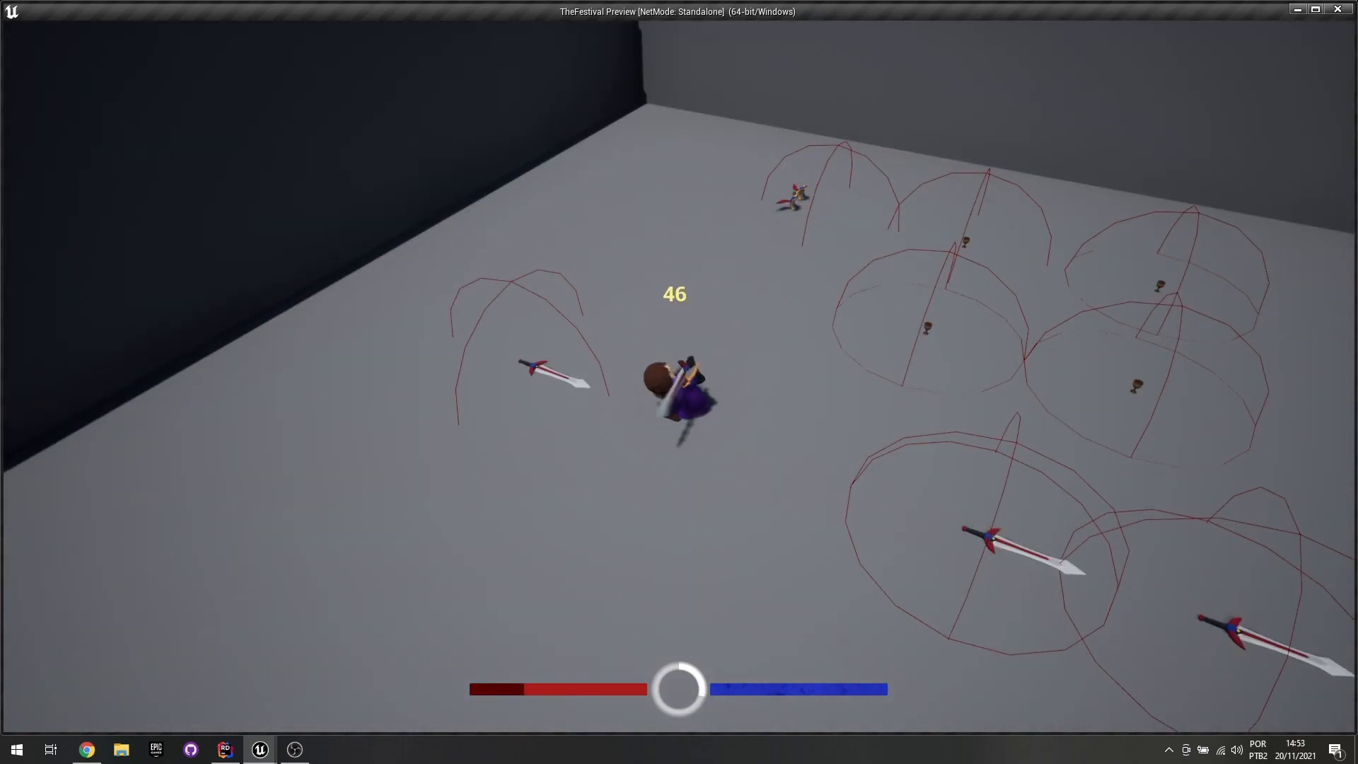
key("k")
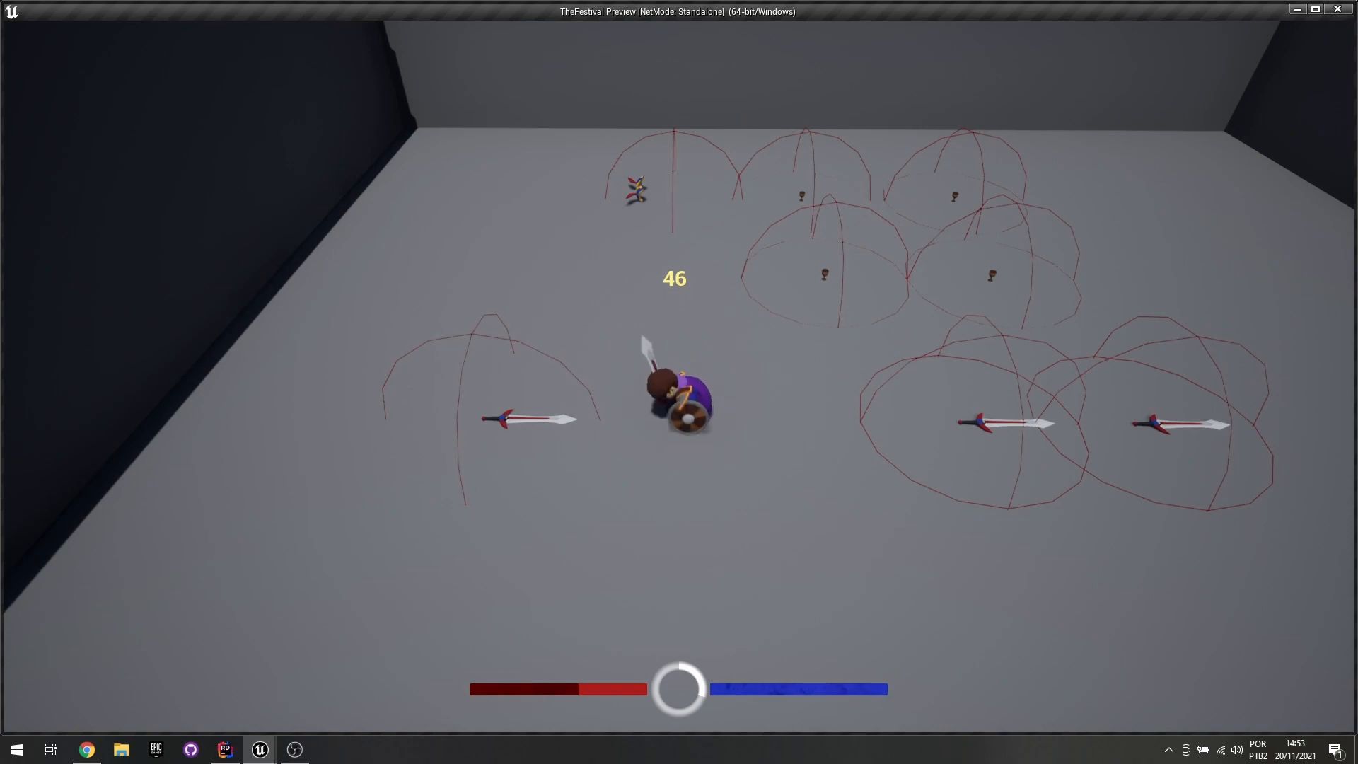
key("Escape")
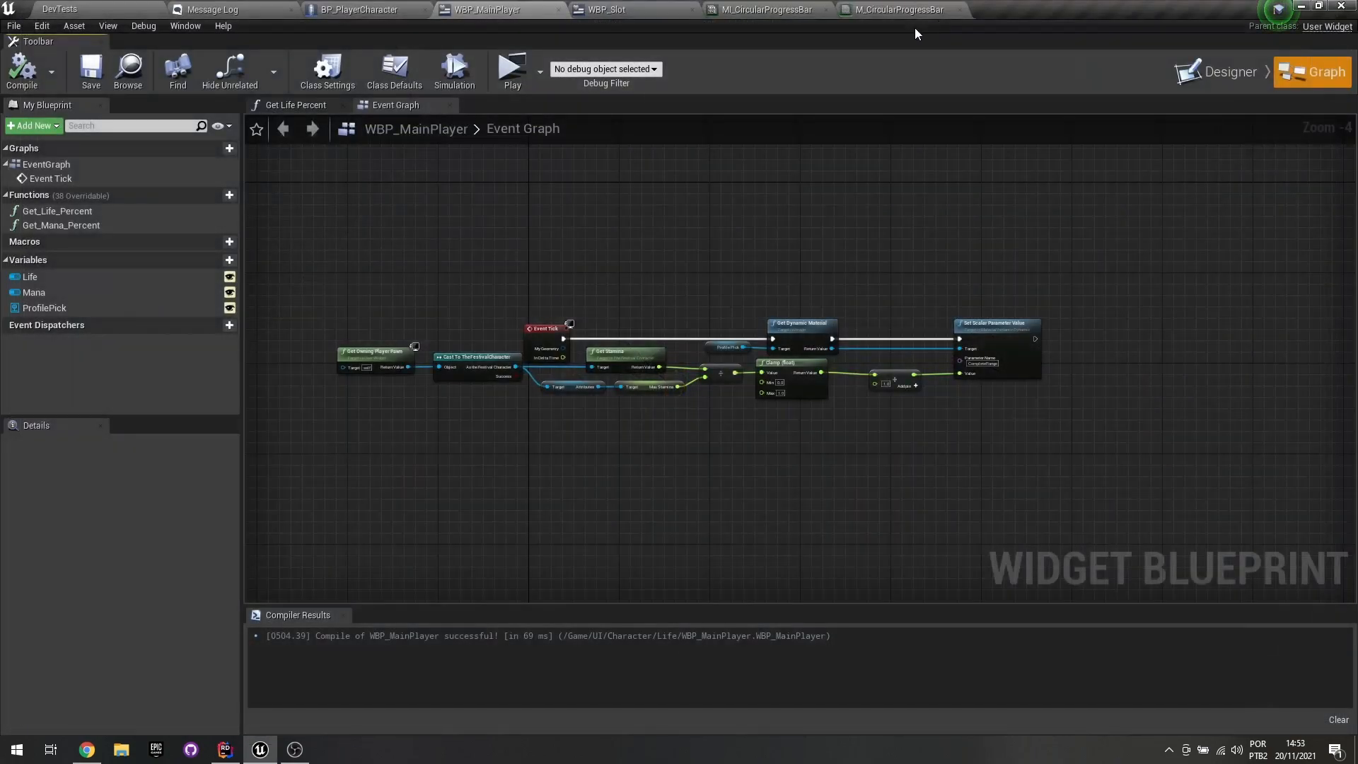